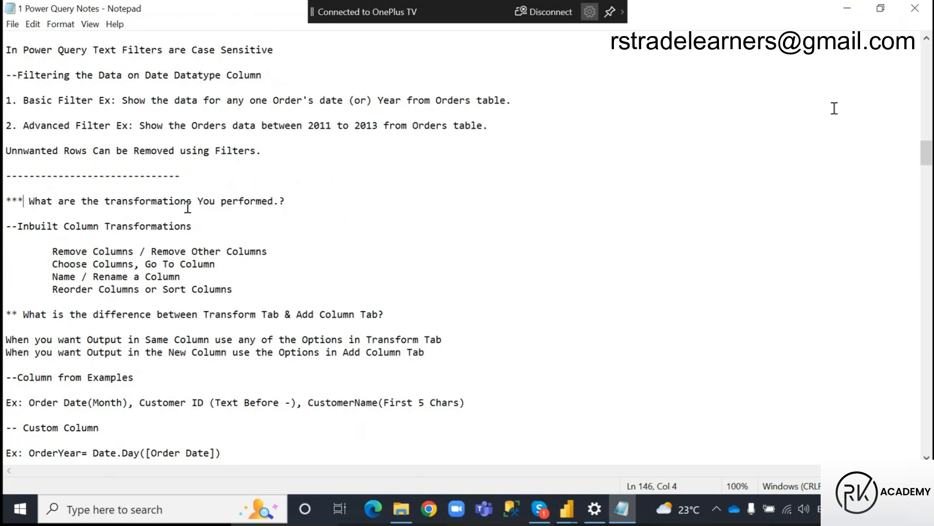
Review the notes on inbuilt column transformations, from the section heading through Remove Empty.
click(5, 227)
scroll(179, 298, down, 1)
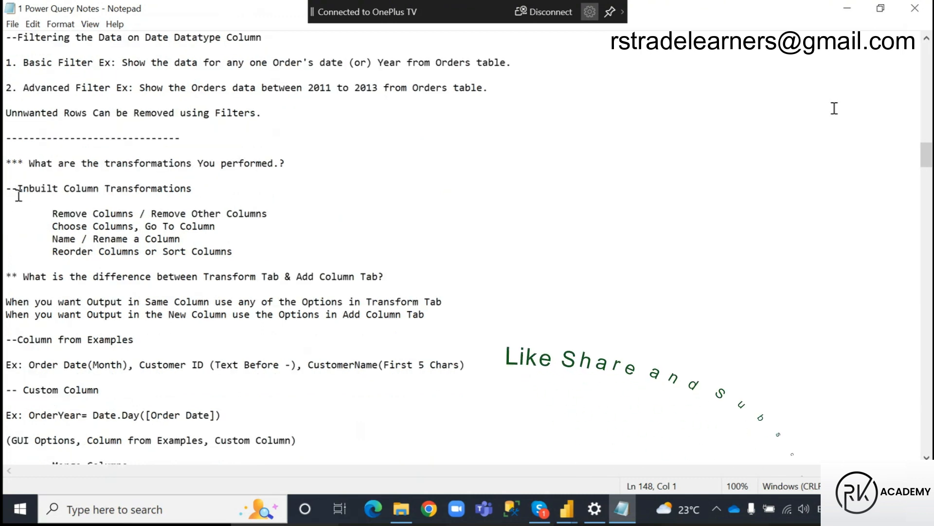
drag(5, 188, 357, 290)
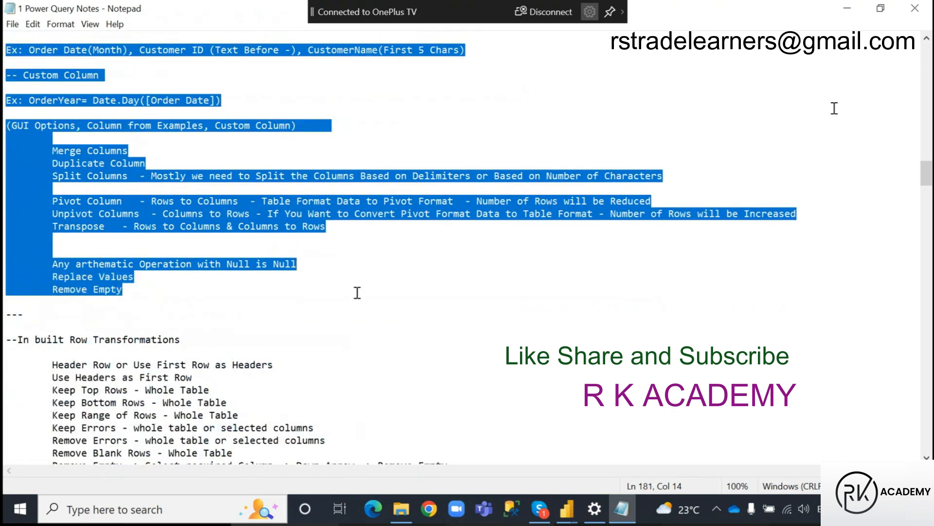
scroll(357, 292, up, 6)
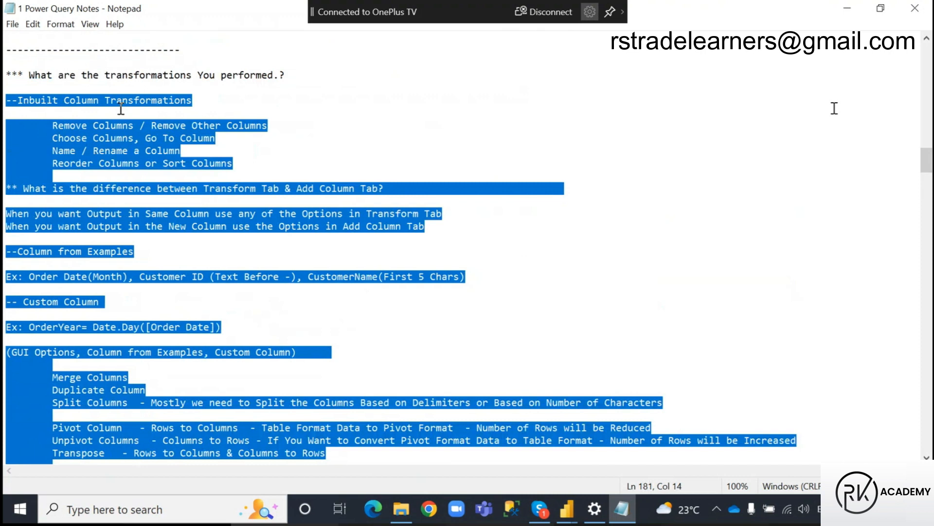
click(120, 108)
drag(105, 100, 199, 104)
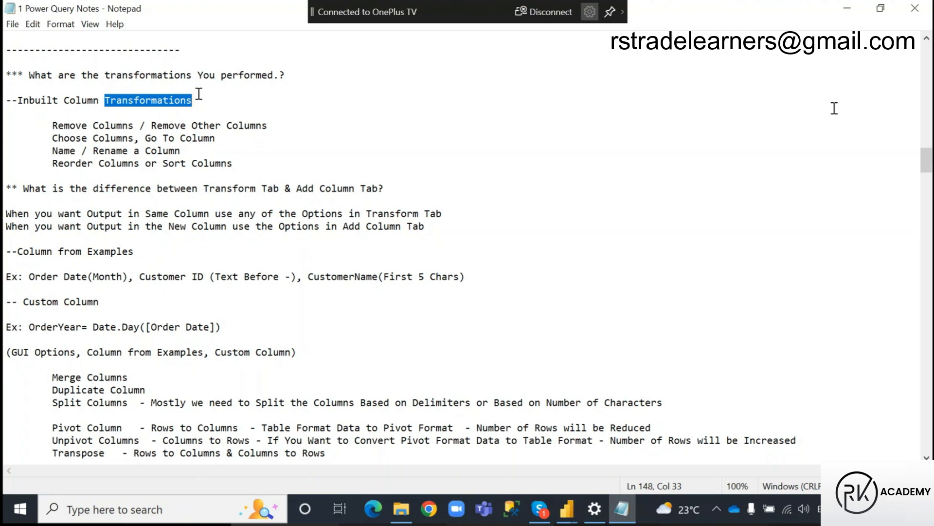
Append "(Modifying the Tables)" to the Inbuilt Column Transformations heading and save the notes.
click(198, 103)
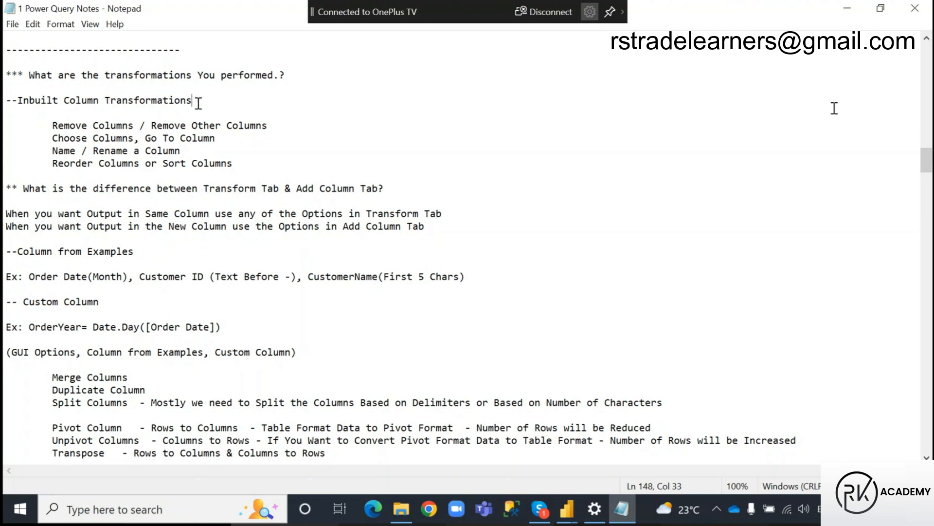
text((Mo)
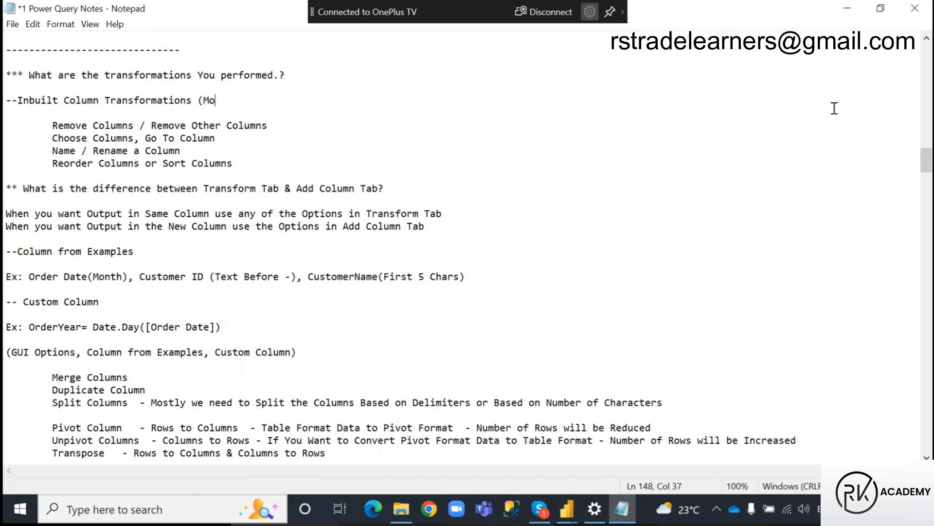
text(difing)
click(229, 101)
text(y)
click(275, 103)
text(the )
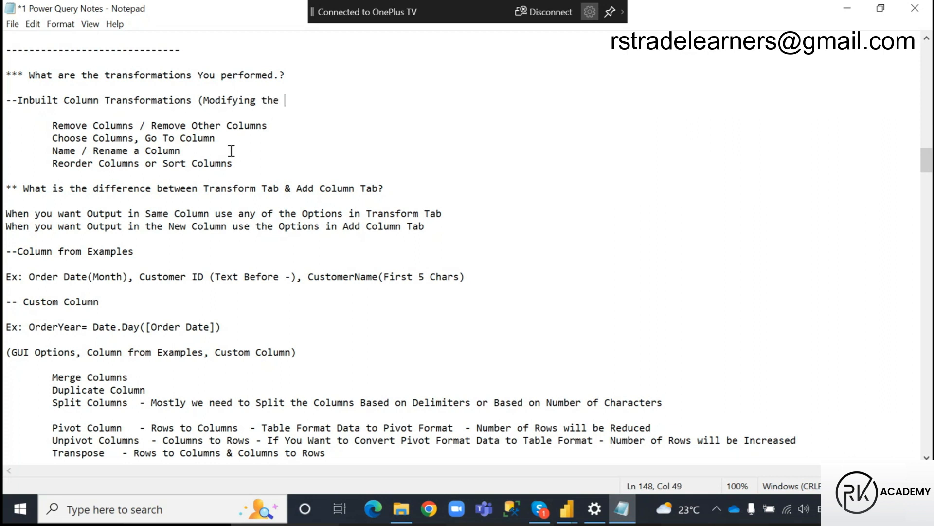
text(Tables))
key(ctrl+s)
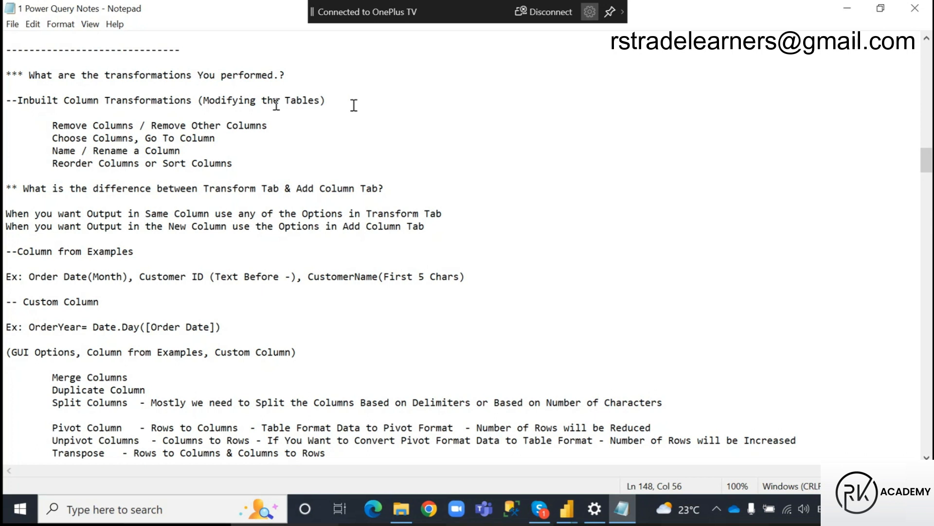
Look at the query list in Power Query Editor and return to Notepad to review the Remove Columns / Remove Other Columns line.
click(566, 509)
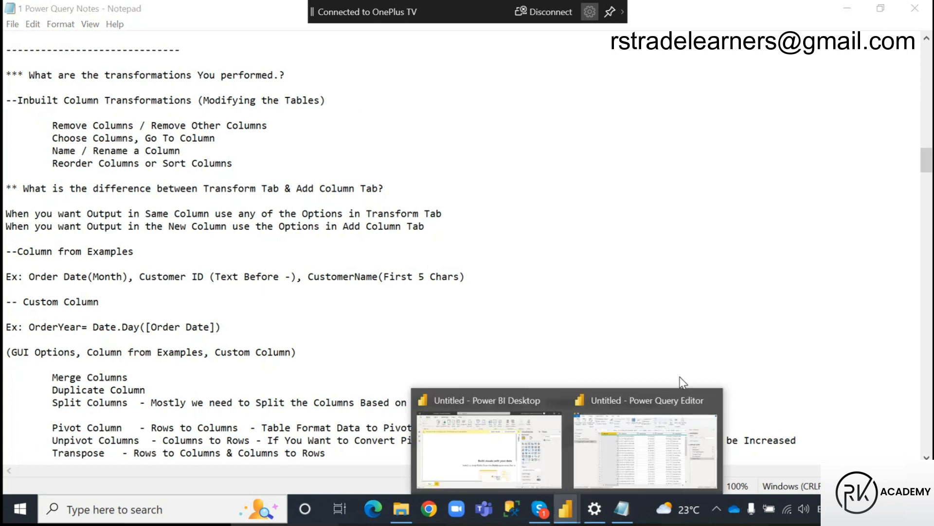
click(637, 465)
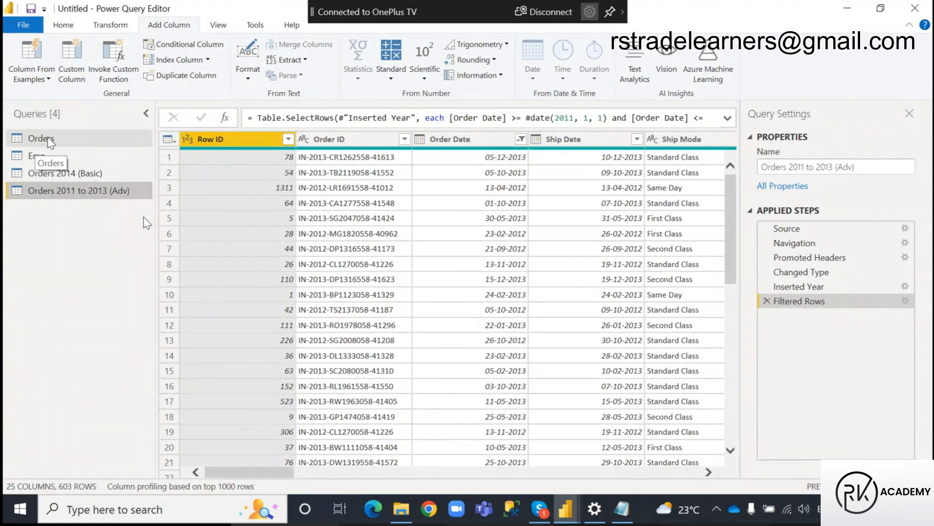
click(626, 516)
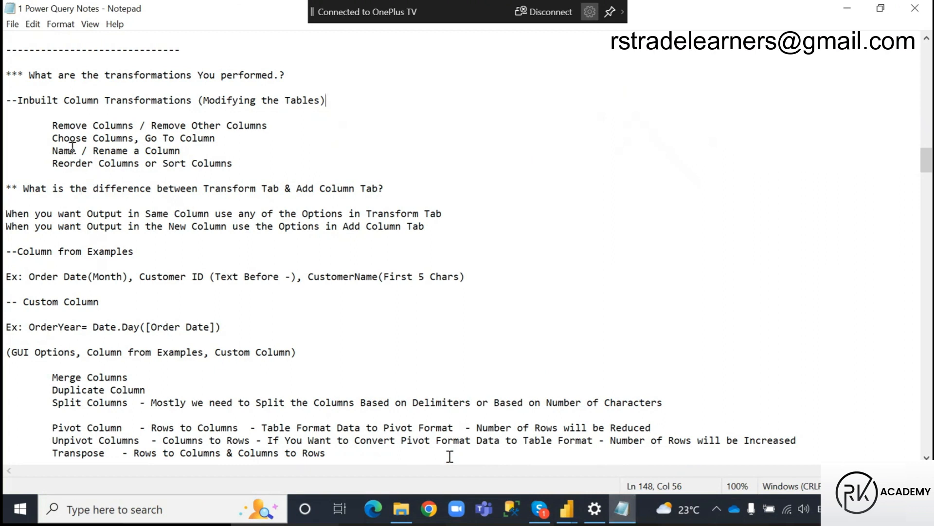
drag(53, 125, 271, 125)
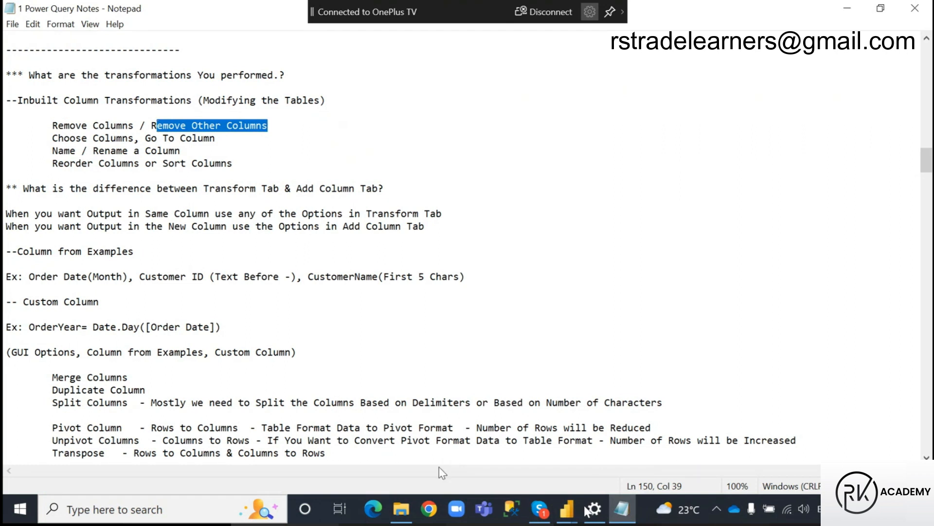
Switch to Power Query Editor and duplicate the Emp query.
click(566, 509)
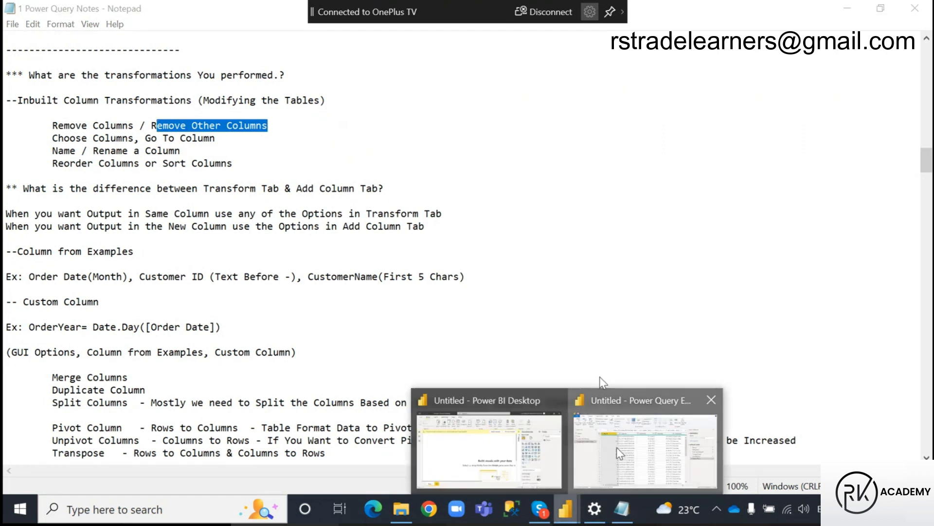
click(620, 452)
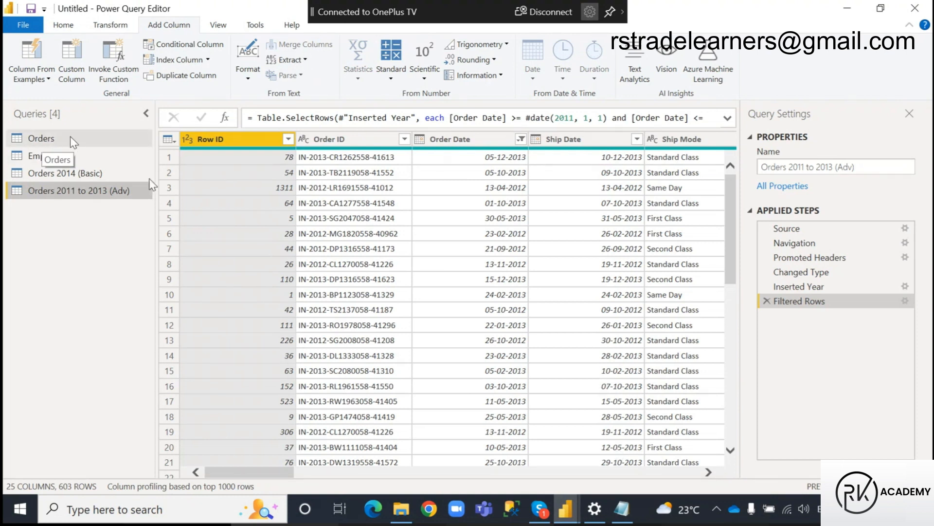
click(42, 156)
right_click(43, 158)
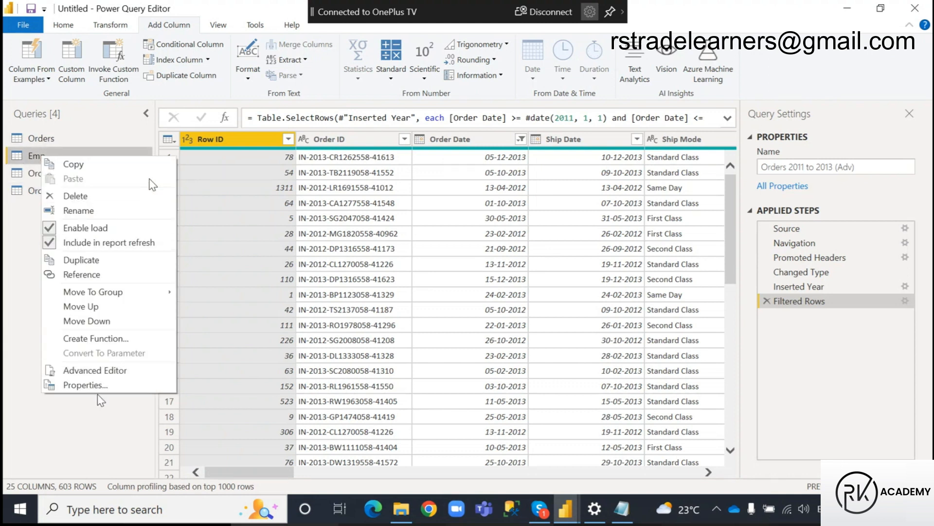
click(86, 260)
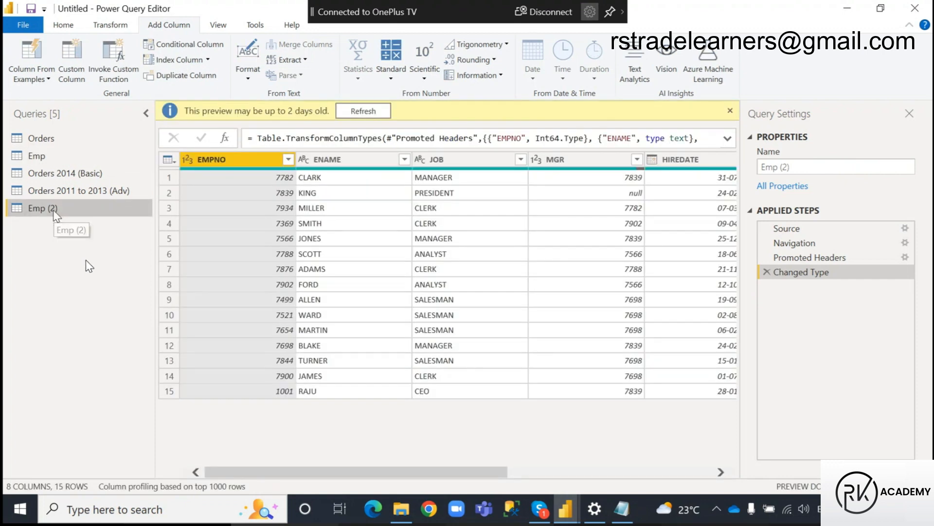
Rename the duplicated Emp query as Emp (Col Trans).
key(F2)
click(56, 210)
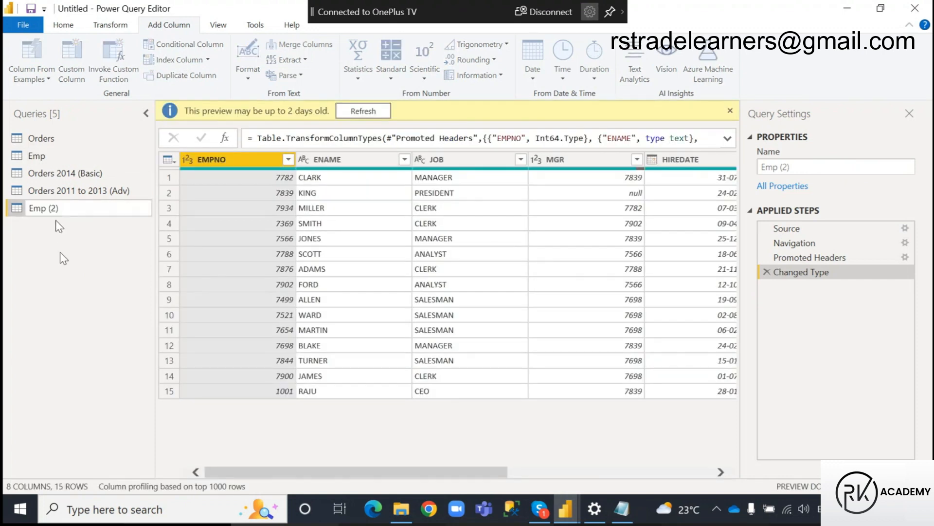
key(BackSpace)
text(Col Trans)
key(Return)
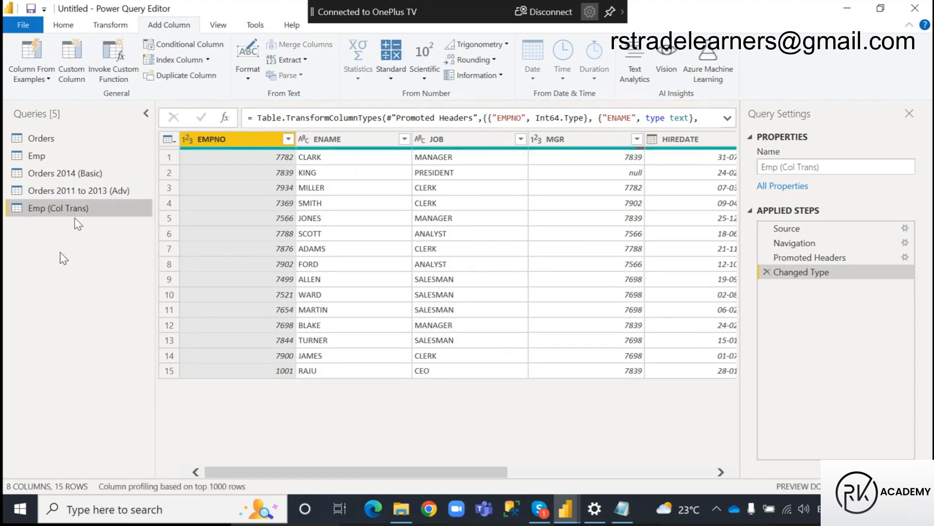
Select the COMM column in Emp (Col Trans) and examine the available column removal options.
drag(321, 476, 542, 478)
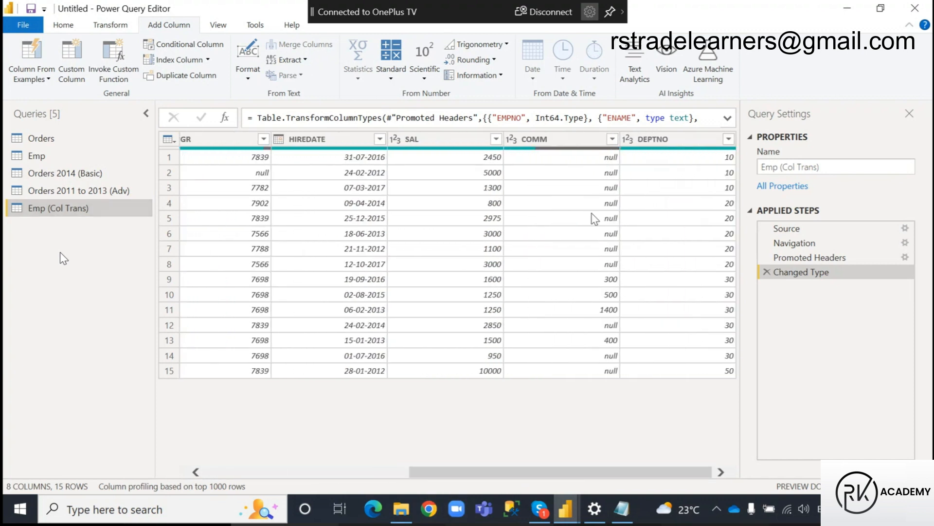
click(588, 142)
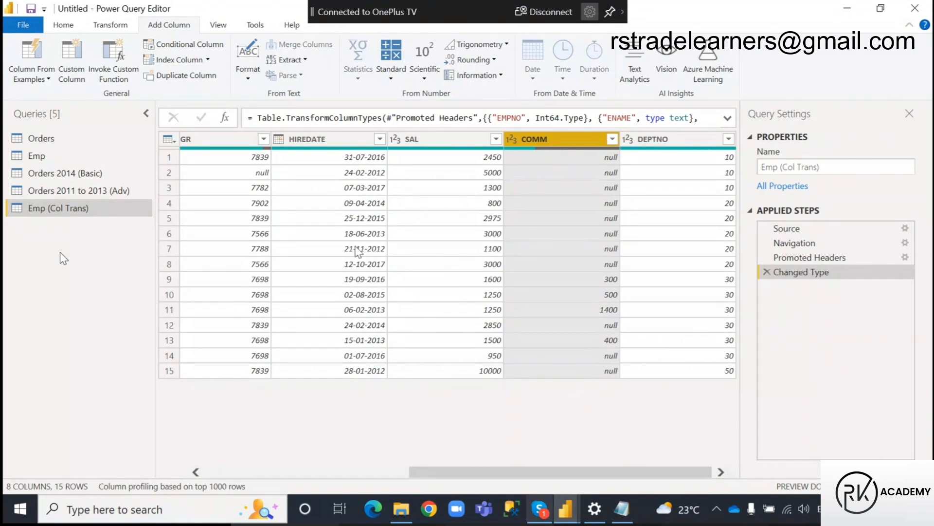
click(66, 26)
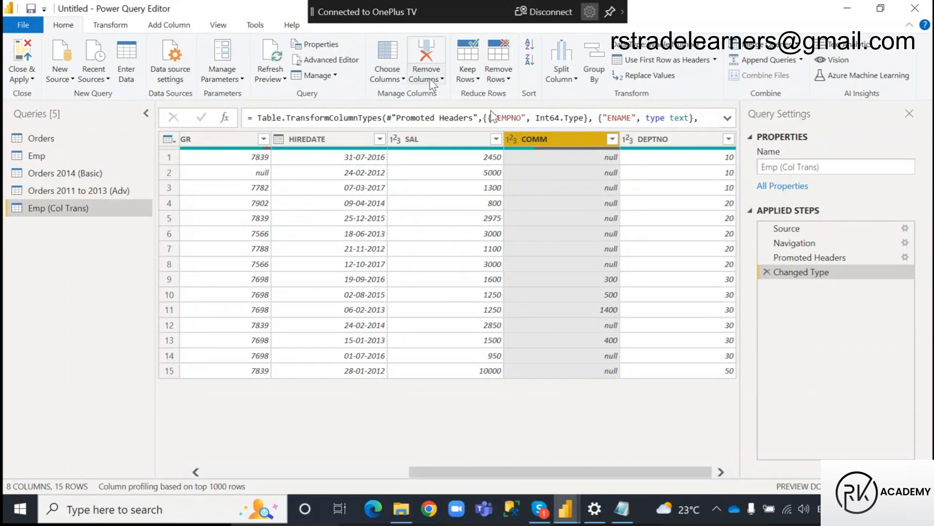
click(443, 79)
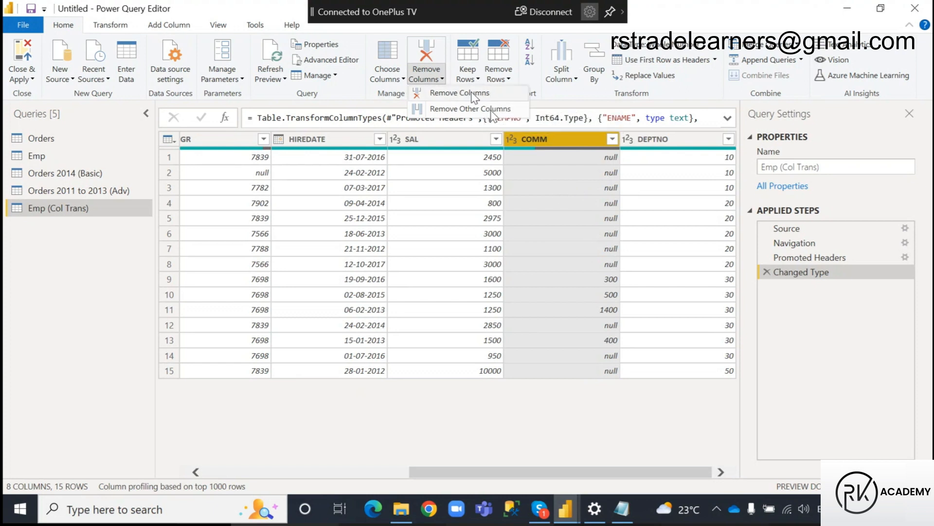
click(537, 434)
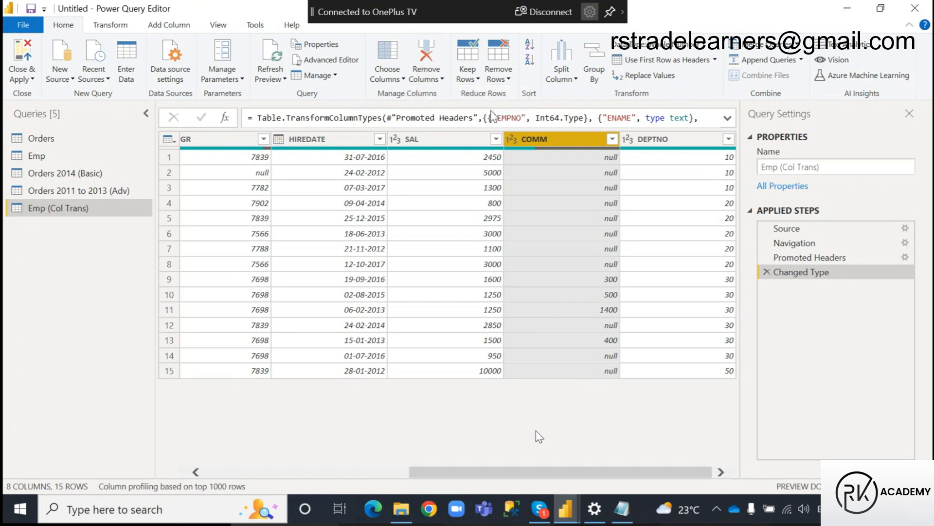
drag(487, 472, 404, 470)
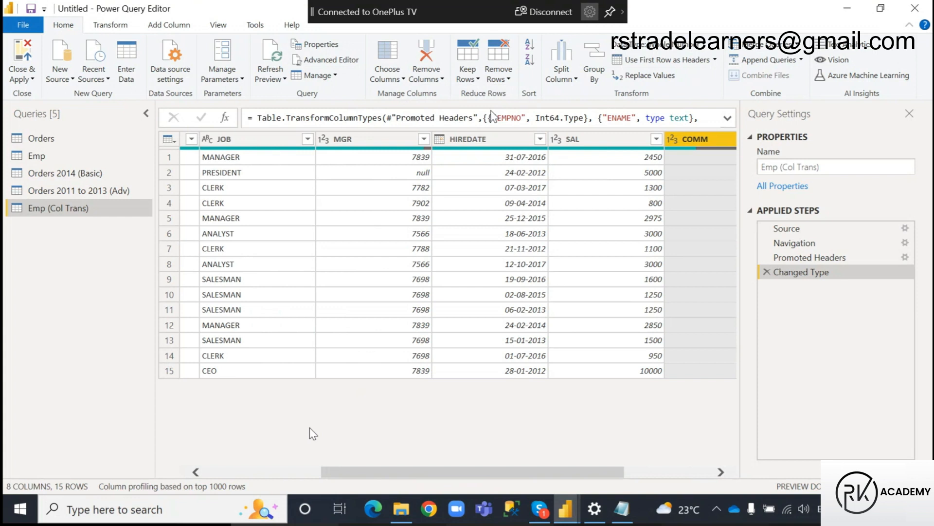
Duplicate the Orders query.
click(40, 138)
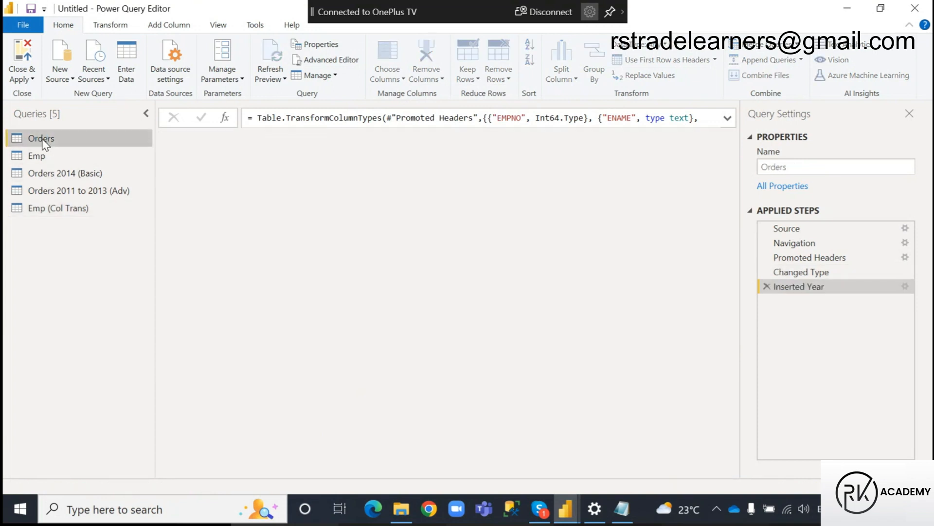
right_click(43, 139)
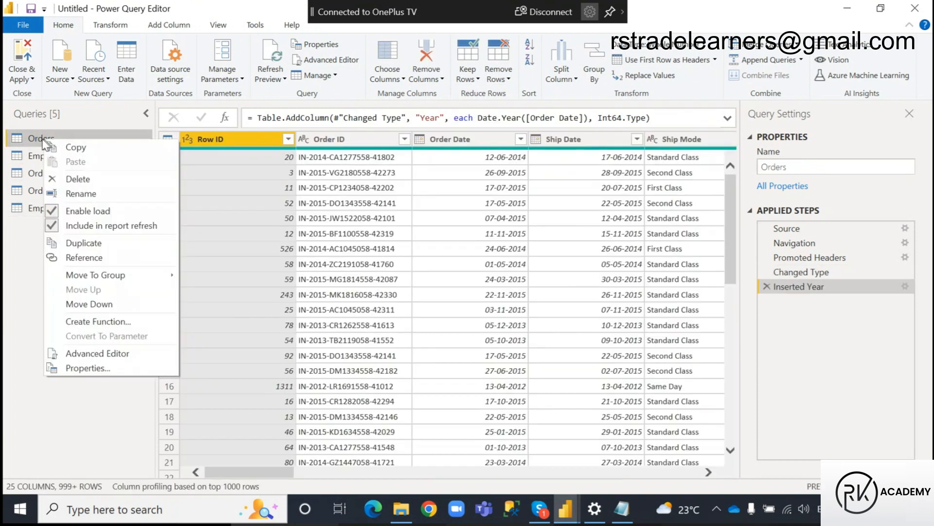
click(83, 243)
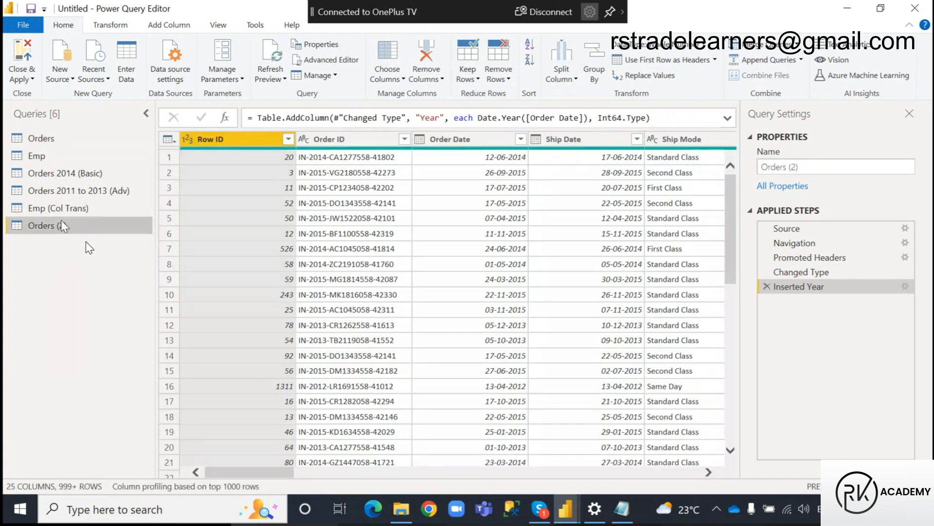
Rename the duplicated Orders query as Orders (Col Trans).
key(F2)
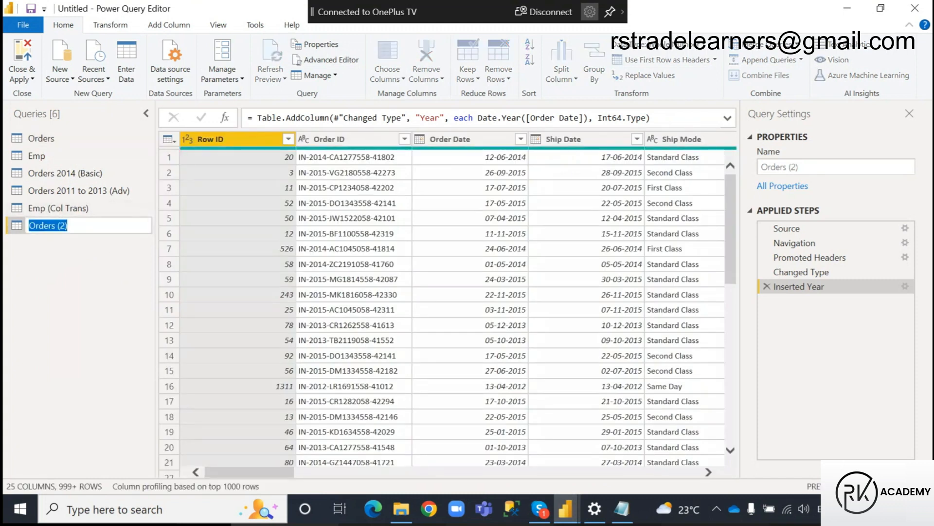
click(65, 225)
text(Col Trans)
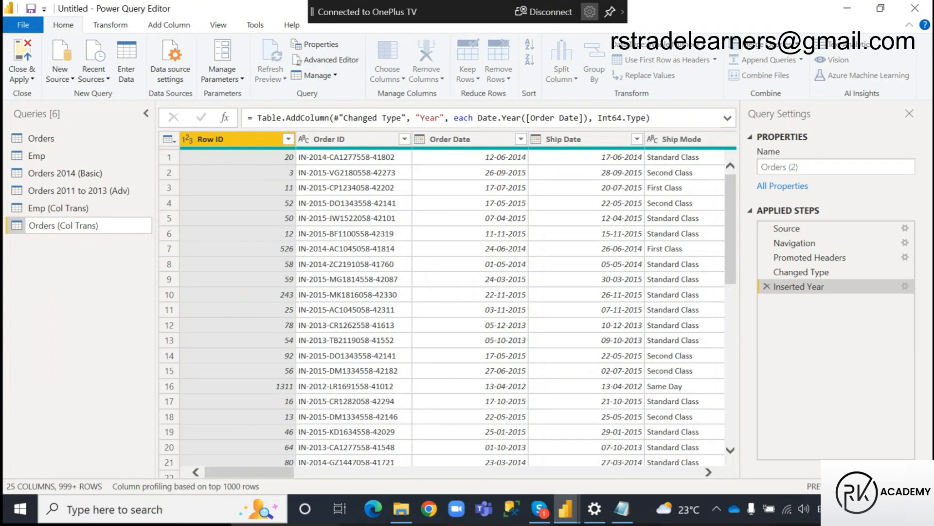
click(54, 307)
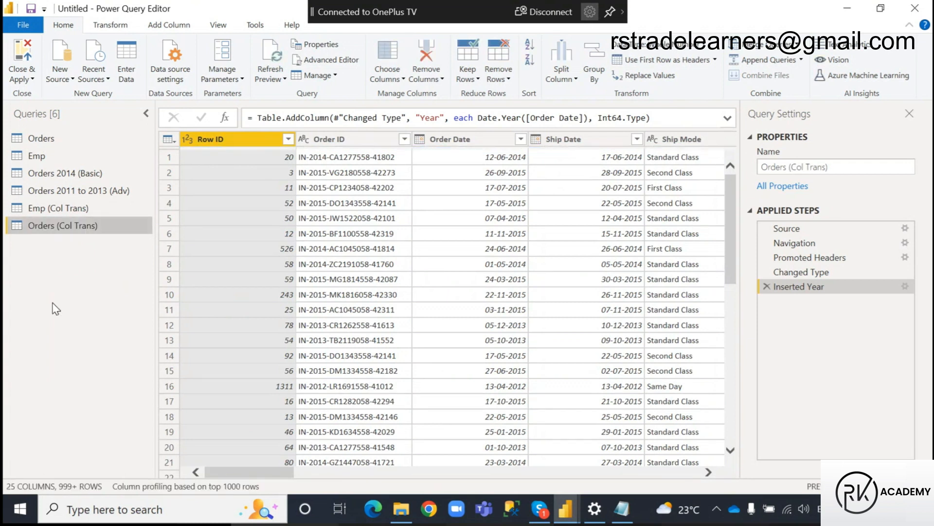
Keep only the Postal Code, Country and Market columns in Orders (Col Trans) by removing all other columns.
mouse_move(244, 475)
mouse_down()
mouse_move(438, 479)
mouse_move(249, 476)
mouse_up()
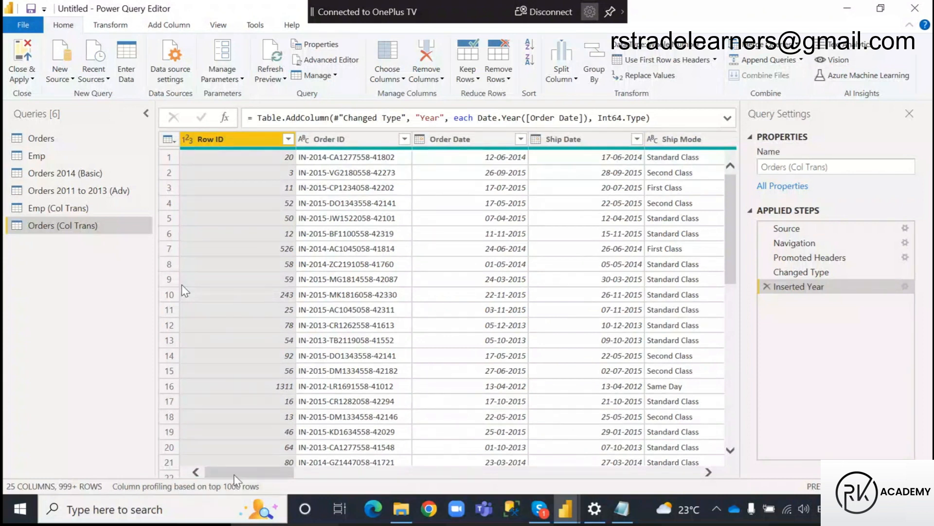
drag(250, 475, 391, 476)
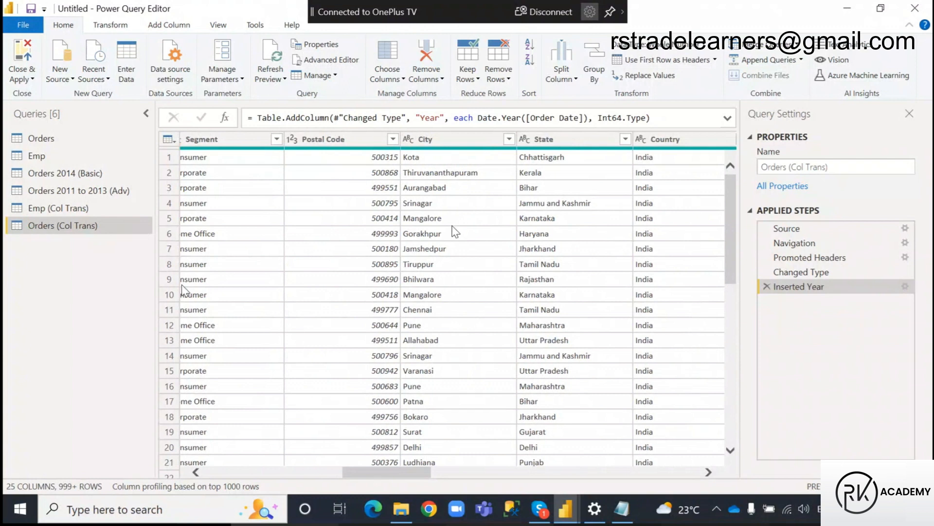
click(347, 141)
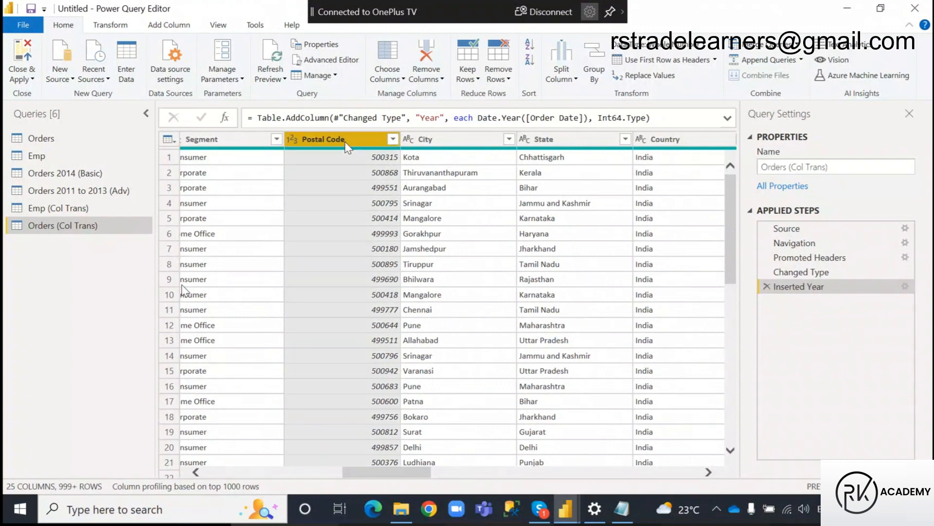
drag(374, 477, 391, 477)
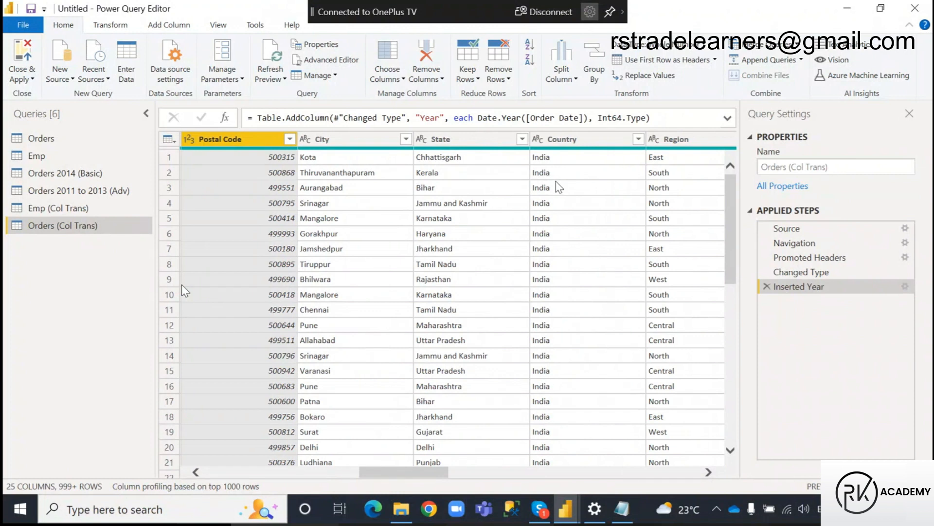
click(575, 140)
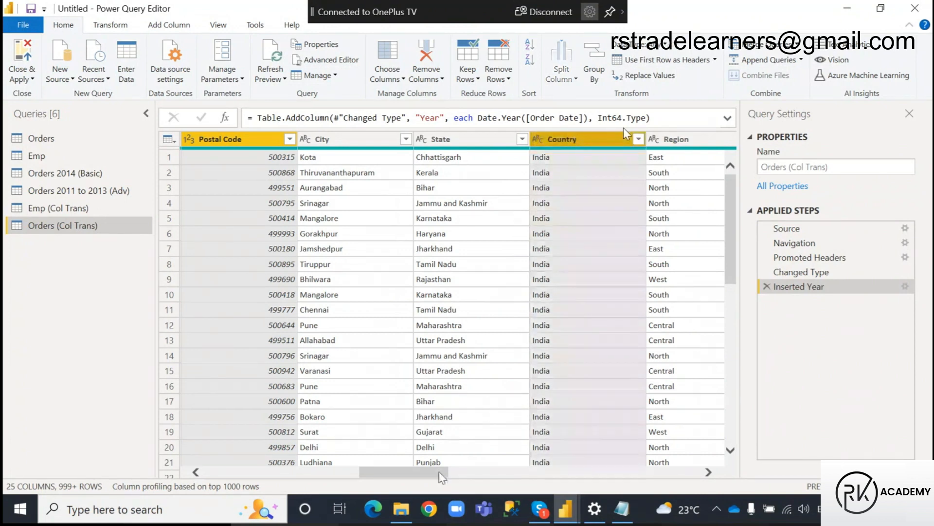
drag(405, 472, 406, 473)
drag(421, 478, 469, 478)
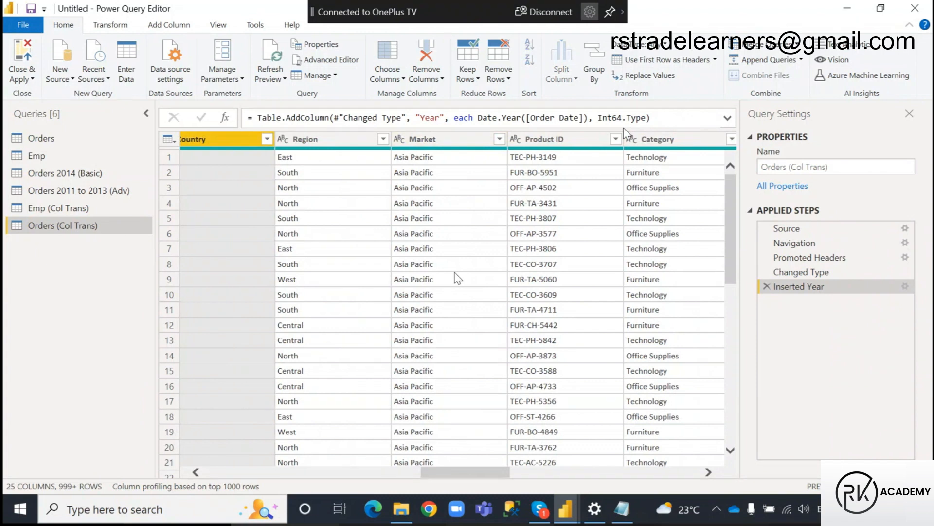
ctrl+click(439, 140)
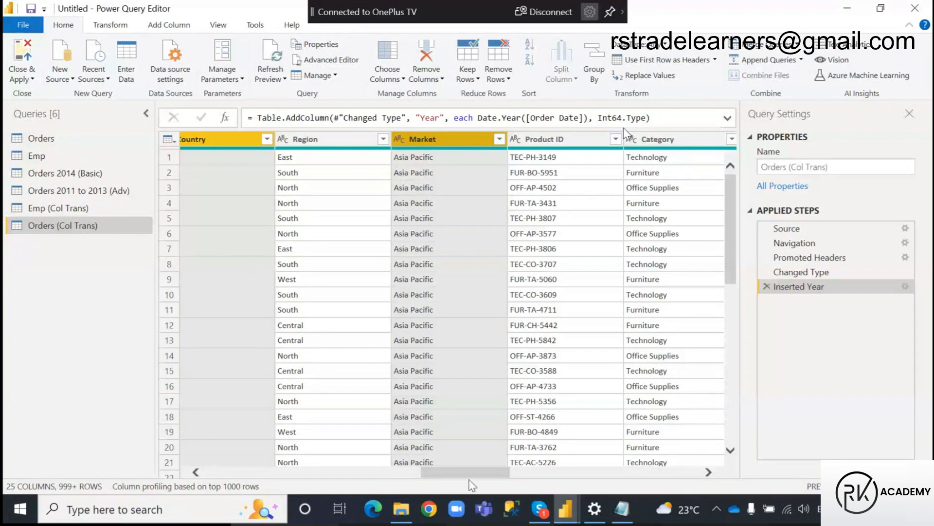
drag(479, 482, 452, 486)
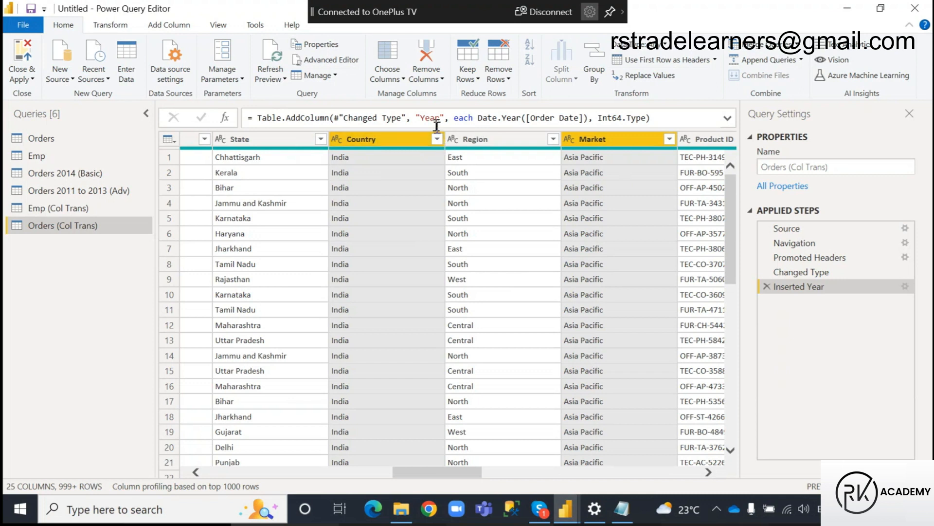
click(444, 80)
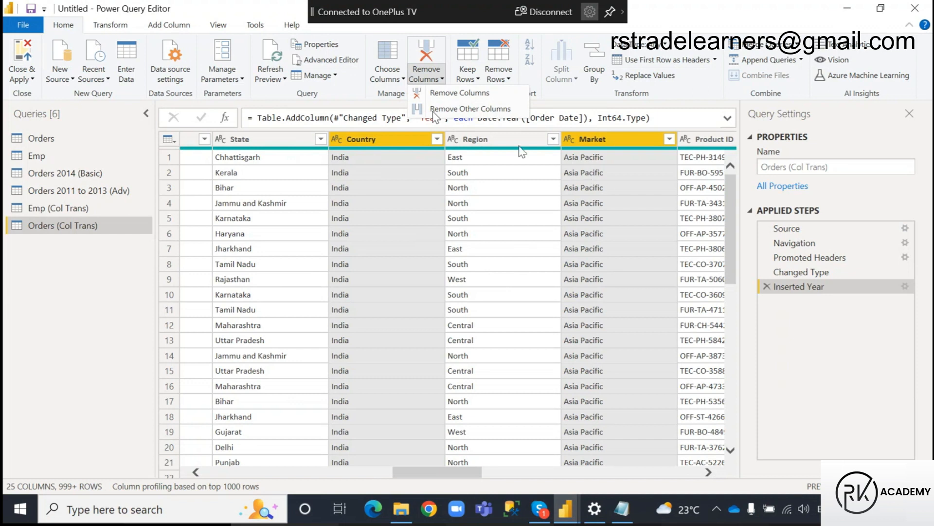
click(462, 110)
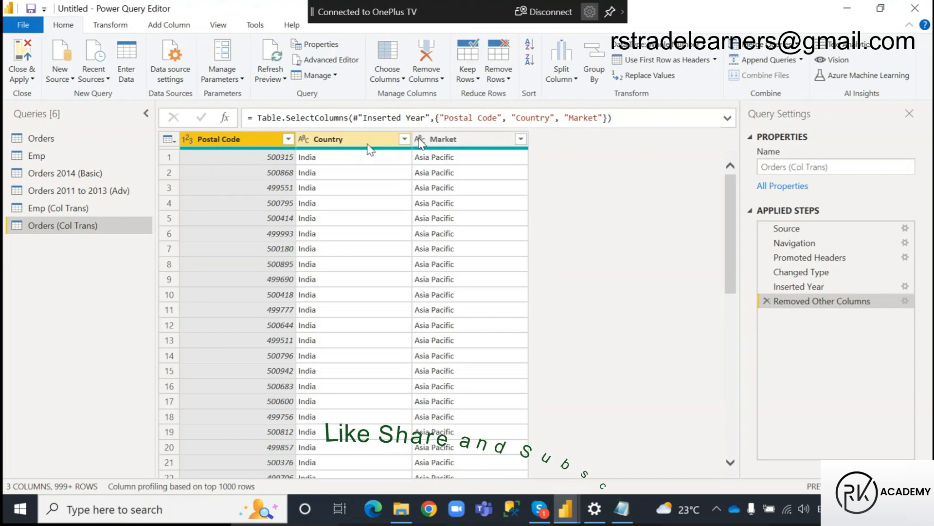
Review the kept columns in the Removed Other Columns step's settings and delete that applied step.
click(905, 300)
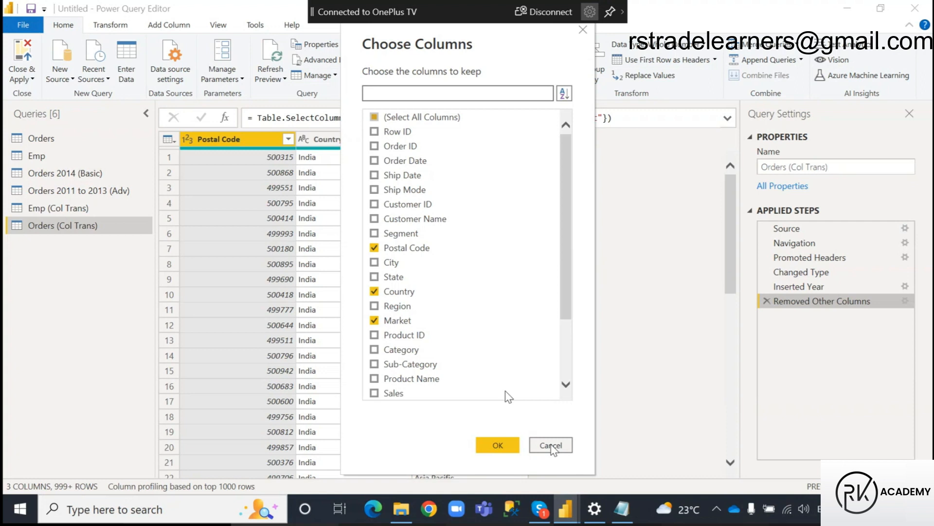
click(551, 445)
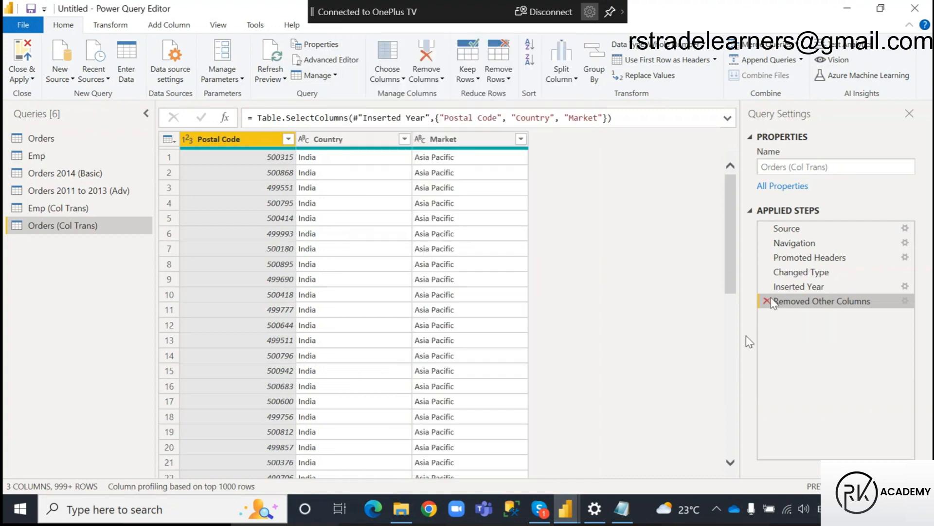
click(767, 301)
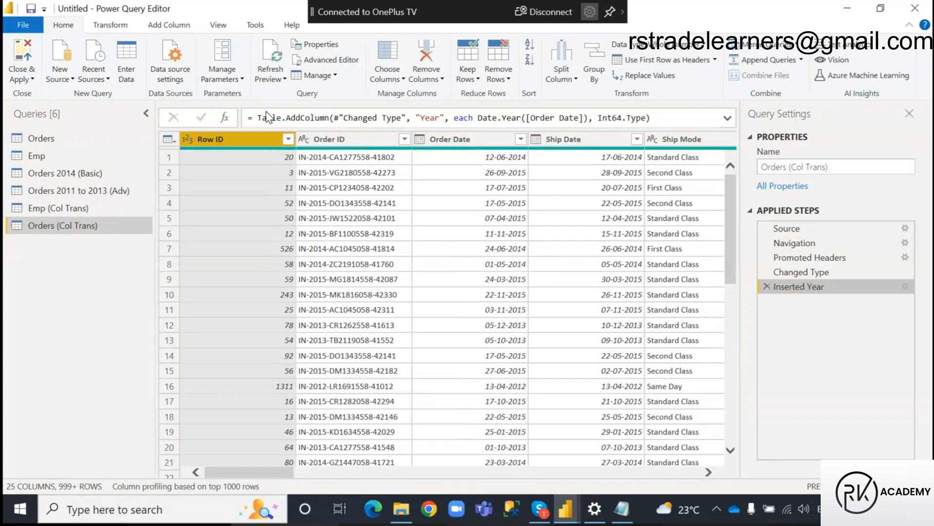
Select the Row ID, Order ID and Order Date columns together and show the column removal options.
ctrl+click(336, 140)
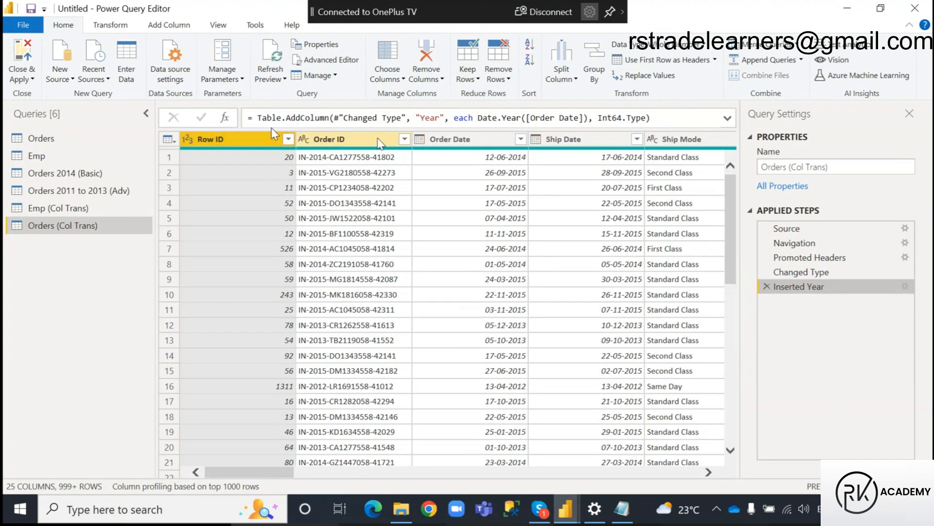
ctrl+click(447, 143)
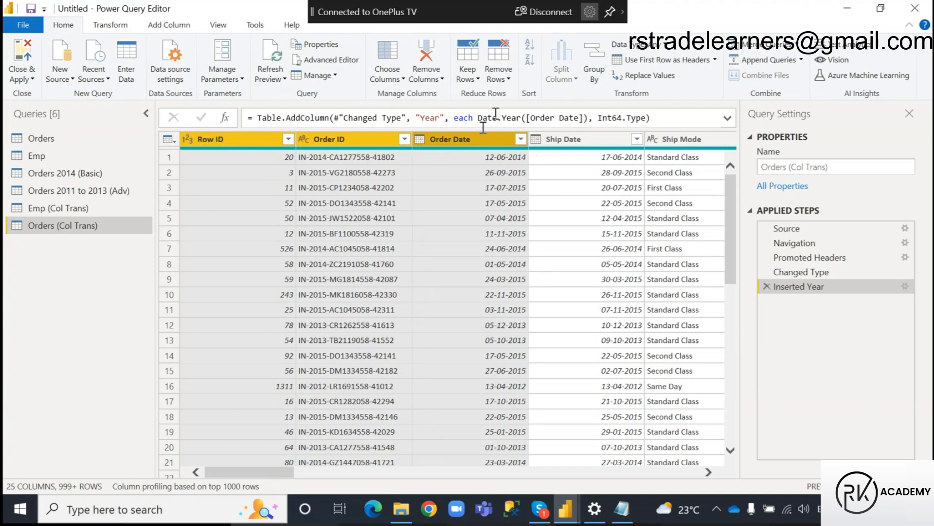
click(443, 80)
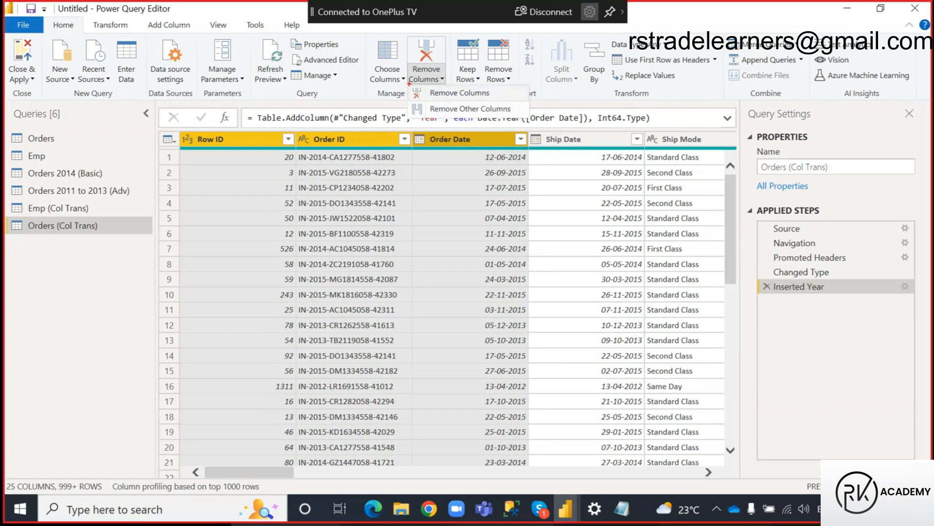
drag(409, 85, 527, 98)
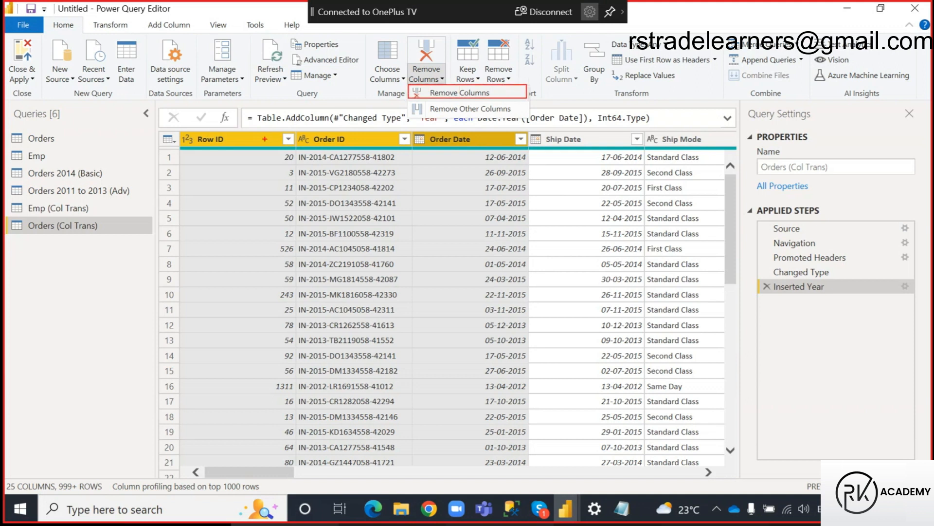
drag(181, 130, 522, 146)
mouse_move(280, 130)
mouse_down()
mouse_move(326, 85)
mouse_move(408, 89)
mouse_up()
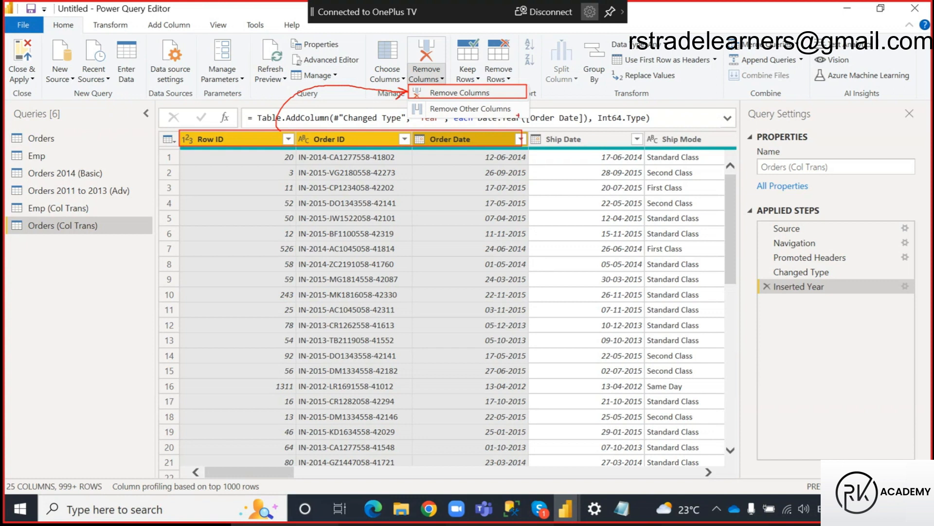
mouse_move(527, 112)
mouse_down()
mouse_move(562, 101)
mouse_move(590, 124)
mouse_move(607, 108)
mouse_up()
mouse_move(531, 130)
mouse_down()
mouse_move(591, 150)
mouse_move(749, 150)
mouse_up()
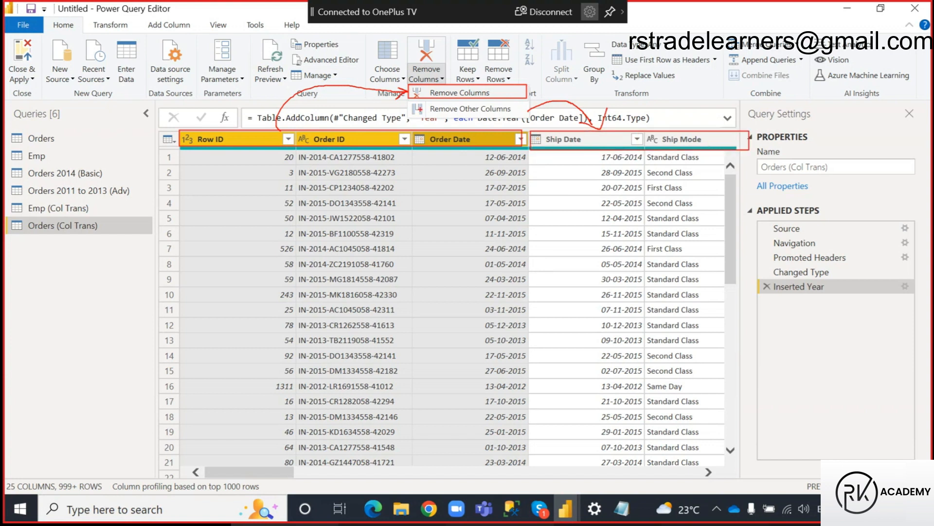
drag(411, 101, 527, 115)
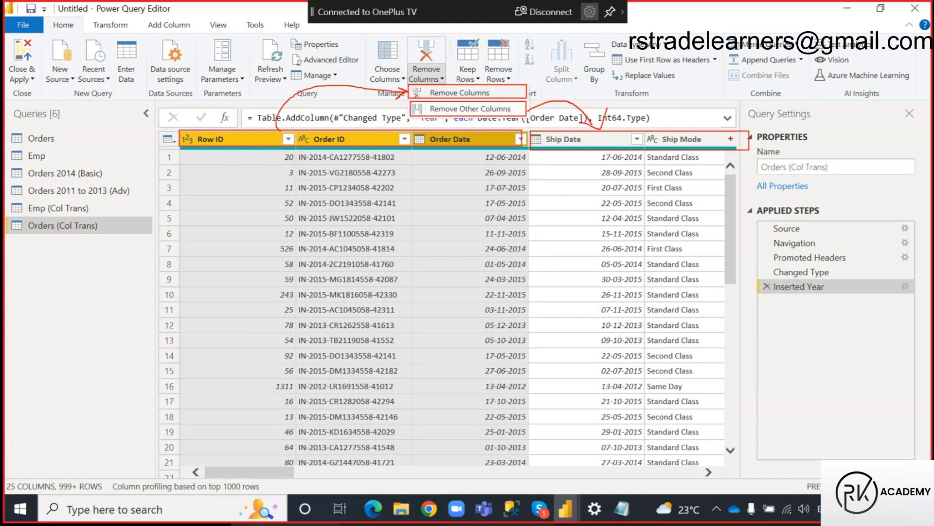
drag(732, 138, 749, 119)
drag(513, 89, 532, 71)
drag(254, 133, 287, 128)
key(Escape)
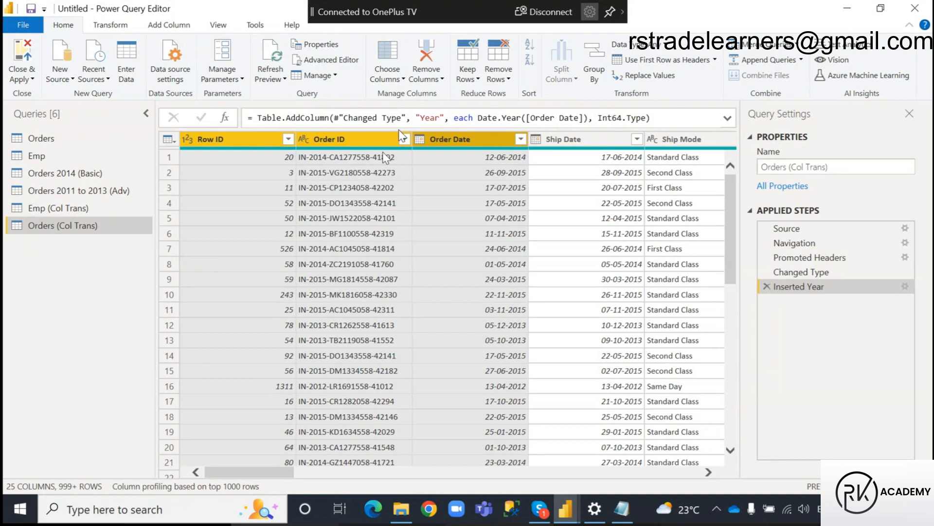
Remove the selected Row ID, Order ID and Order Date columns from Orders (Col Trans).
click(426, 77)
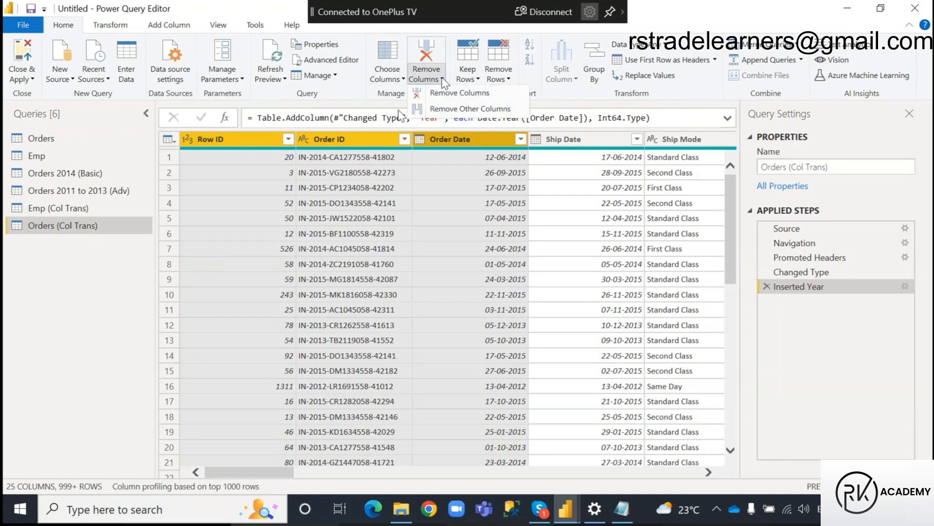
click(448, 95)
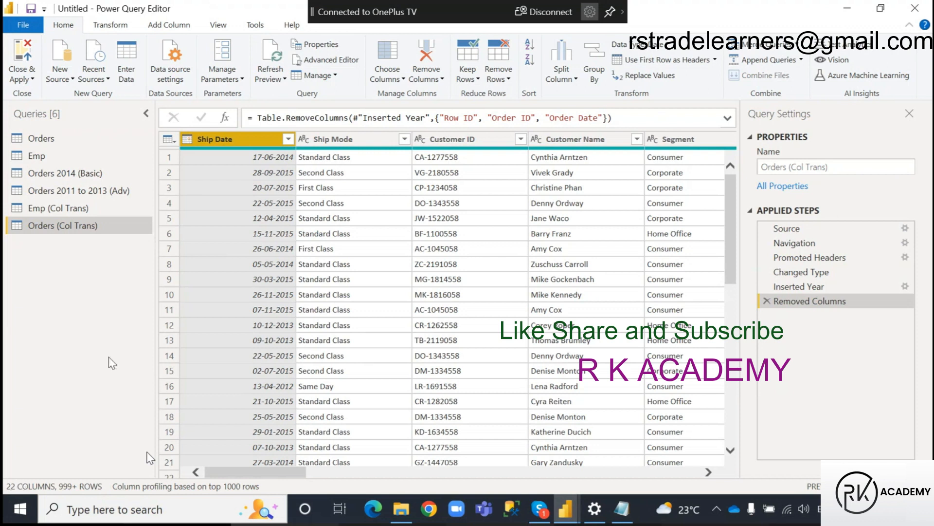
Switch to the Power Query notes in Notepad and highlight the Choose Columns topic under Inbuilt Column Transformations.
mouse_move(210, 154)
key(alt+Tab)
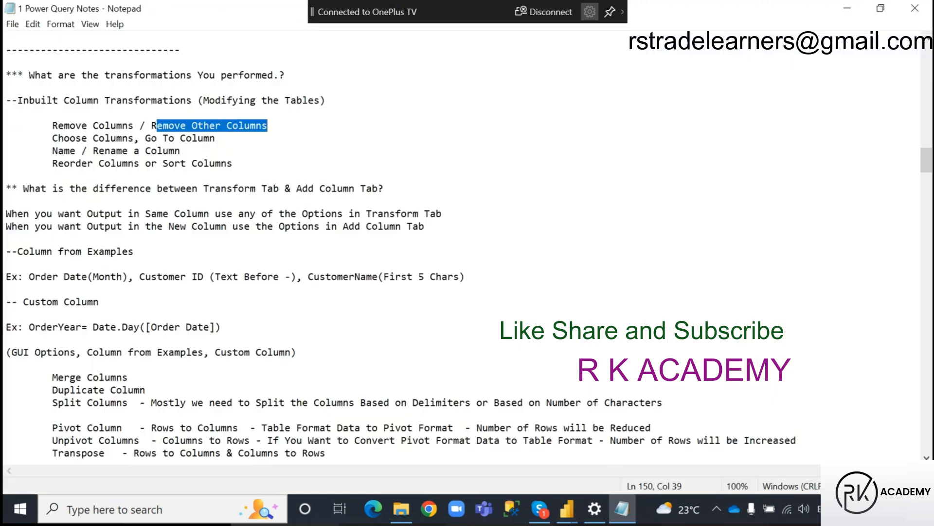
click(44, 138)
drag(43, 138, 238, 135)
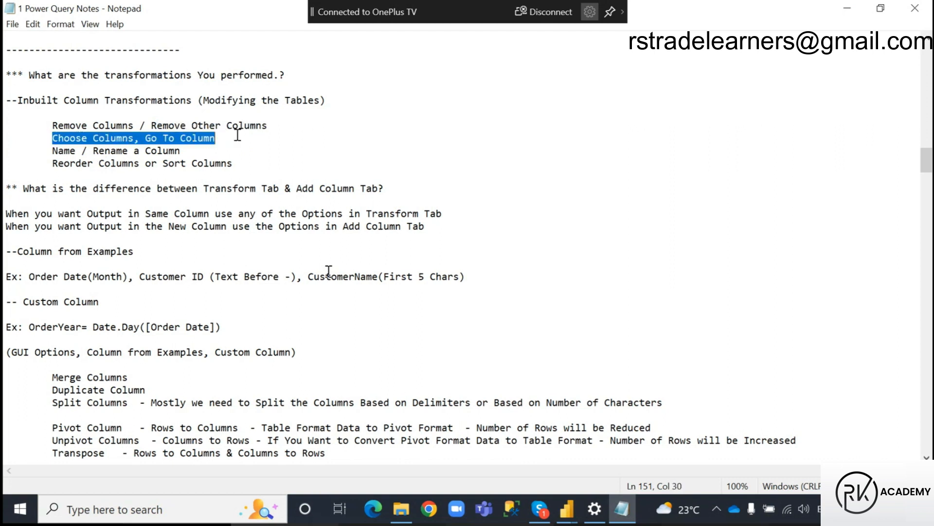
click(128, 139)
click(54, 138)
drag(53, 139, 133, 139)
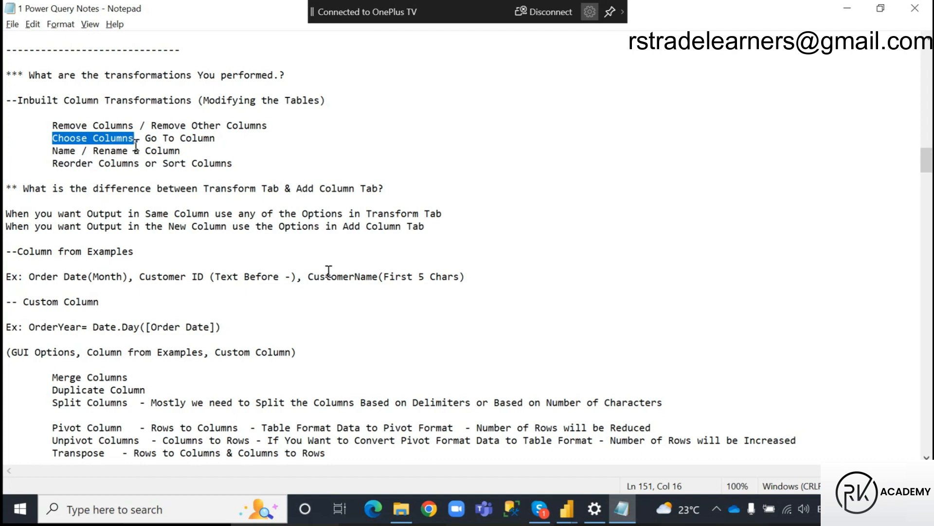
Return to Power Query Editor, open Choose Columns for Orders (Col Trans) and examine the list of columns to keep.
key(alt+Tab)
drag(249, 472, 365, 472)
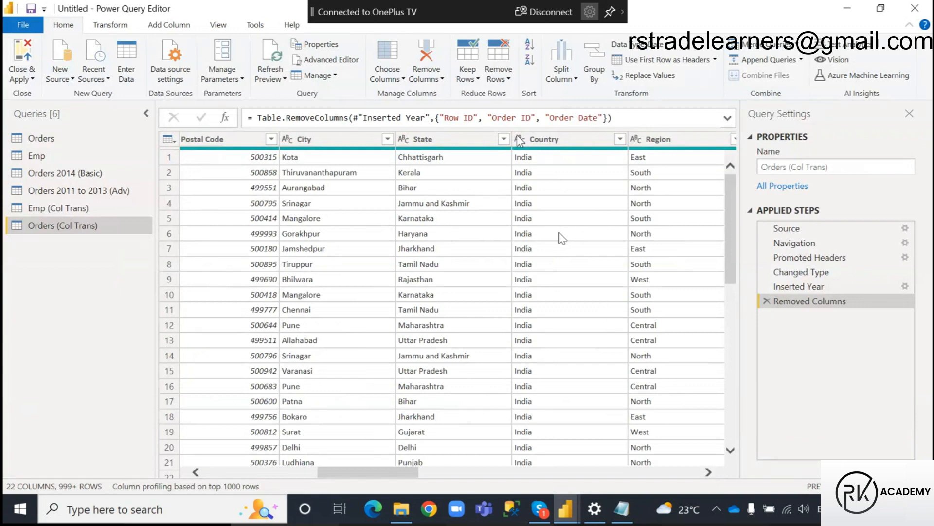
drag(360, 472, 196, 473)
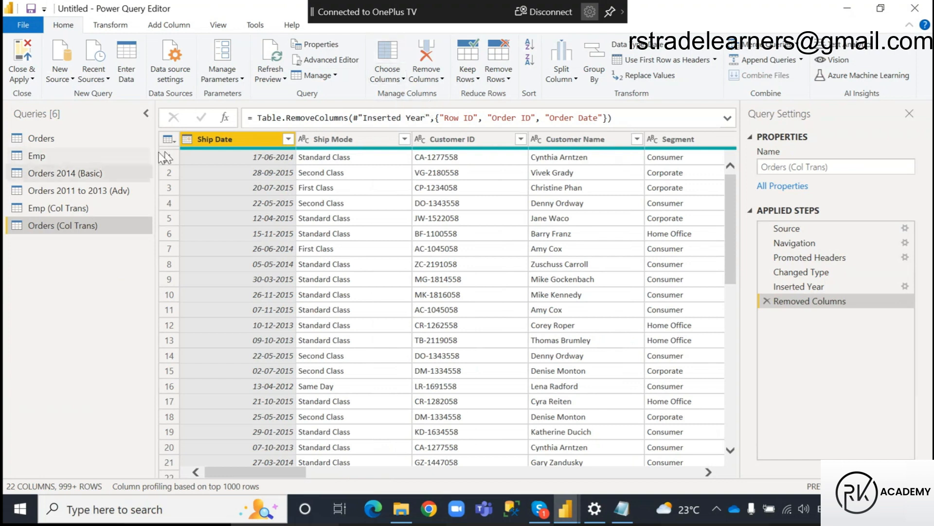
click(403, 79)
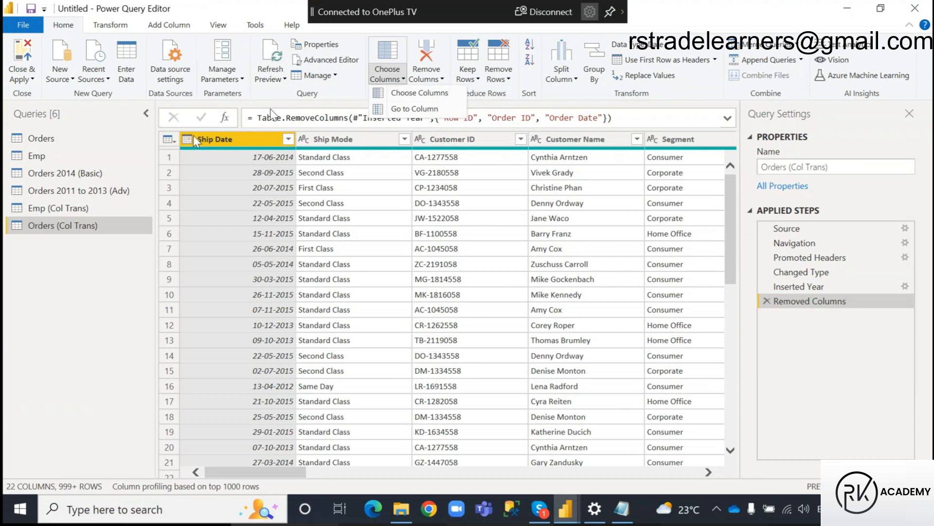
click(427, 100)
scroll(400, 302, down, 1)
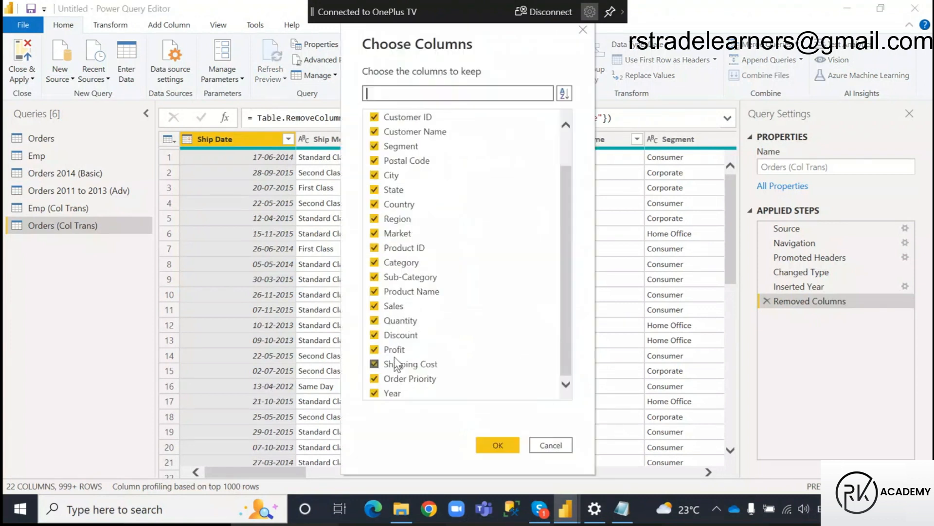
scroll(400, 263, up, 1)
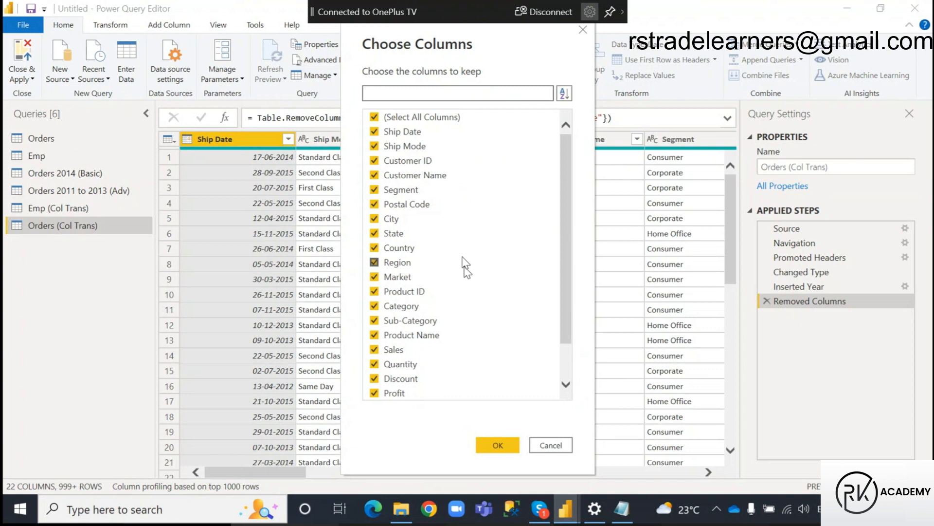
scroll(462, 272, down, 1)
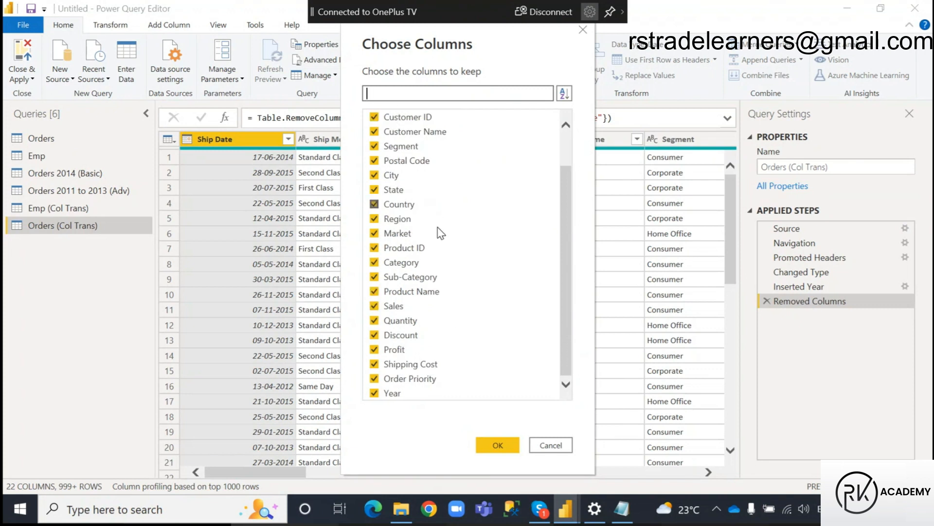
scroll(448, 253, up, 1)
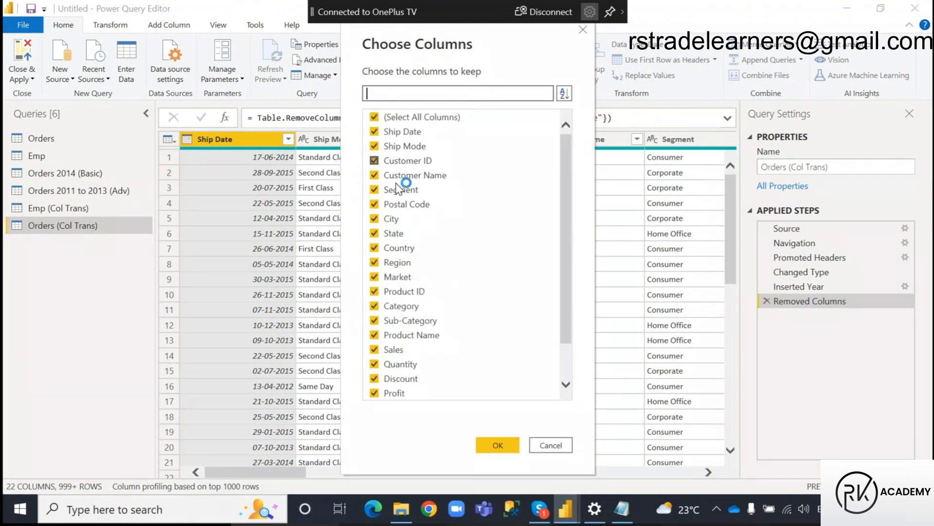
Compare the natural order of the Choose Columns list with the table headers, marking the Ship Date, Ship Mode and Customer ID matches with arrows.
drag(515, 39, 737, 238)
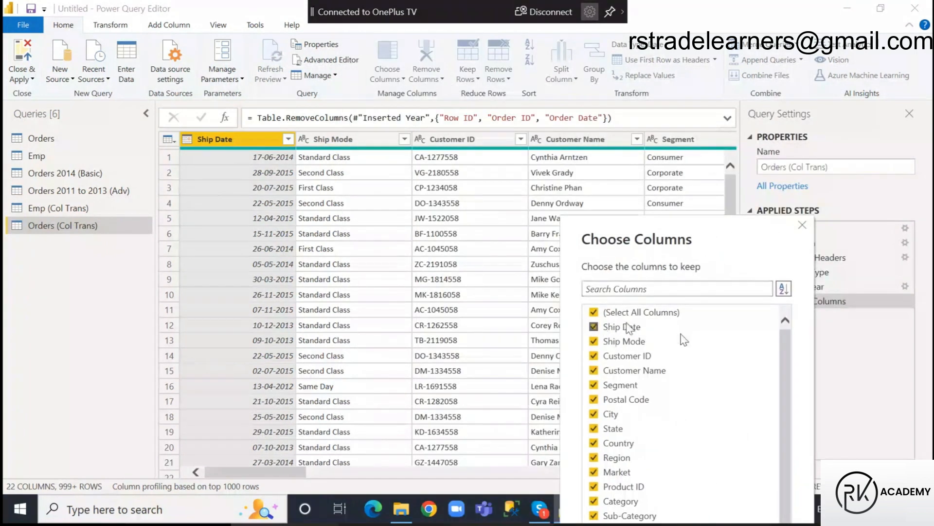
click(783, 289)
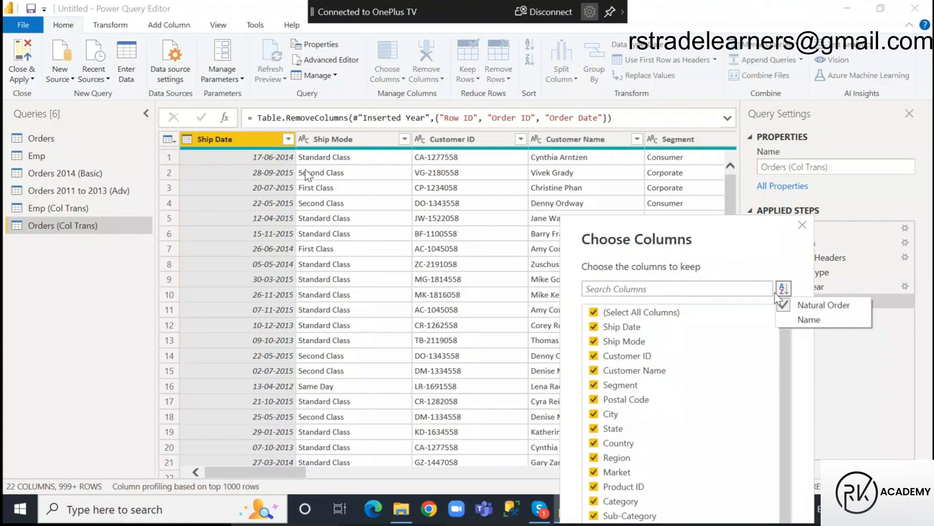
key(ctrl+2)
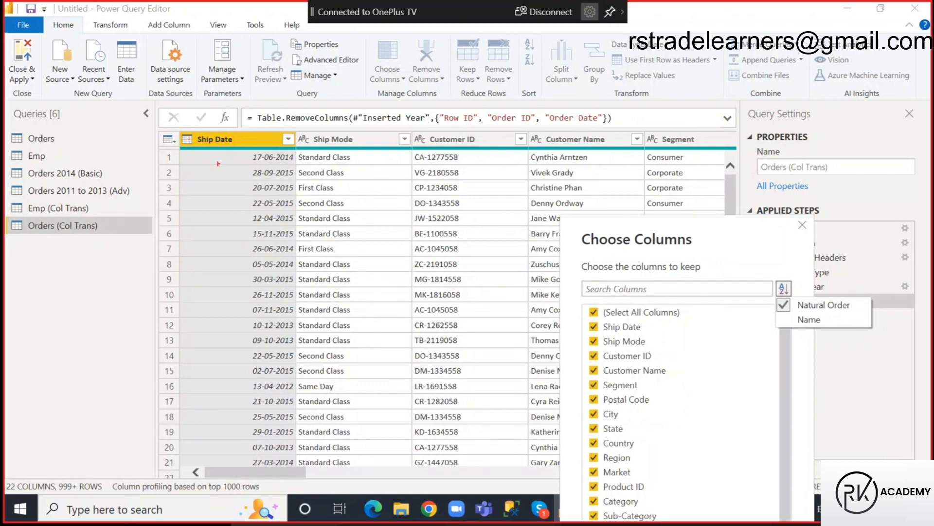
mouse_move(179, 125)
mouse_down()
mouse_move(485, 149)
mouse_move(749, 156)
mouse_move(755, 148)
mouse_up()
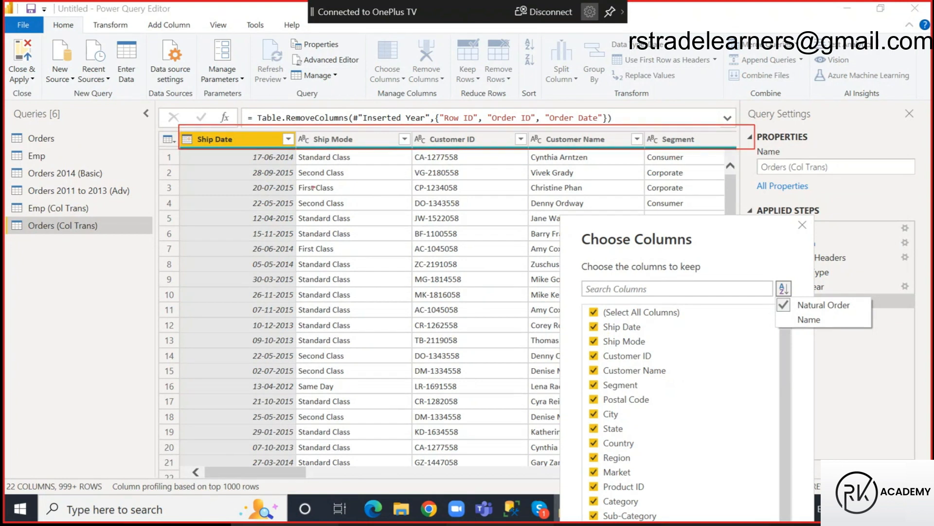
mouse_move(584, 325)
mouse_down()
mouse_move(355, 215)
mouse_move(253, 138)
mouse_up()
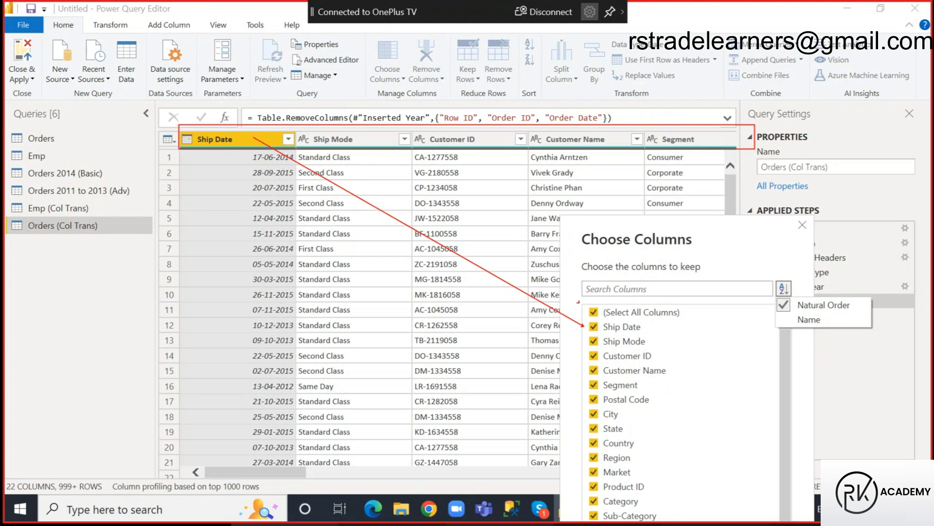
drag(624, 342, 335, 142)
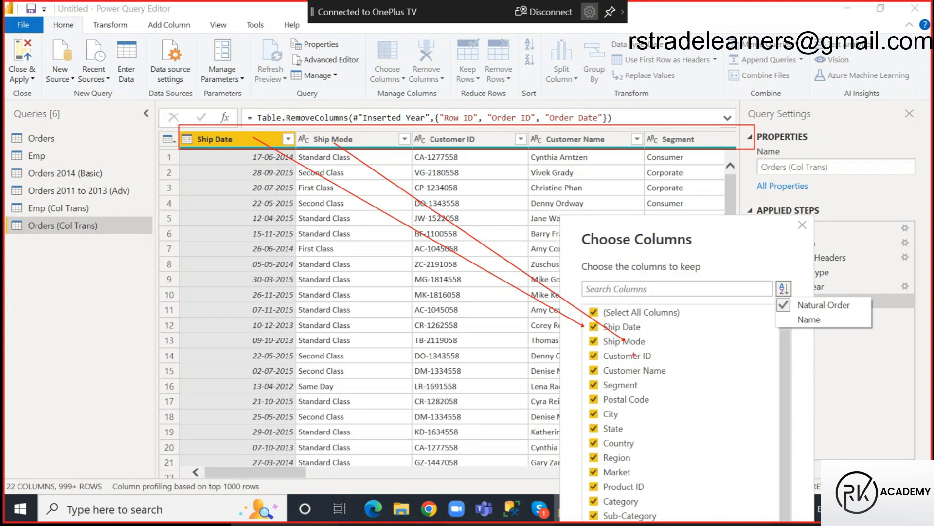
drag(605, 355, 456, 140)
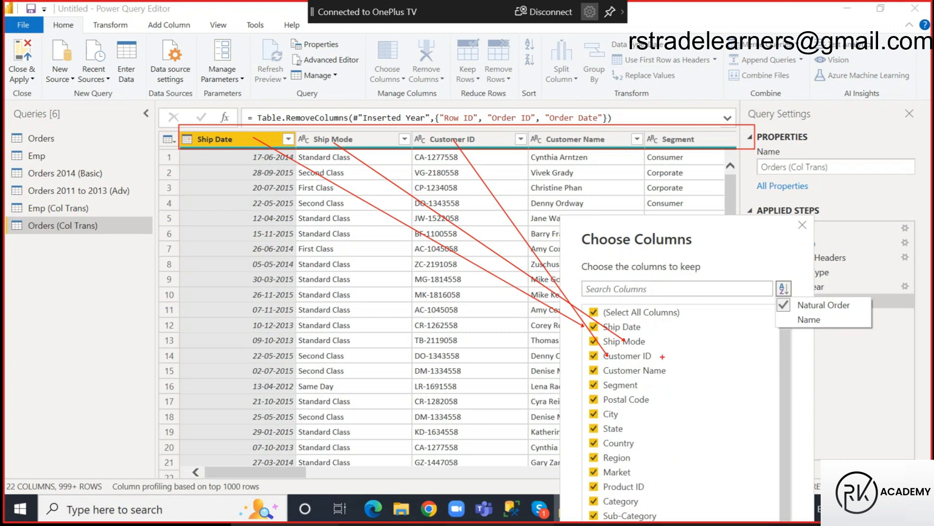
key(Escape)
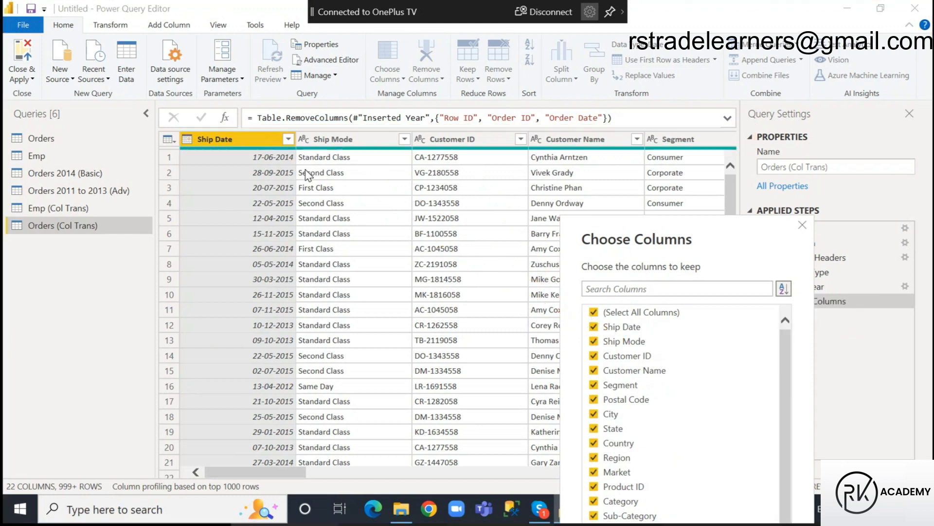
Sort the list of columns to keep by Name and look through the alphabetical order.
drag(723, 234, 611, 35)
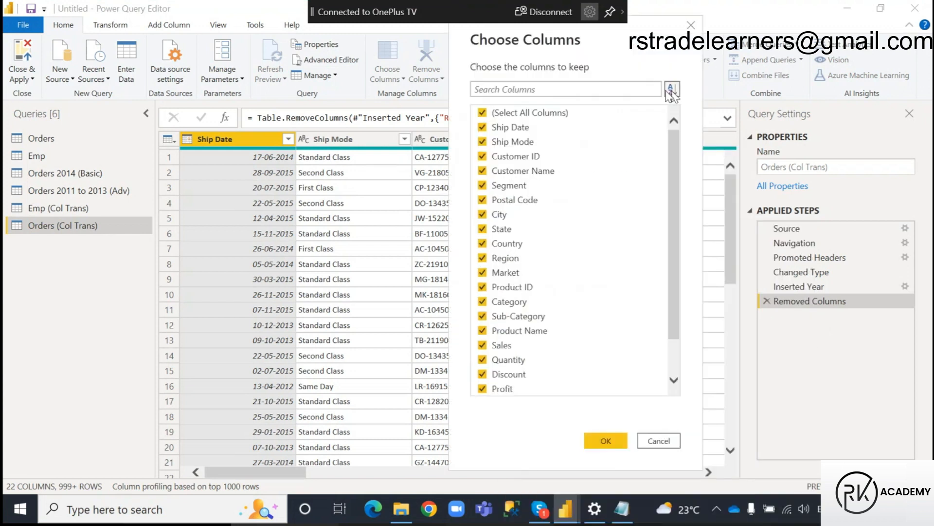
click(672, 93)
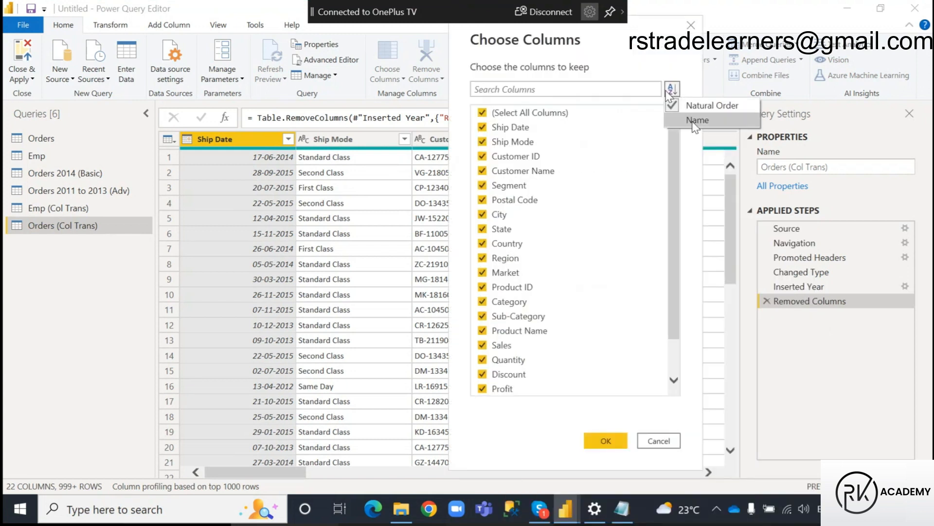
click(697, 120)
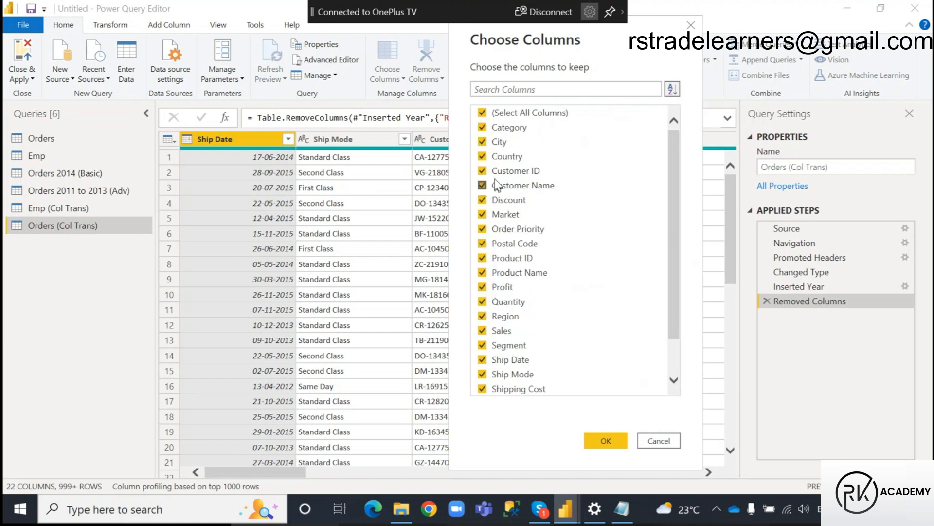
scroll(512, 269, down, 1)
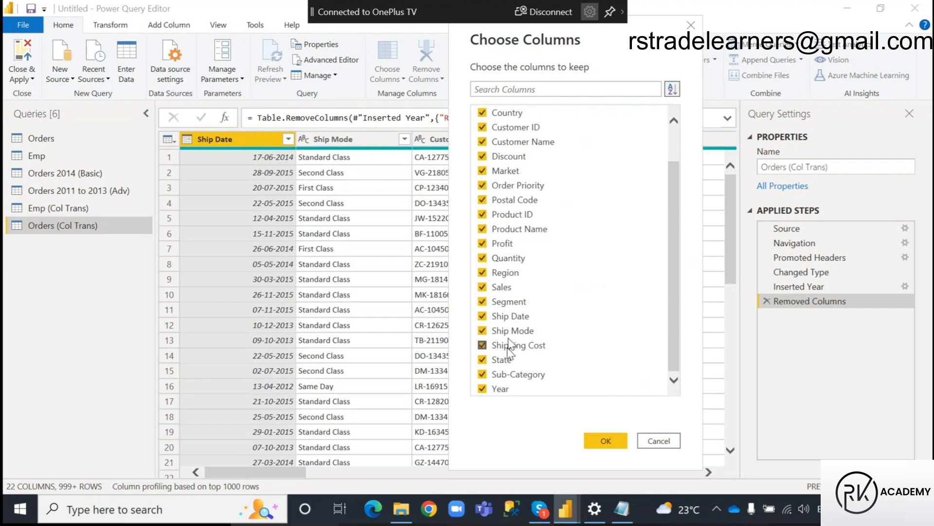
scroll(524, 324, up, 1)
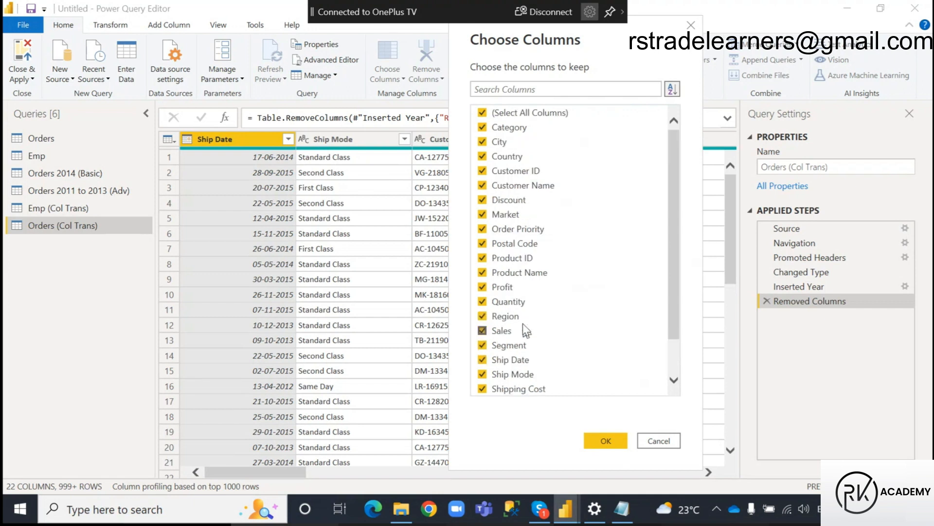
Deselect all columns, then select only Category, City, Product Name, Profit, Quantity, Region, Sales, State and Sub-Category to keep.
click(482, 114)
click(483, 128)
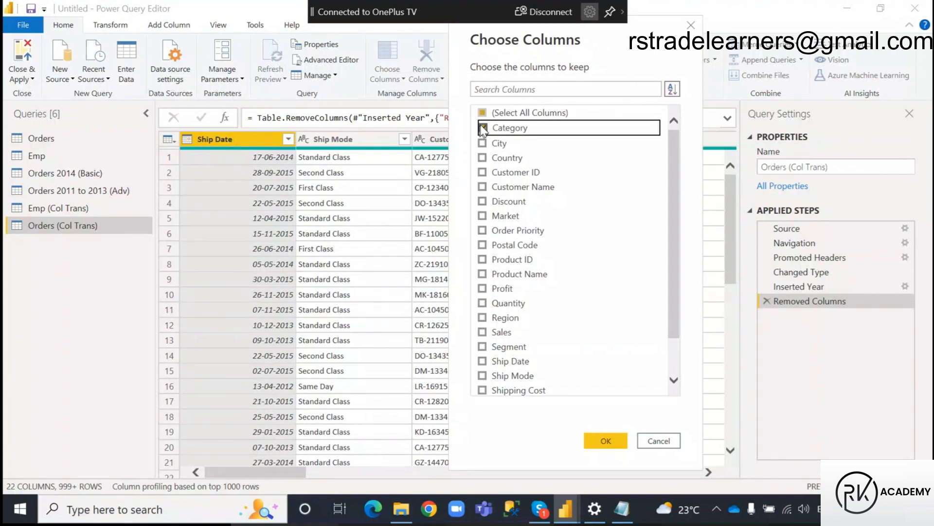
click(482, 143)
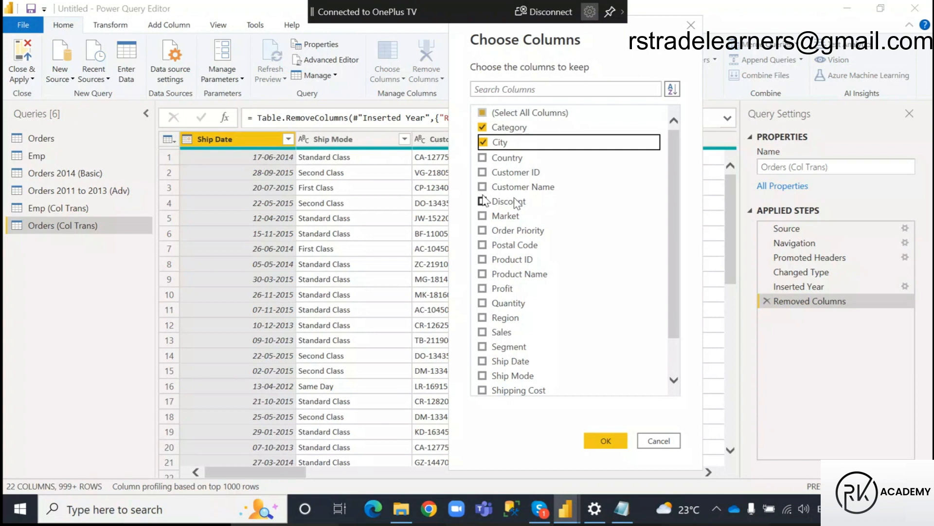
click(483, 274)
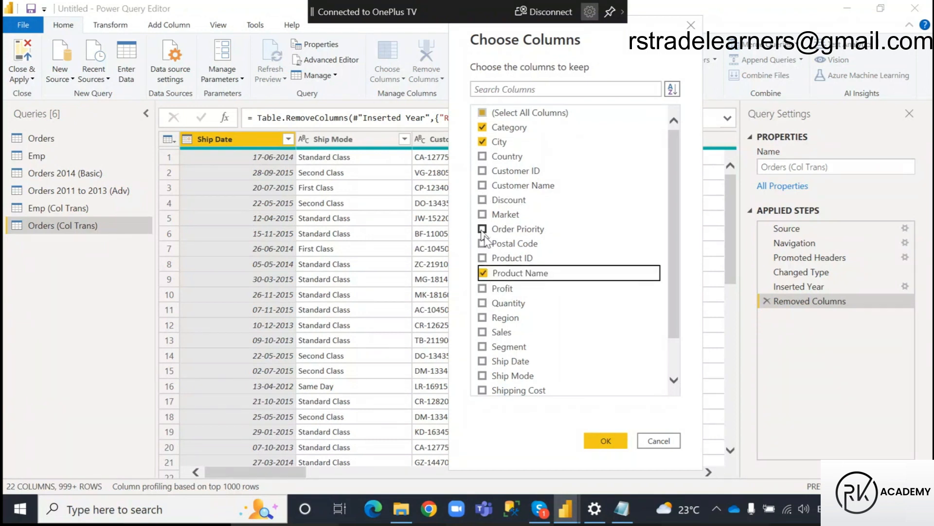
click(483, 289)
click(483, 303)
click(482, 317)
click(483, 332)
scroll(517, 370, down, 1)
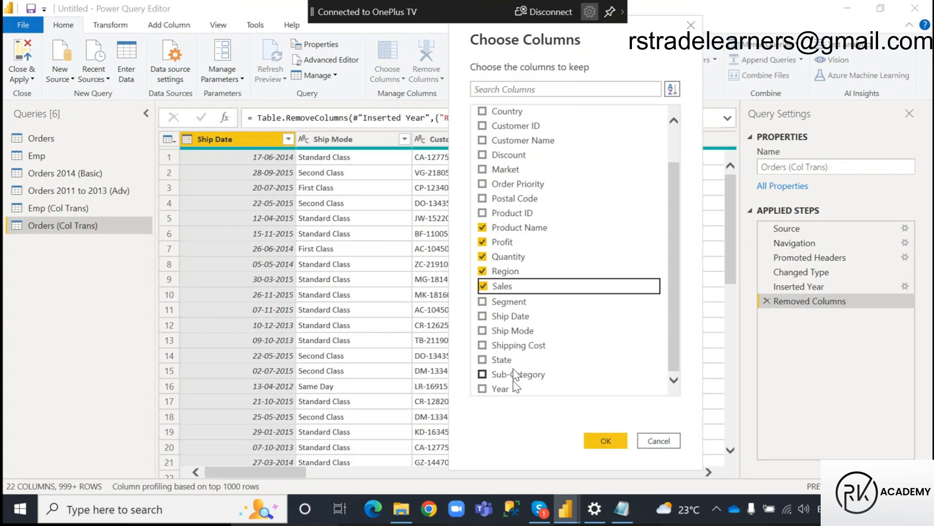
click(482, 362)
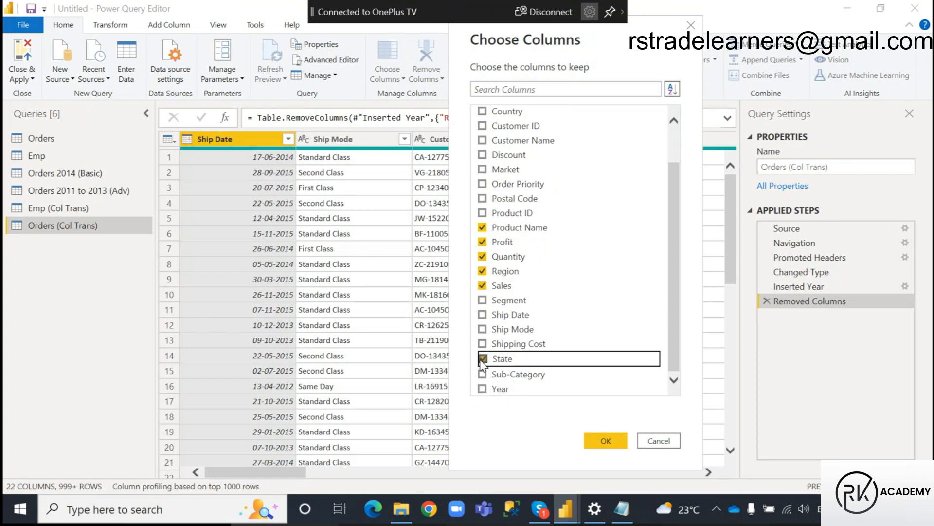
click(483, 374)
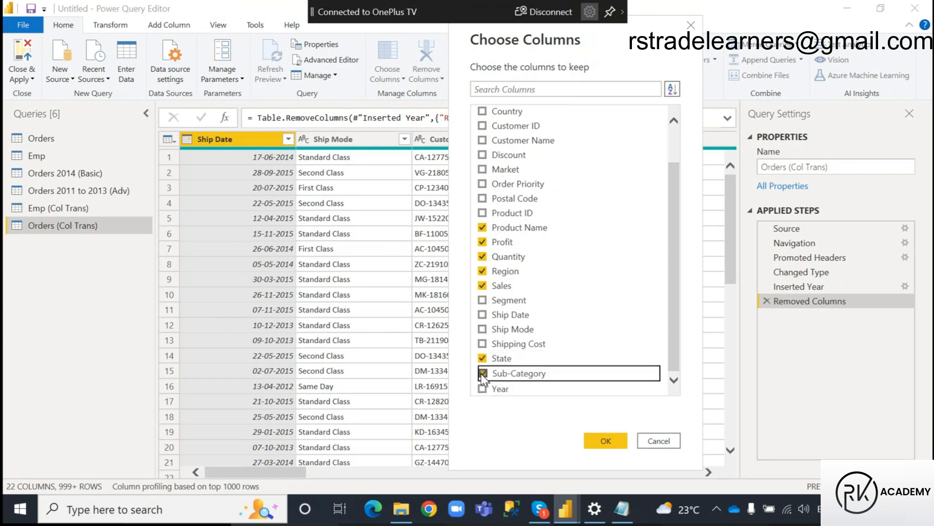
Review the chosen columns, apply the selection to Orders (Col Trans) and look across the resulting table.
scroll(618, 292, up, 1)
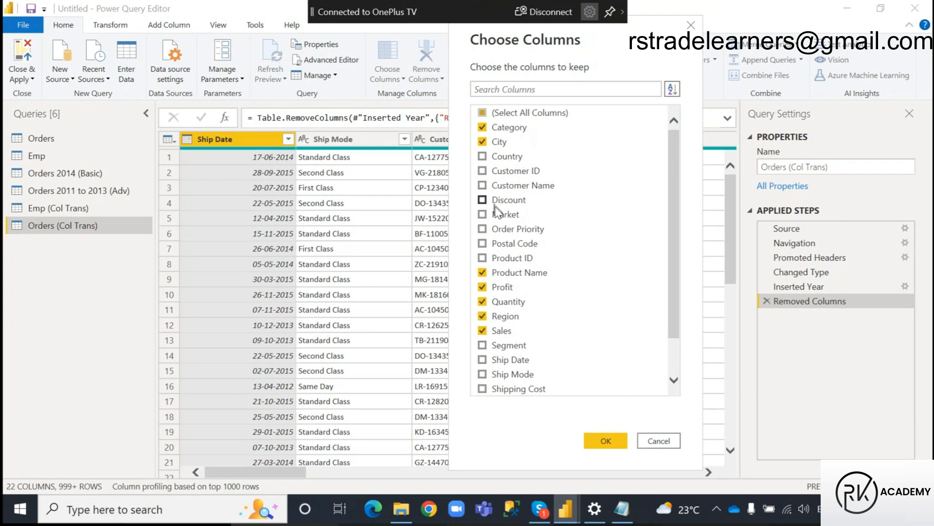
scroll(558, 316, down, 1)
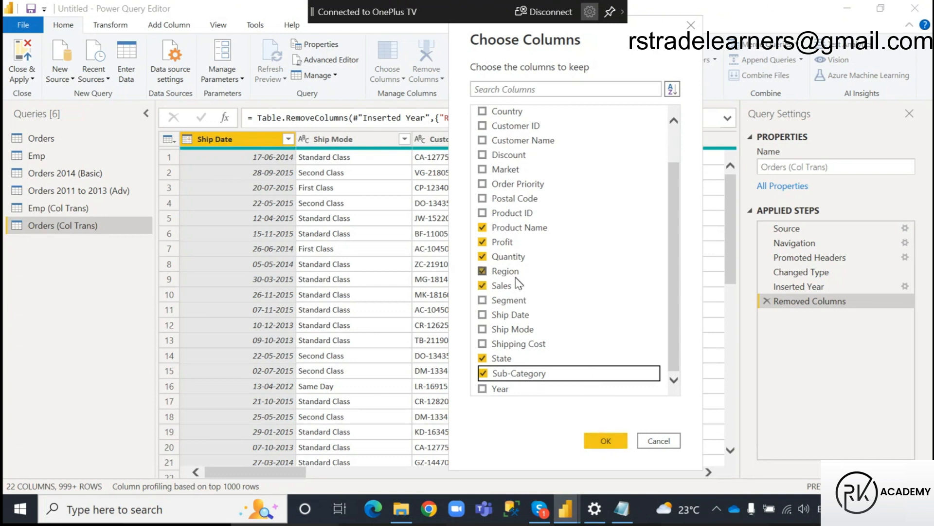
scroll(510, 249, up, 1)
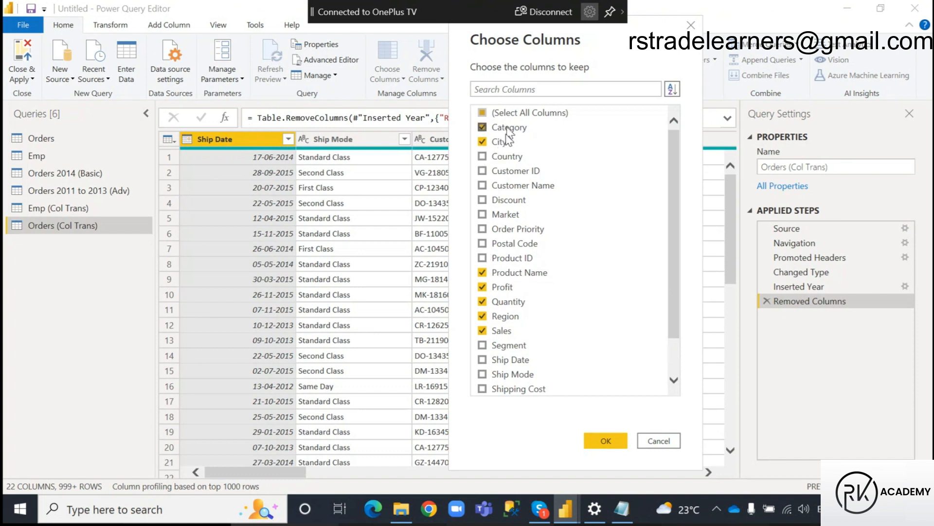
scroll(492, 307, down, 1)
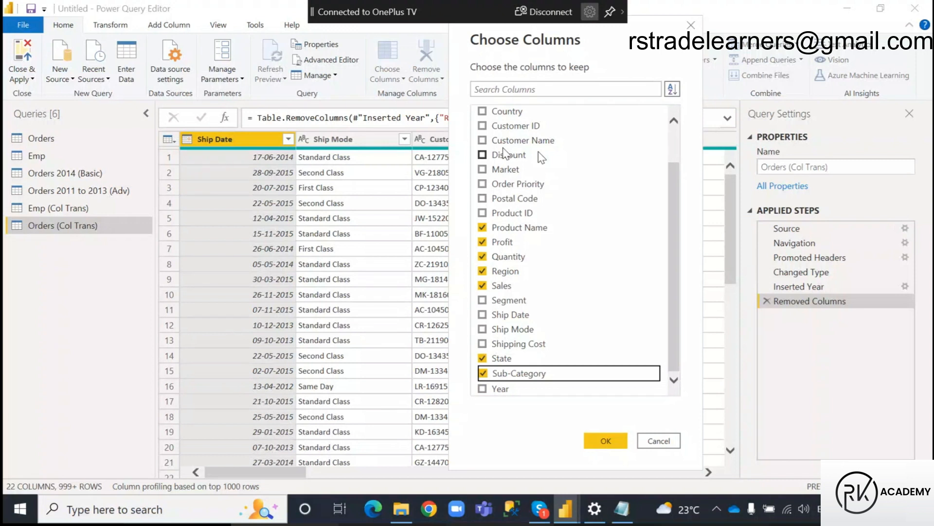
scroll(542, 194, up, 1)
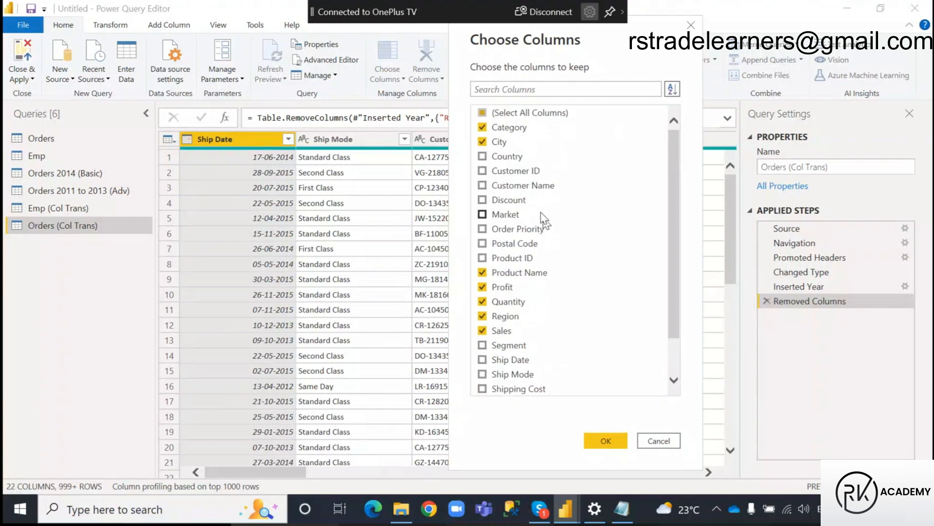
scroll(620, 261, down, 1)
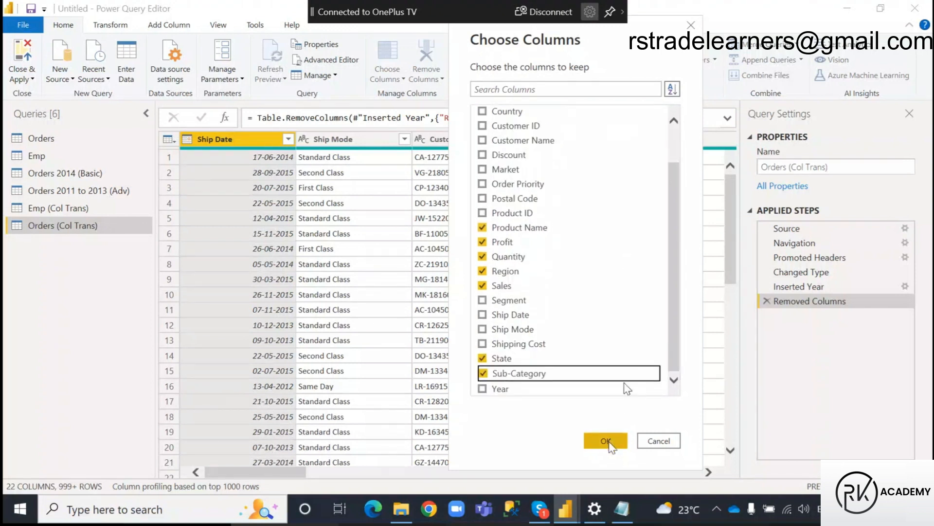
click(607, 442)
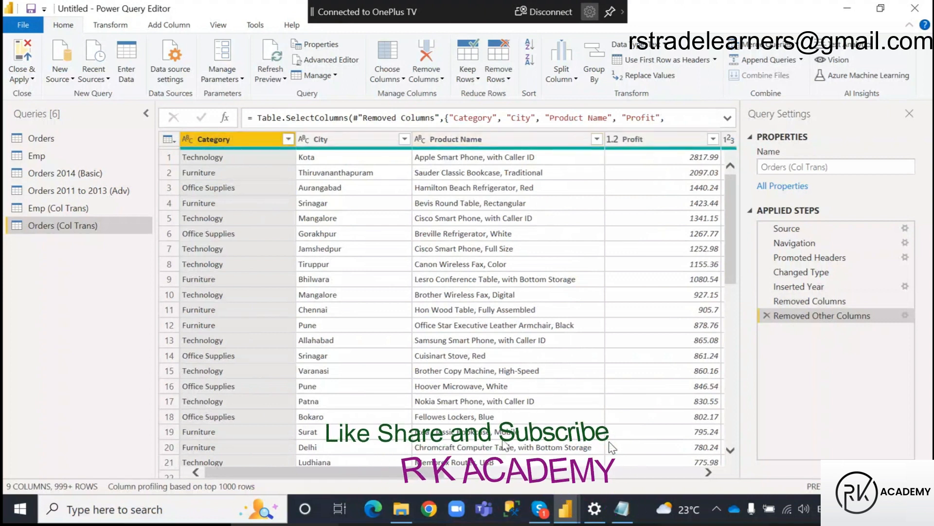
scroll(608, 442, right, 10)
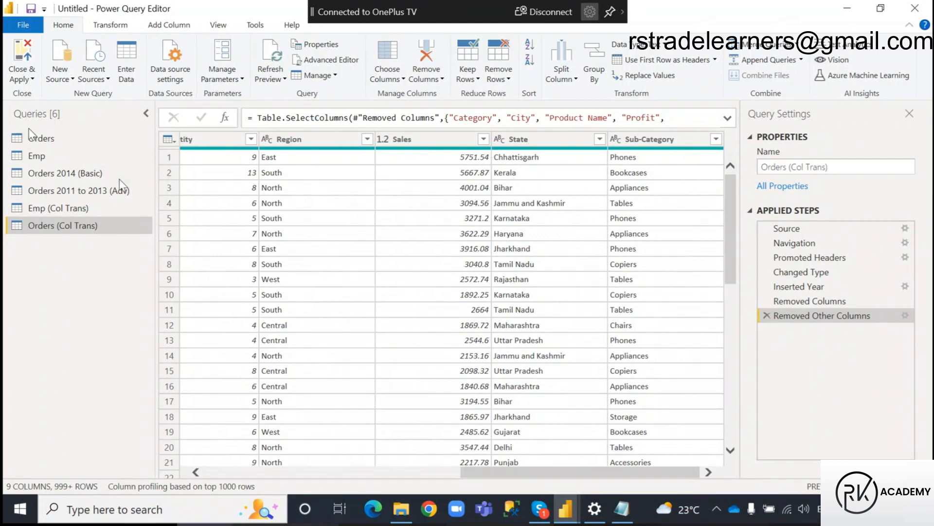
Use Go to Column in the Orders query to search for and jump to the Region column.
click(41, 139)
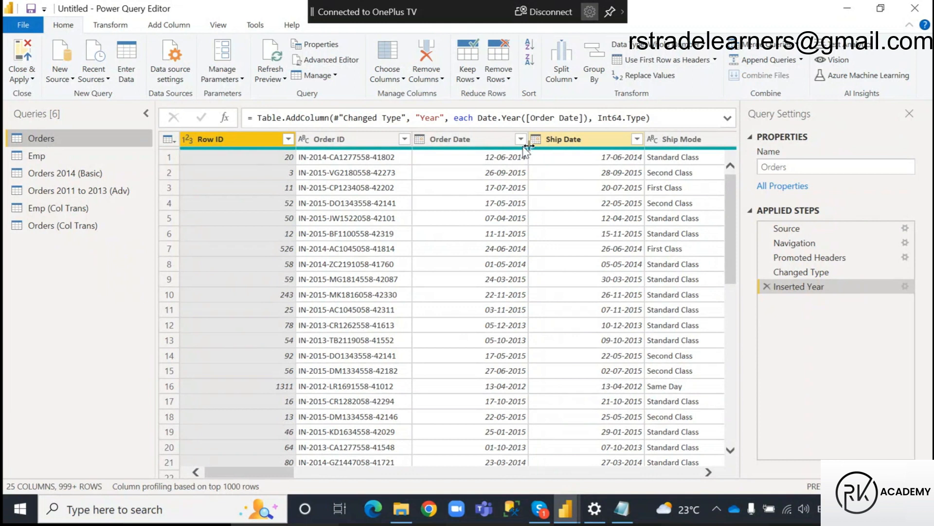
click(403, 79)
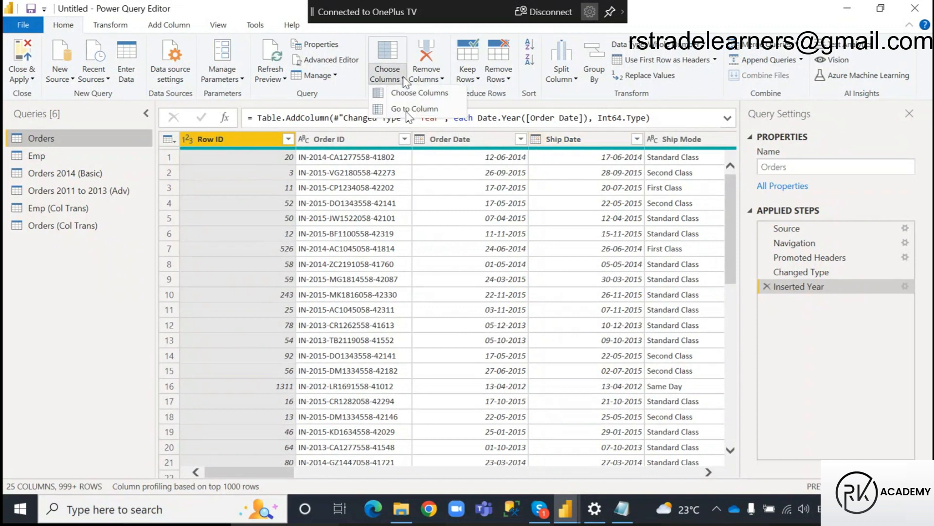
click(408, 110)
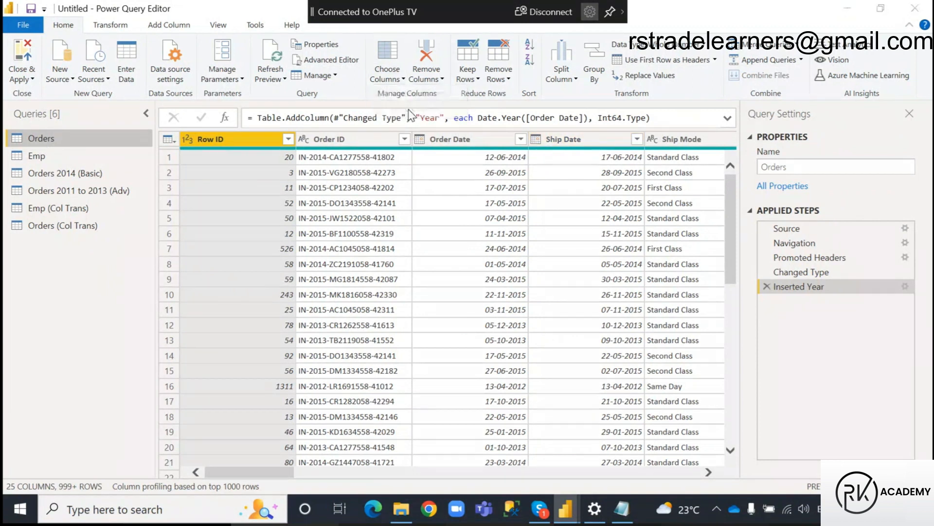
text(Regio)
click(419, 79)
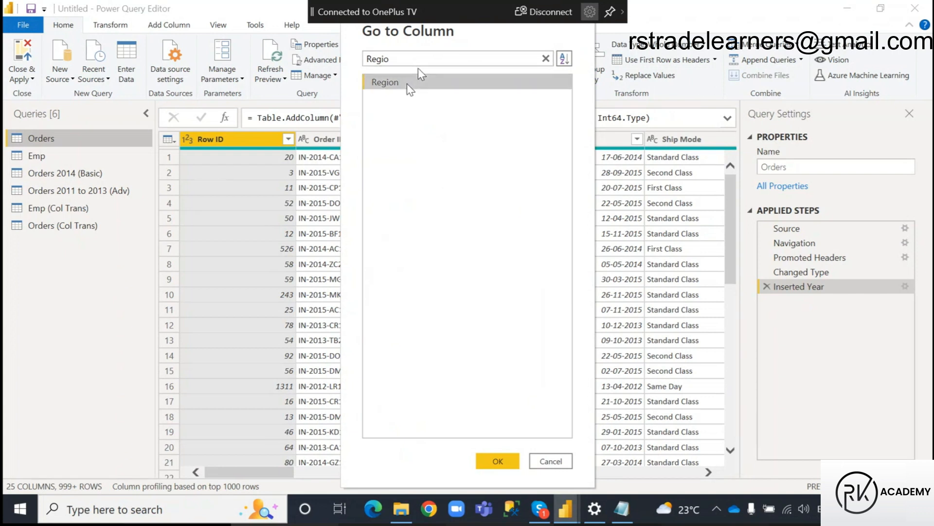
click(502, 463)
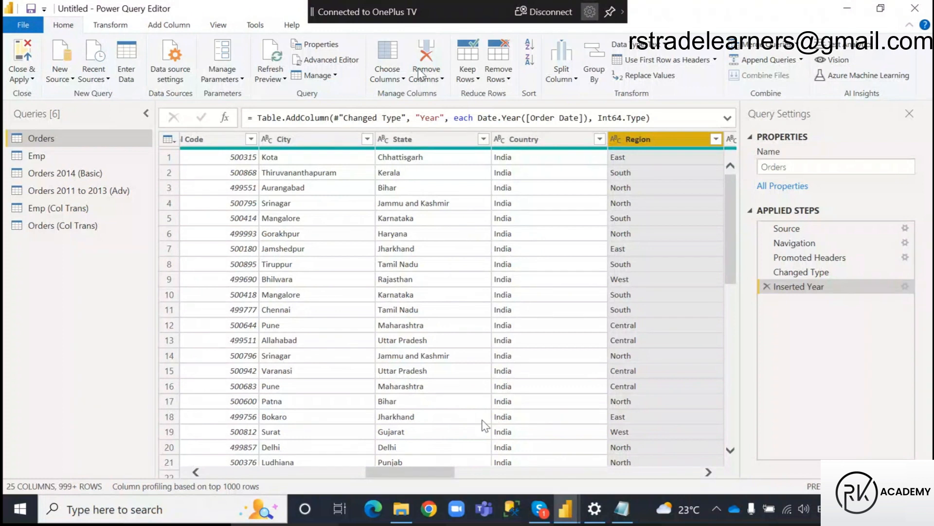
drag(413, 481, 454, 484)
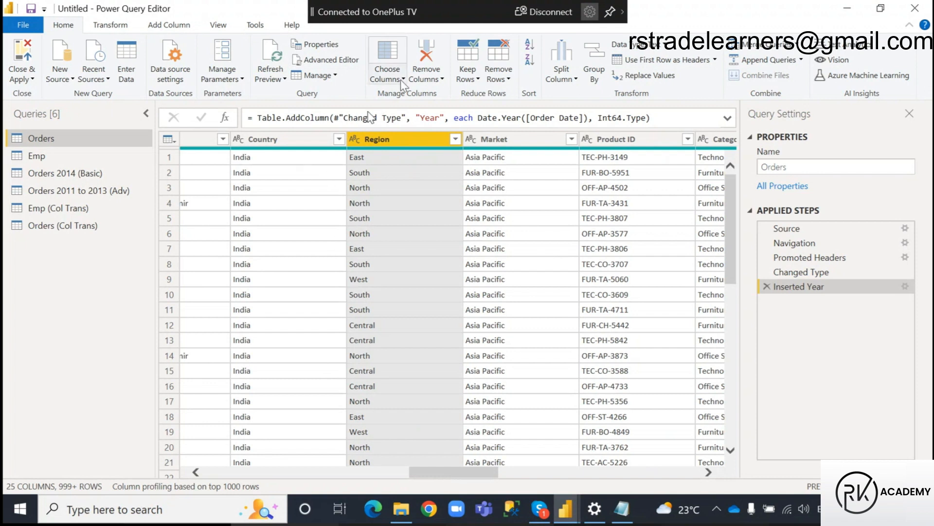
Show the Choose Columns and Go to Column options again, then switch to the Power Query notes in Notepad.
click(402, 79)
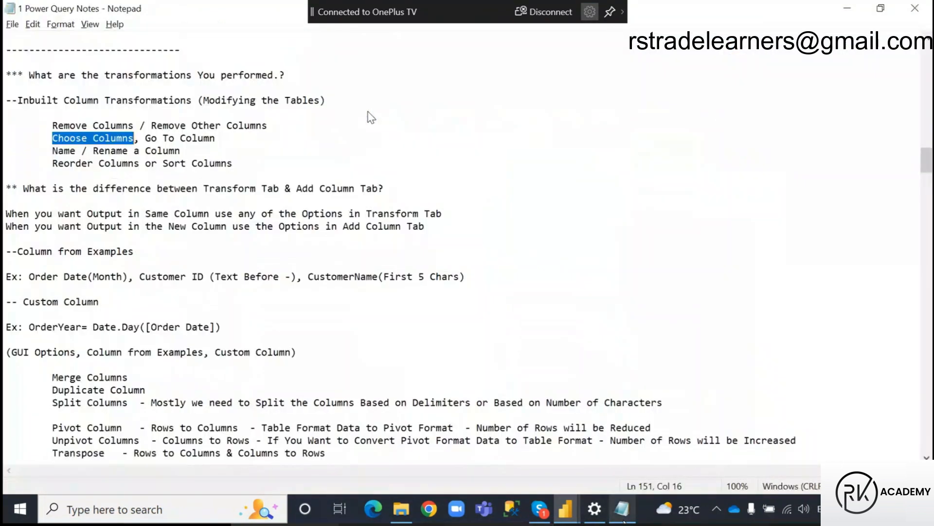
click(622, 509)
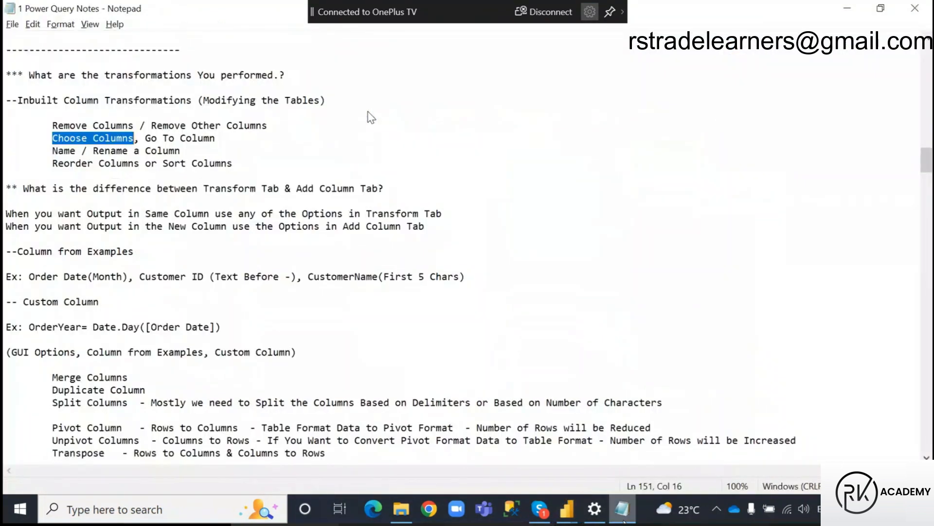
Highlight the Name / Rename a Column topic in the notes, then switch to Power Query Editor and show the first columns of Orders.
drag(52, 151, 196, 154)
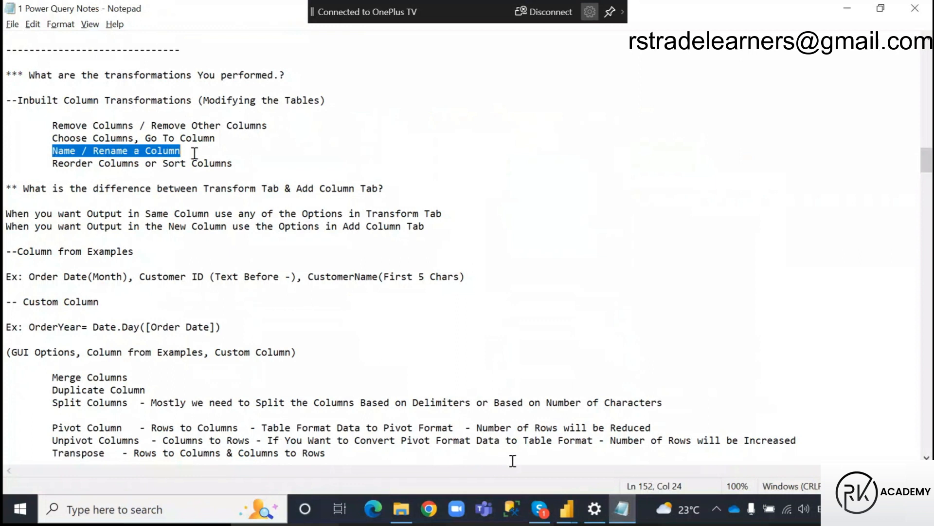
key(alt+Tab)
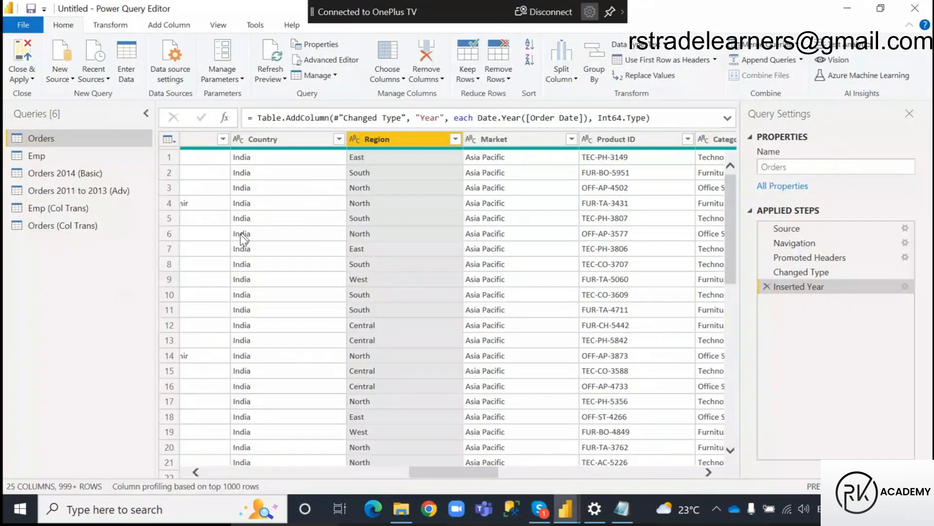
drag(461, 475, 184, 490)
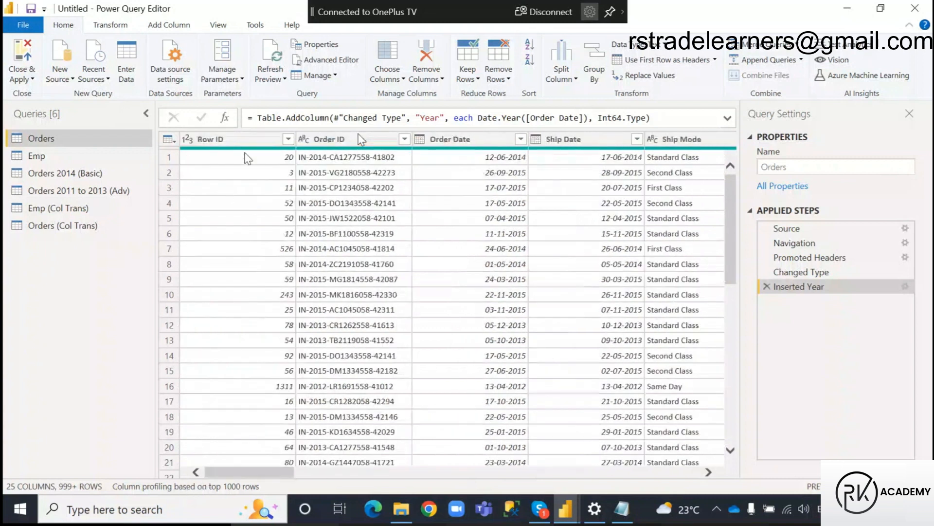
Open the Row ID and Order ID column names in Orders for editing, keeping both names as they are.
click(219, 141)
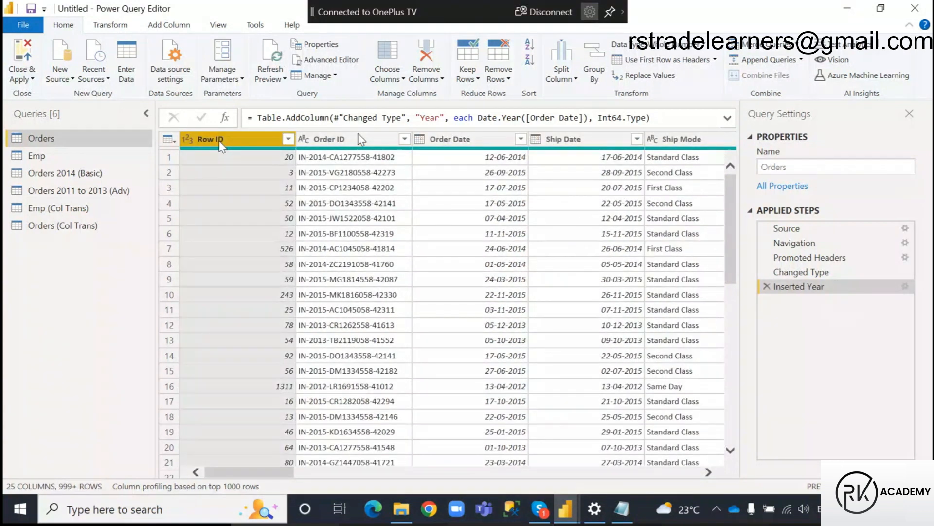
double_click(219, 141)
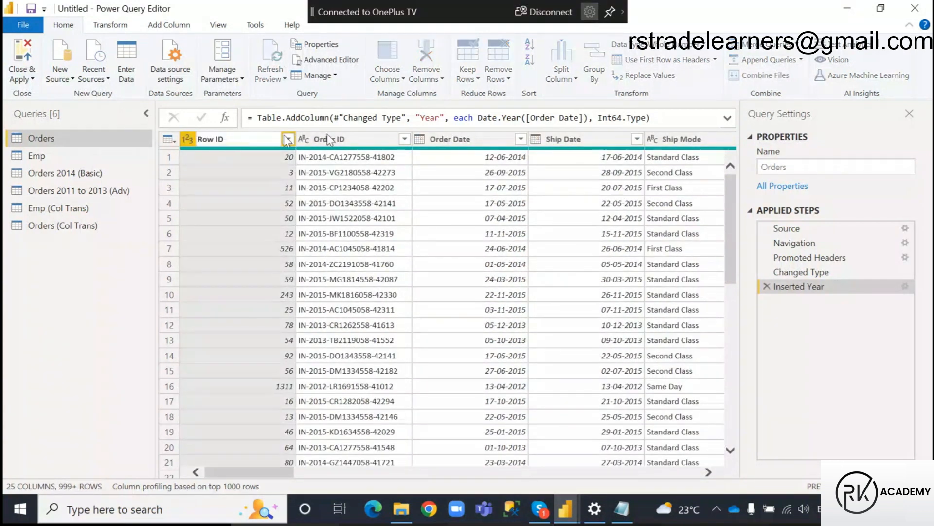
key(Return)
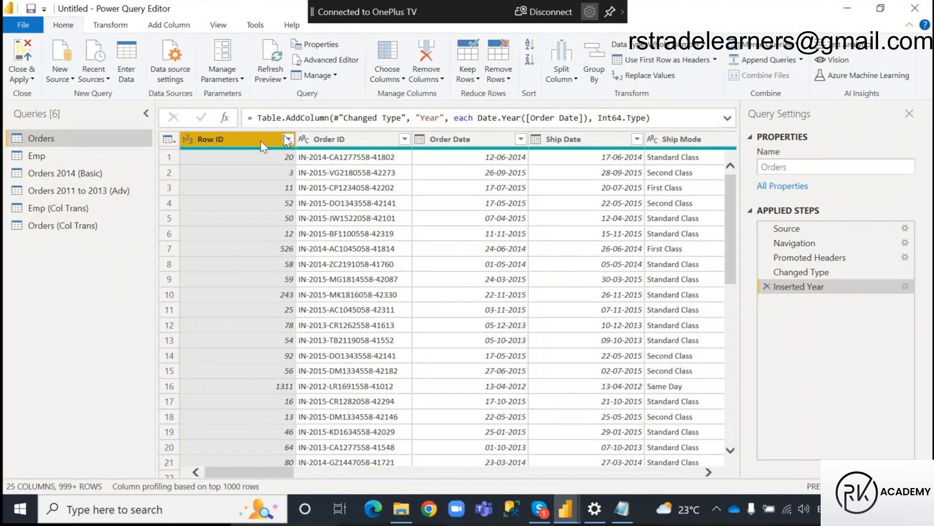
right_click(245, 143)
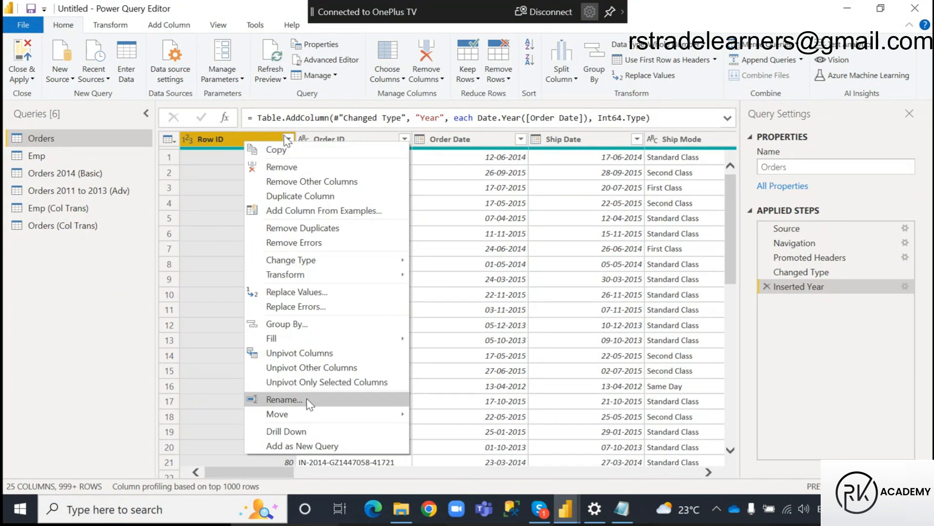
click(287, 400)
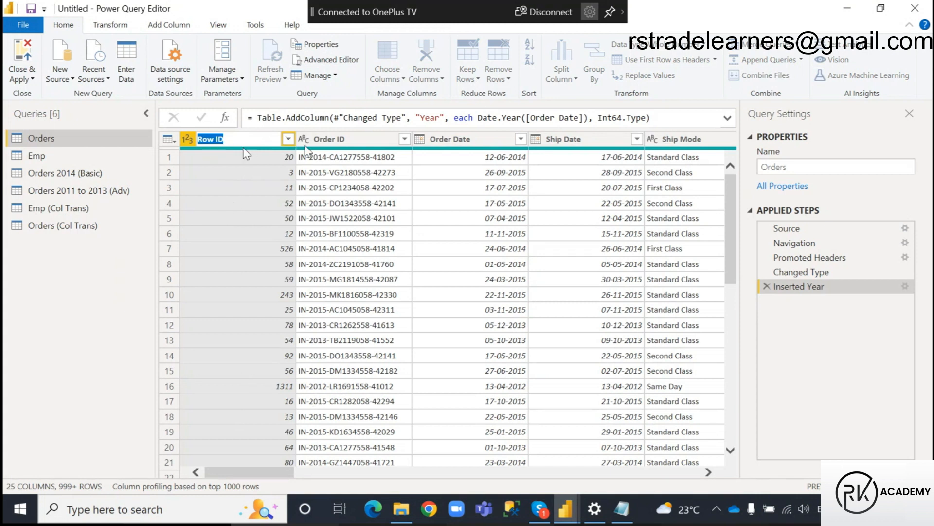
key(Return)
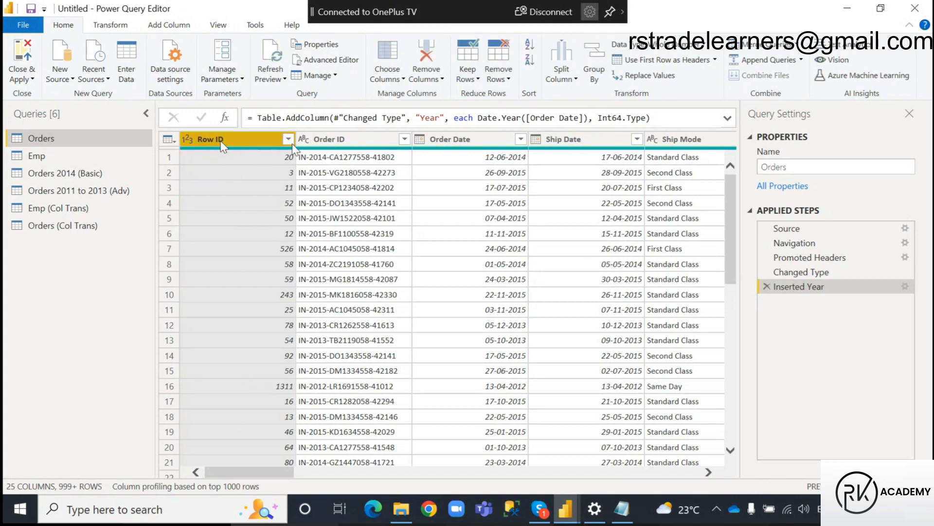
click(336, 141)
double_click(336, 140)
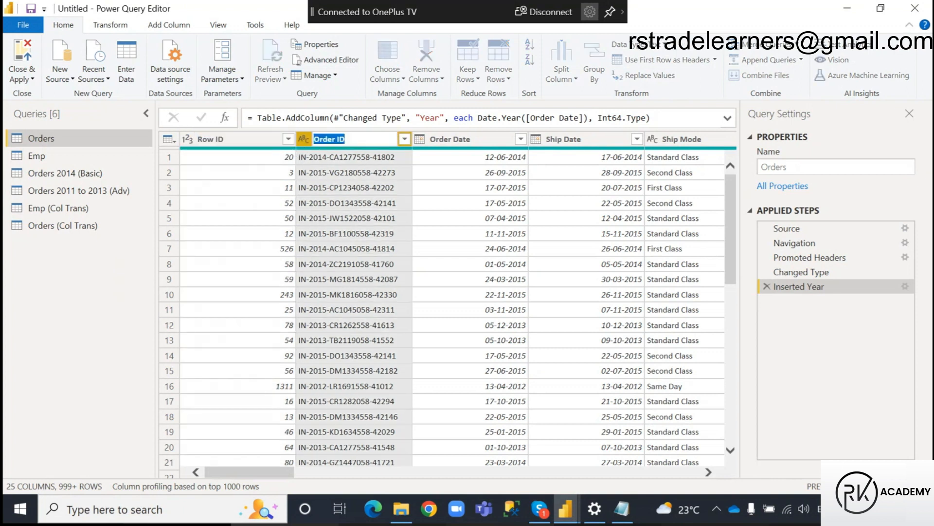
key(Return)
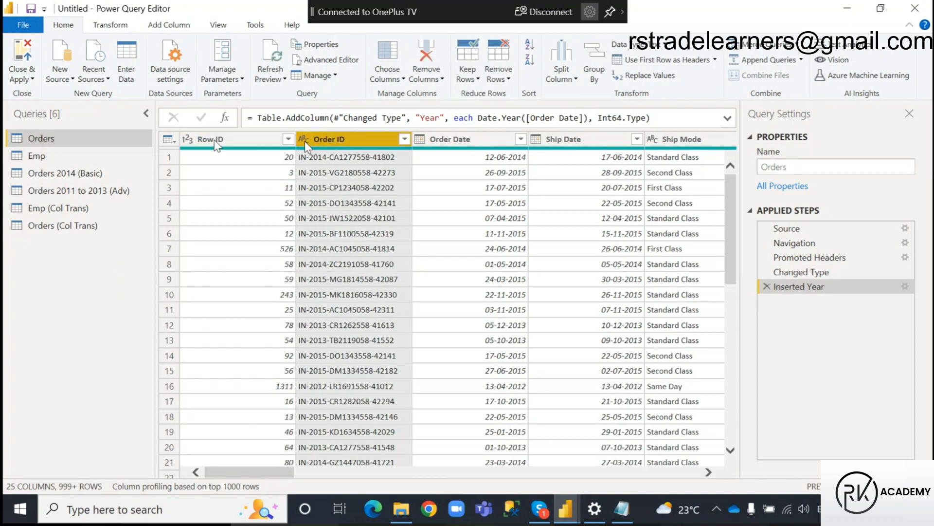
Rename the Row ID column in Orders as S No.
double_click(218, 139)
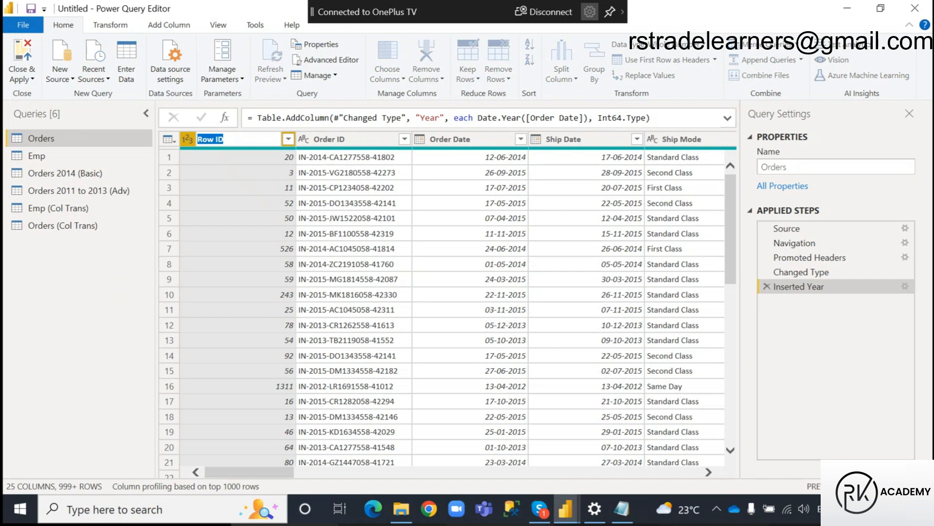
text(S No)
key(Return)
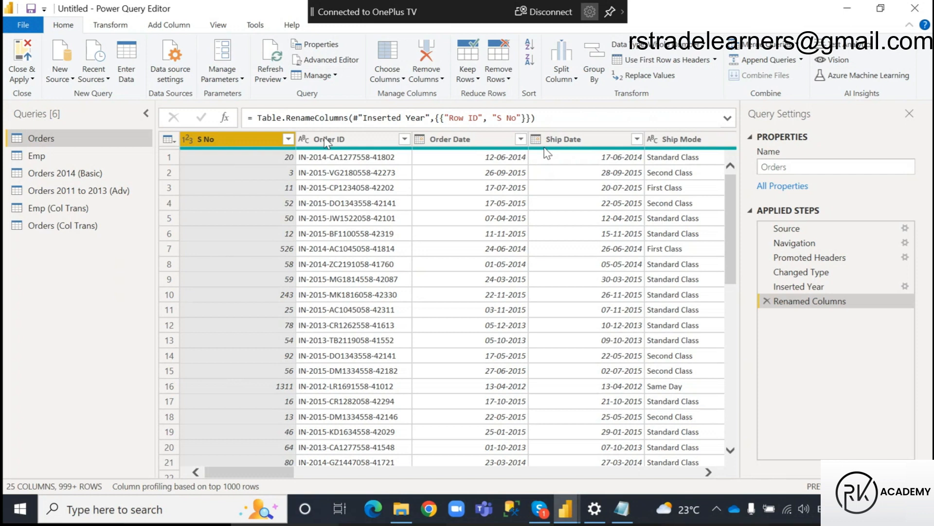
click(363, 141)
double_click(362, 140)
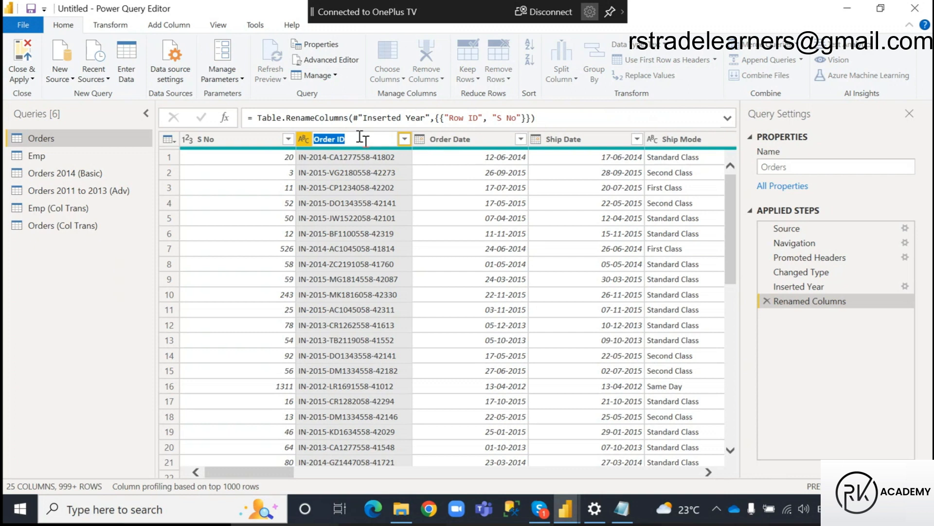
click(248, 140)
Switch to the Power Query notes in Notepad and reword the reorder line as "Reorder Columns and Sort Columns".
click(622, 508)
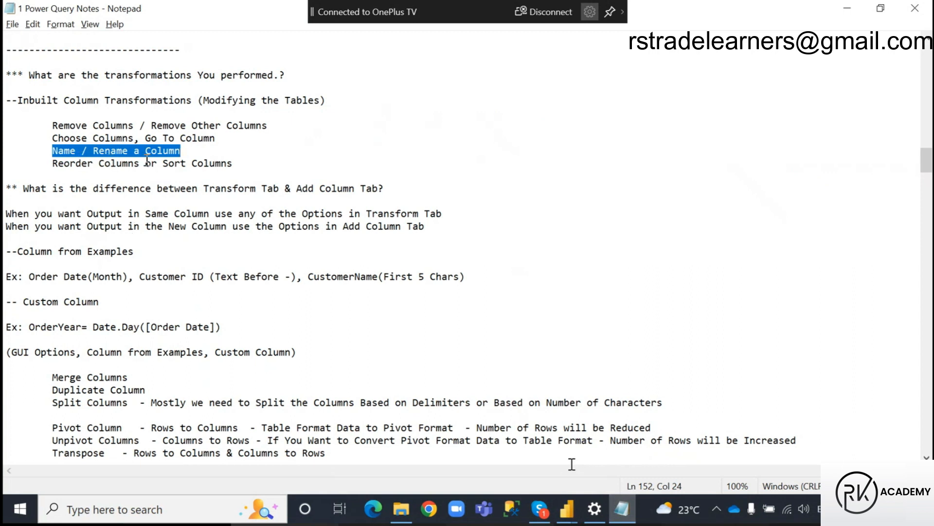
drag(53, 168, 139, 168)
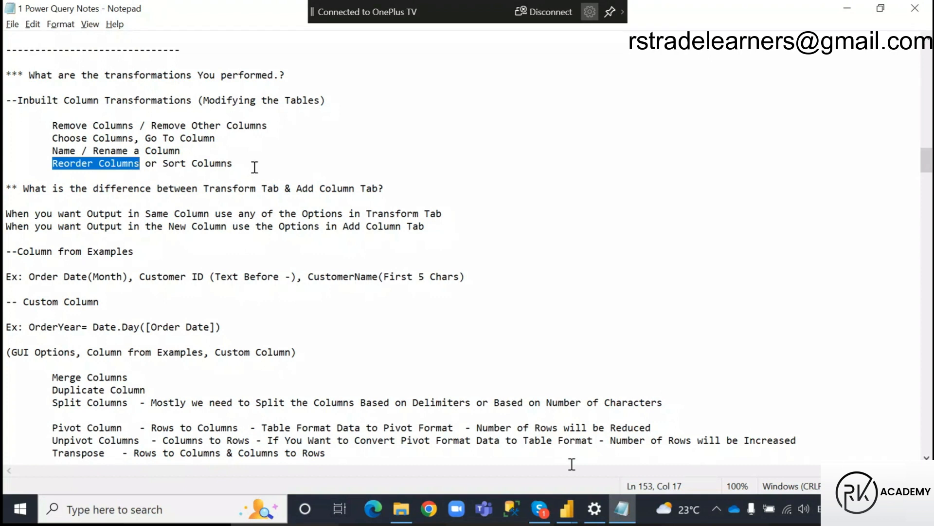
click(157, 163)
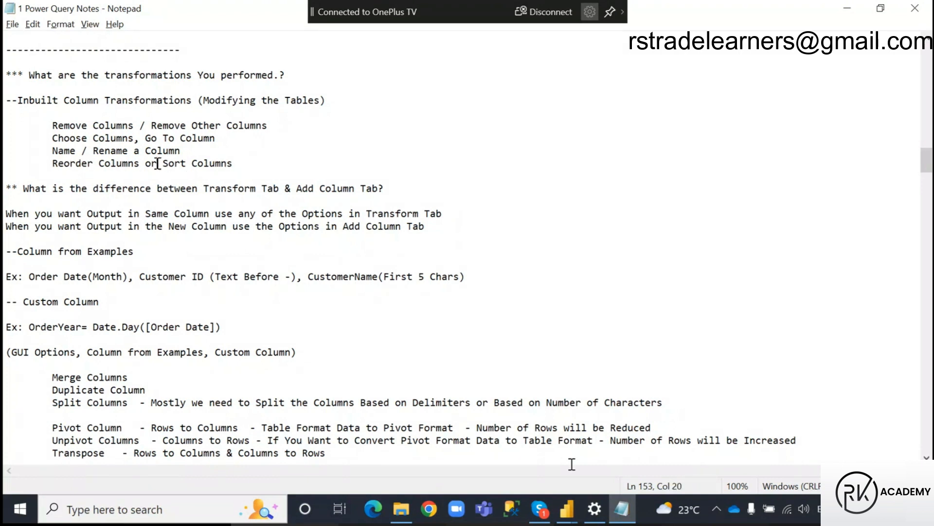
key(BackSpace)
key(BackSpace)
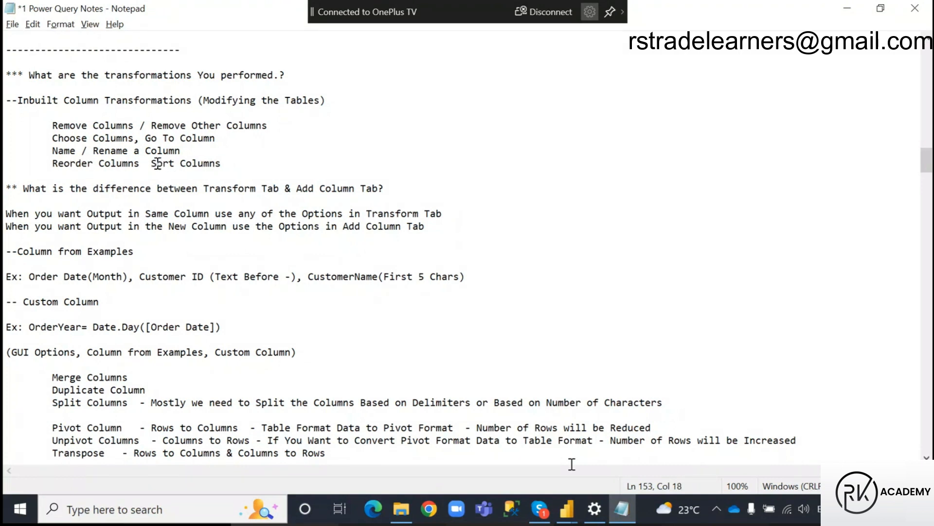
text(and)
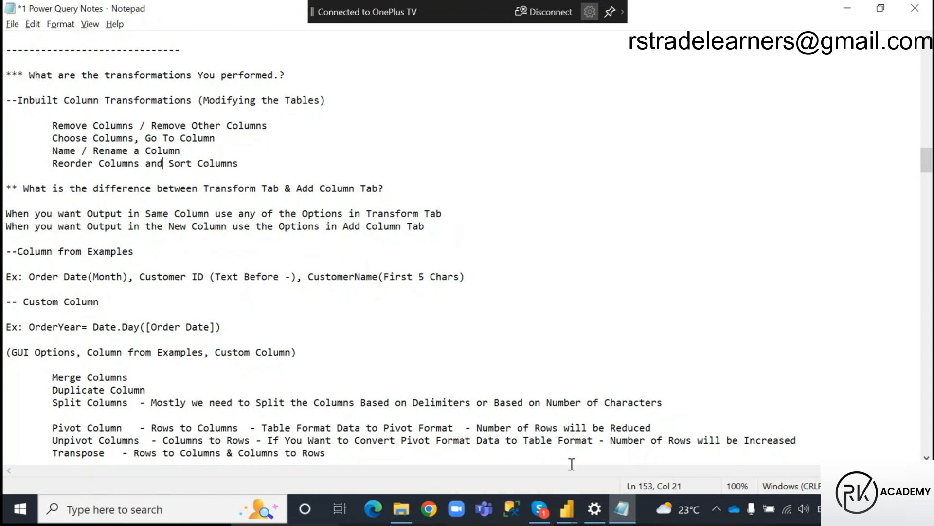
click(248, 164)
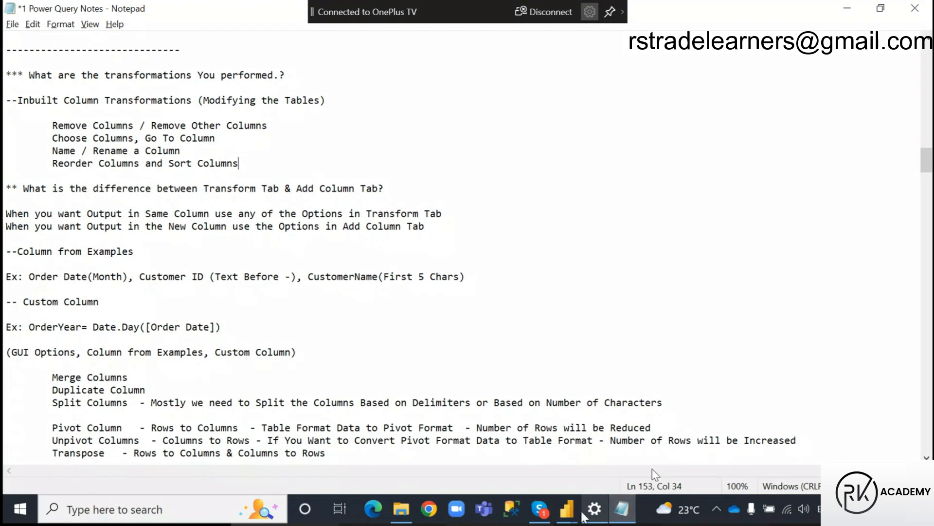
Return to Power Query Editor and move the S No column to the end of the Orders table.
click(574, 512)
click(656, 474)
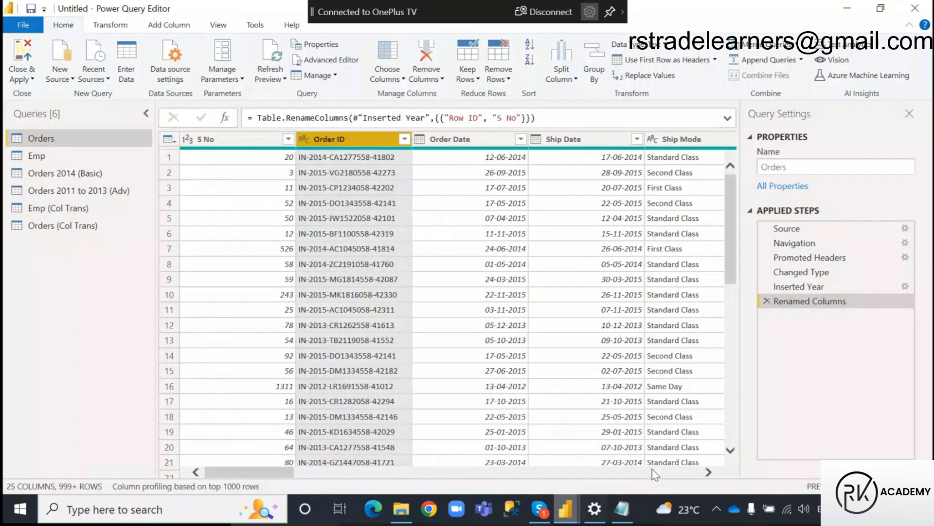
click(217, 139)
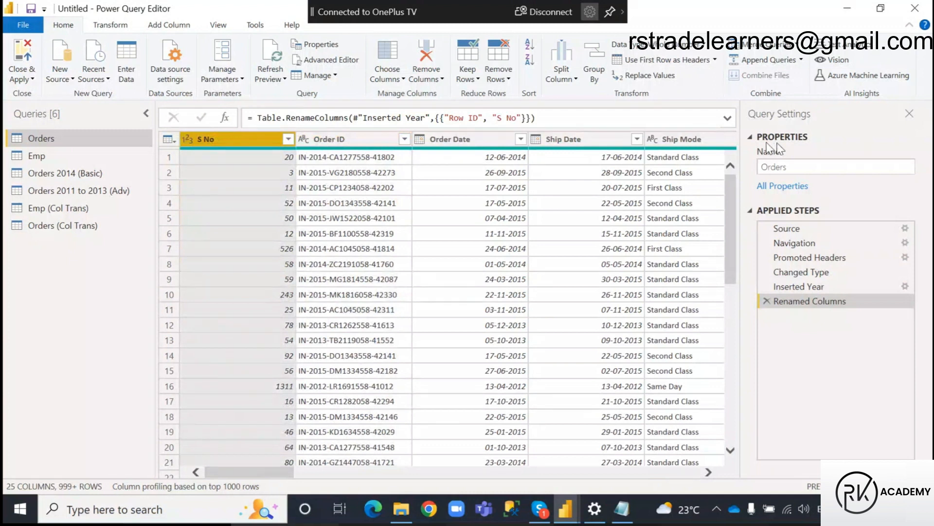
right_click(224, 143)
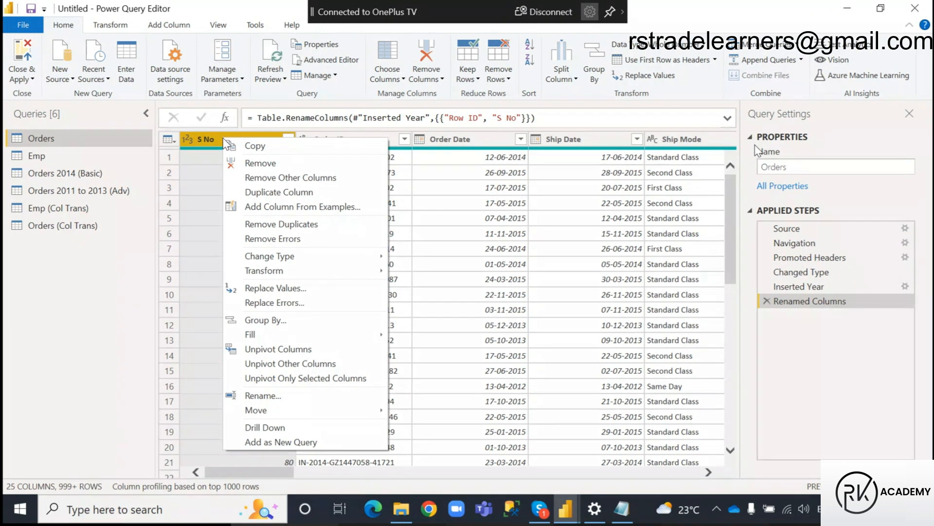
mouse_move(276, 415)
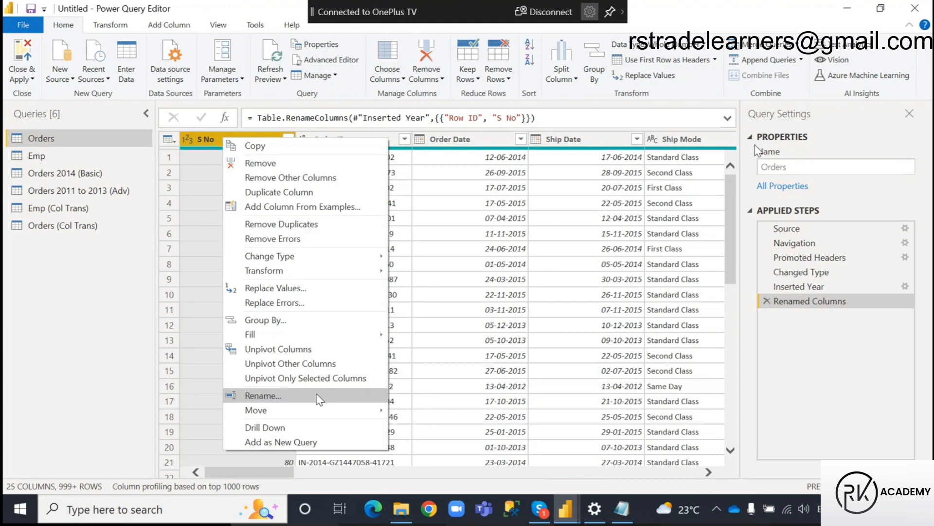
mouse_move(371, 410)
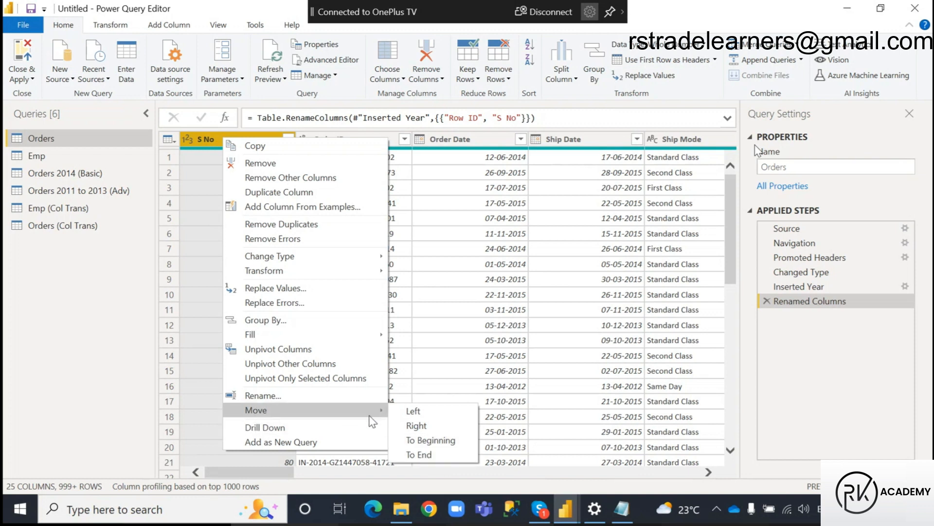
click(444, 459)
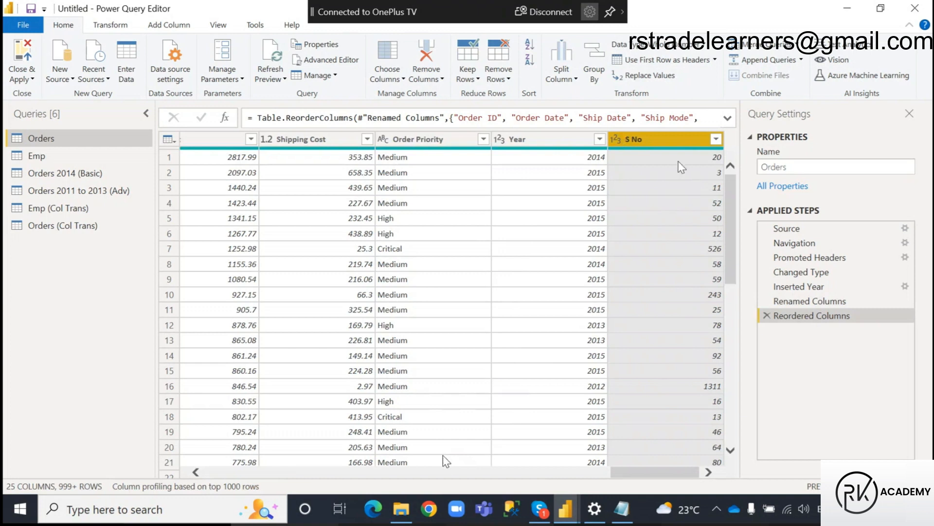
Move the Year column one position left so that it precedes Order Priority.
click(538, 139)
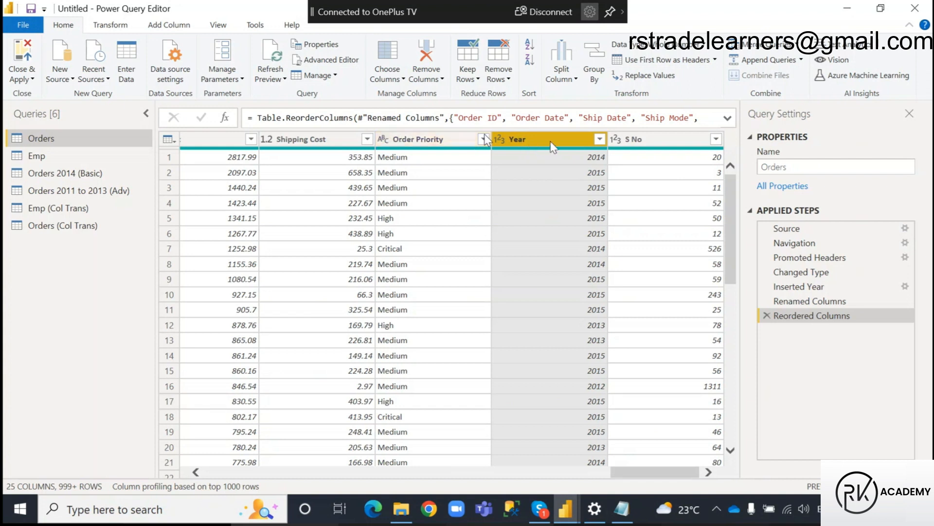
right_click(552, 142)
mouse_move(606, 415)
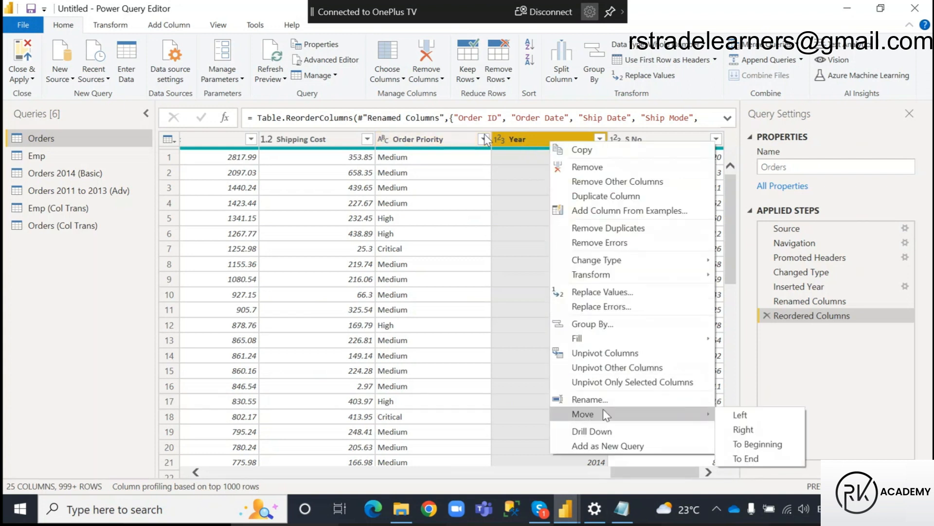
click(741, 415)
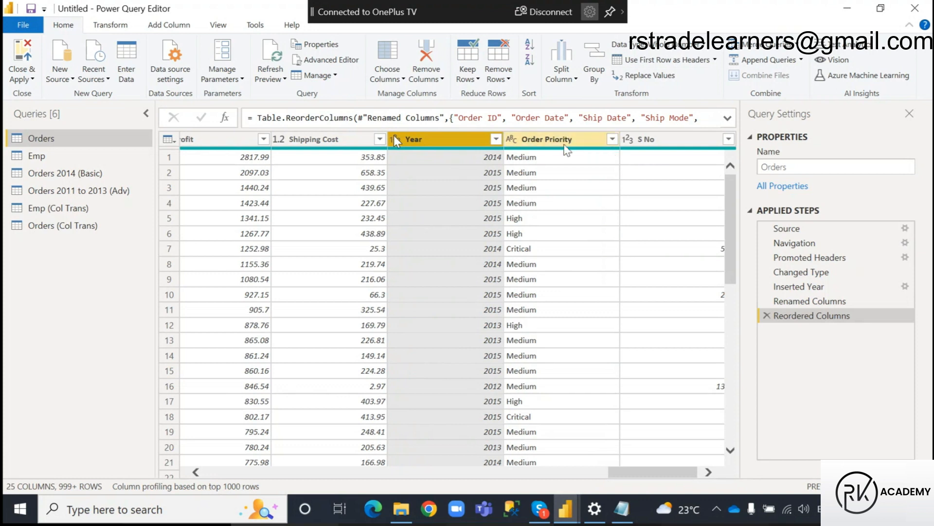
Move the Year column to the beginning of the Orders table.
click(563, 141)
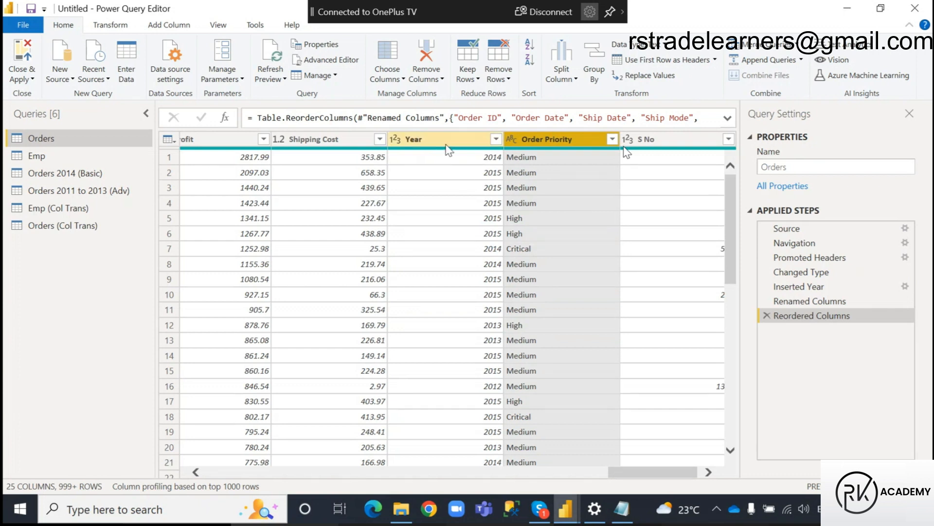
click(448, 142)
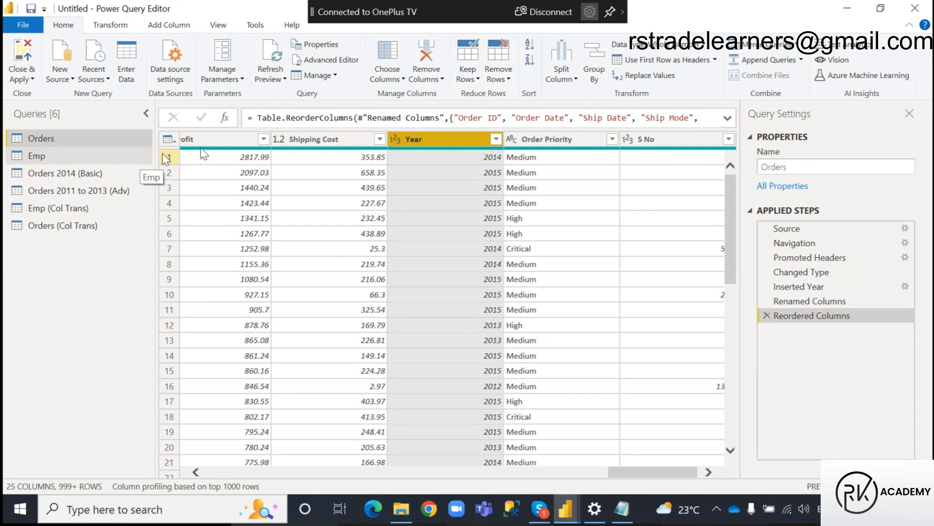
click(659, 142)
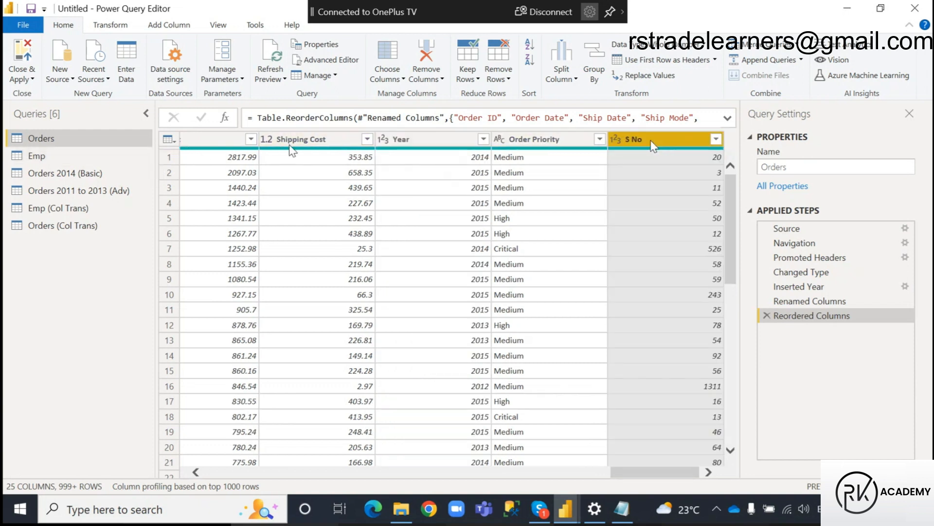
click(430, 141)
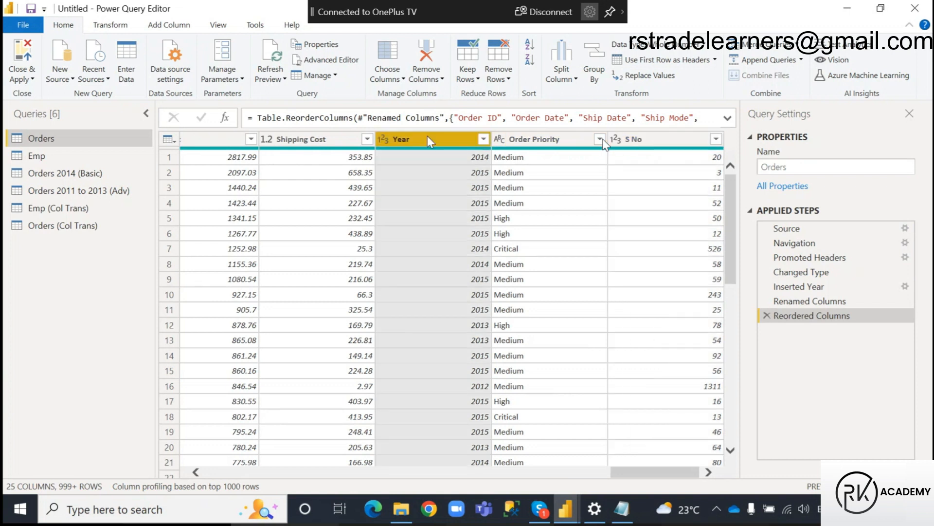
right_click(431, 141)
mouse_move(472, 409)
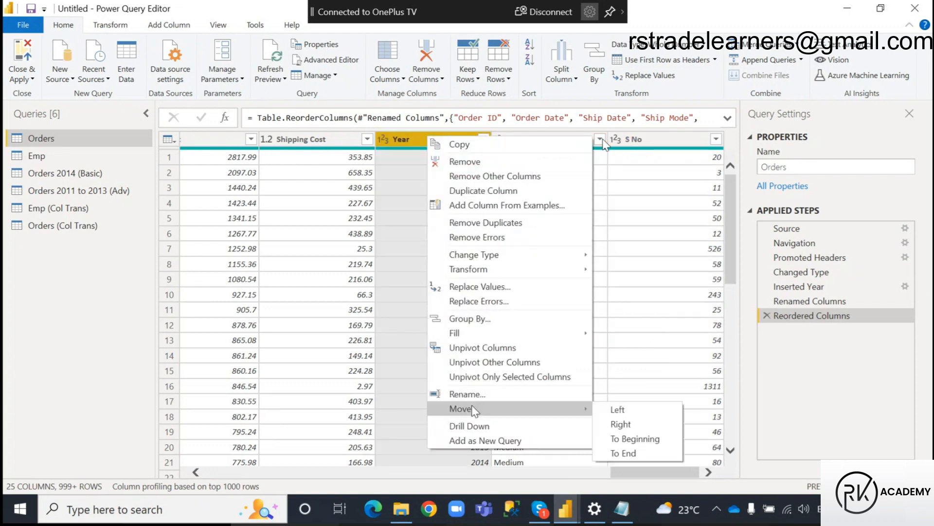
click(627, 437)
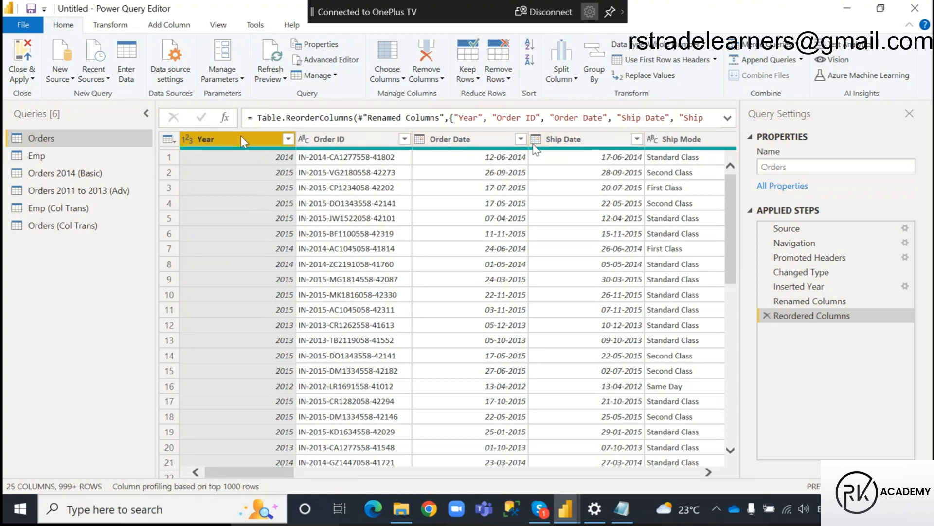
Move the Year column of the Orders table to sit between Order Date and Ship Date.
click(370, 138)
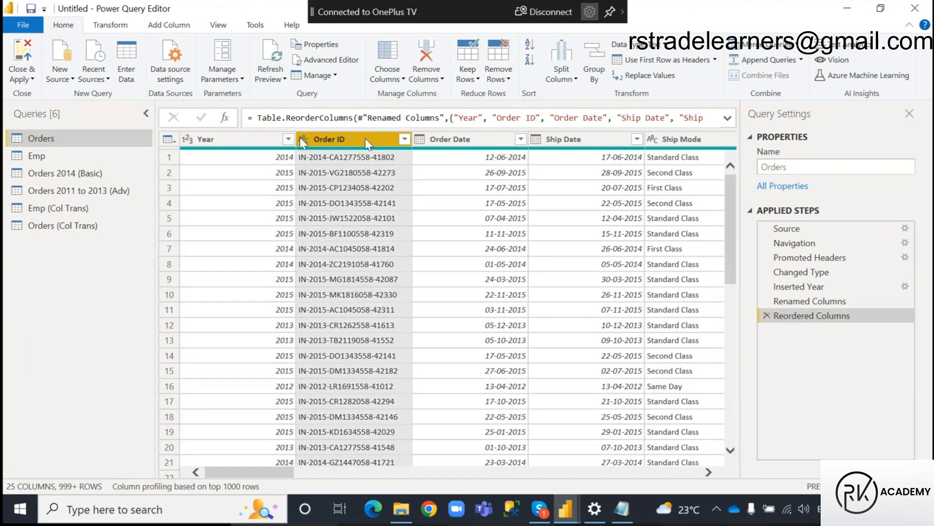
drag(365, 138, 248, 131)
drag(278, 468, 219, 464)
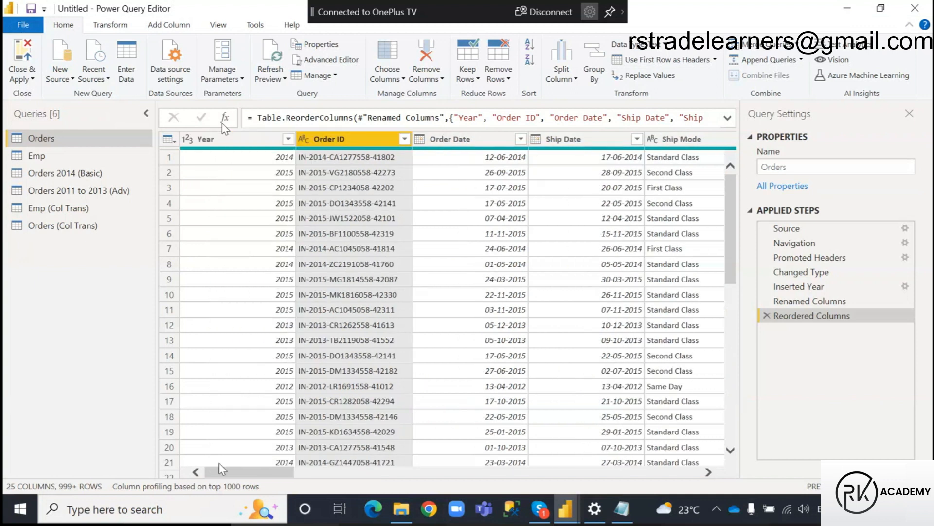
click(219, 141)
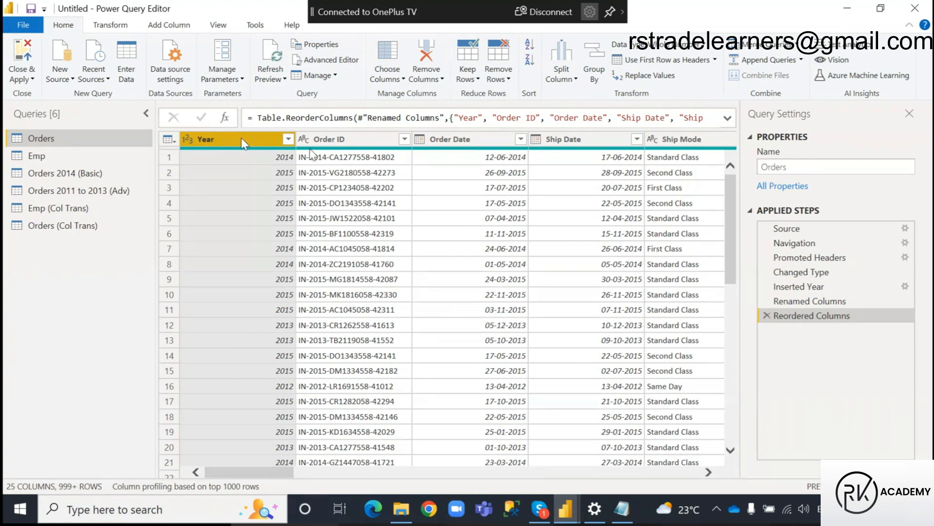
drag(243, 143, 546, 144)
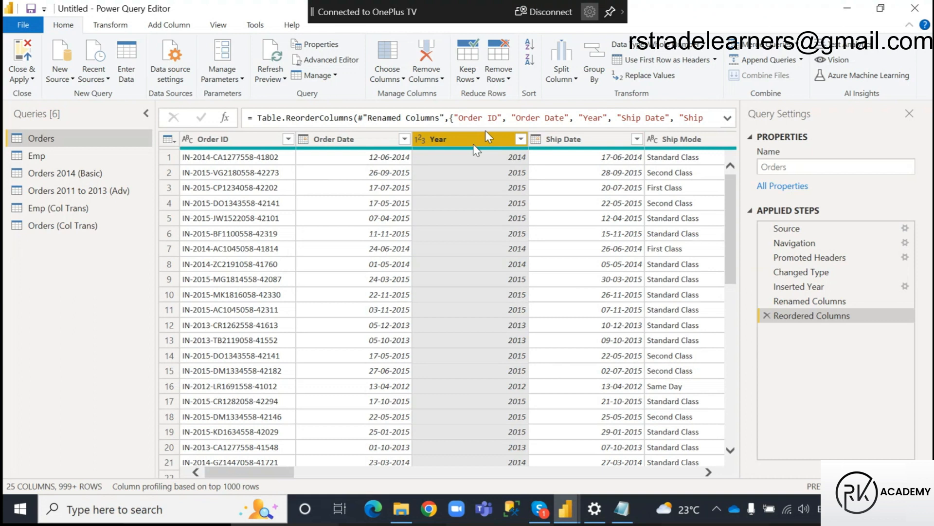
Highlight "Sort Columns" in the Power Query notes in Notepad and return to Power Query Editor.
drag(52, 164, 248, 170)
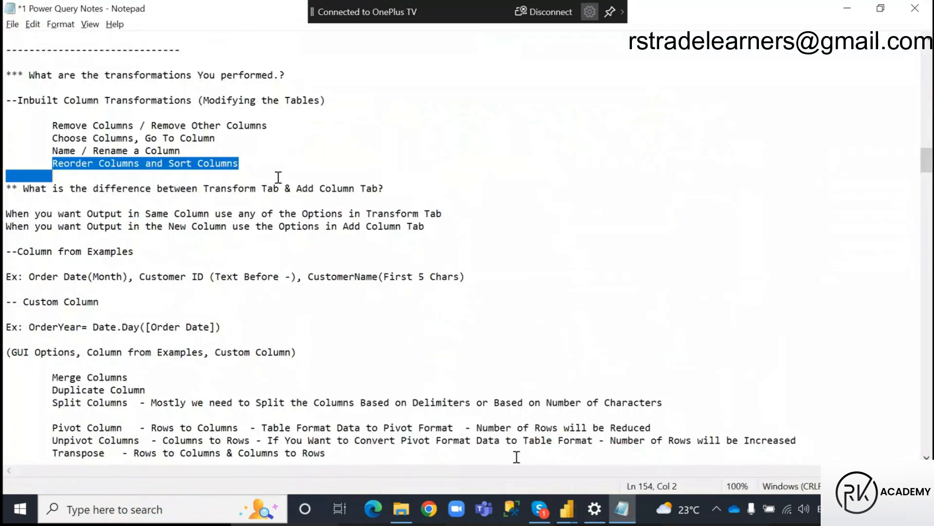
drag(171, 170, 246, 164)
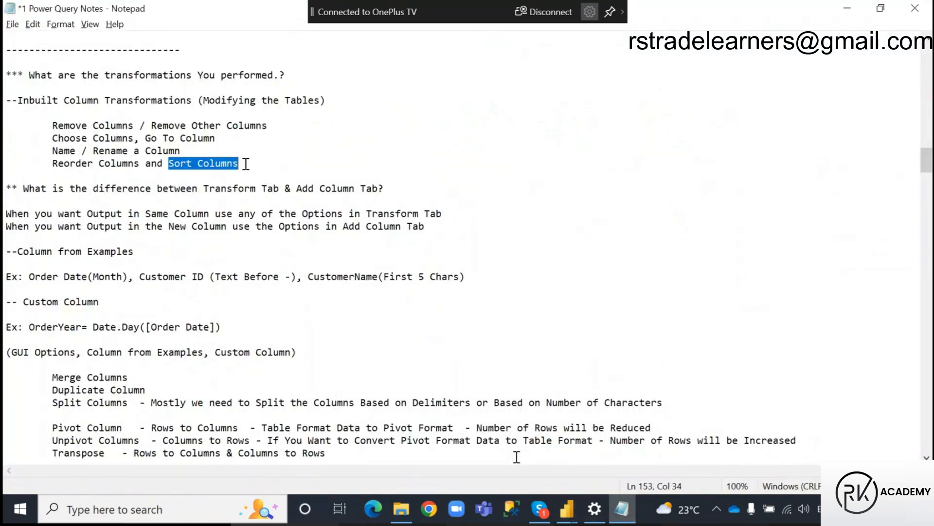
click(566, 509)
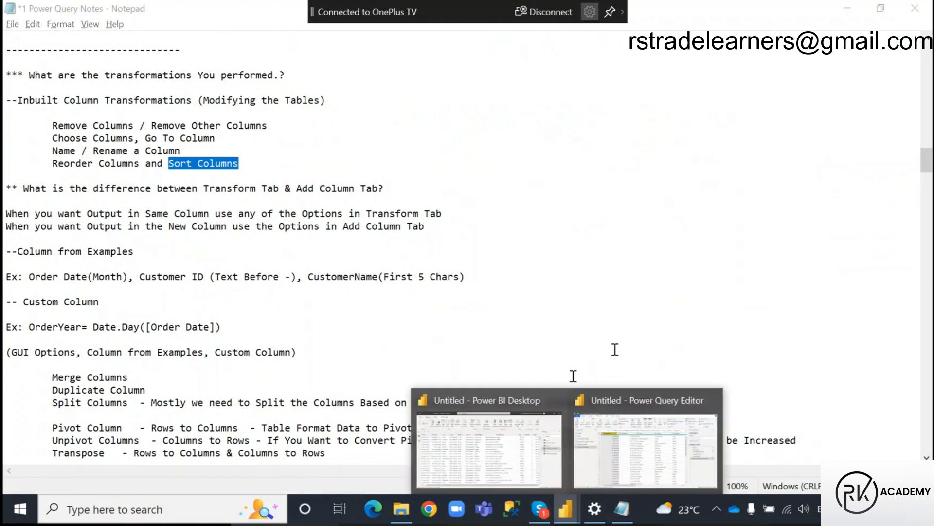
click(665, 385)
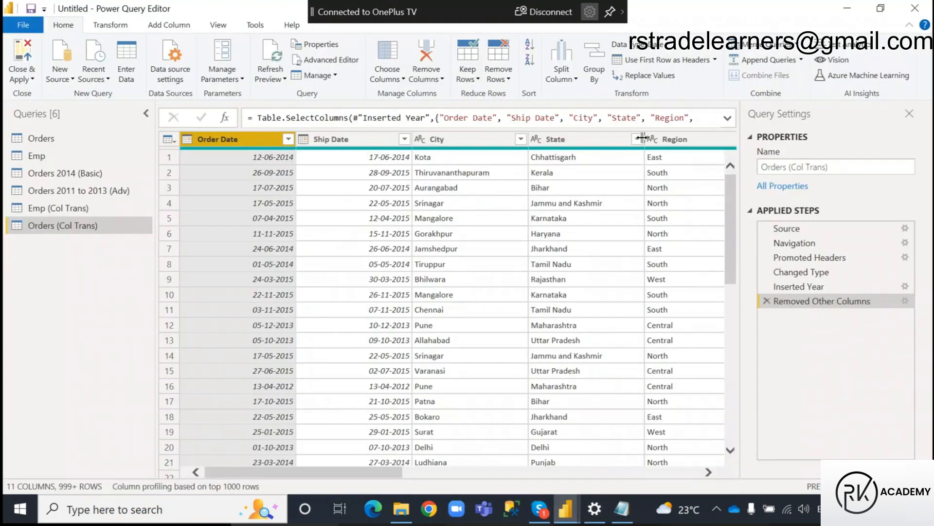
Edit the Removed Other Columns step of the Orders (Col Trans) query so that Row ID is also kept.
click(905, 301)
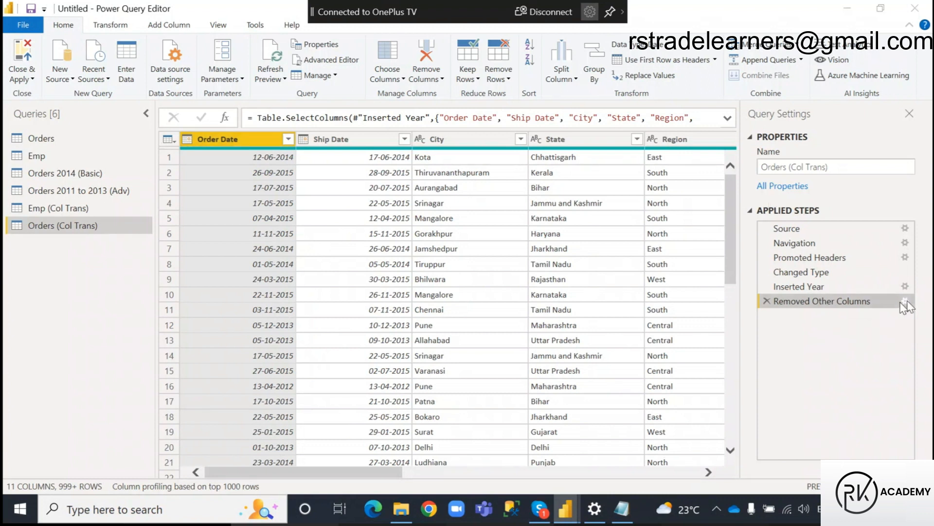
click(374, 131)
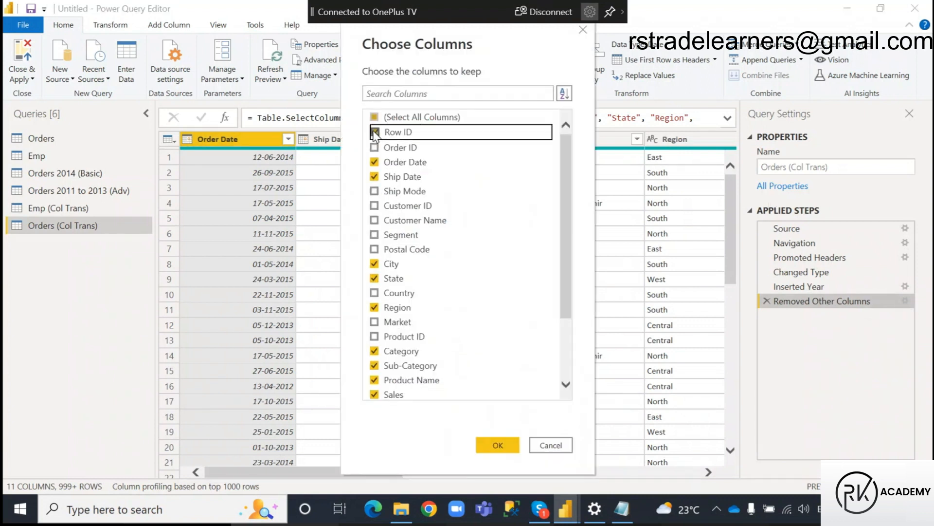
click(506, 440)
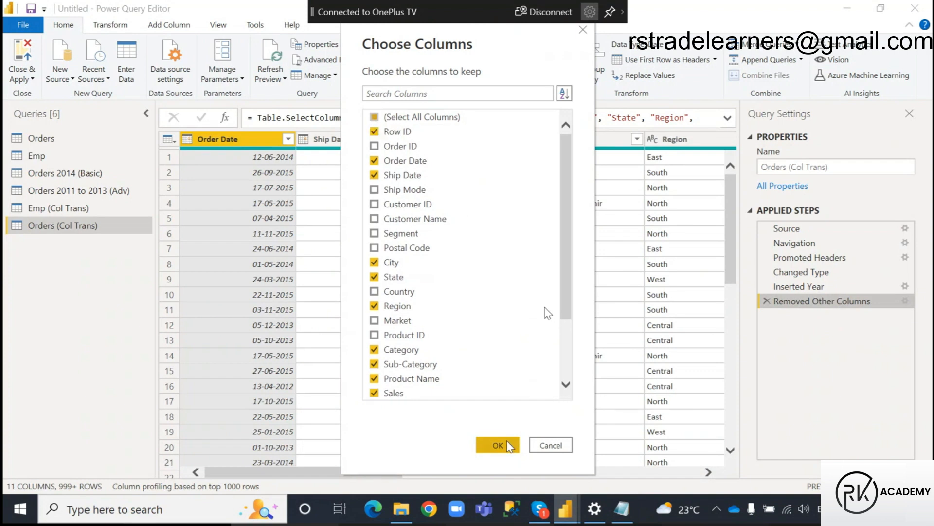
scroll(506, 440, down, 10)
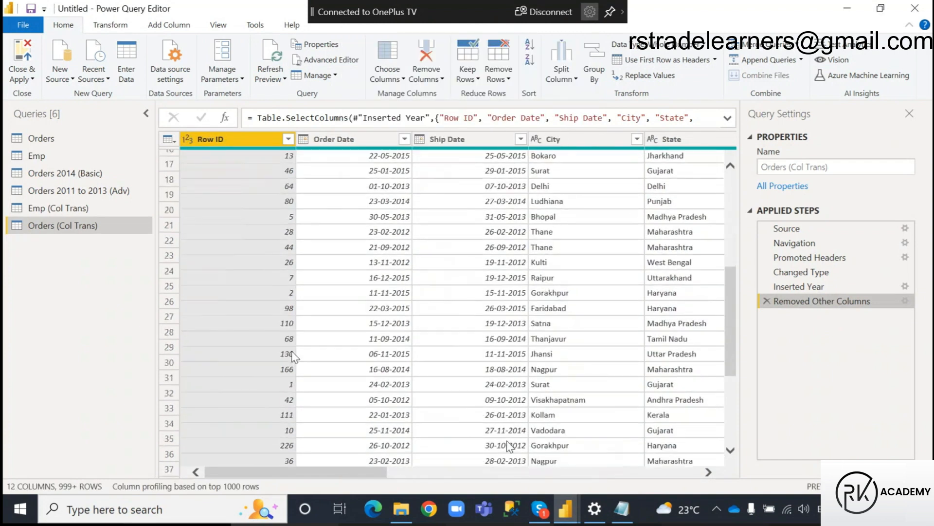
scroll(290, 362, up, 10)
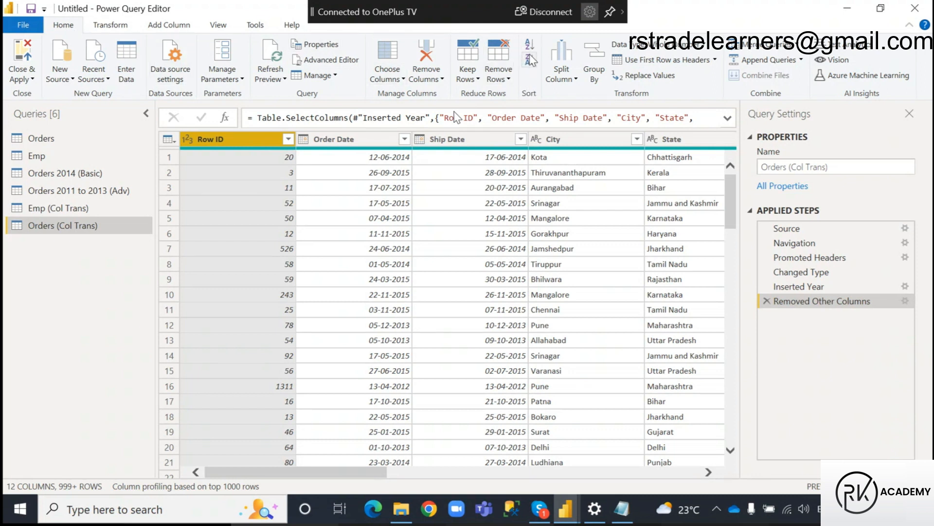
Sort the Orders (Col Trans) table by Row ID in ascending order.
right_click(247, 145)
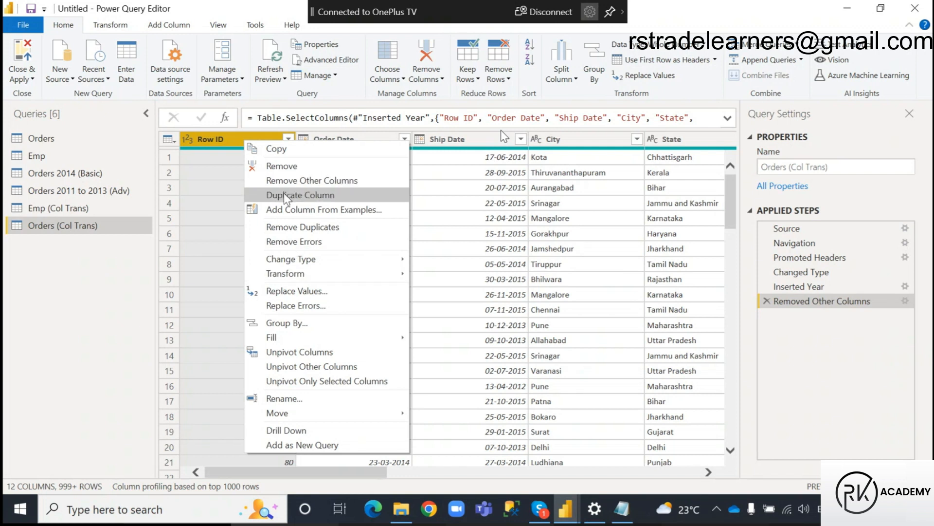
click(219, 134)
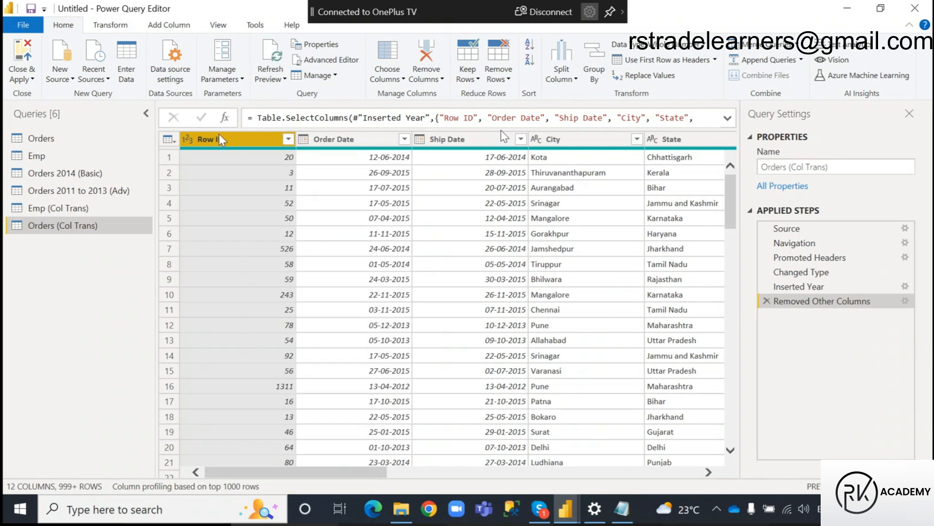
click(532, 45)
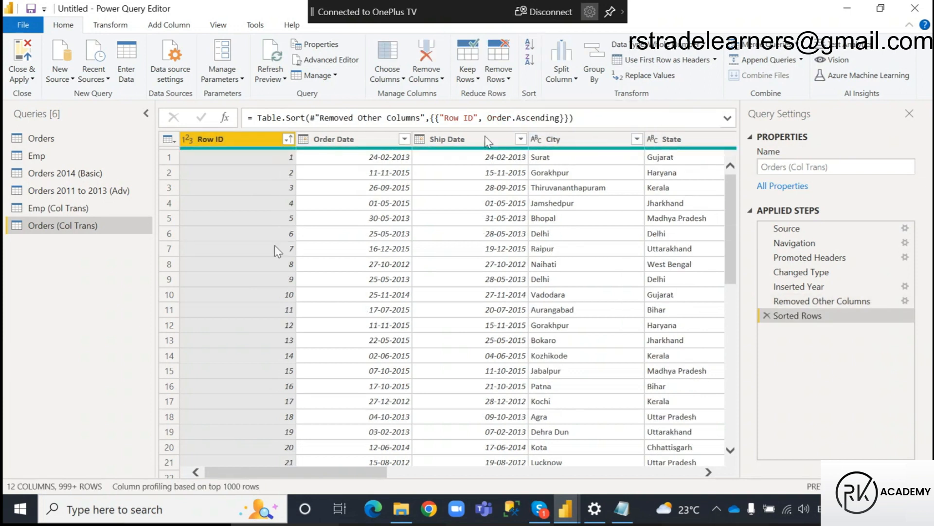
scroll(290, 399, down, 2)
scroll(290, 399, up, 2)
Add City as a second ascending sort key after Row ID and look through the rows.
click(545, 152)
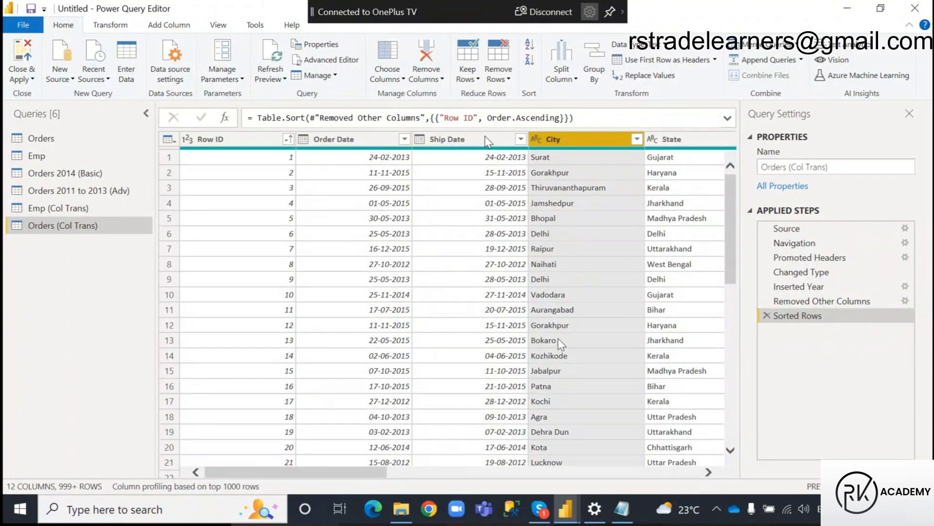
click(531, 47)
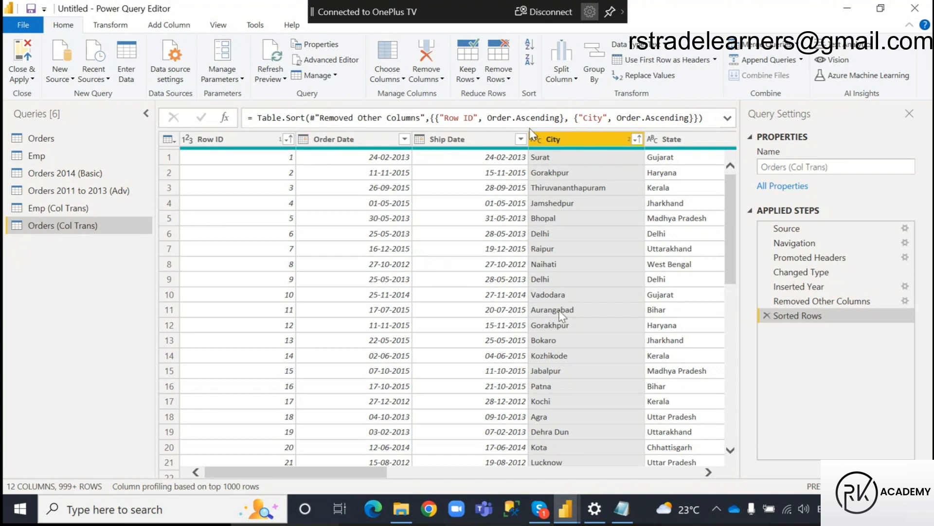
scroll(568, 378, down, 10)
scroll(569, 377, up, 10)
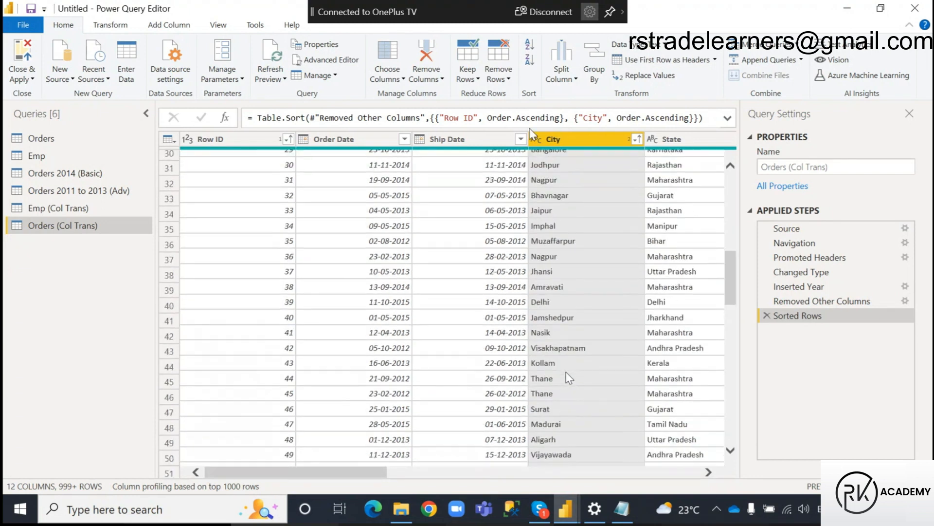
Delete the Sorted Rows step, sort the table by City alone in ascending order, and look through the sorted cities.
click(767, 316)
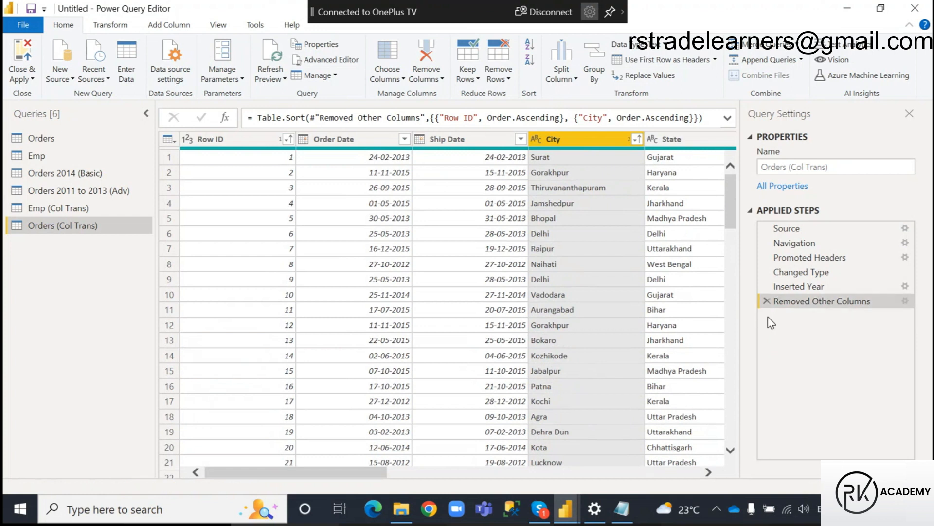
click(637, 140)
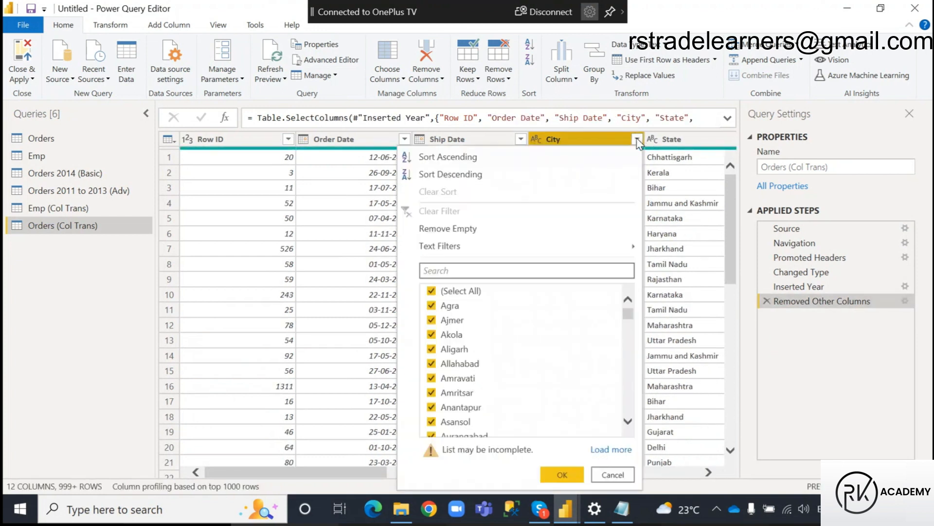
key(Escape)
click(530, 45)
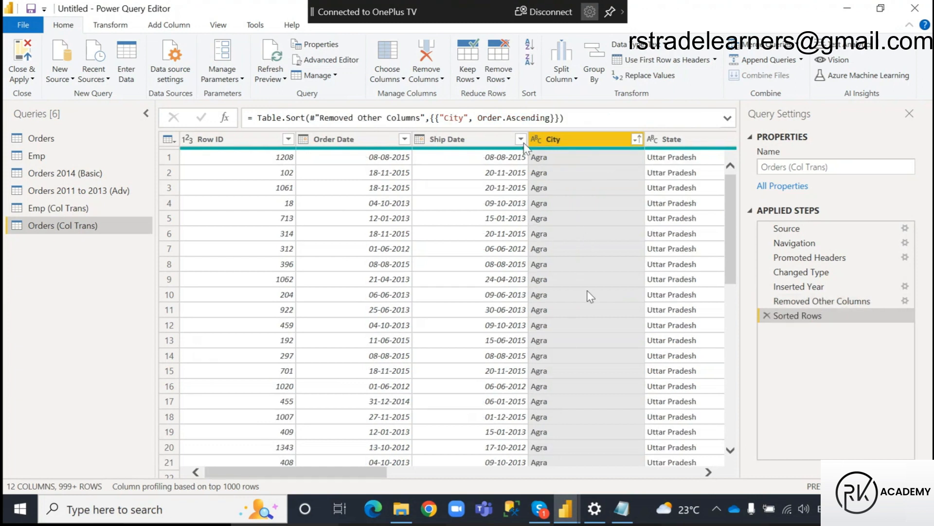
scroll(589, 292, down, 8)
scroll(564, 390, up, 4)
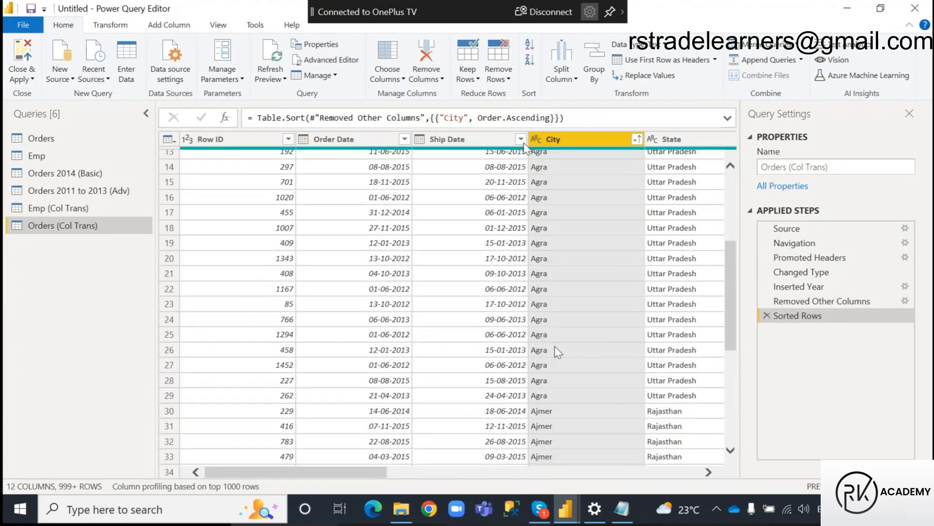
scroll(559, 370, down, 3)
scroll(551, 378, down, 18)
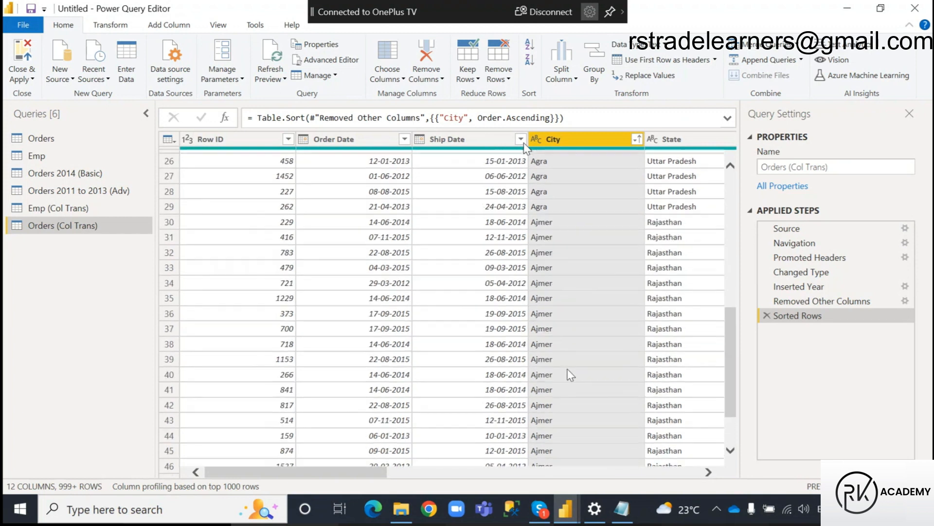
scroll(567, 441, down, 1)
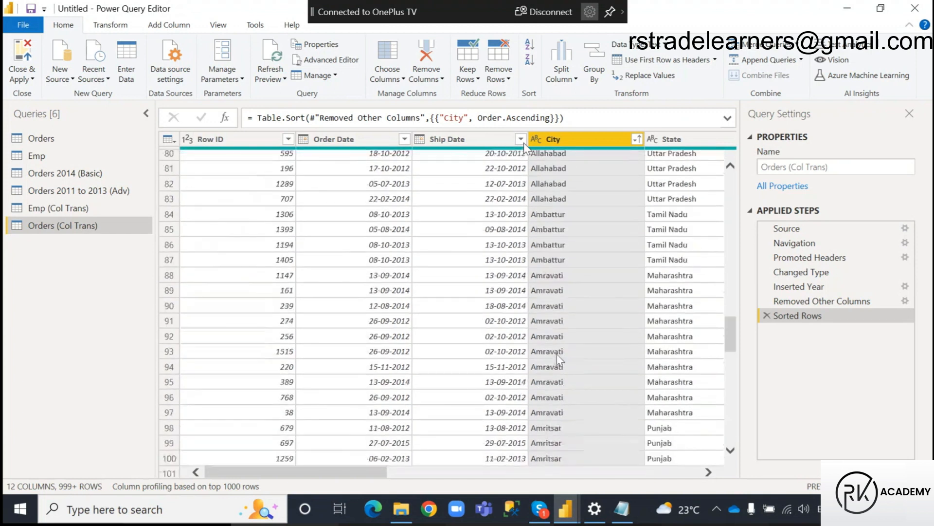
scroll(571, 357, up, 6)
scroll(570, 358, up, 20)
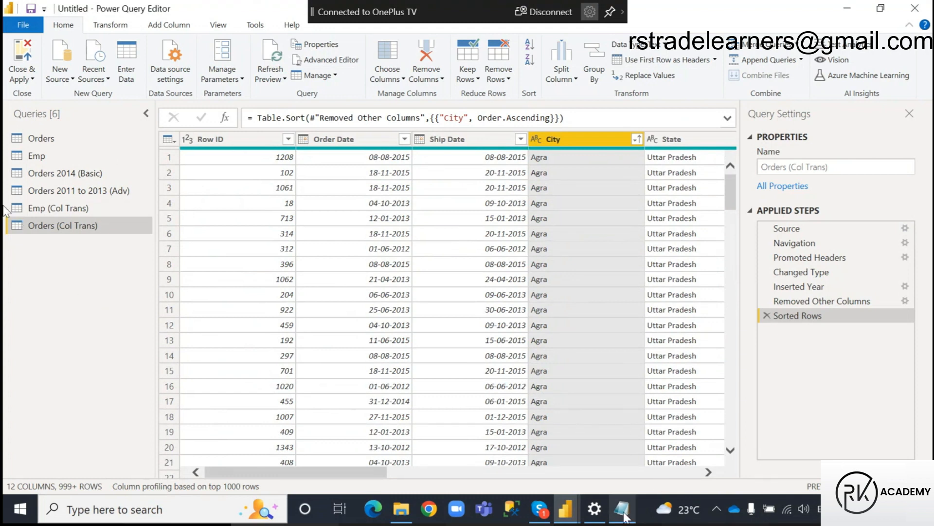
Highlight the question on Transform Tab versus Add Column Tab in the Notepad notes and return to Power Query Editor.
click(622, 509)
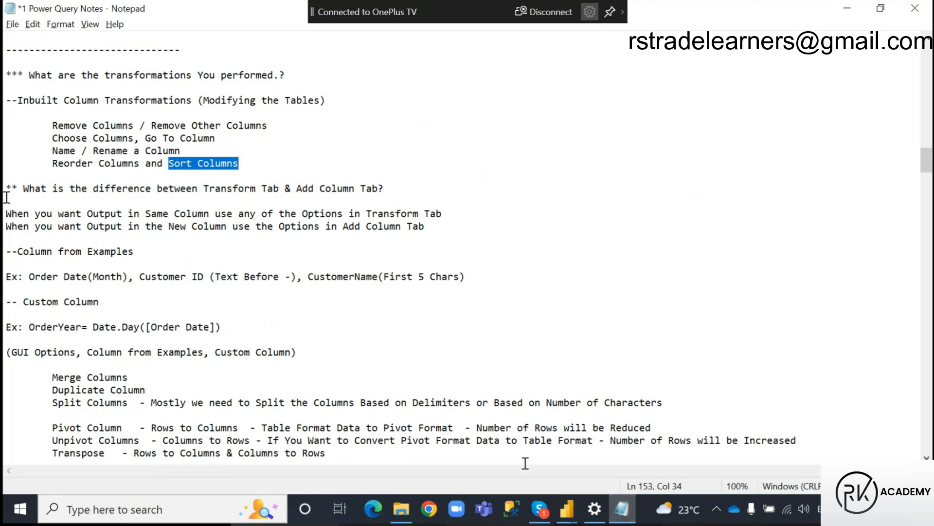
drag(5, 190, 408, 193)
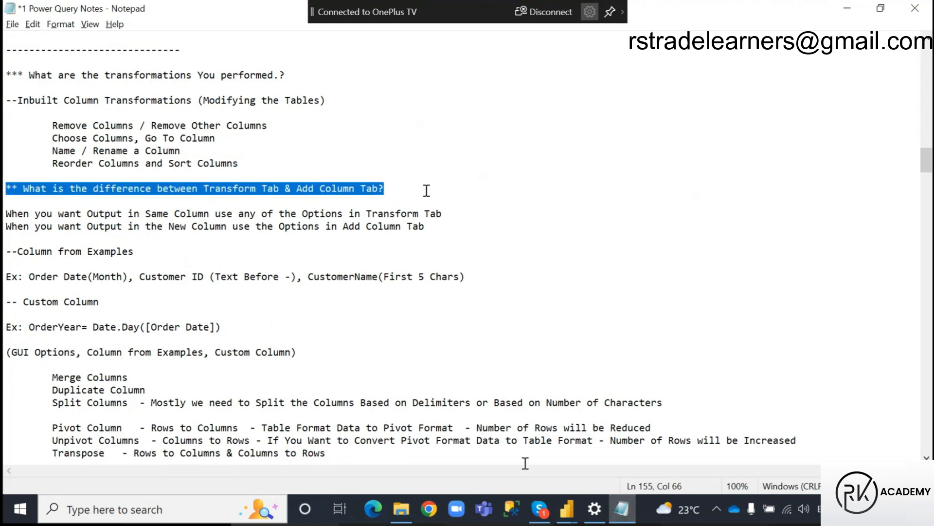
click(404, 189)
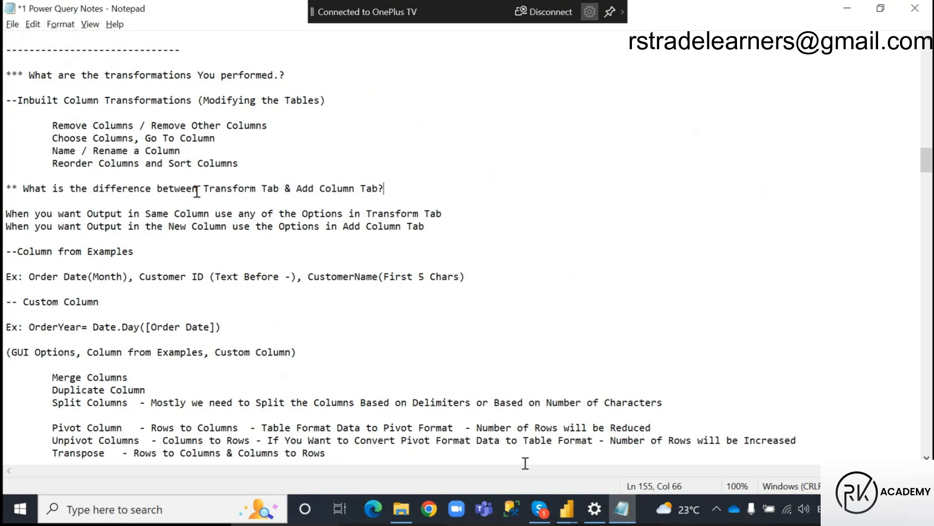
click(566, 509)
click(621, 442)
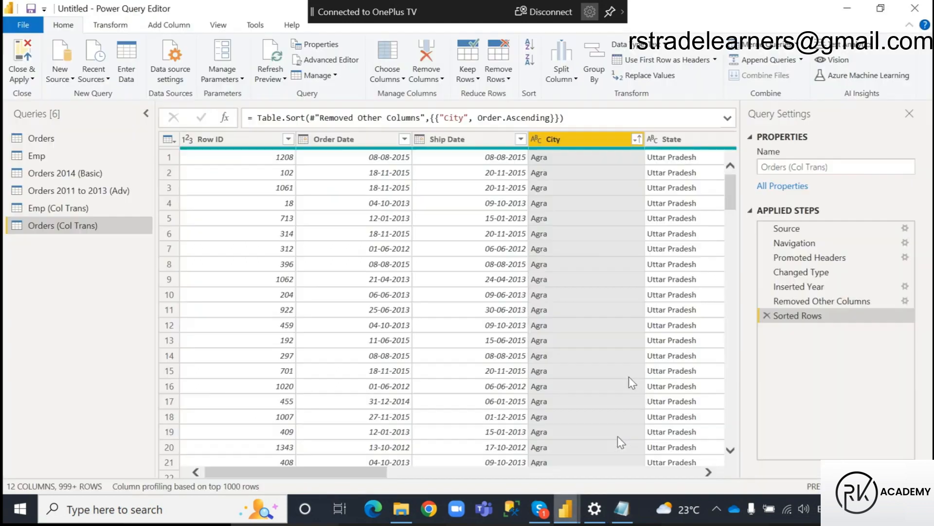
Examine the text, number, and date and time command groups available for adding new columns.
click(168, 25)
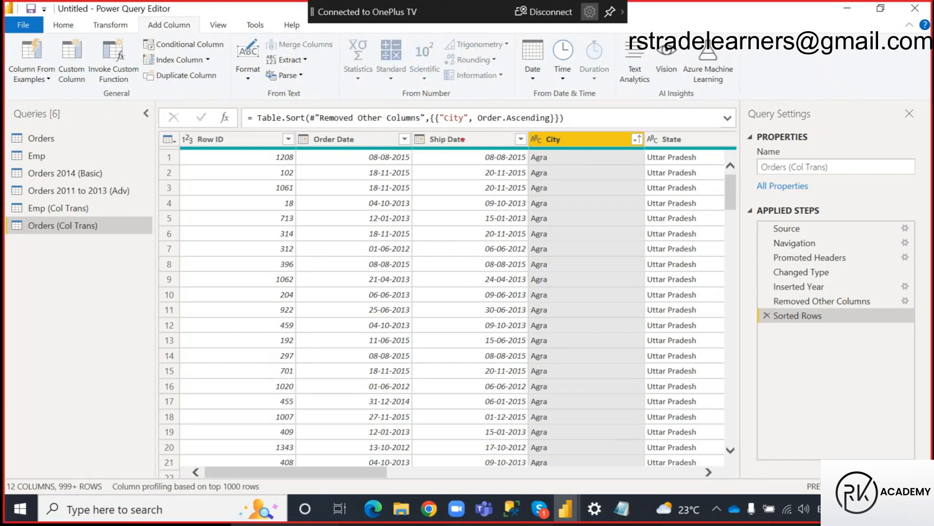
mouse_move(340, 32)
mouse_down()
mouse_move(501, 68)
mouse_move(517, 100)
mouse_up()
mouse_move(231, 32)
mouse_down()
mouse_move(318, 66)
mouse_move(334, 98)
mouse_up()
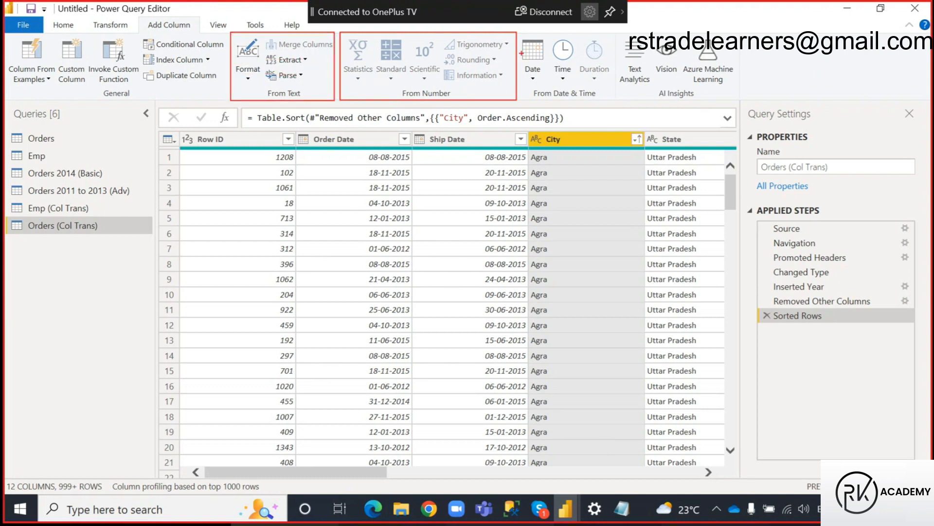
drag(521, 32, 615, 101)
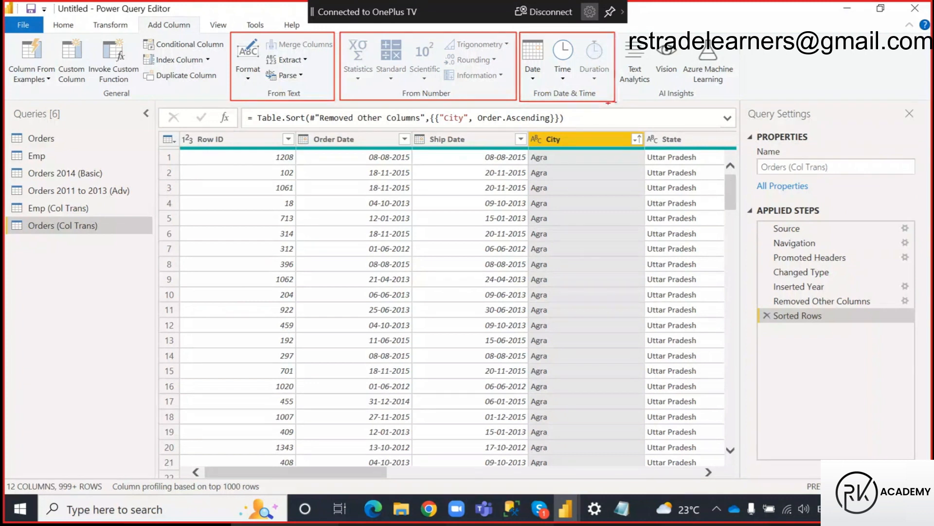
drag(142, 18, 193, 30)
key(Escape)
Examine the Text Column, Number Column, and Date & Time Column command groups available for transforming existing columns.
click(107, 28)
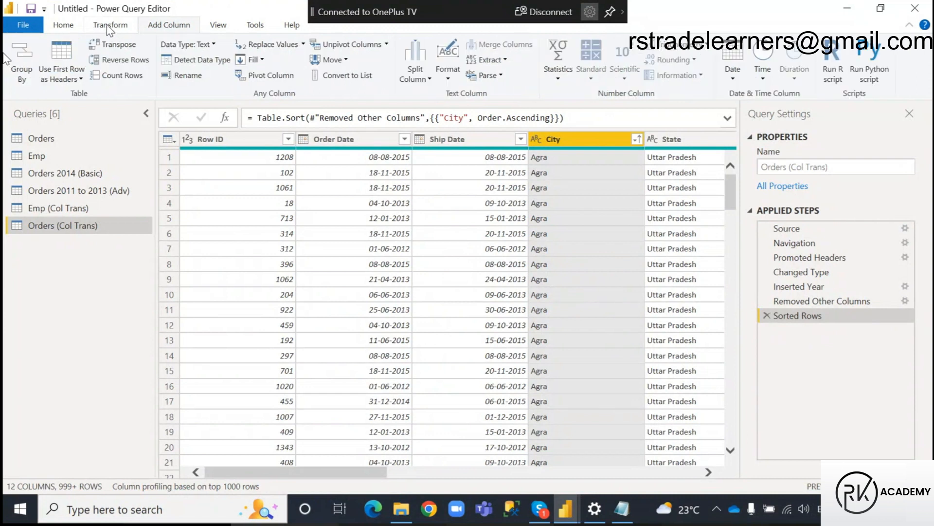
key(ctrl+2)
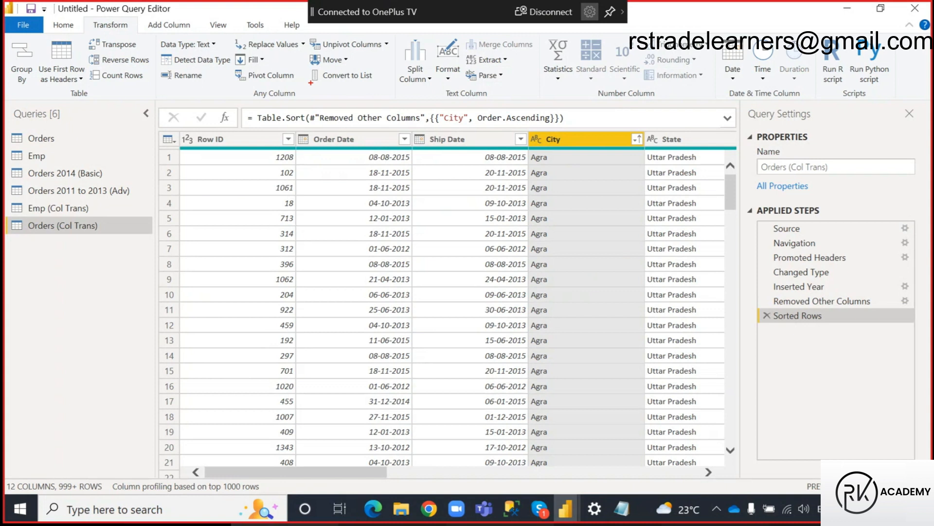
mouse_move(394, 32)
mouse_down()
mouse_move(512, 71)
mouse_move(539, 101)
mouse_up()
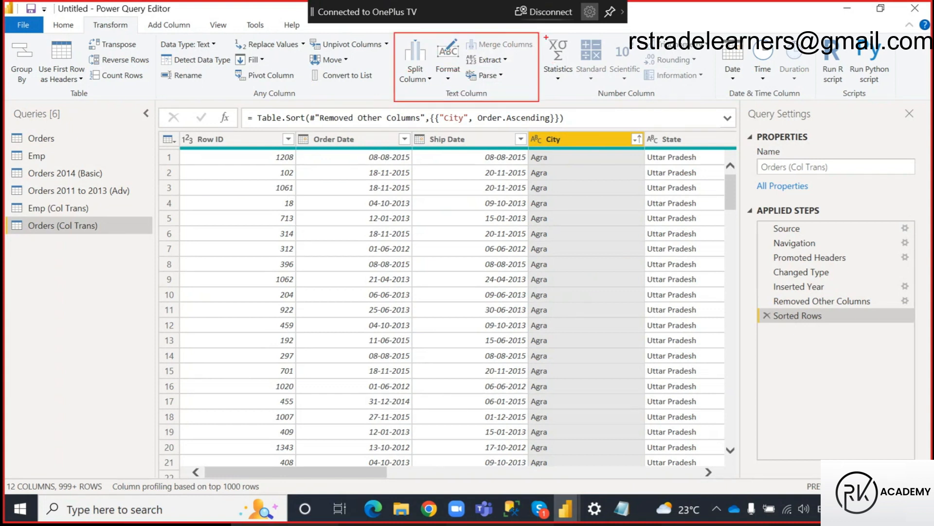
mouse_move(543, 32)
mouse_down()
mouse_move(591, 64)
mouse_move(712, 101)
mouse_up()
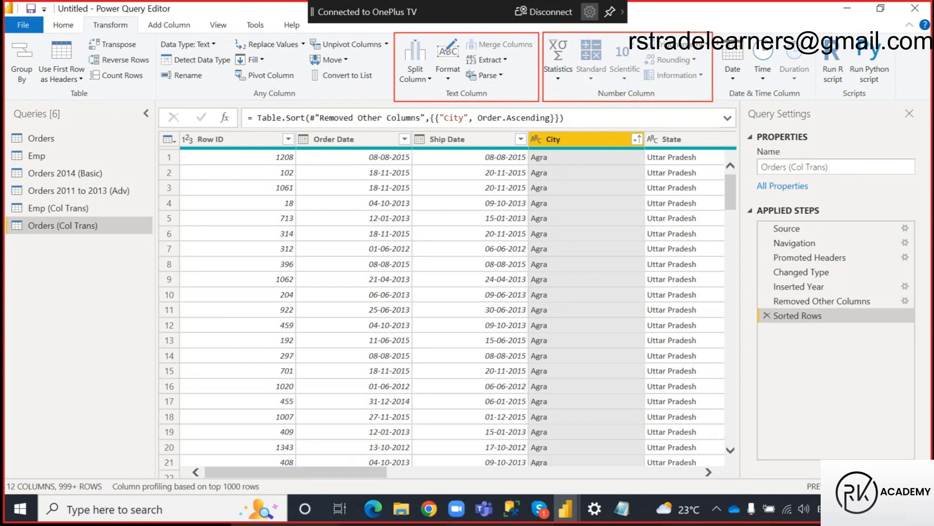
drag(718, 34, 820, 101)
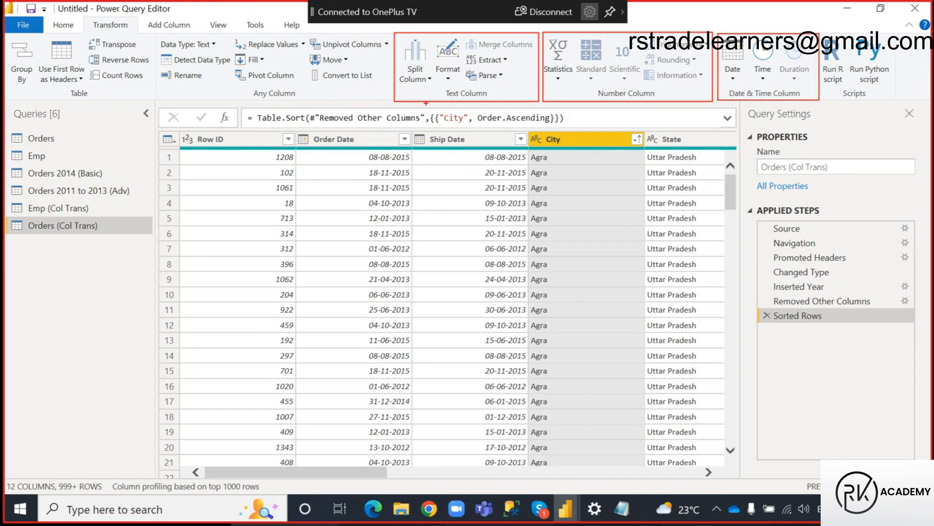
Mark Transform and Add Column with the number 3 to compare their shared text, number, and date and time groups.
mouse_move(87, 19)
mouse_down()
mouse_move(133, 31)
mouse_move(118, 39)
mouse_move(138, 50)
mouse_move(122, 56)
mouse_up()
key(ctrl+z)
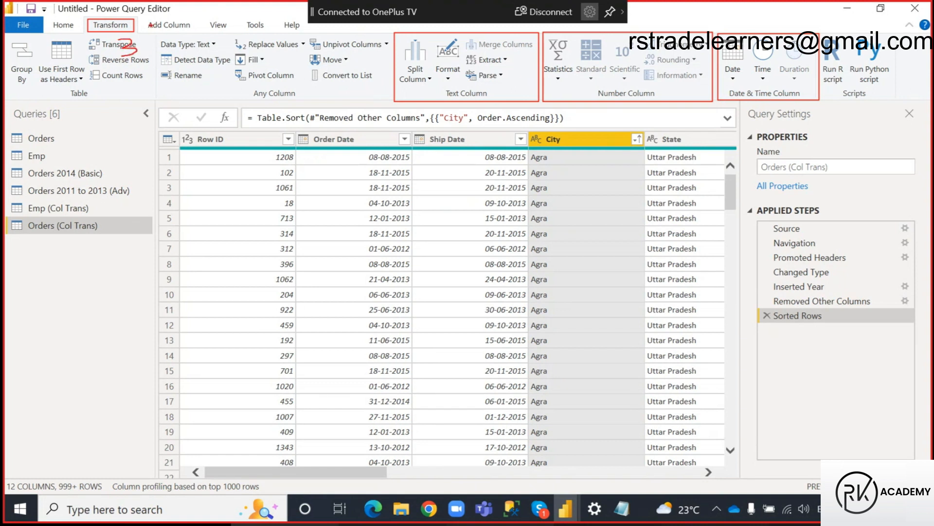
mouse_move(144, 16)
mouse_down()
mouse_move(197, 34)
mouse_move(222, 18)
mouse_move(211, 22)
mouse_up()
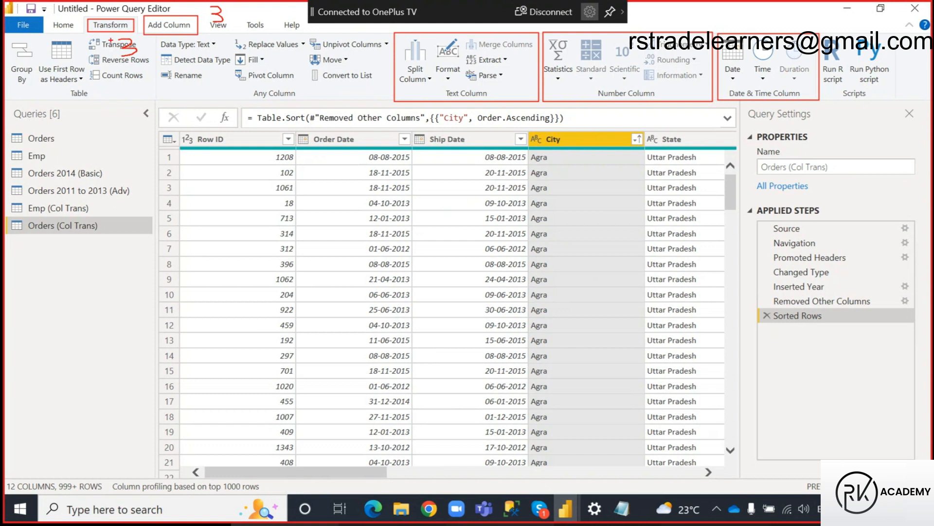
drag(104, 37, 97, 89)
mouse_move(207, 29)
mouse_down()
mouse_move(232, 28)
mouse_move(198, 29)
mouse_up()
drag(180, 44, 194, 7)
Illustrate the output locations on the table: past the last column for Add Column, and within the City column for Transform.
drag(734, 134, 779, 474)
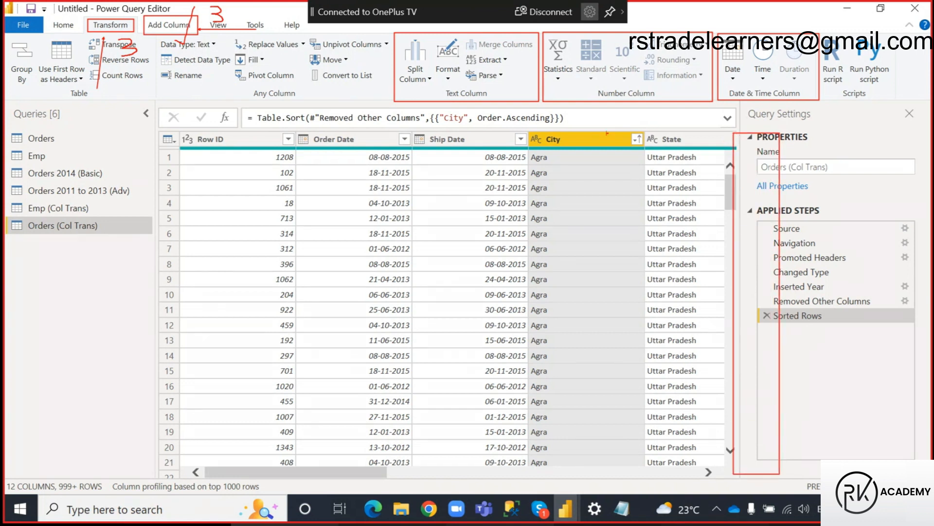
drag(744, 141, 197, 32)
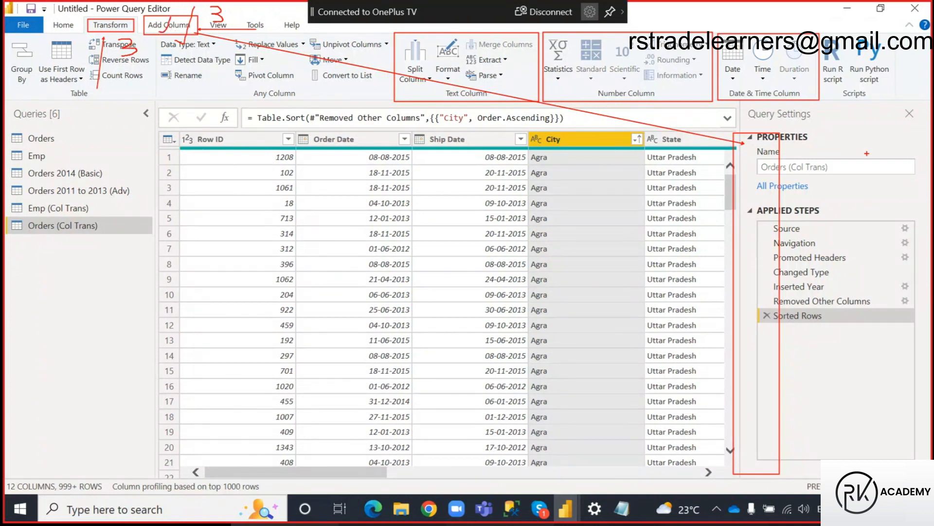
mouse_move(732, 131)
mouse_down()
mouse_move(780, 149)
mouse_move(812, 117)
mouse_up()
mouse_move(531, 154)
mouse_down()
mouse_move(579, 244)
mouse_move(617, 470)
mouse_up()
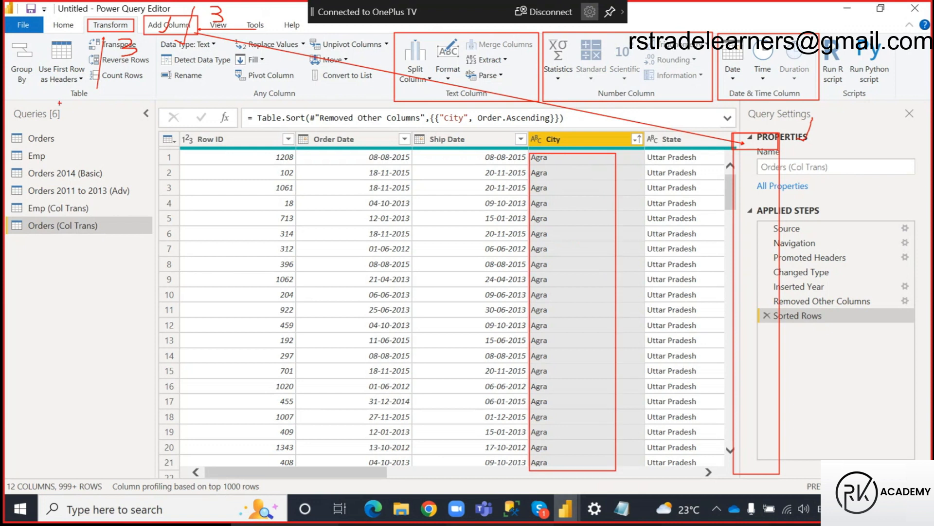
drag(84, 15, 137, 34)
drag(529, 132, 640, 146)
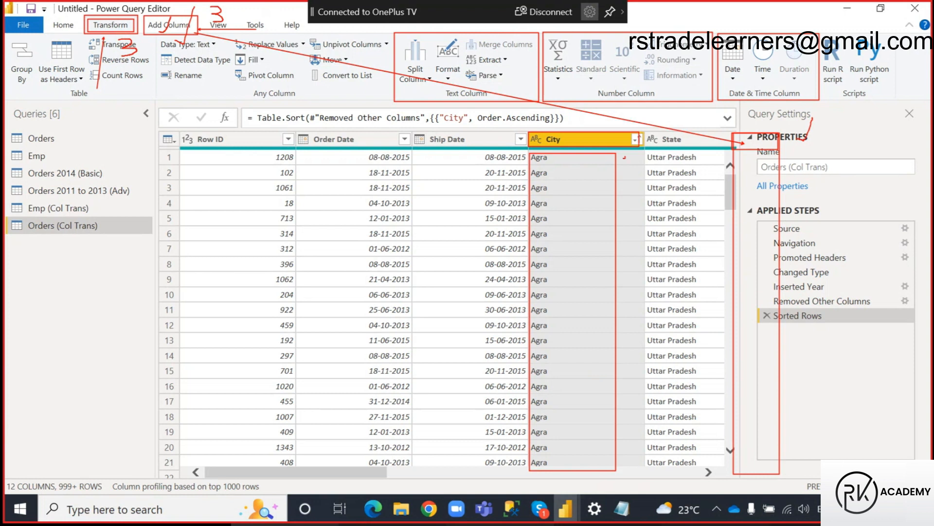
key(Escape)
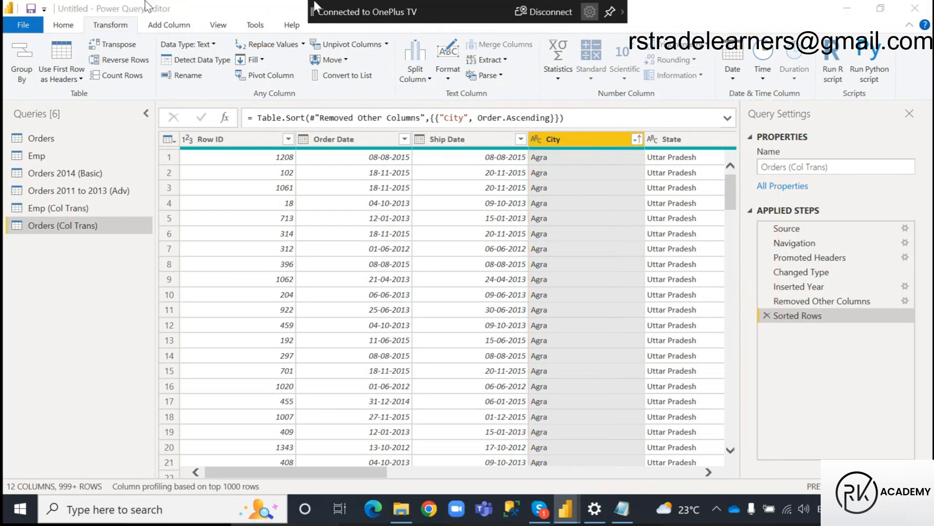
Convert the State column to UPPERCASE in place.
click(682, 144)
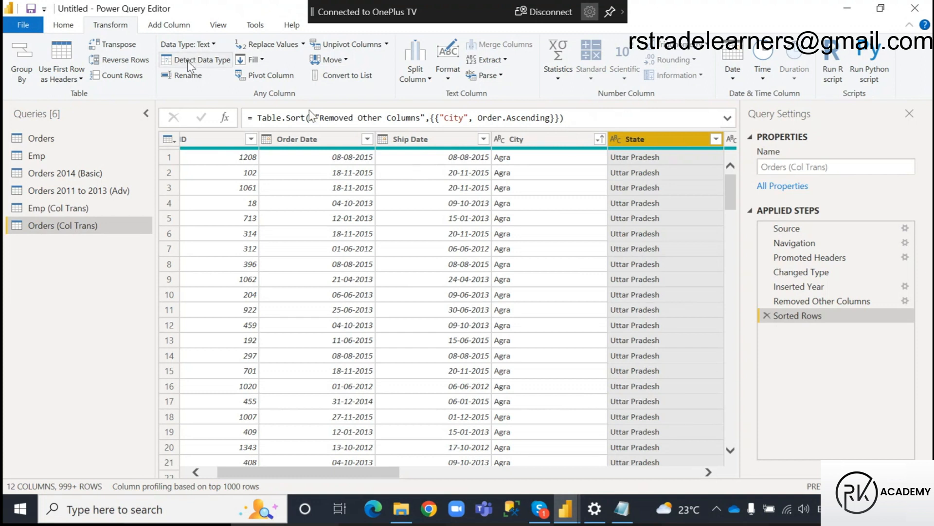
click(183, 27)
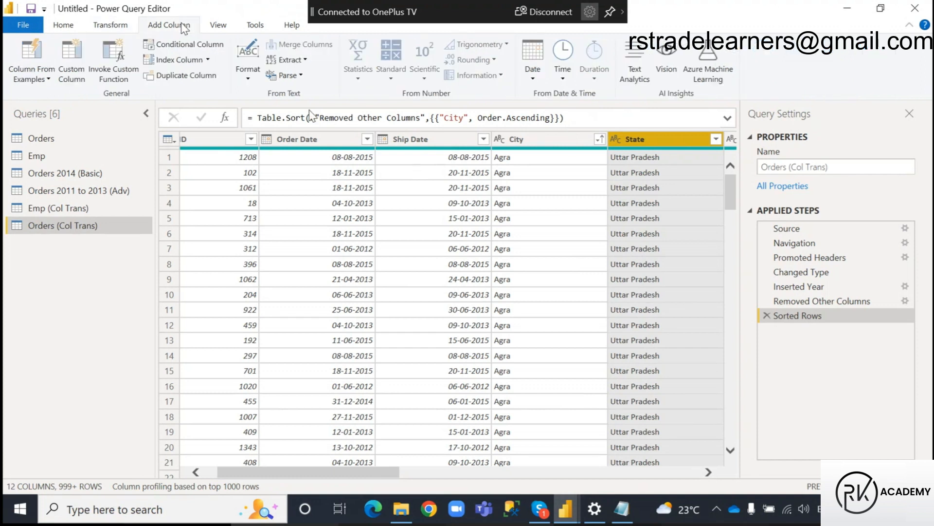
click(115, 24)
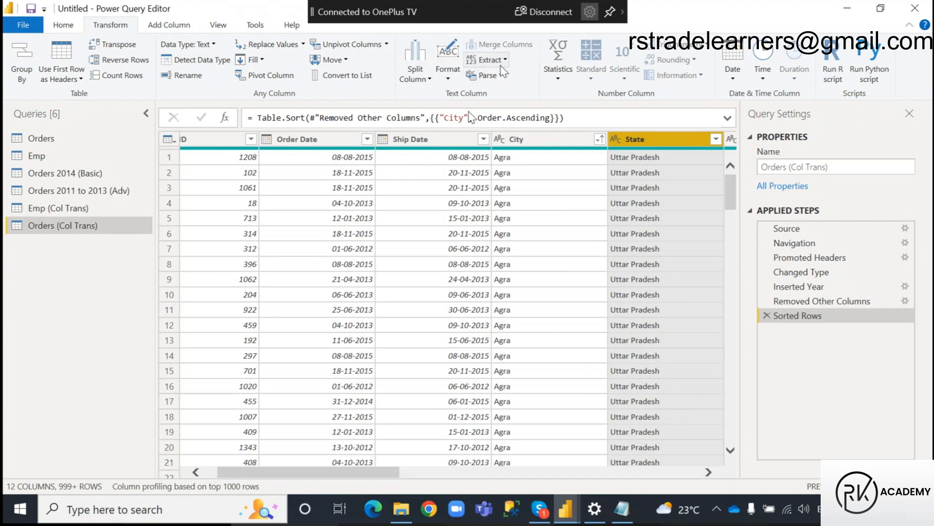
click(451, 81)
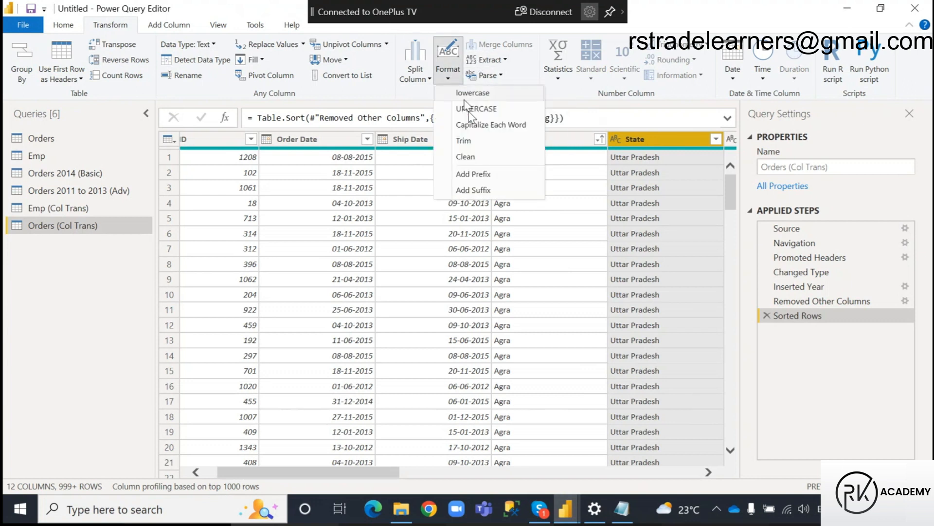
click(473, 109)
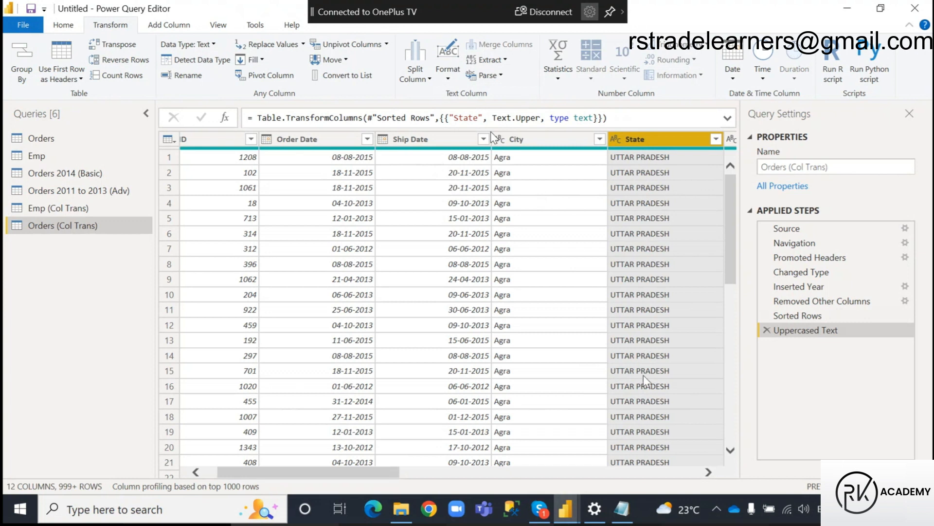
Add a new column with the month of Order Date, and look back at the transformed State column.
click(329, 141)
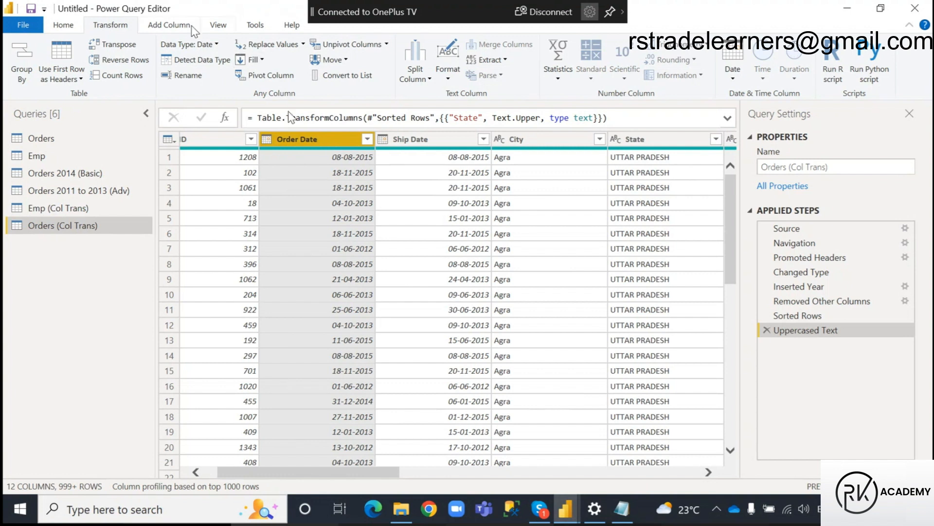
click(172, 28)
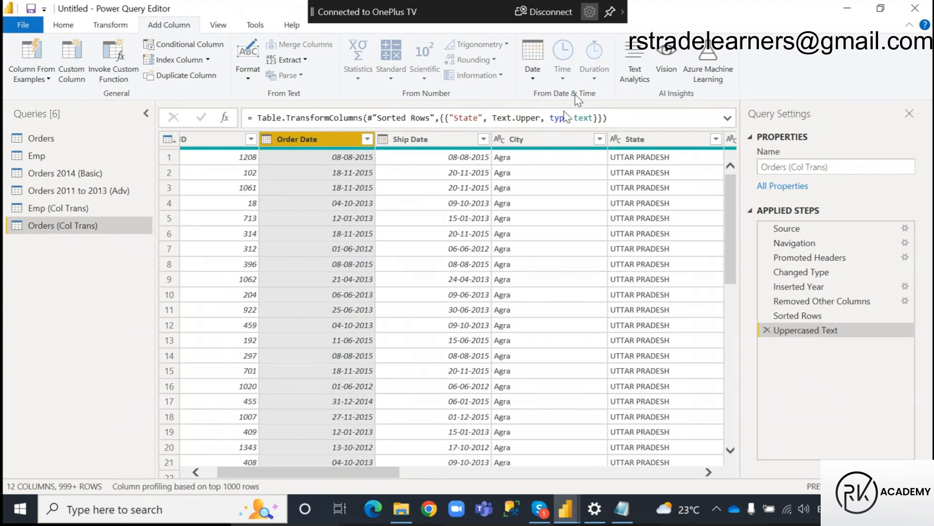
click(533, 60)
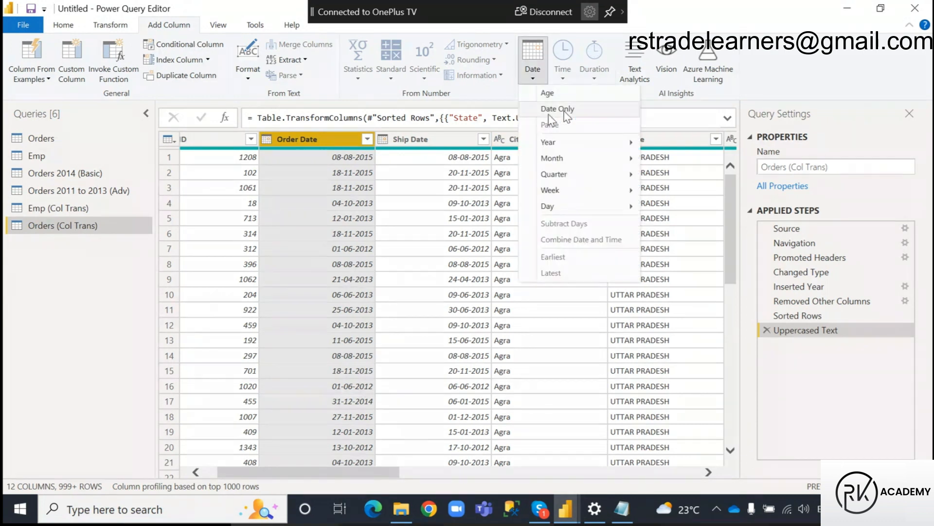
mouse_move(574, 159)
click(685, 163)
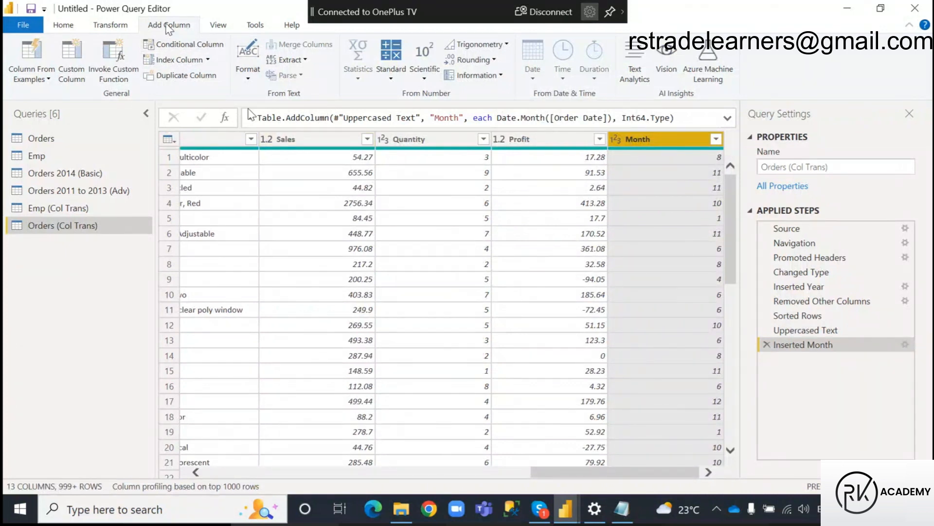
drag(579, 467, 348, 447)
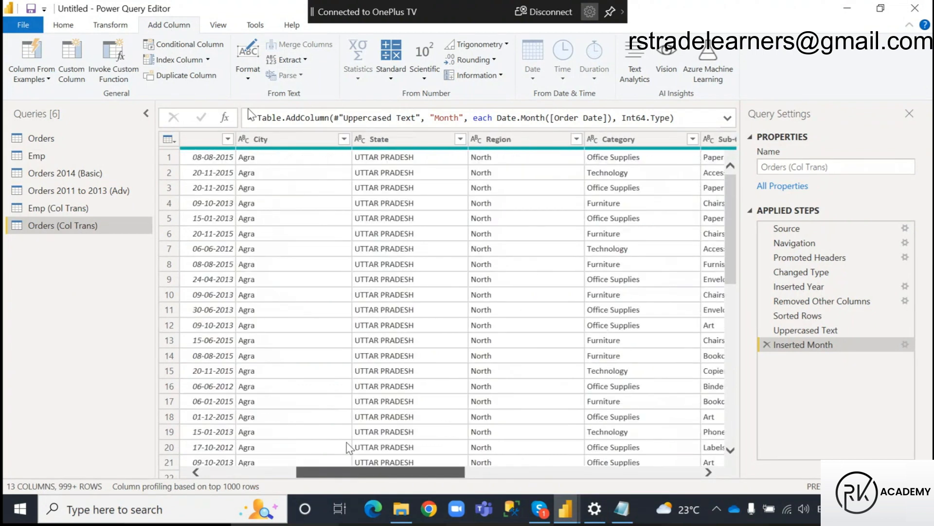
click(391, 139)
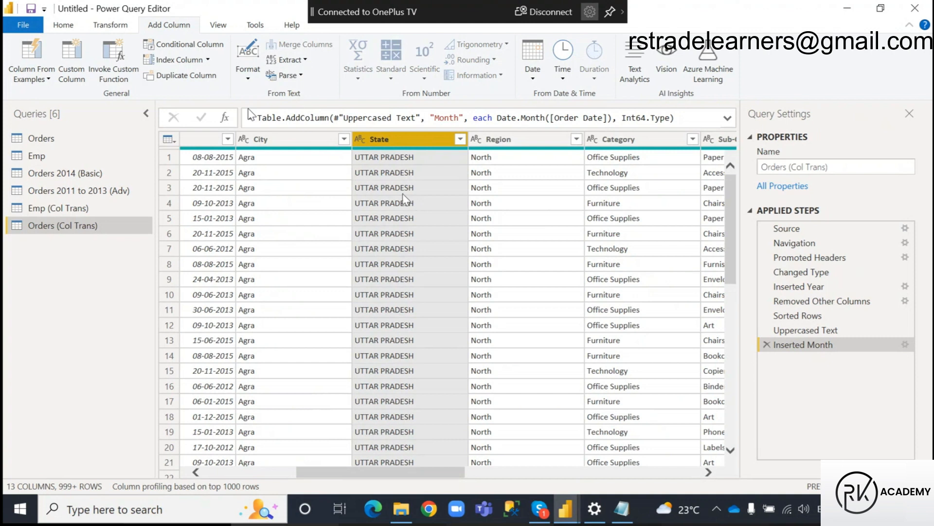
click(107, 26)
Switch to the Notepad notes and mark the rule linking output in the Same Column to the Transform Tab.
drag(425, 226, 5, 64)
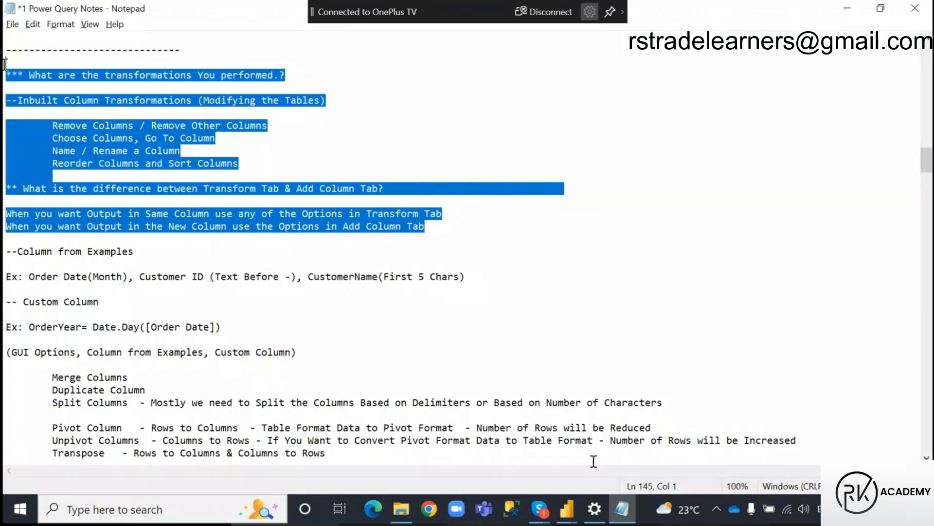
click(178, 250)
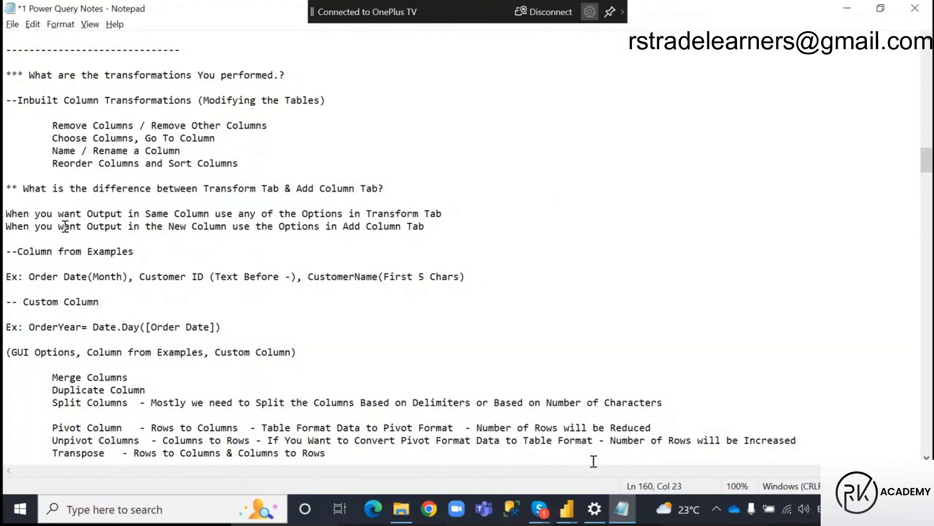
key(ctrl+2)
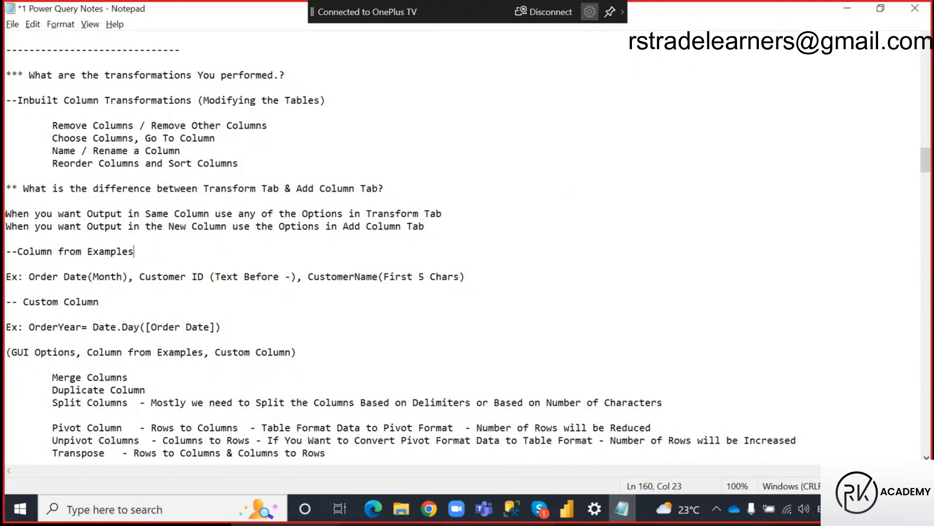
mouse_move(4, 205)
mouse_down()
mouse_move(92, 218)
mouse_move(211, 219)
mouse_up()
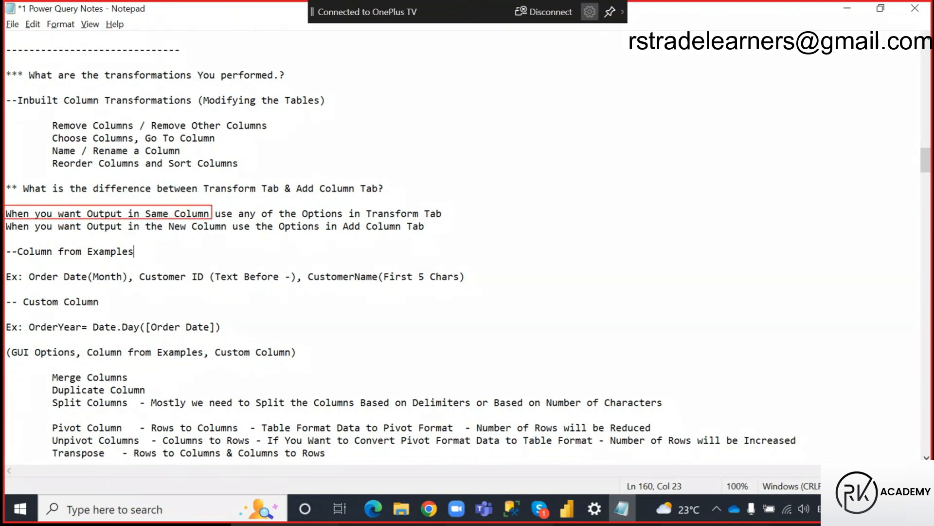
drag(141, 205, 211, 219)
drag(363, 205, 445, 218)
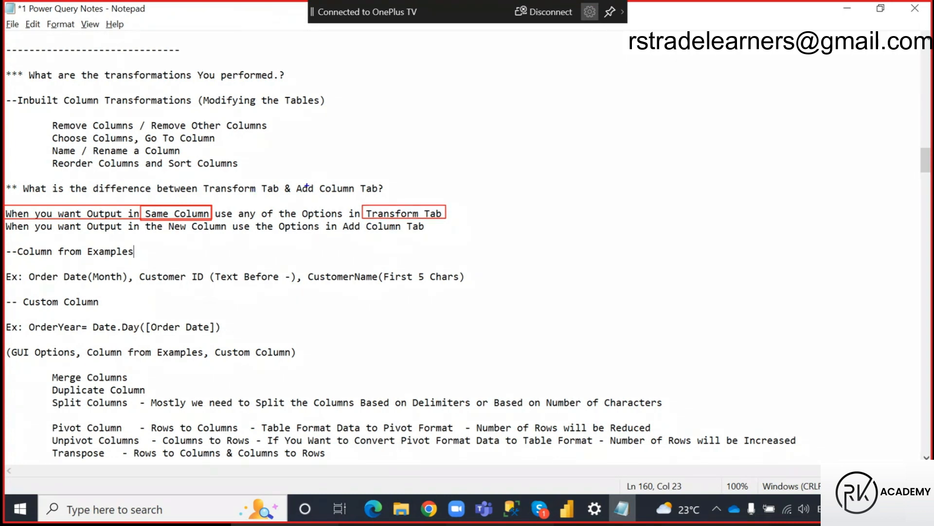
Mark the rule in the notes linking output in the New Column to the Add Column Tab, and clear the markings.
drag(304, 186, 352, 194)
drag(100, 223, 237, 233)
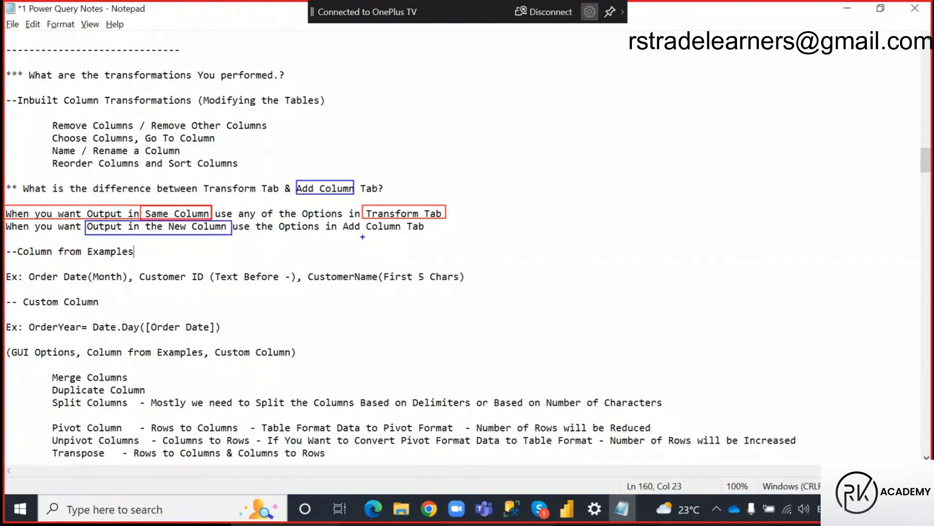
drag(342, 220, 405, 234)
key(Escape)
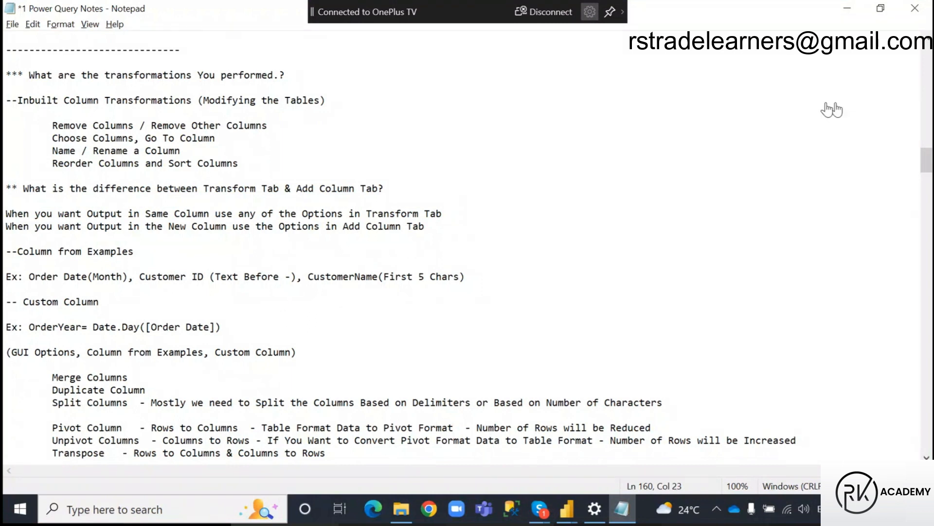
Switch to Power BI Desktop, dismiss the start screen, and open Power Query Editor maximized for the untitled report.
click(828, 104)
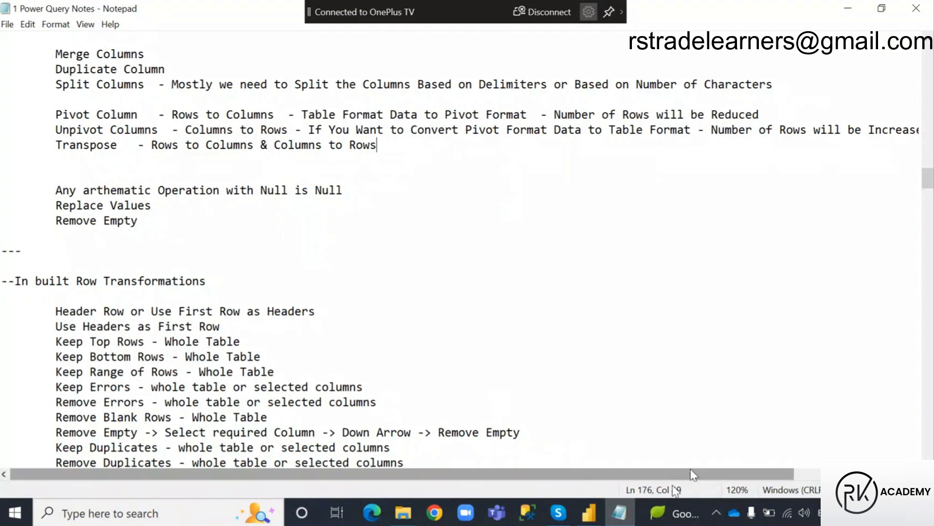
key(alt+Tab)
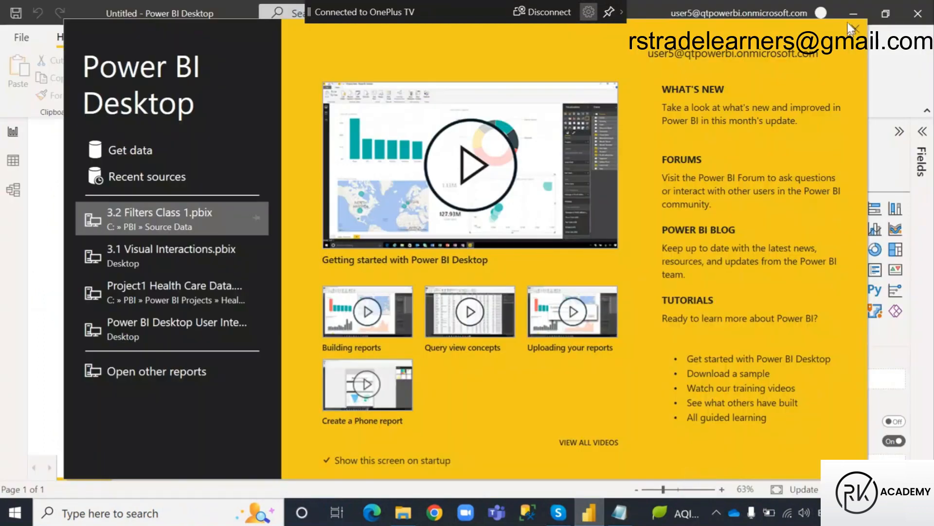
click(848, 24)
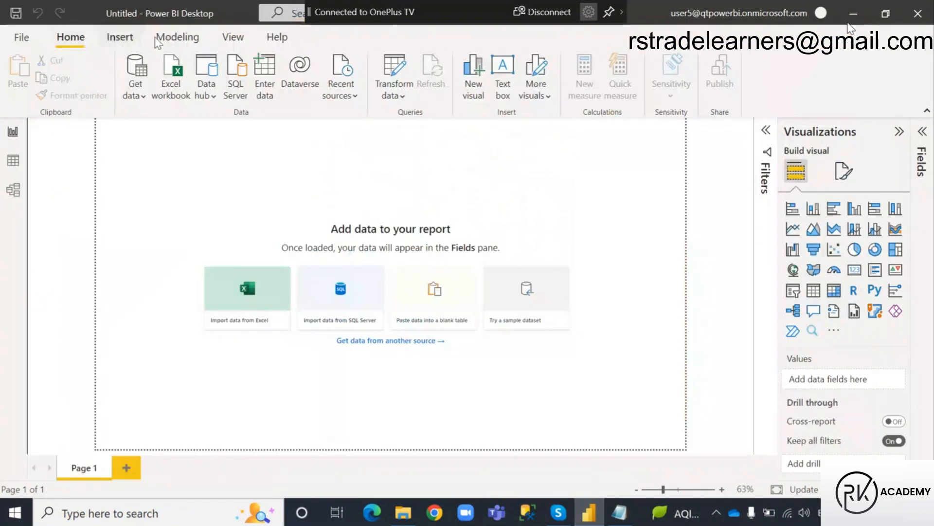
click(395, 73)
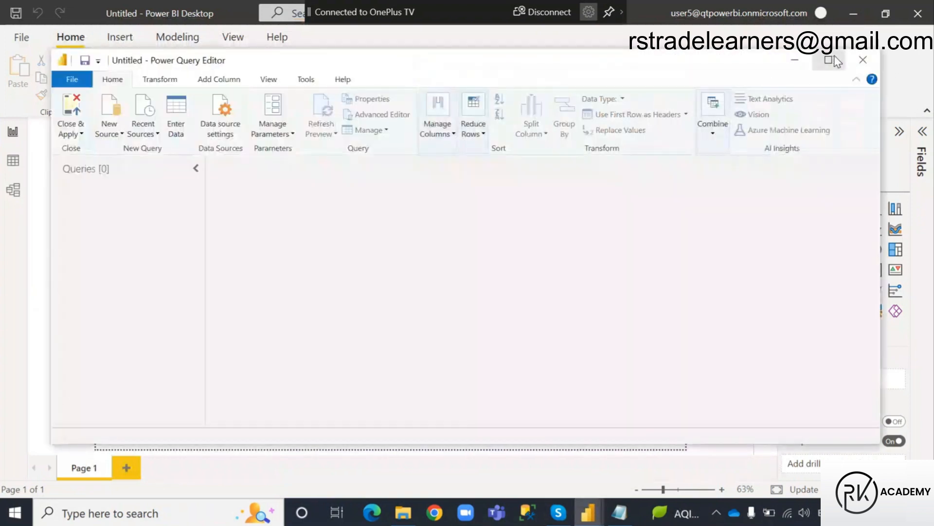
click(828, 60)
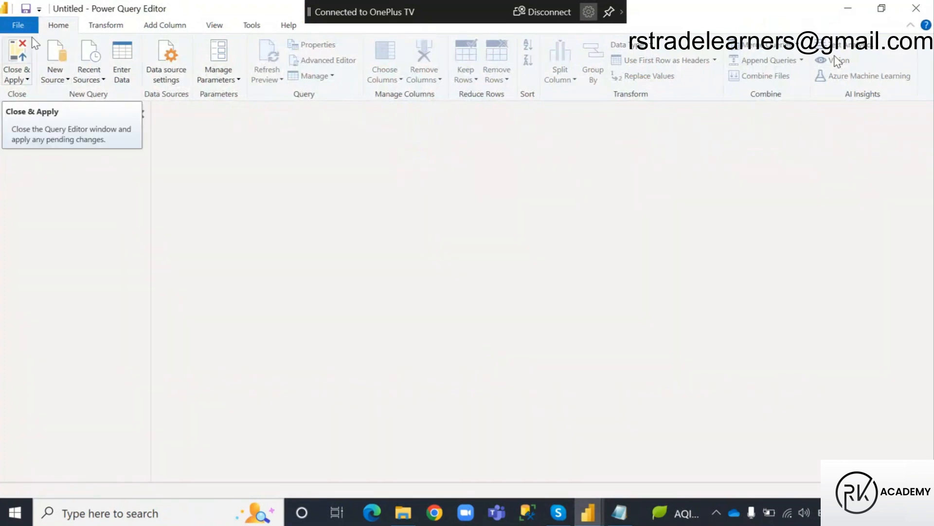
Import the Orders sheet from the recent source Amazon Data India.xlsx as a new query.
click(93, 63)
click(142, 117)
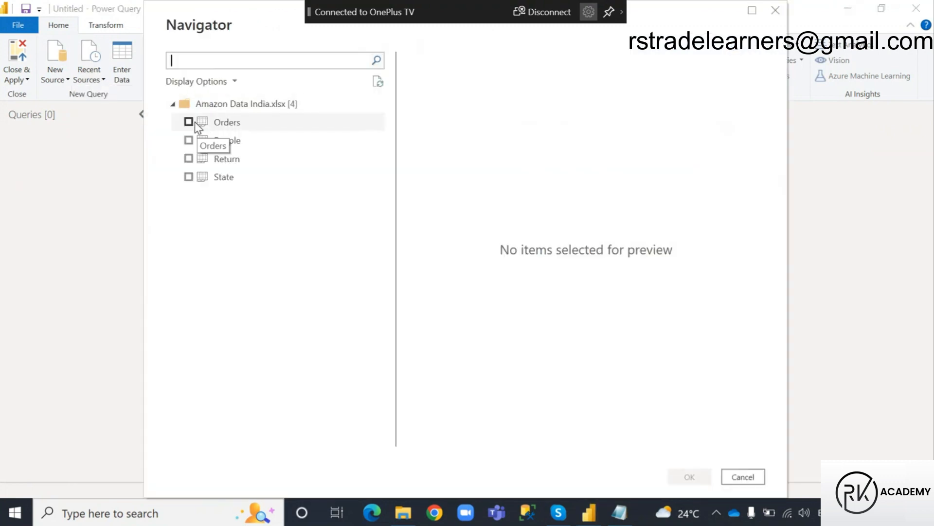
click(190, 122)
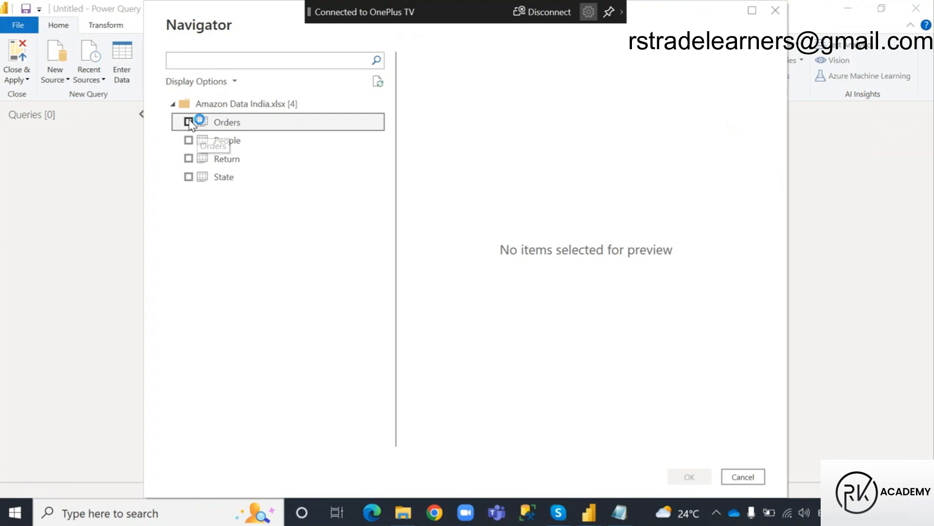
click(687, 476)
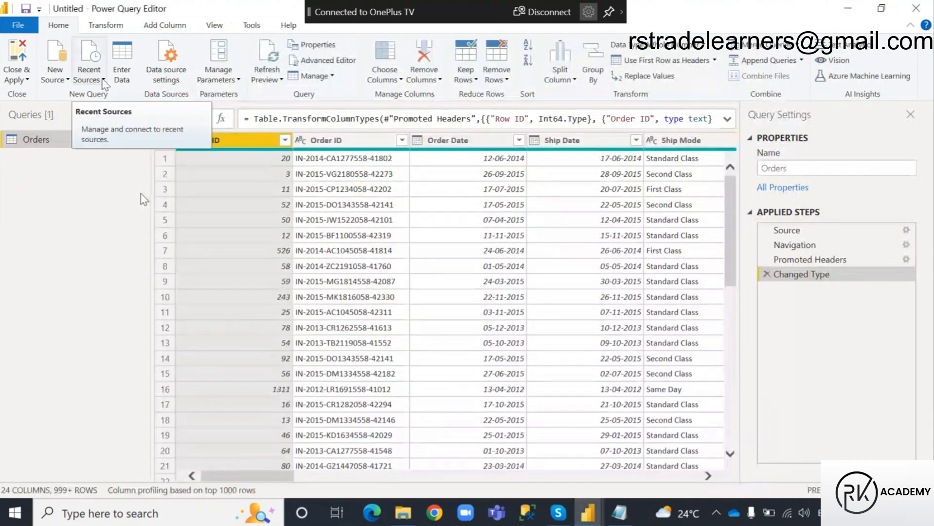
Import the Emp sheet from the recent source EmpDept.xlsx and refresh its data preview.
click(103, 81)
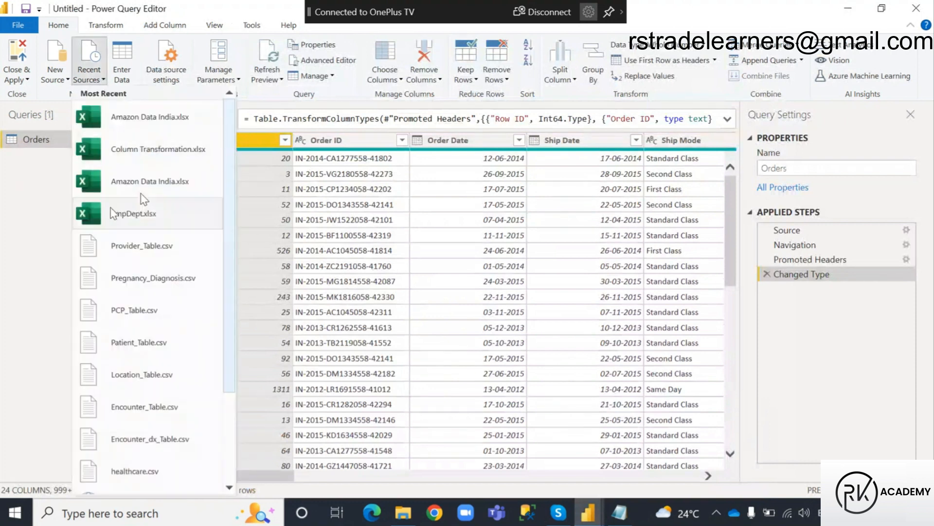
click(112, 217)
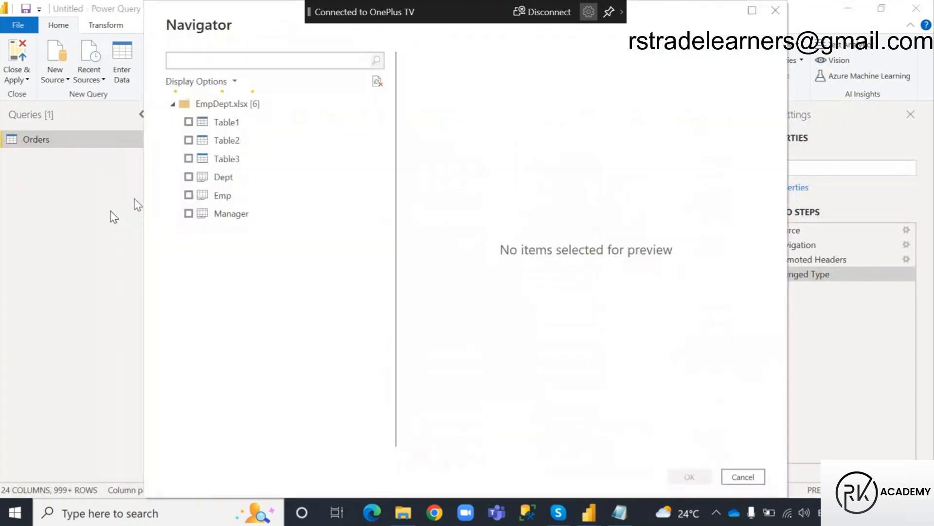
click(188, 195)
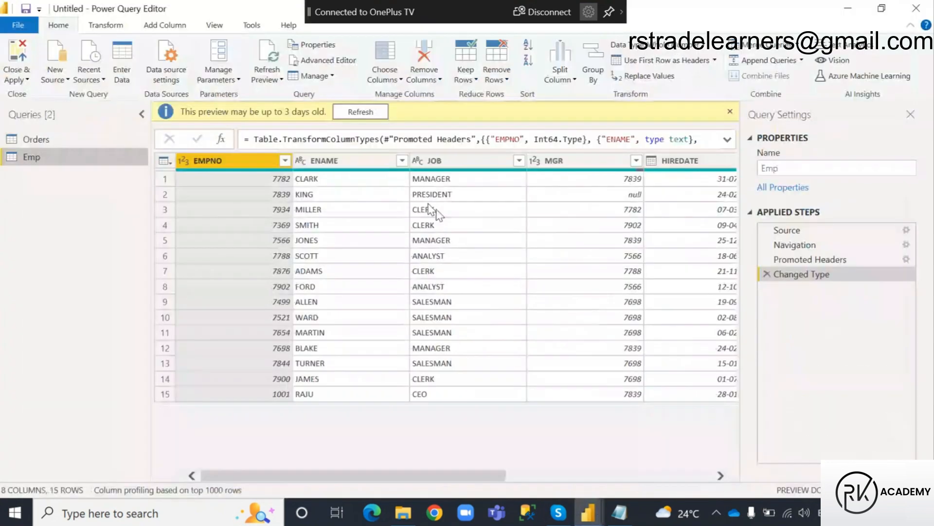
click(361, 112)
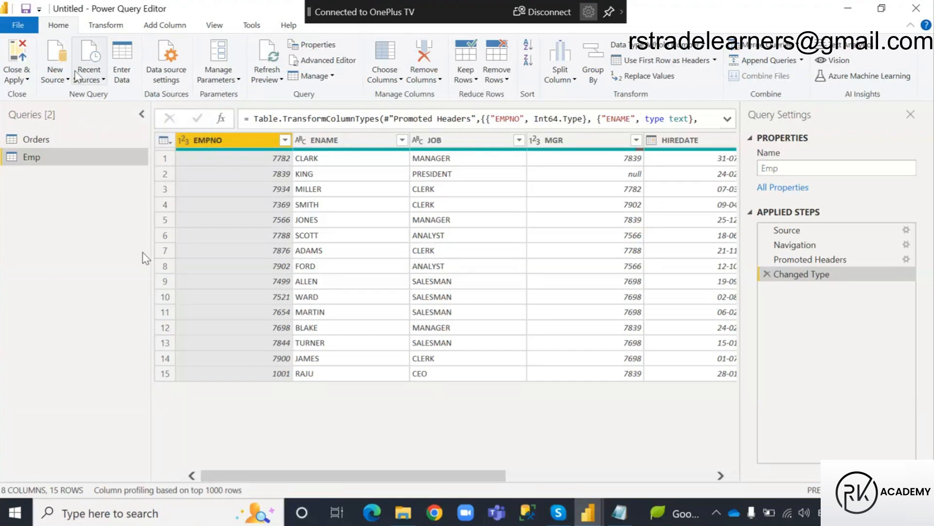
Import the Transpose and Unpivot and Pivot sheets from the recent source Column Transformation.xlsx.
click(89, 70)
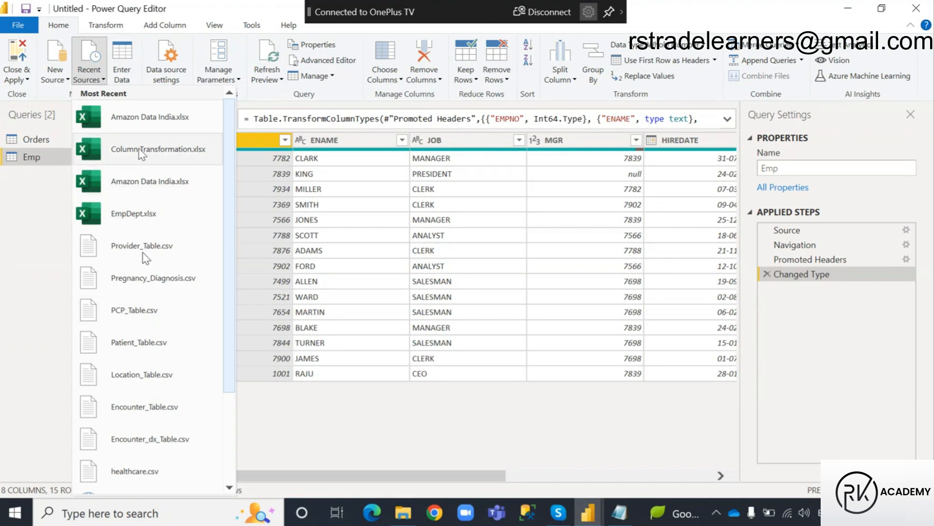
click(141, 152)
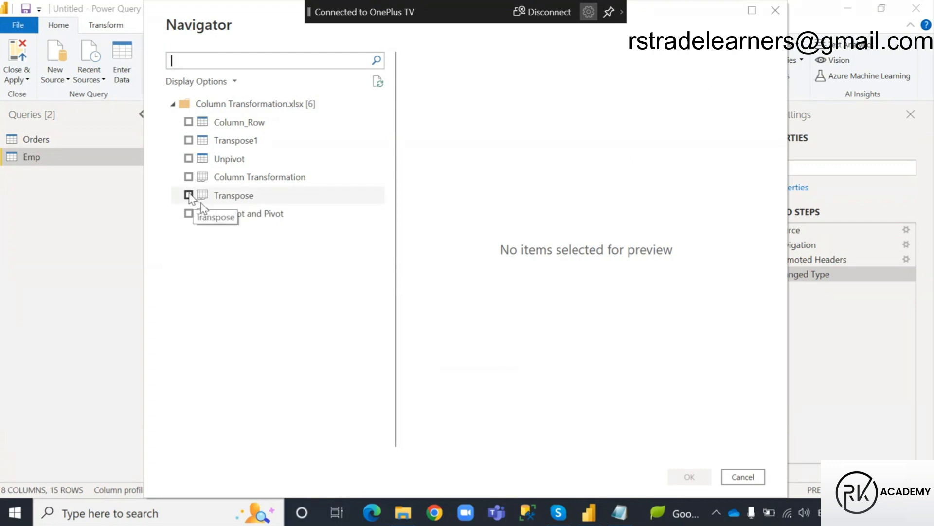
click(189, 195)
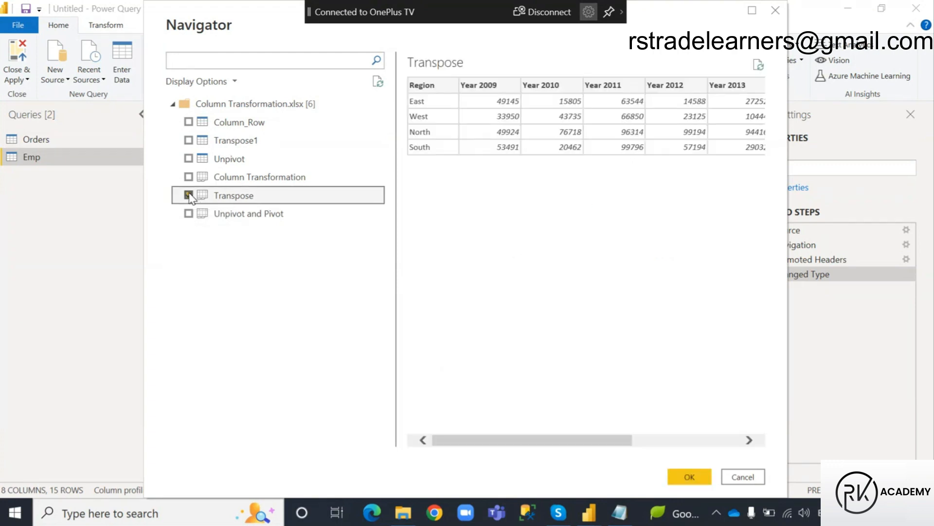
click(189, 196)
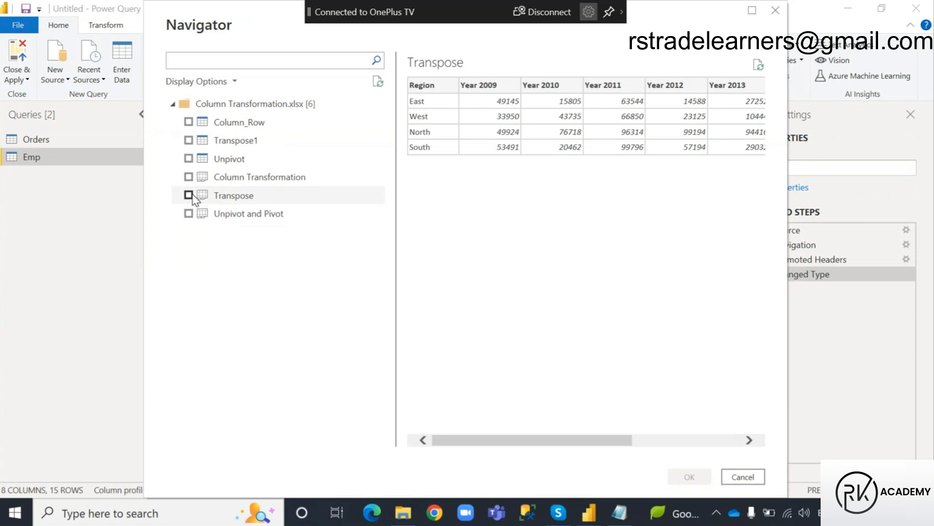
click(188, 214)
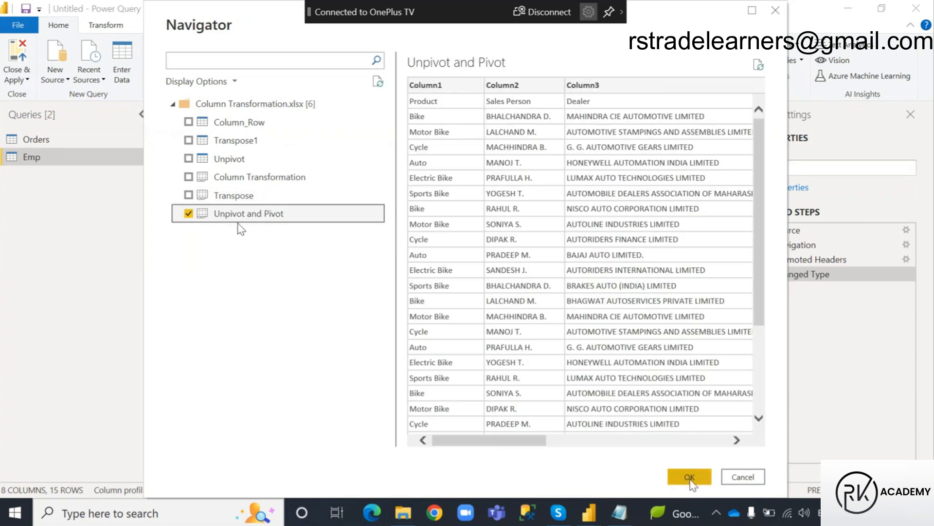
click(188, 195)
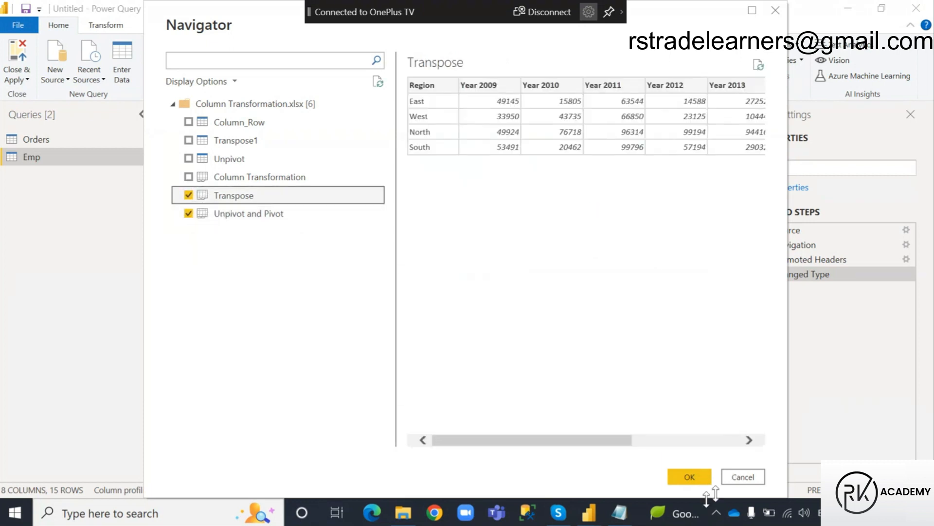
click(690, 477)
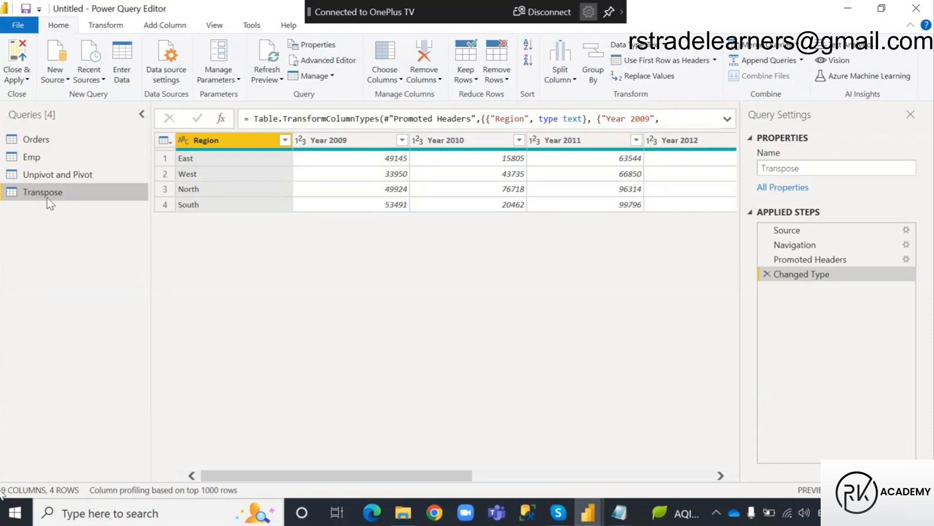
Look over the Orders and Unpivot and Pivot queries, and apply all queries to the report without closing Power Query Editor.
click(39, 142)
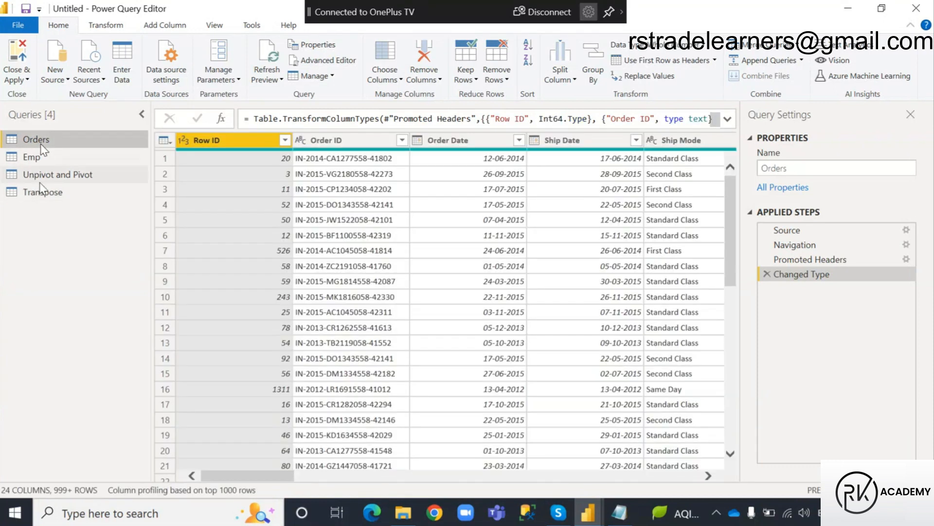
click(45, 177)
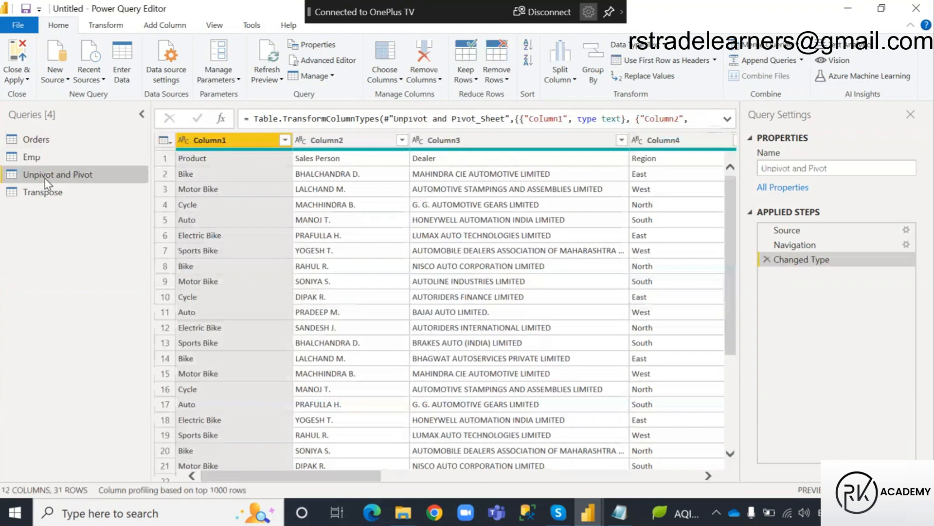
click(33, 139)
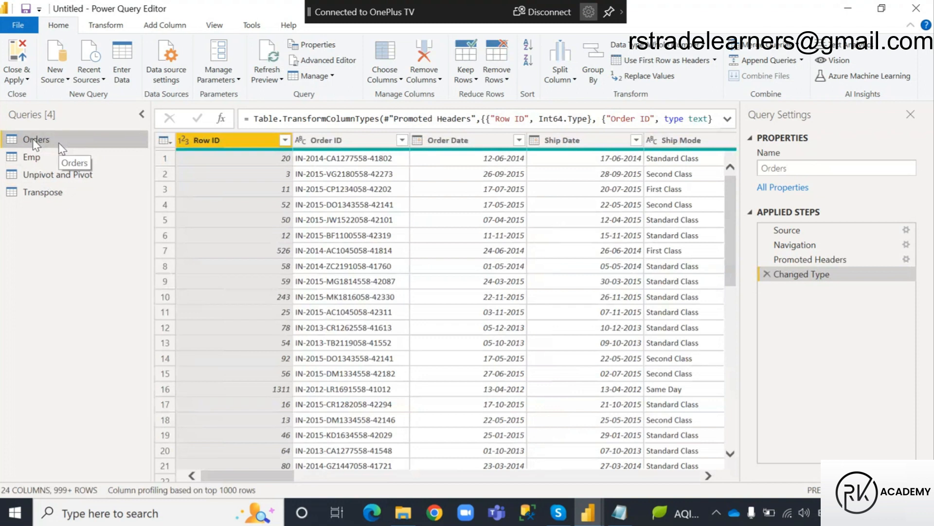
click(28, 80)
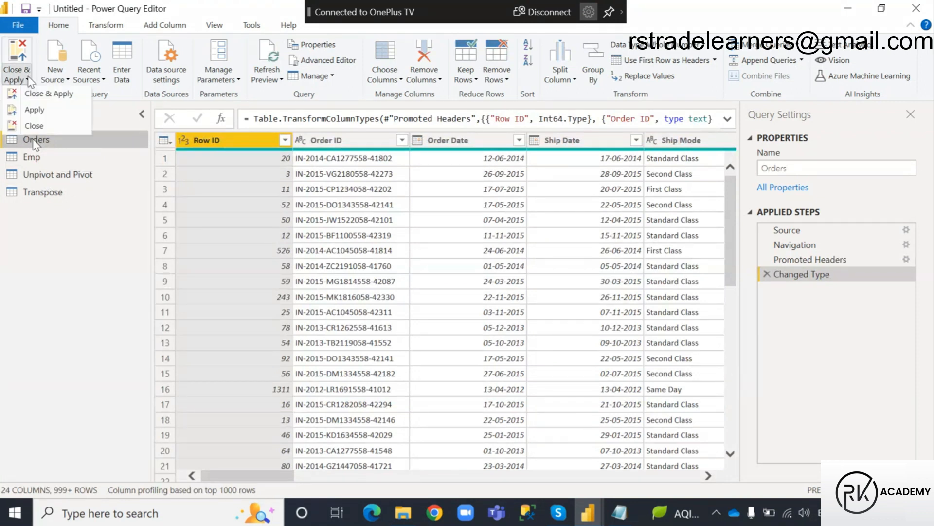
click(35, 111)
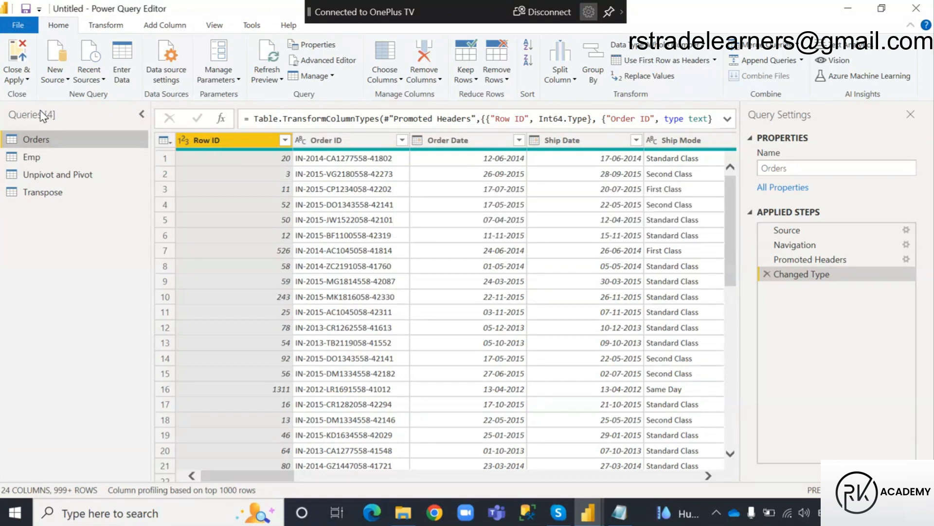
Launch King from the desktop, and switch to the Report view of the untitled report in Power BI Desktop.
key(super+d)
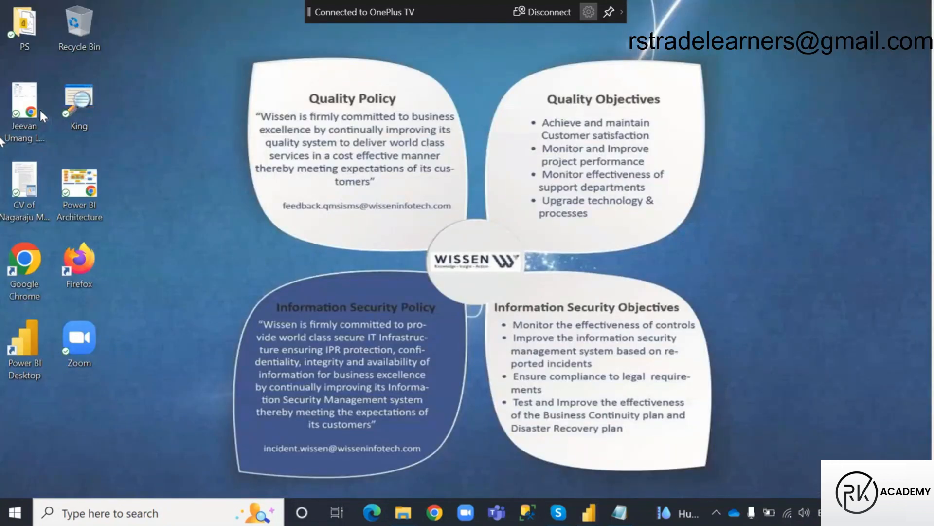
double_click(83, 100)
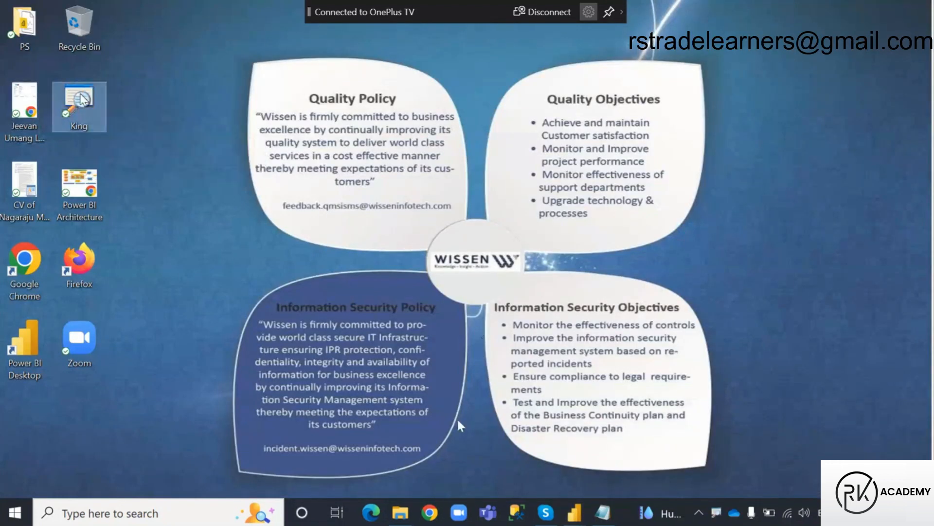
click(574, 512)
click(476, 442)
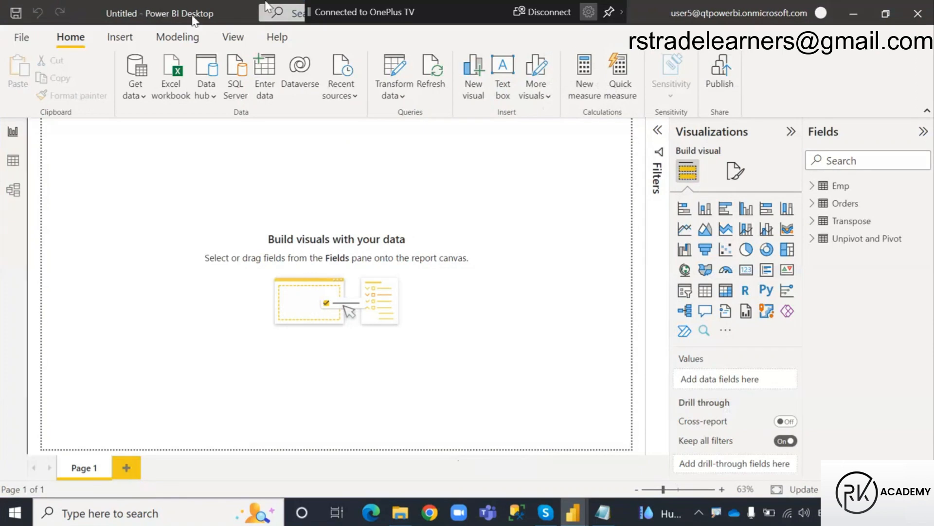
click(14, 136)
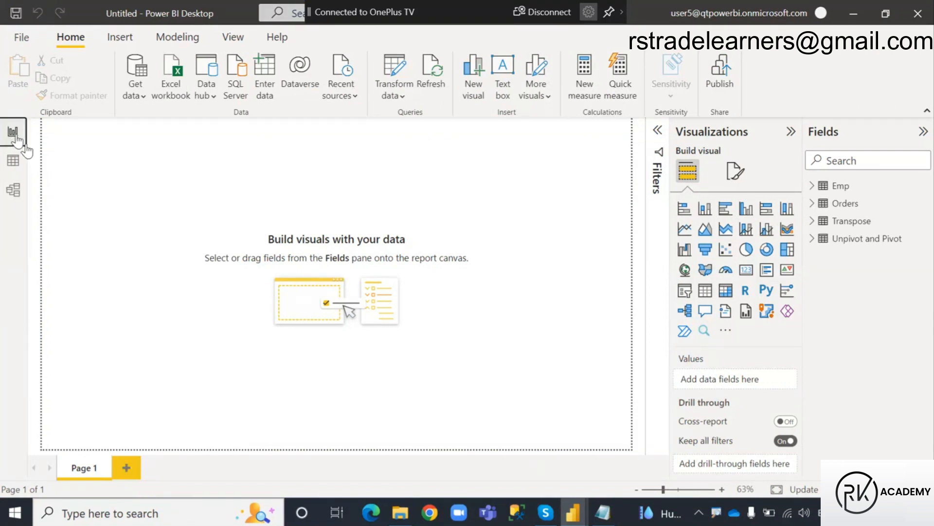
Set the page view of the report canvas to actual size (100%).
click(243, 38)
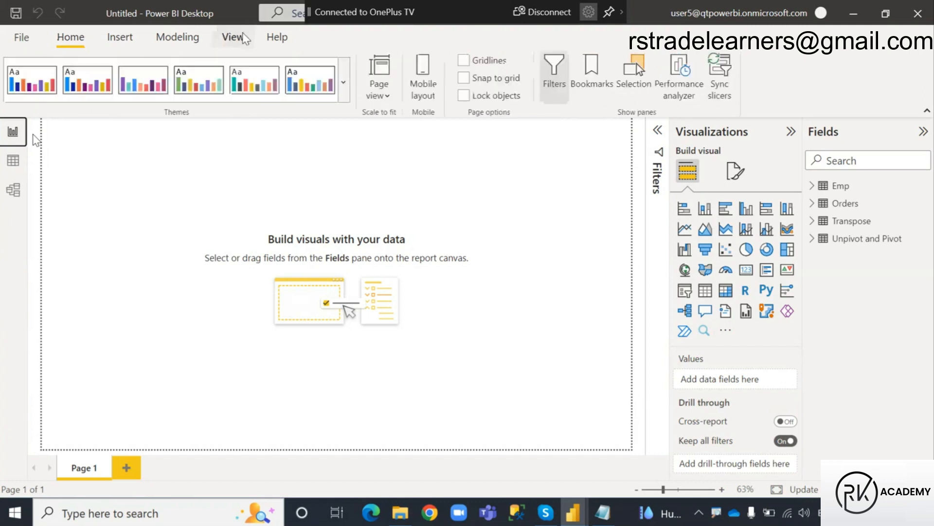
click(379, 90)
click(416, 165)
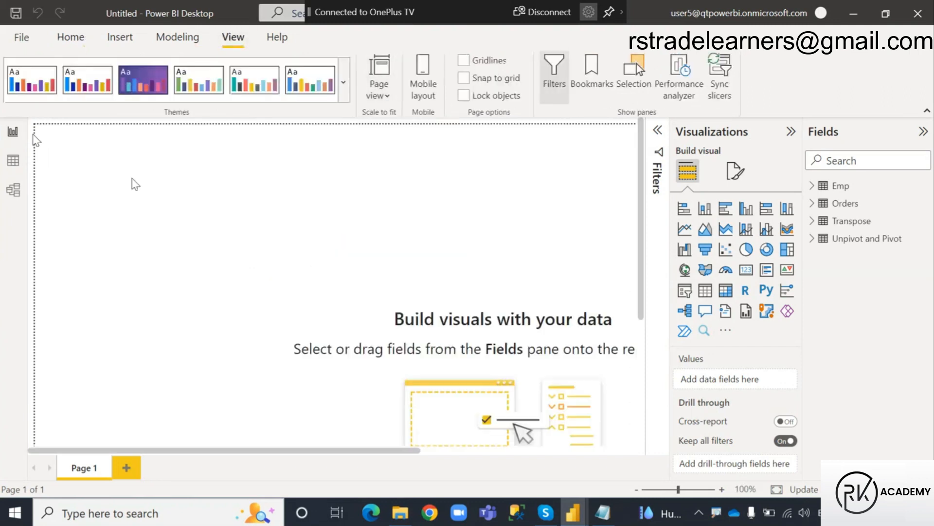
Expand the Orders fields, insert an empty table visual on Page 1, shift it slightly down and make it taller.
click(812, 203)
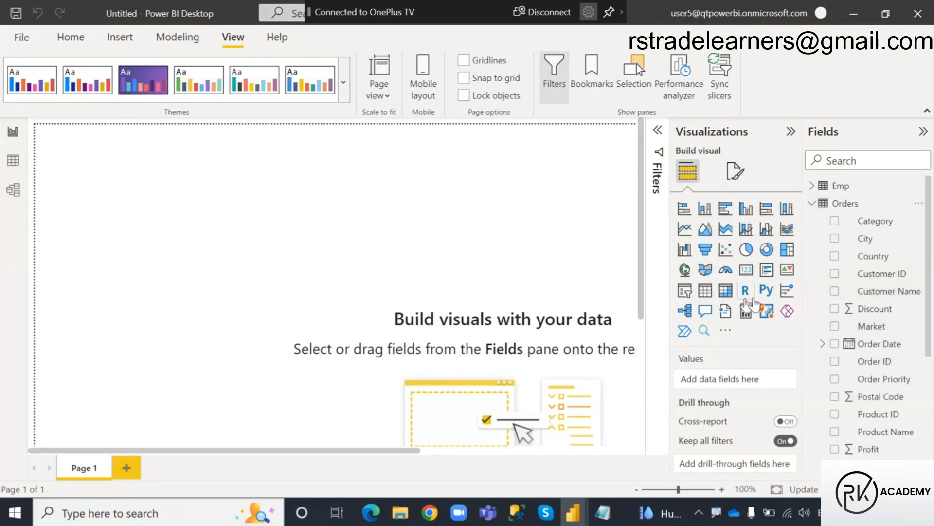
click(706, 292)
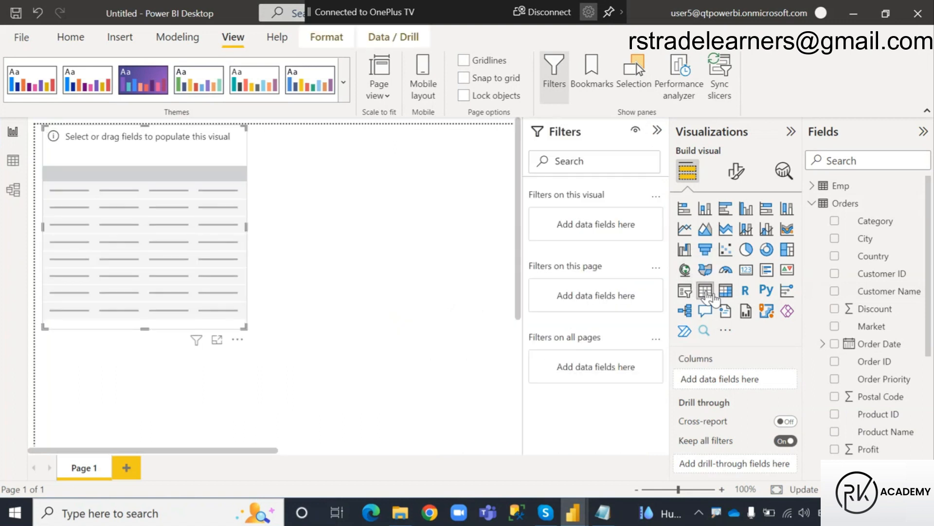
drag(129, 151, 129, 162)
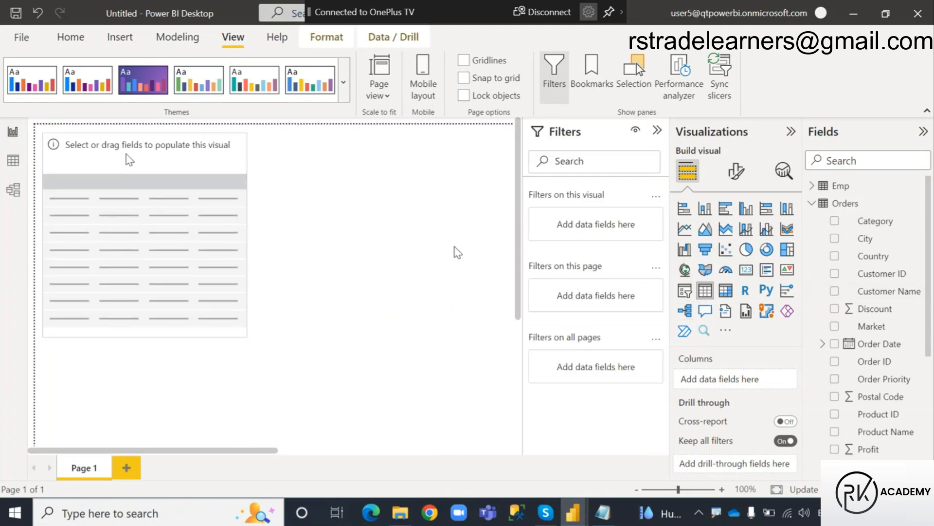
drag(246, 337, 248, 405)
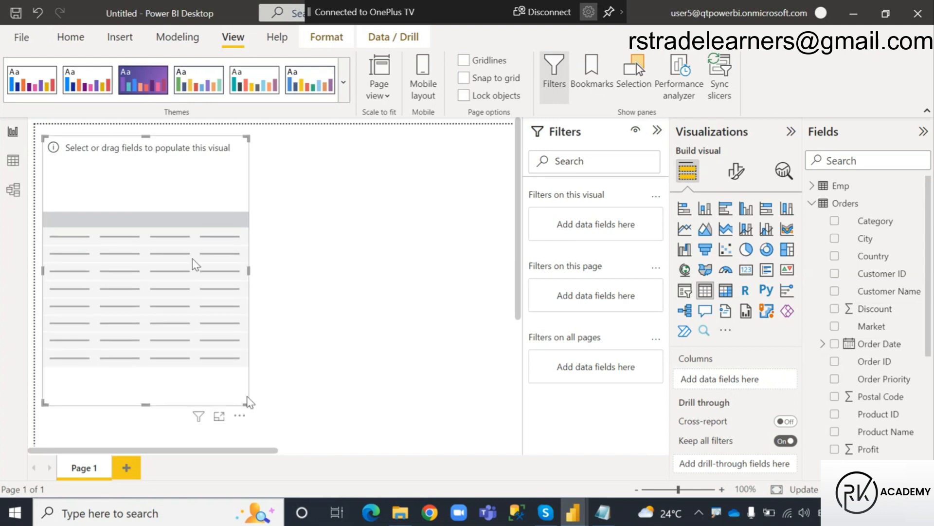
Populate the table visual with Category, Region and Quantity from Orders, and shrink its frame to fit the data.
click(834, 223)
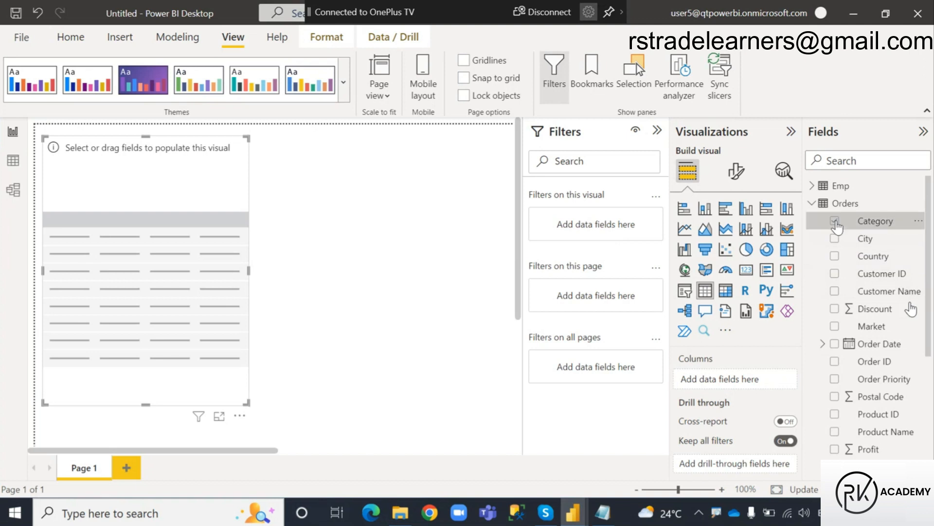
scroll(837, 311, down, 4)
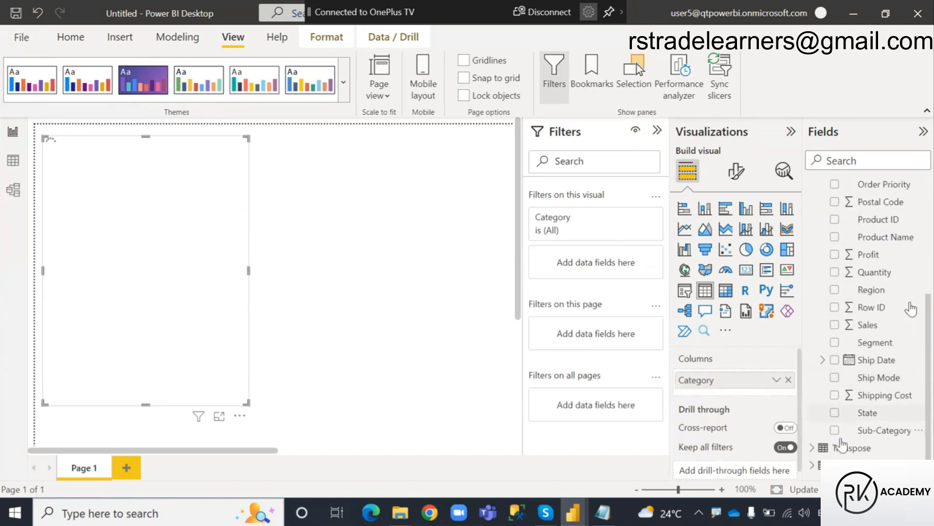
click(835, 291)
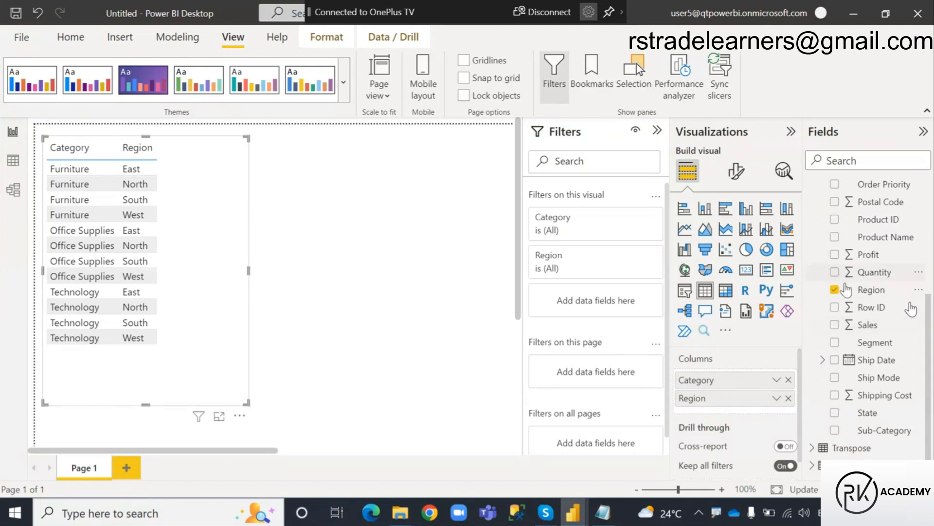
click(835, 271)
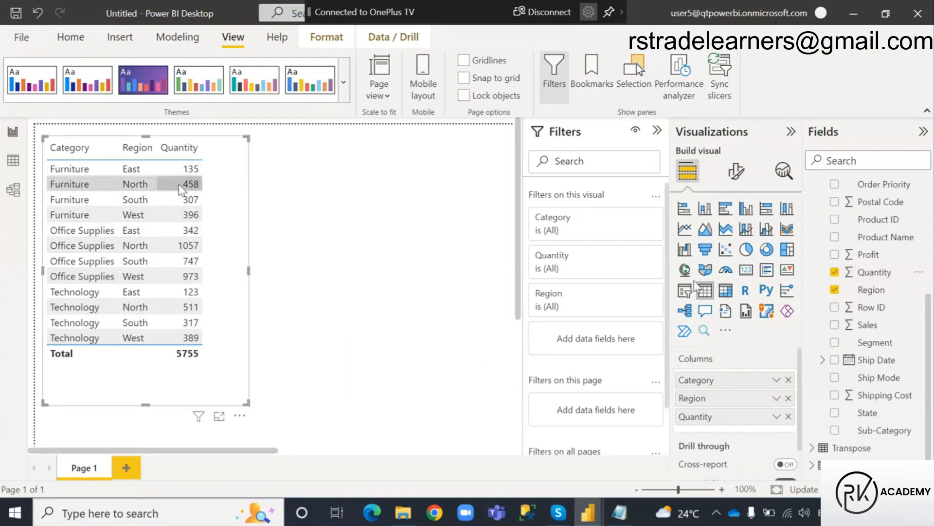
drag(246, 404, 219, 375)
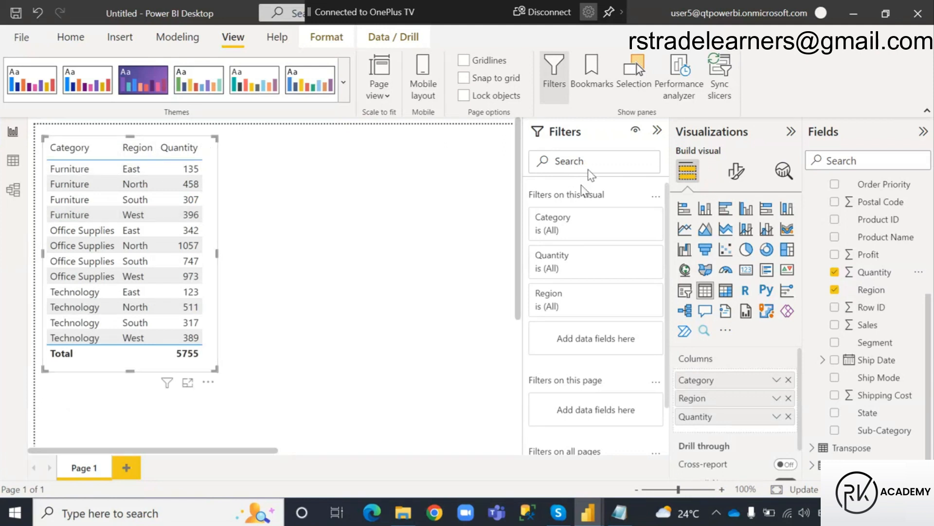
Turn on the visual border and the shadow effect for the Category-Region-Quantity table.
click(736, 171)
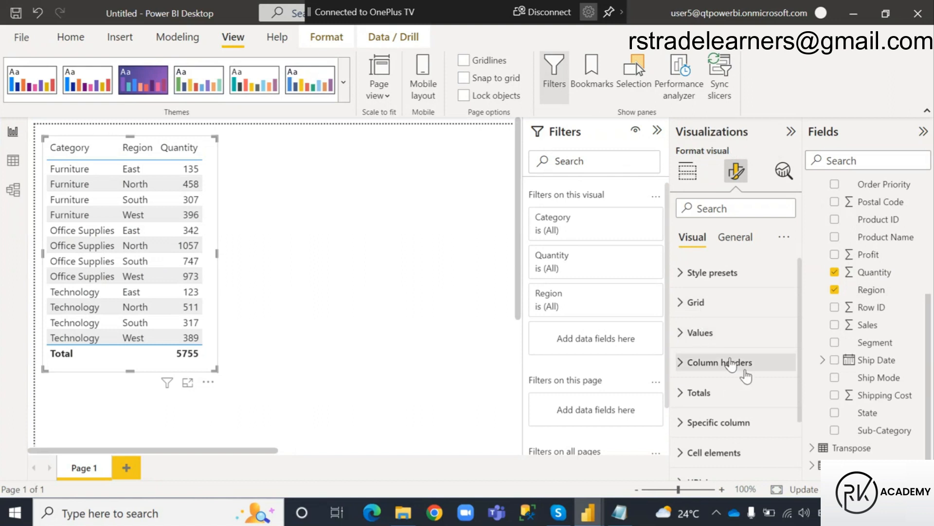
click(736, 237)
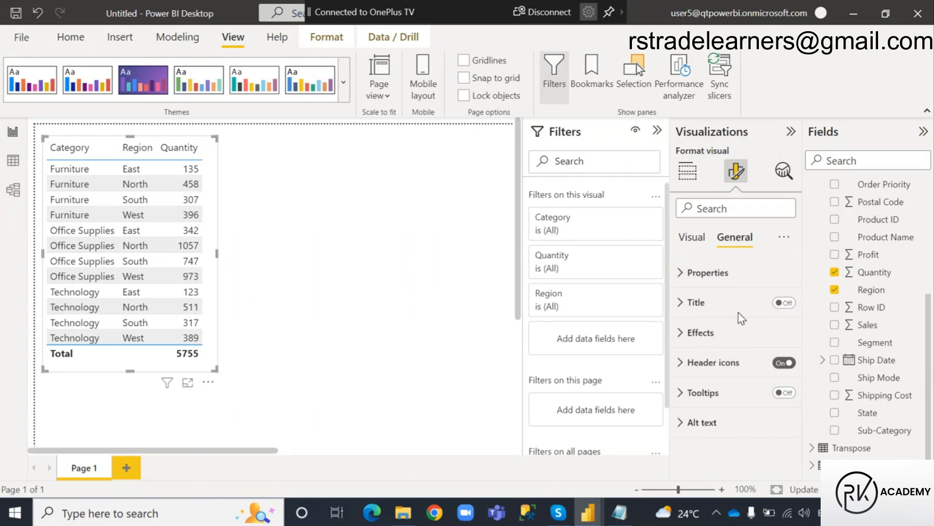
click(690, 333)
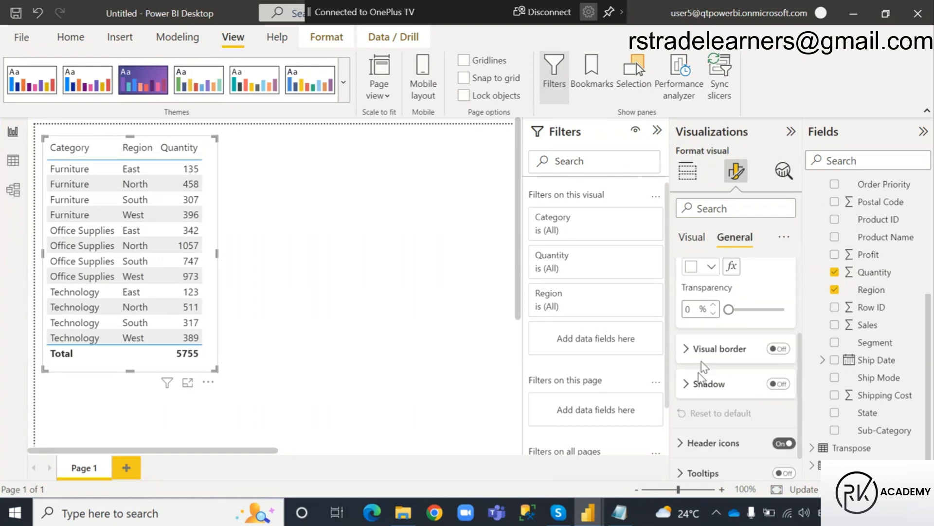
click(778, 348)
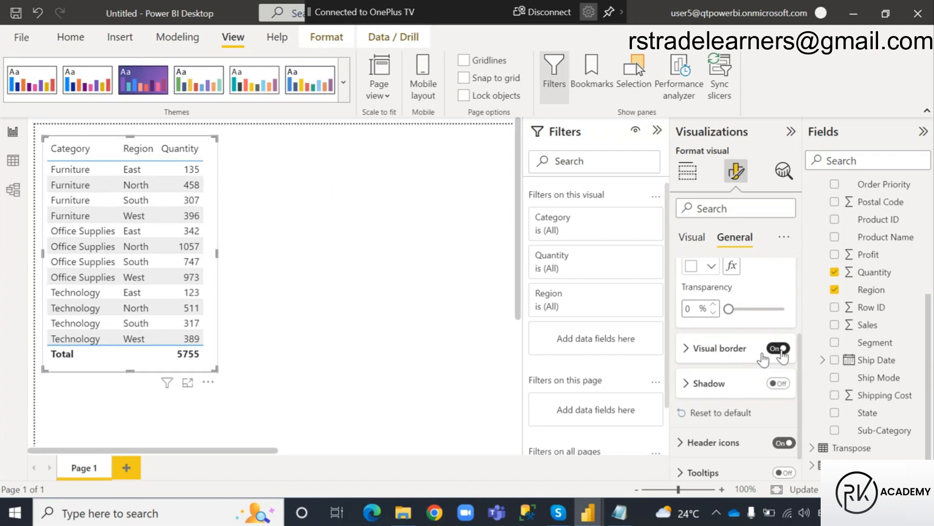
click(779, 384)
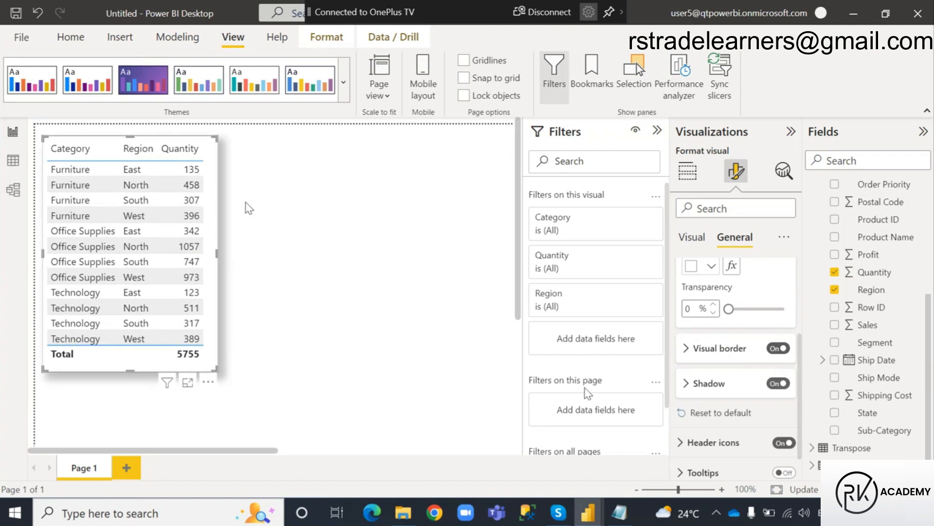
Set the table's shadow offset to Inside and deselect the visual.
click(709, 395)
scroll(743, 426, down, 3)
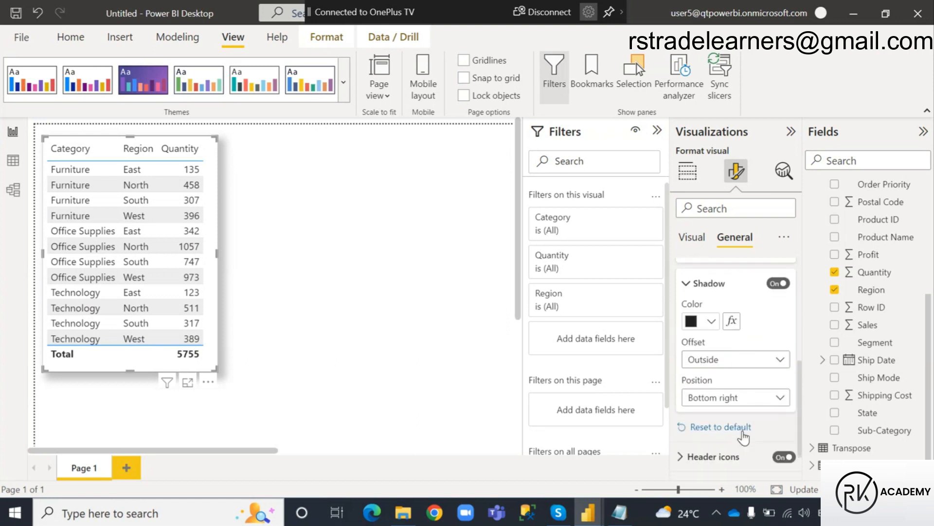
click(767, 362)
click(701, 393)
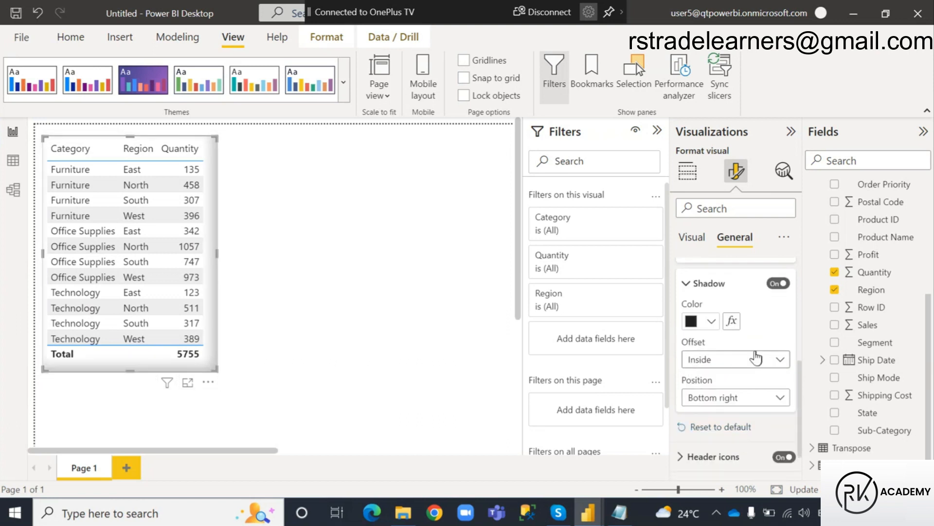
scroll(756, 358, up, 2)
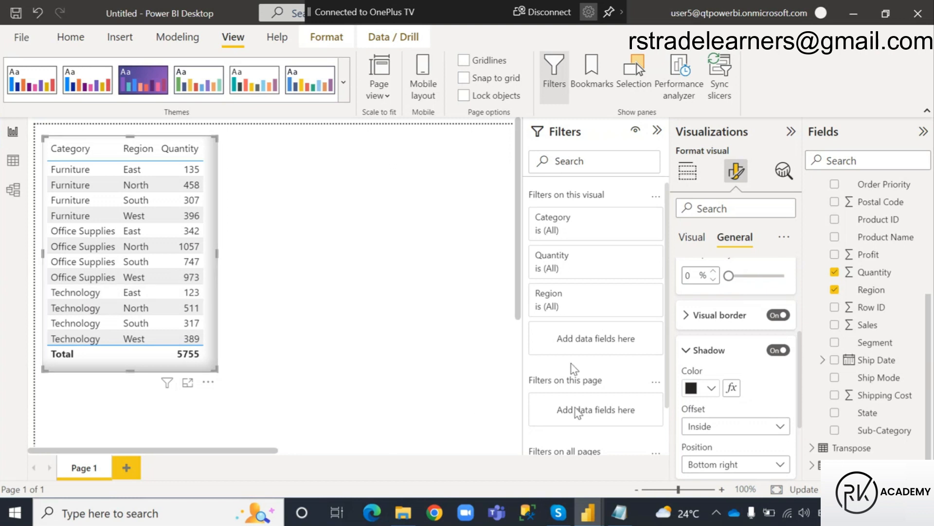
click(284, 325)
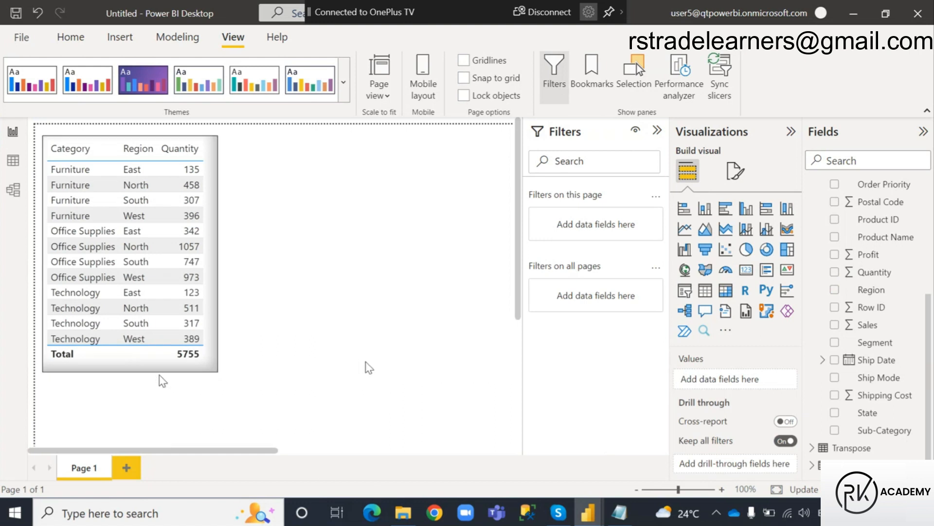
Change the table's visual border color to light gray and deselect the visual.
click(162, 360)
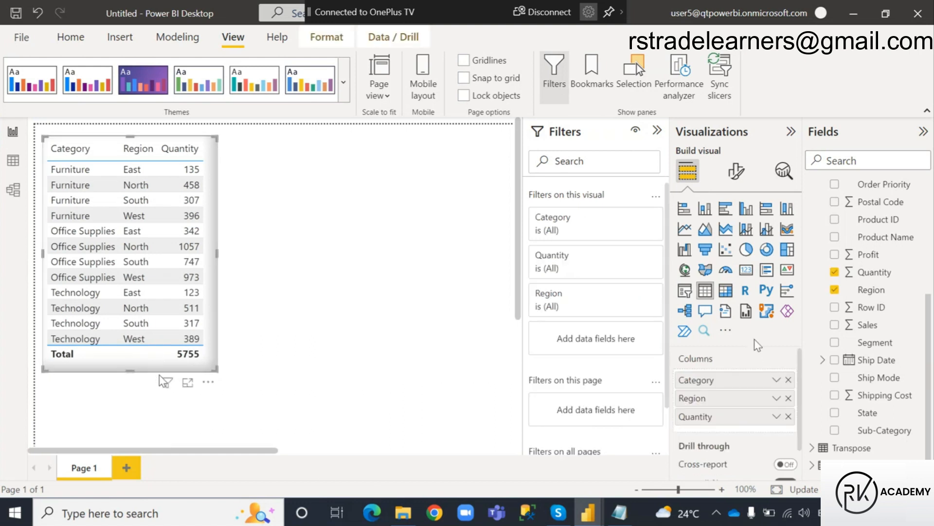
click(736, 171)
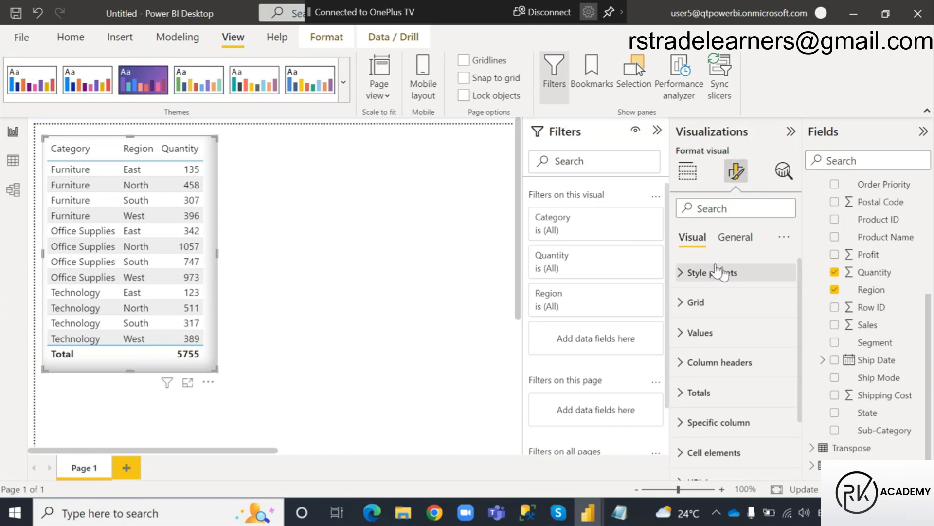
click(735, 237)
click(693, 333)
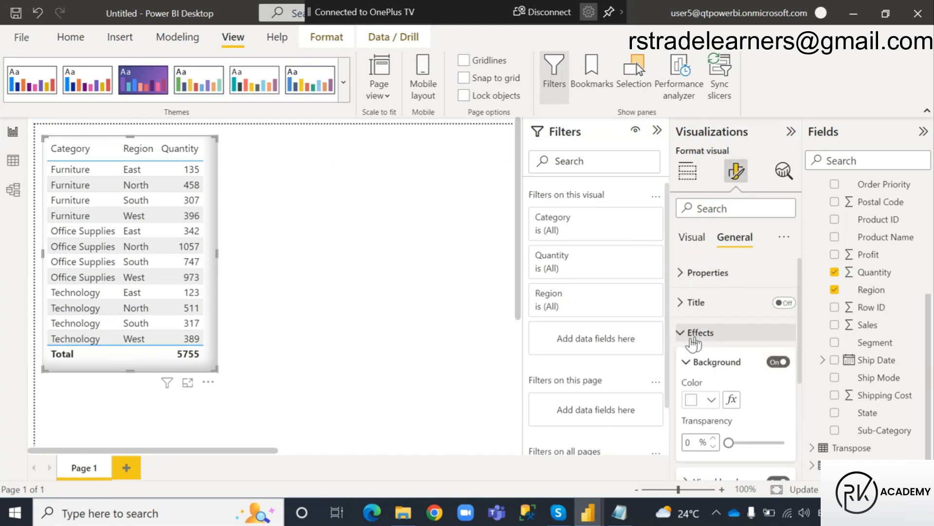
scroll(693, 343, down, 2)
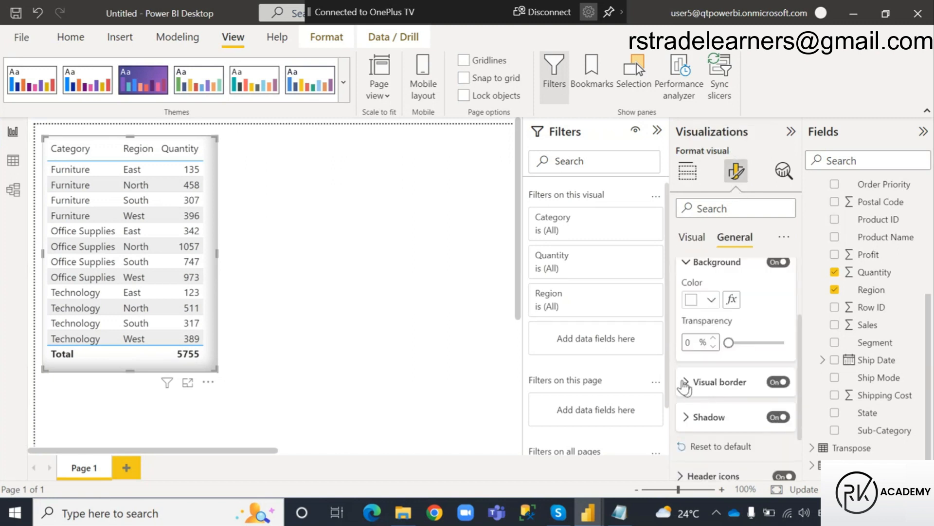
click(685, 382)
scroll(685, 386, down, 1)
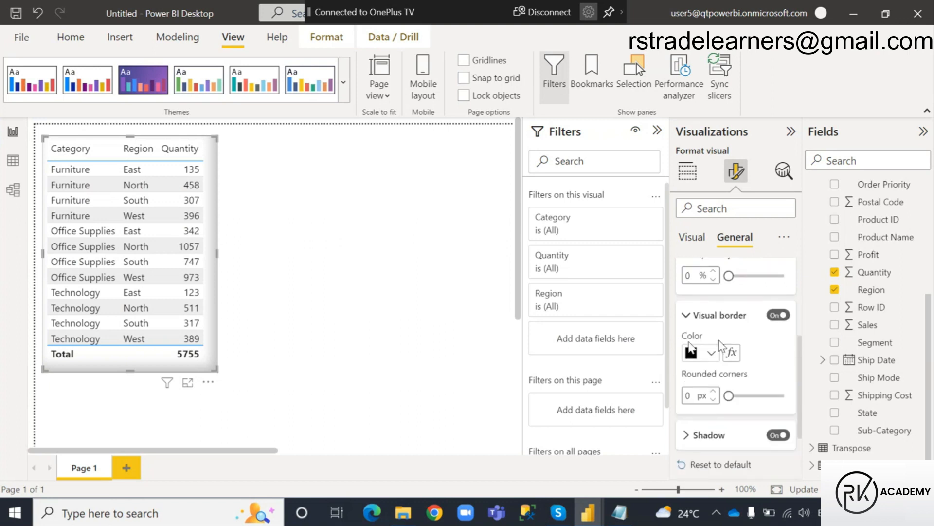
click(711, 354)
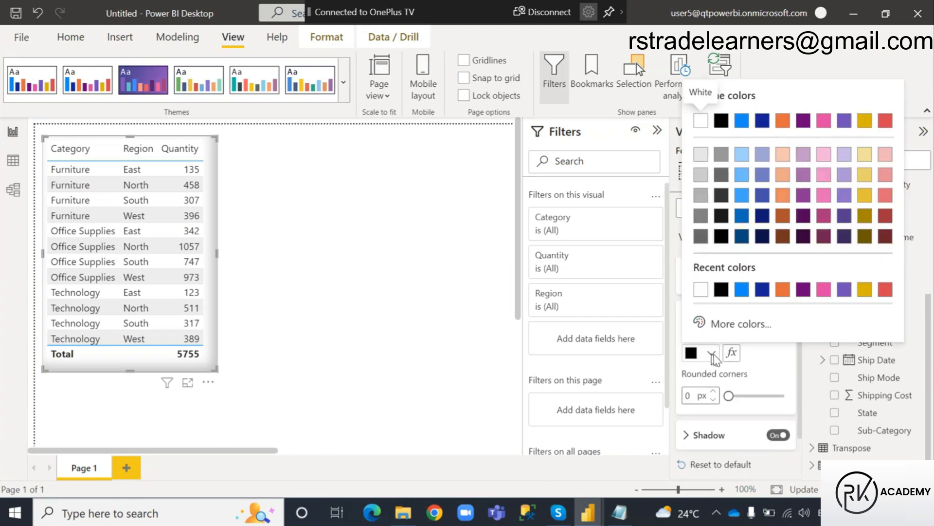
click(701, 174)
click(323, 266)
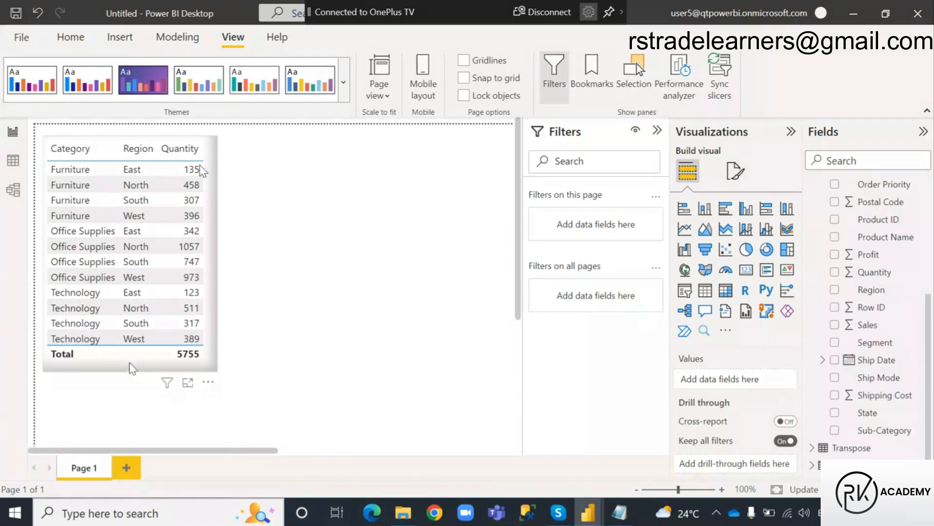
Insert an empty matrix visual on Page 1 and place it beside the table, aligned with the table's upper edge.
click(131, 367)
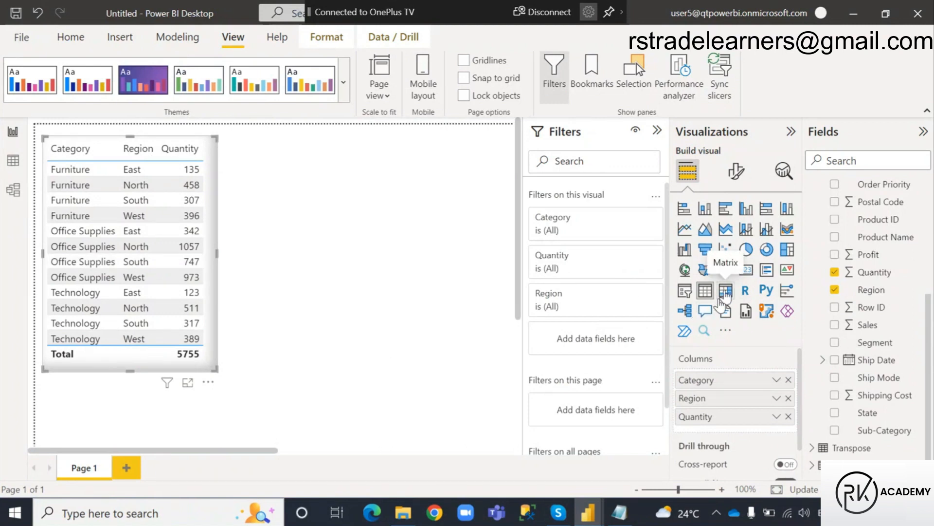
click(357, 273)
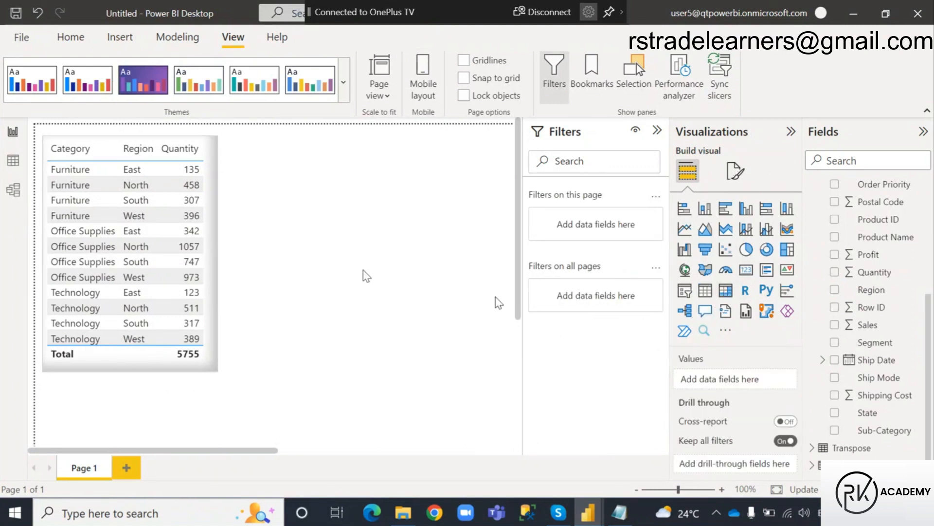
click(729, 292)
drag(148, 316, 346, 278)
scroll(369, 354, up, 1)
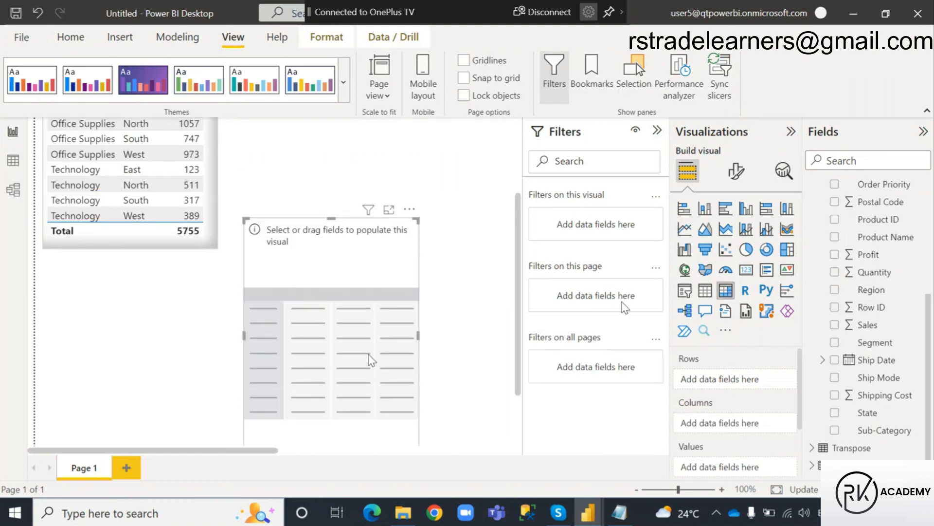
scroll(368, 360, up, 3)
drag(369, 360, 340, 177)
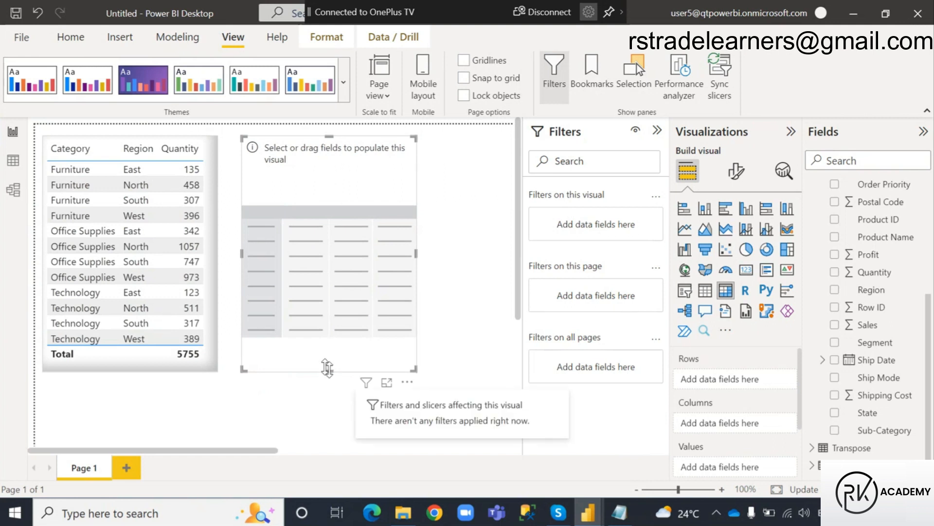
Make the empty matrix visual shorter and wider.
drag(327, 367, 336, 263)
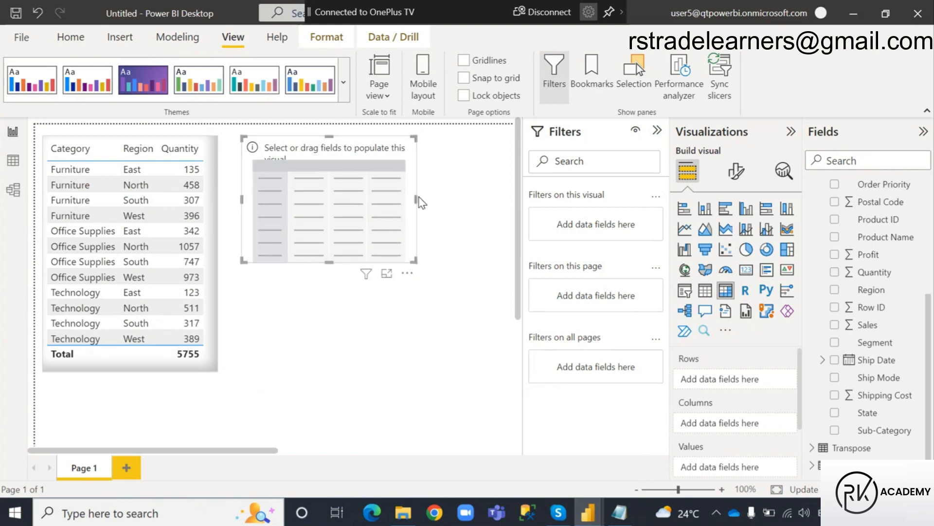
scroll(421, 203, right, 2)
drag(348, 196, 407, 198)
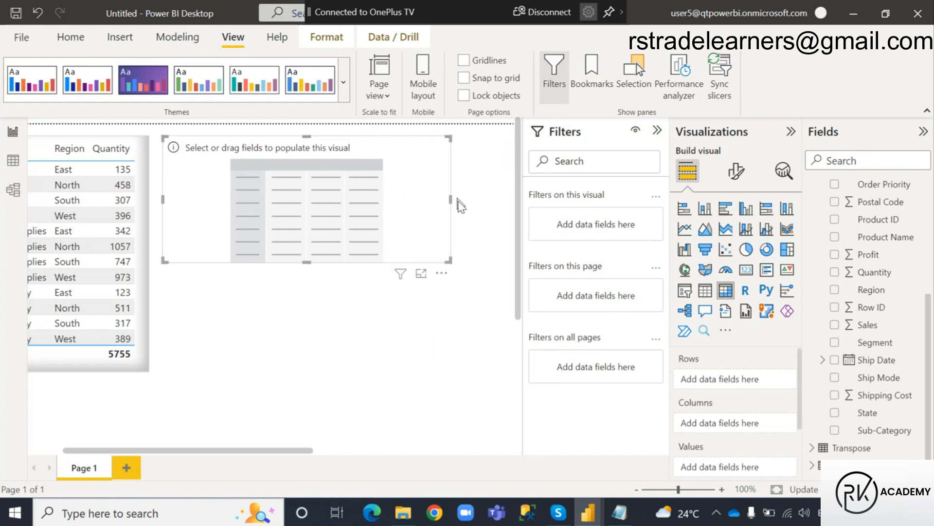
drag(451, 197, 460, 200)
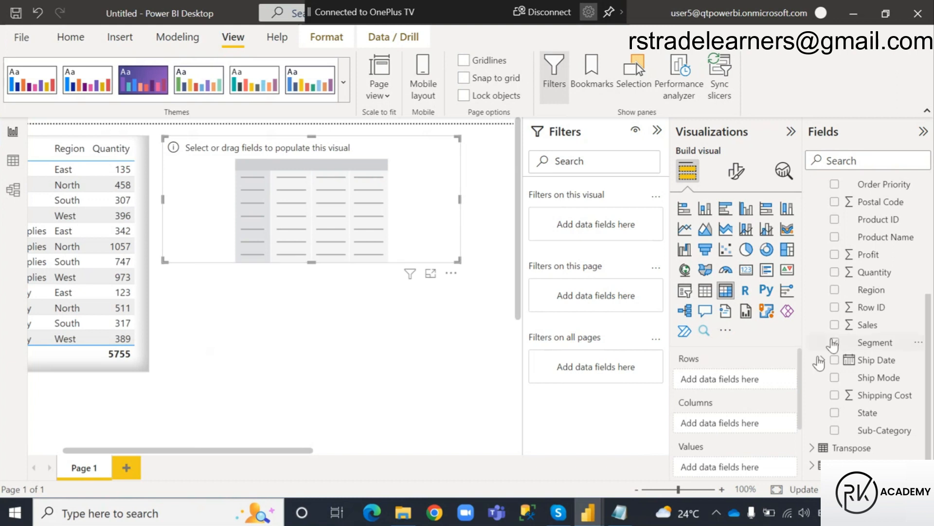
Populate the matrix from Orders with Category as rows, Region as columns and Quantity as values.
scroll(840, 302, up, 5)
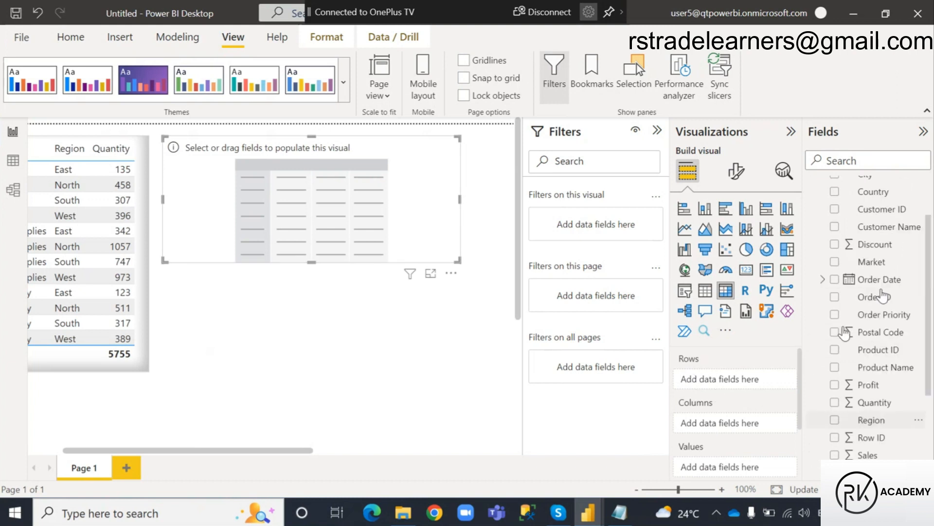
scroll(845, 333, down, 5)
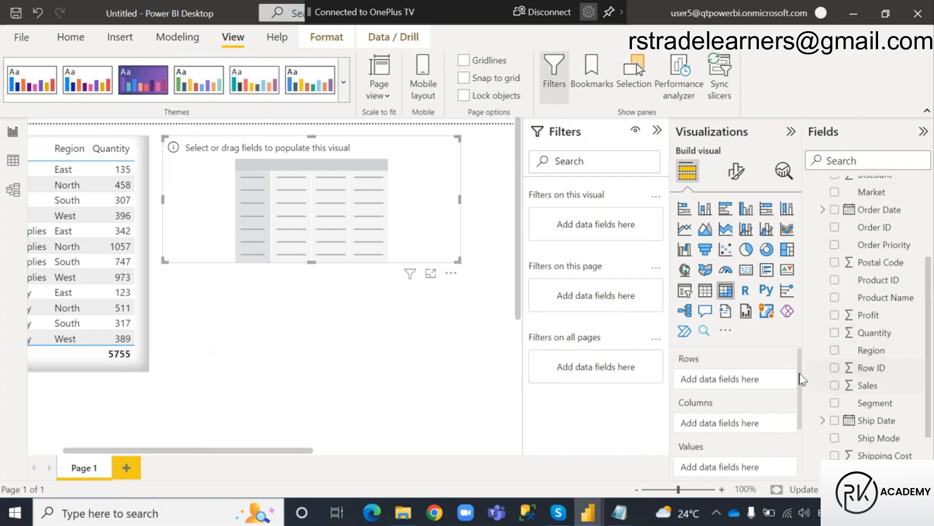
click(835, 279)
scroll(848, 302, up, 5)
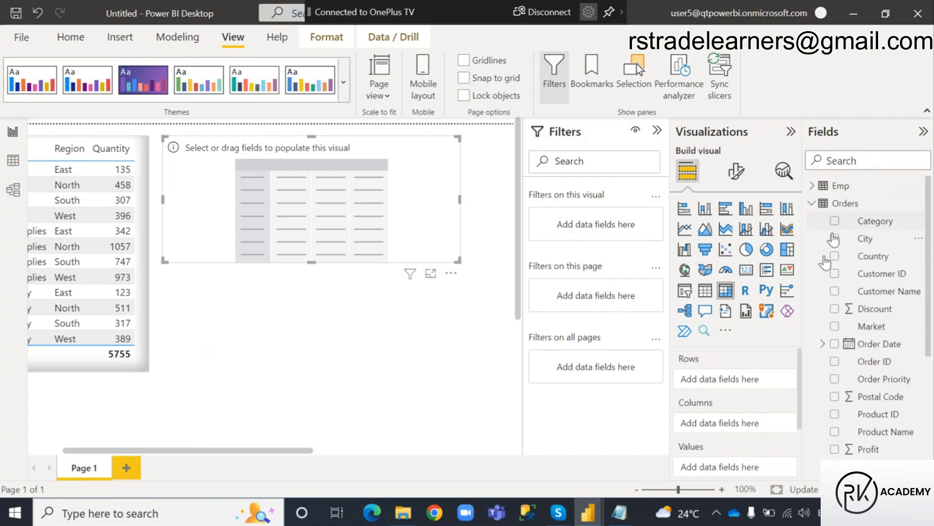
click(835, 221)
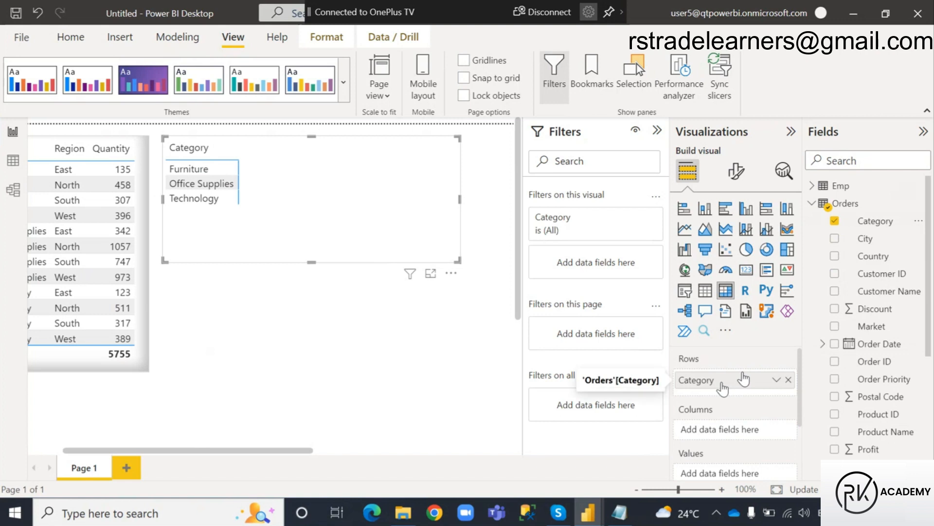
scroll(889, 362, down, 3)
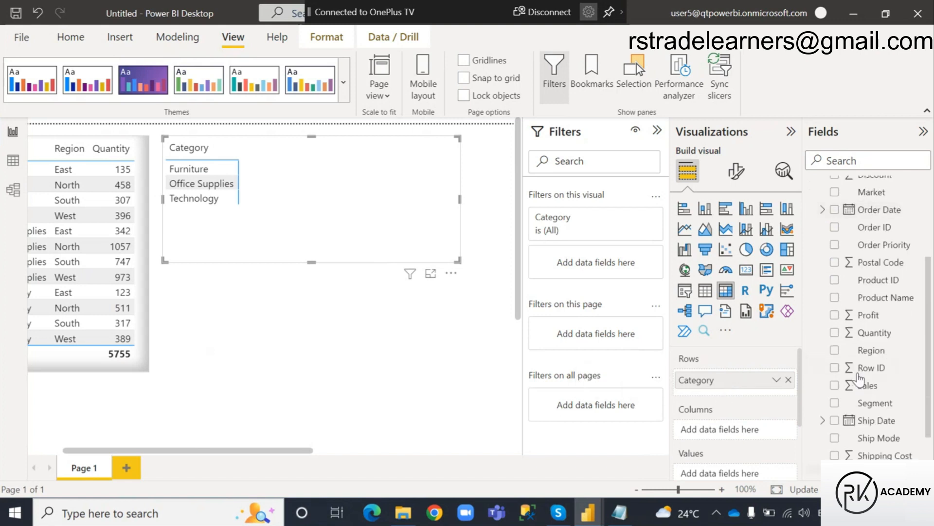
click(835, 350)
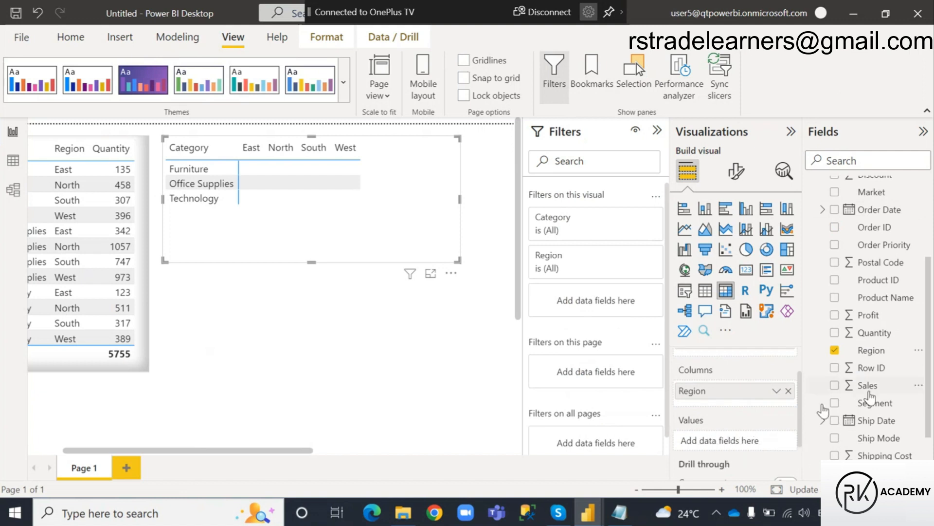
click(835, 333)
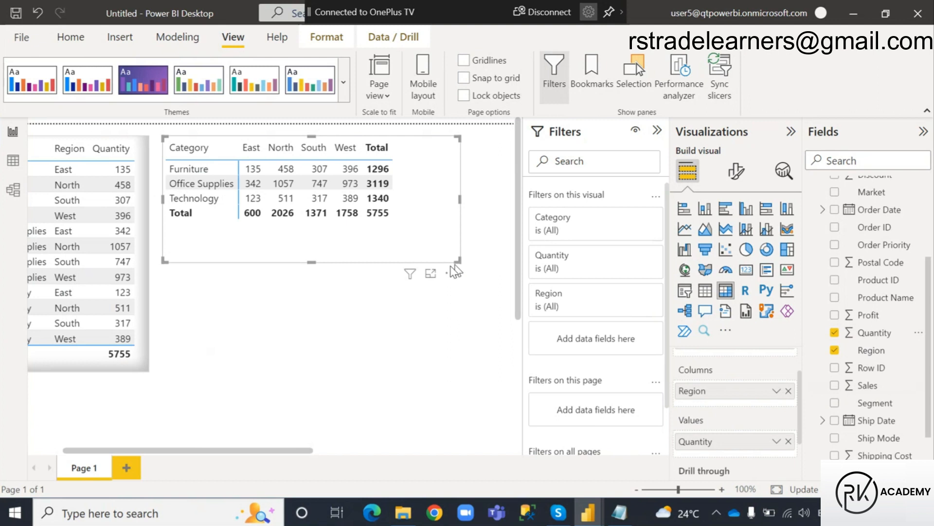
Shrink the matrix frame to fit its data and deselect it.
drag(458, 261, 413, 236)
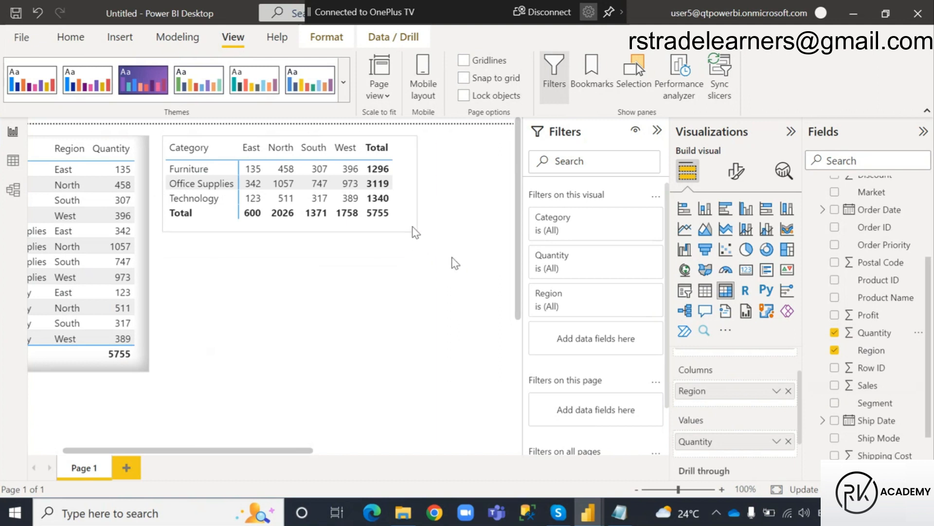
click(428, 253)
drag(309, 452, 261, 454)
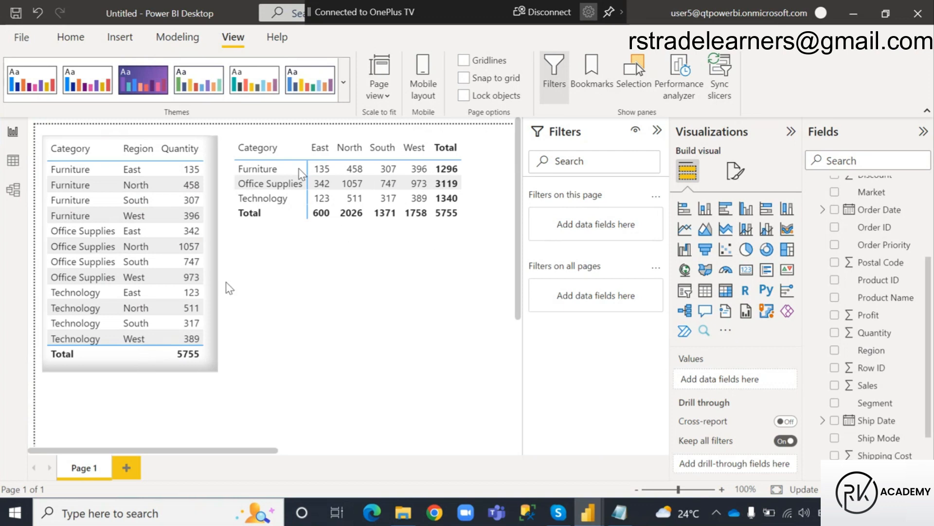
Copy the Category-Region-Quantity table's formatting onto the matrix with Format painter and deselect the matrix.
click(136, 372)
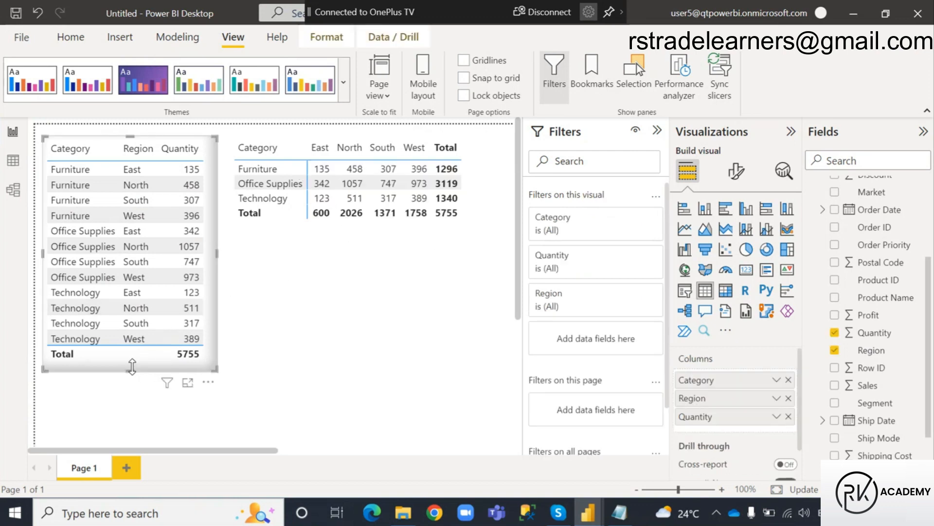
click(72, 38)
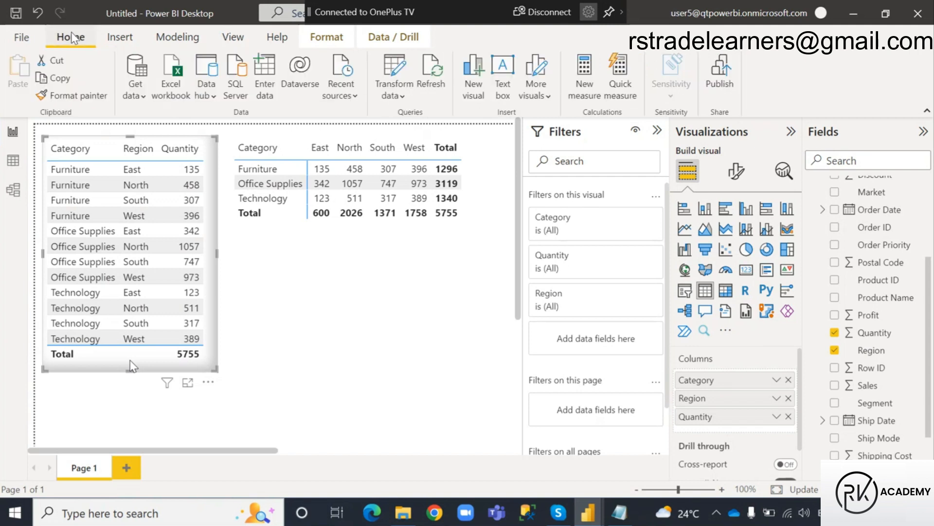
click(64, 97)
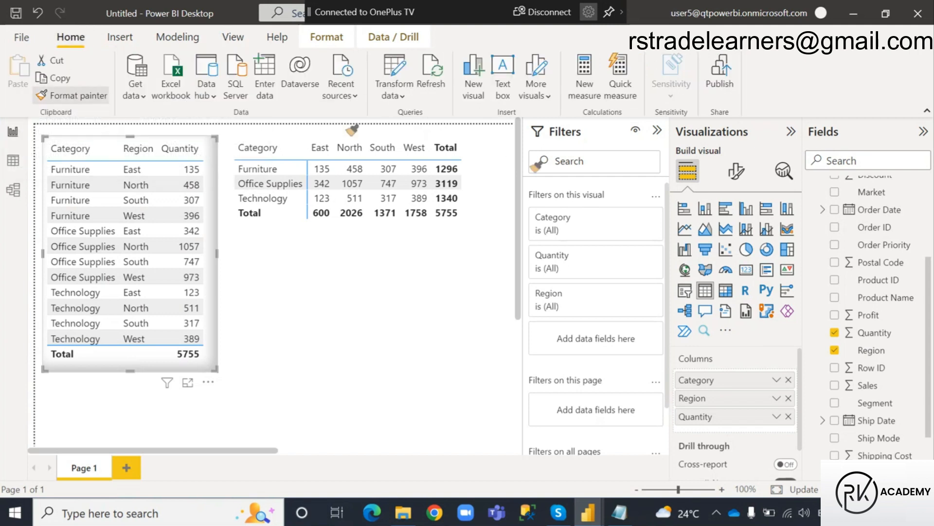
click(479, 164)
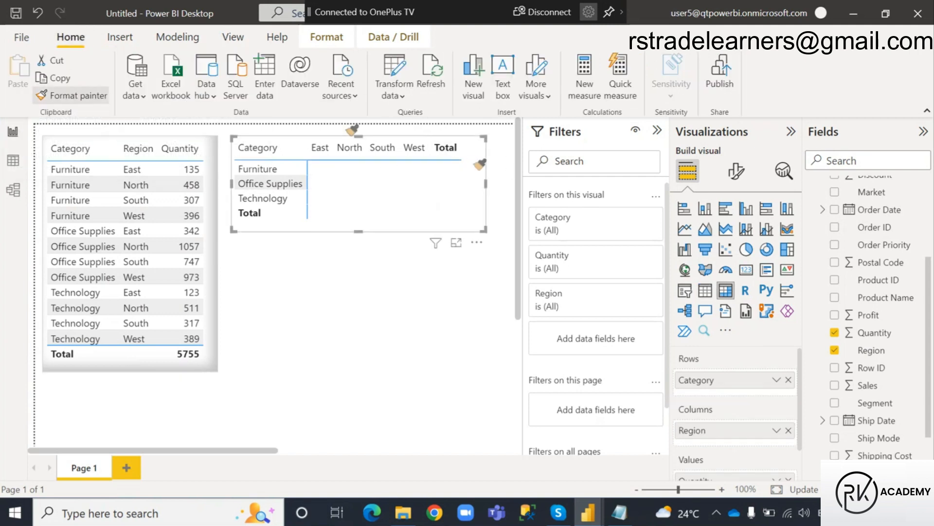
click(381, 350)
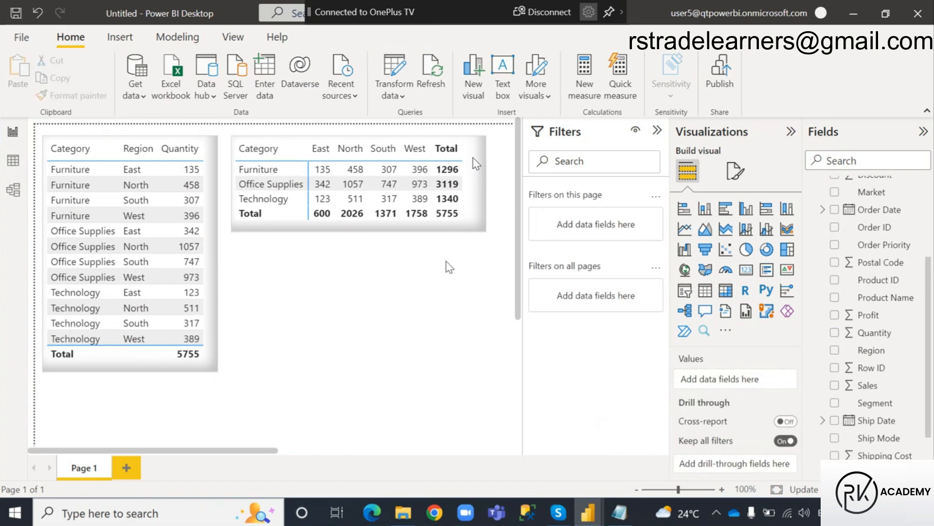
Narrow the matrix frame slightly so it ends just past the Total column, and deselect it.
click(486, 218)
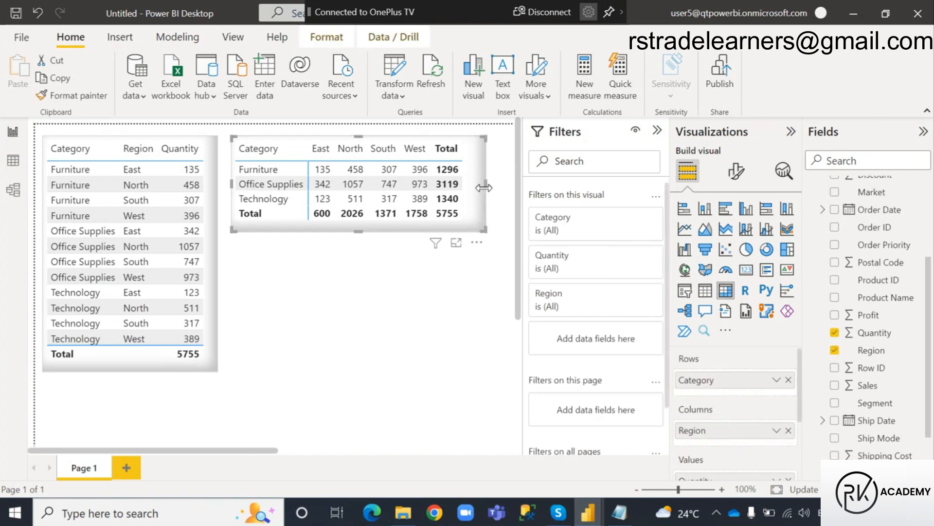
scroll(484, 185, right, 3)
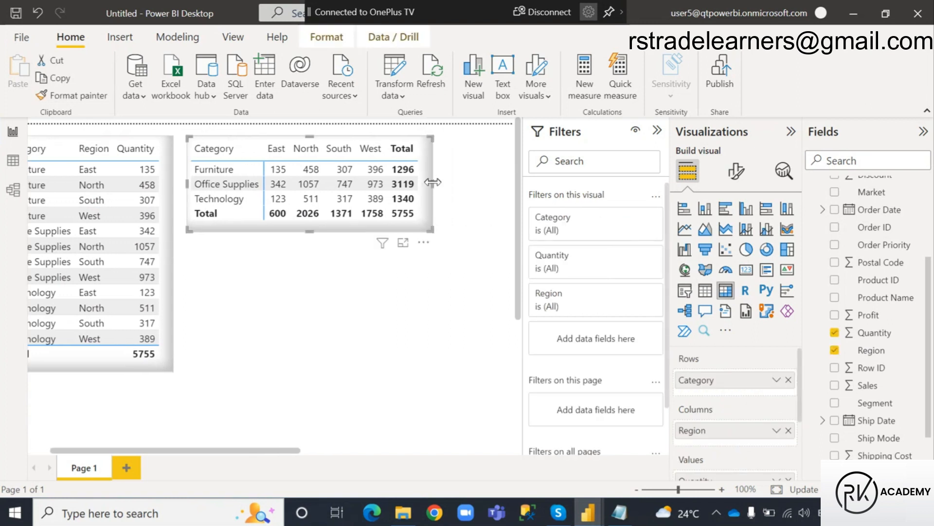
click(409, 314)
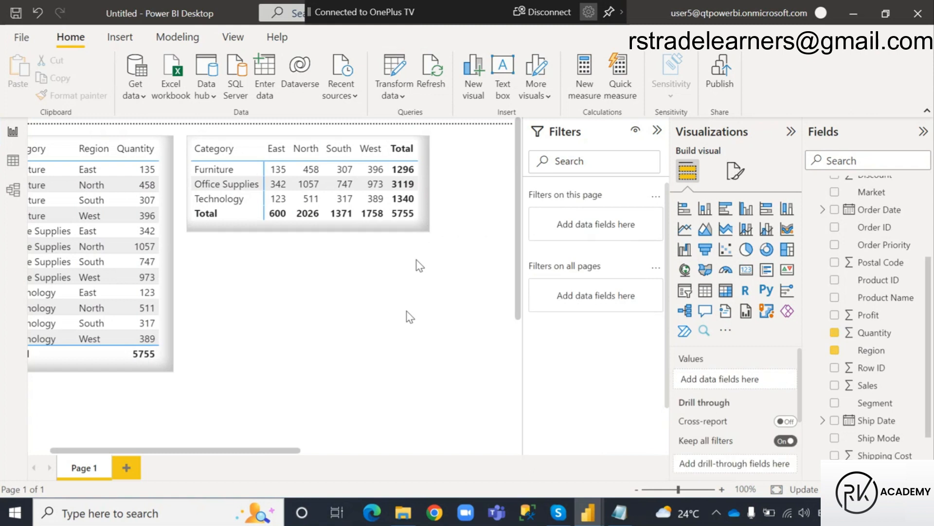
Annotate the screen with red boxes around the table's Furniture-East row and the matching Furniture, East and quantity cells in the matrix.
scroll(295, 451, left, 3)
key(ctrl+2)
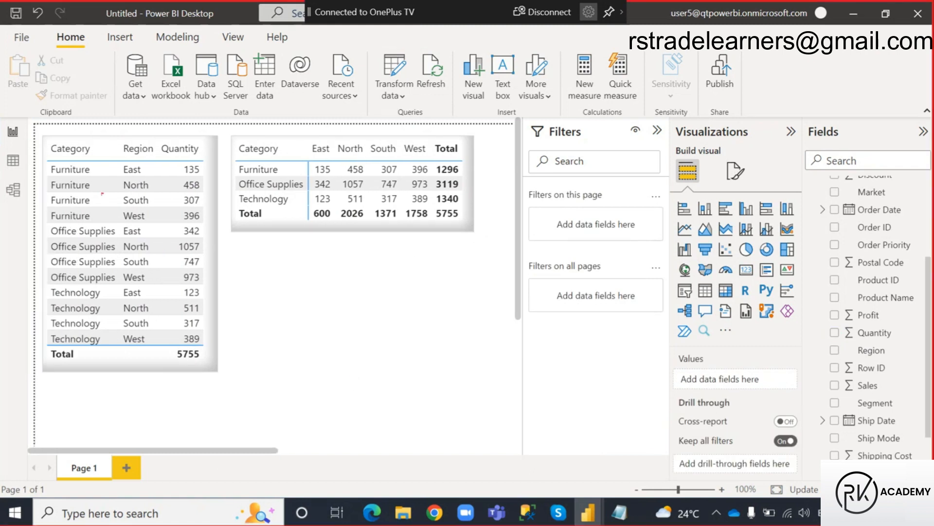
drag(48, 162, 194, 177)
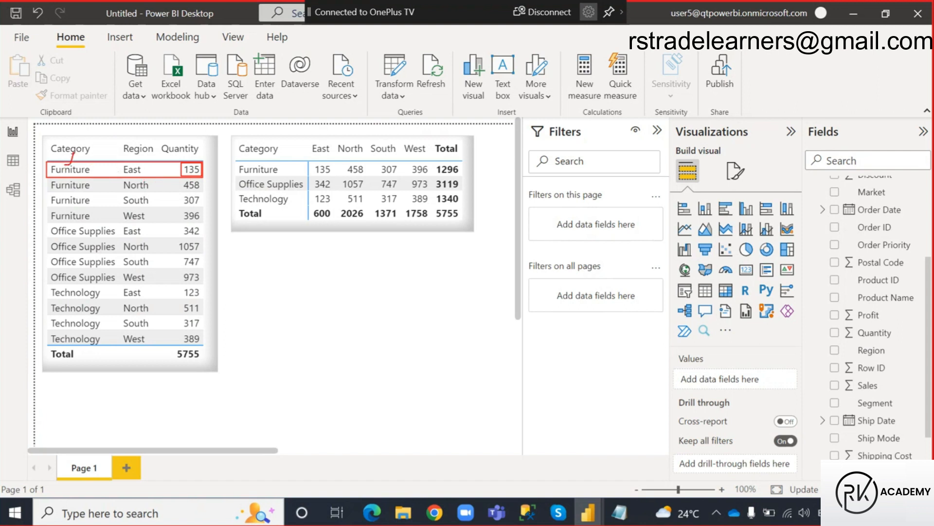
drag(119, 161, 149, 176)
drag(237, 162, 284, 175)
mouse_move(312, 144)
mouse_down()
mouse_move(336, 157)
mouse_move(335, 175)
mouse_up()
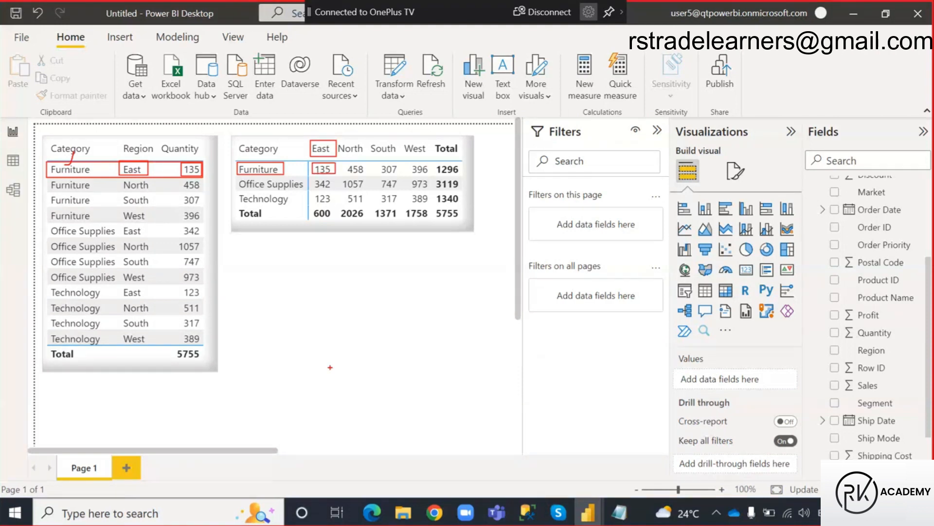
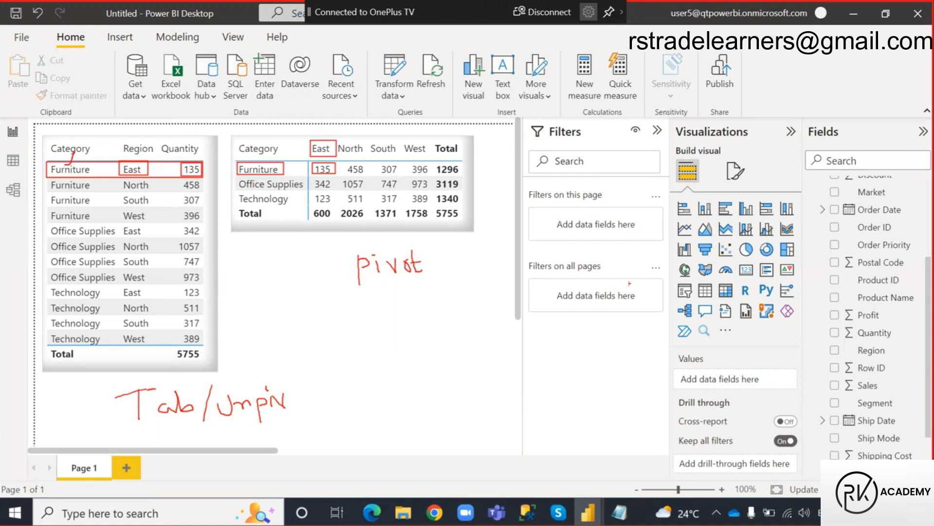
Annotate the handwritten pivot label with a boxed 3 and the unpivot label with a boxed 12.
drag(453, 253, 484, 272)
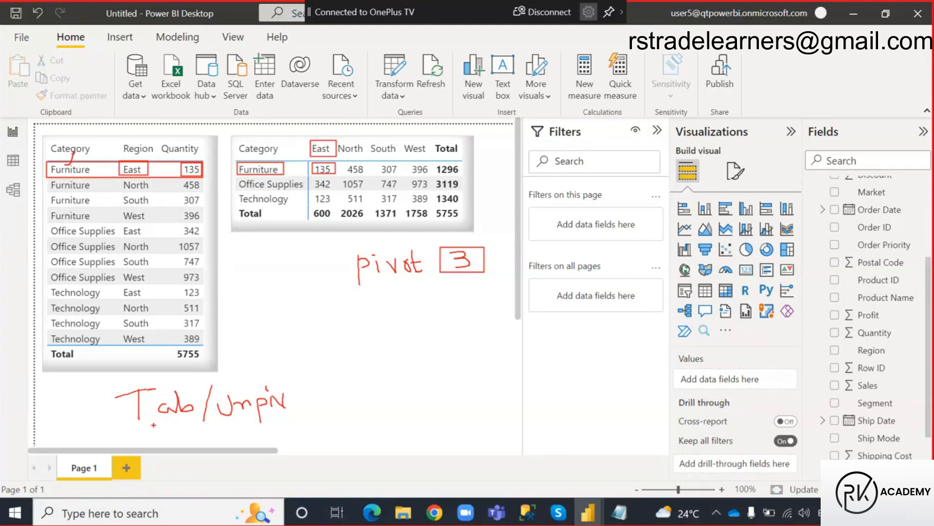
mouse_move(305, 390)
mouse_down()
mouse_move(306, 402)
mouse_move(338, 411)
mouse_up()
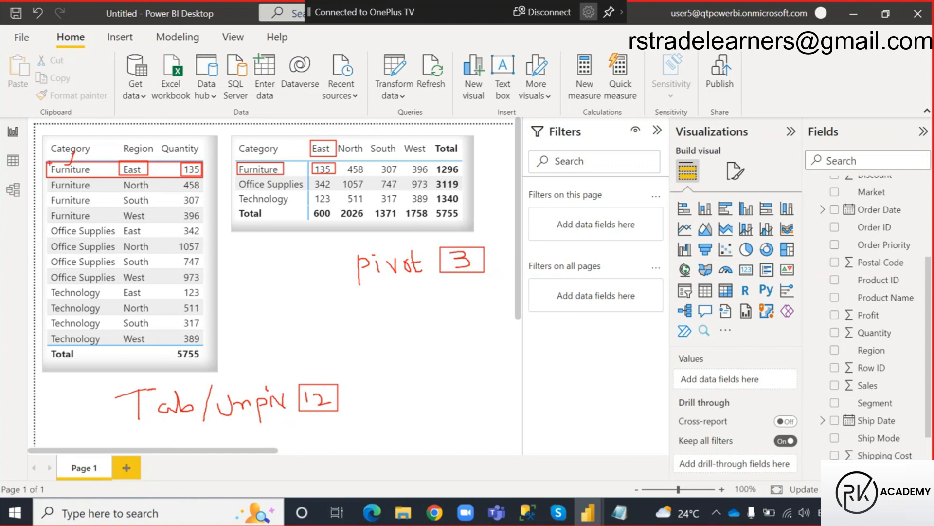
Box the table's Furniture, Office Supplies and Technology row groups and the matrix's three category rows, and clear all drawings.
mouse_move(50, 225)
mouse_down()
mouse_move(114, 284)
mouse_move(210, 285)
mouse_up()
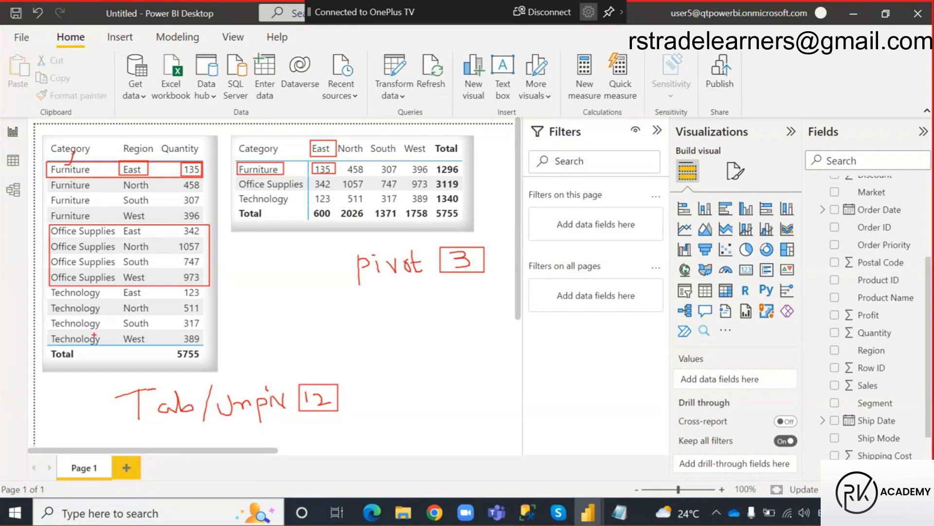
drag(119, 164, 150, 221)
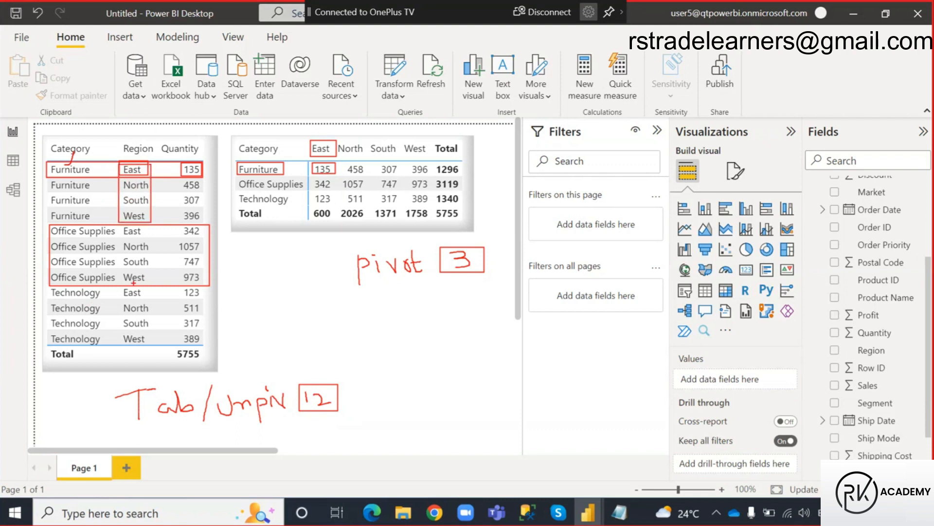
mouse_move(47, 288)
mouse_down()
mouse_move(136, 325)
mouse_move(156, 344)
mouse_up()
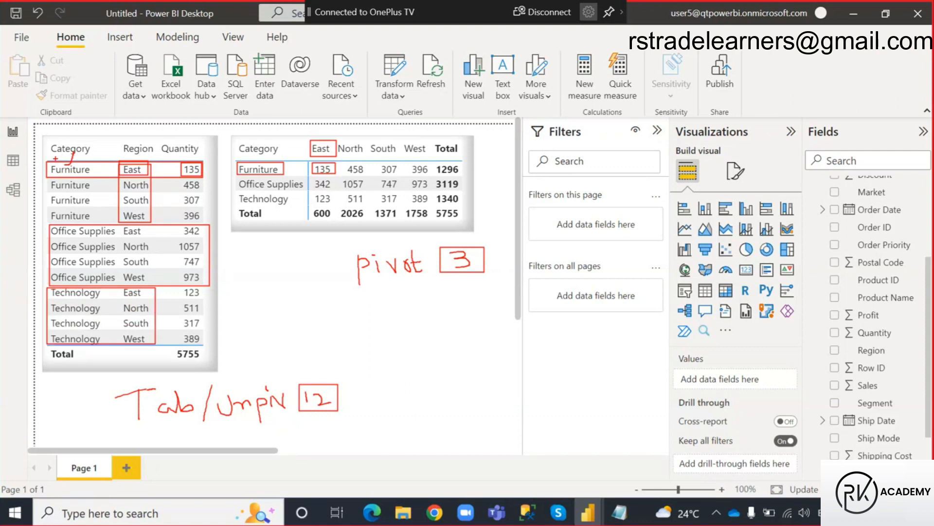
mouse_move(48, 162)
mouse_down()
mouse_move(119, 215)
mouse_move(153, 223)
mouse_up()
drag(302, 407, 310, 402)
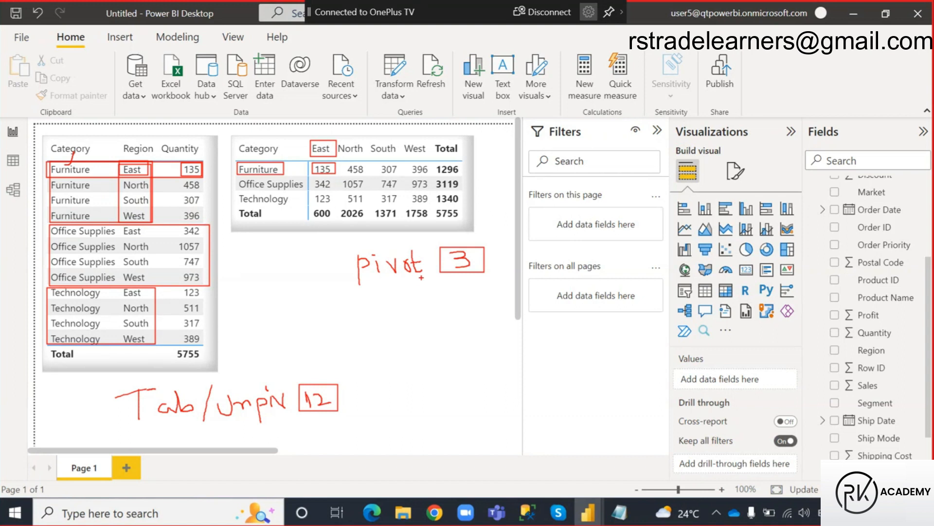
mouse_move(236, 161)
mouse_down()
mouse_move(258, 181)
mouse_move(343, 205)
mouse_move(441, 208)
mouse_move(434, 206)
mouse_up()
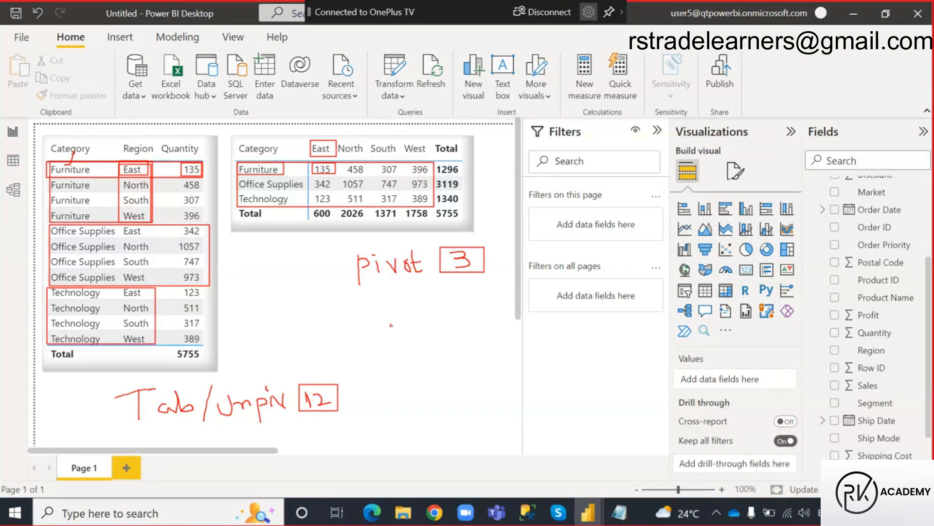
key(Escape)
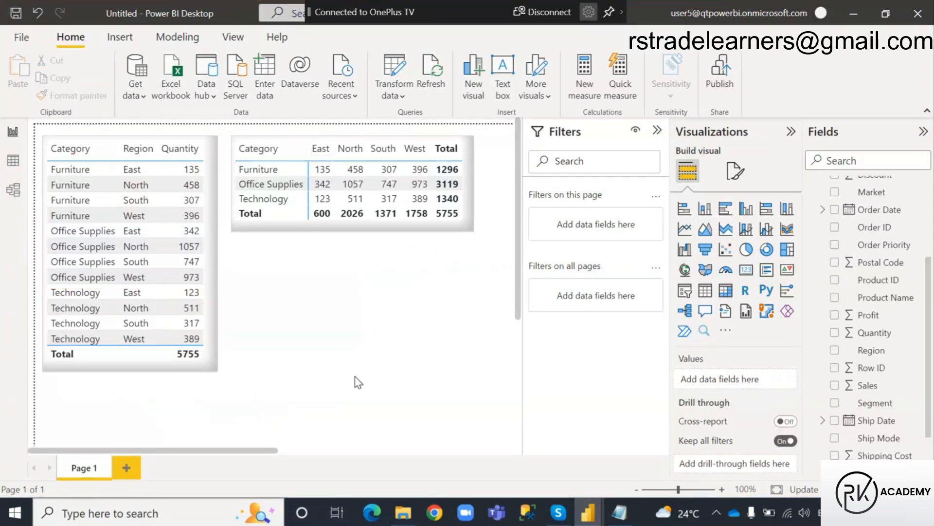
Select the table and the matrix in turn to compare their fields, and switch to the Power Query Editor.
click(156, 368)
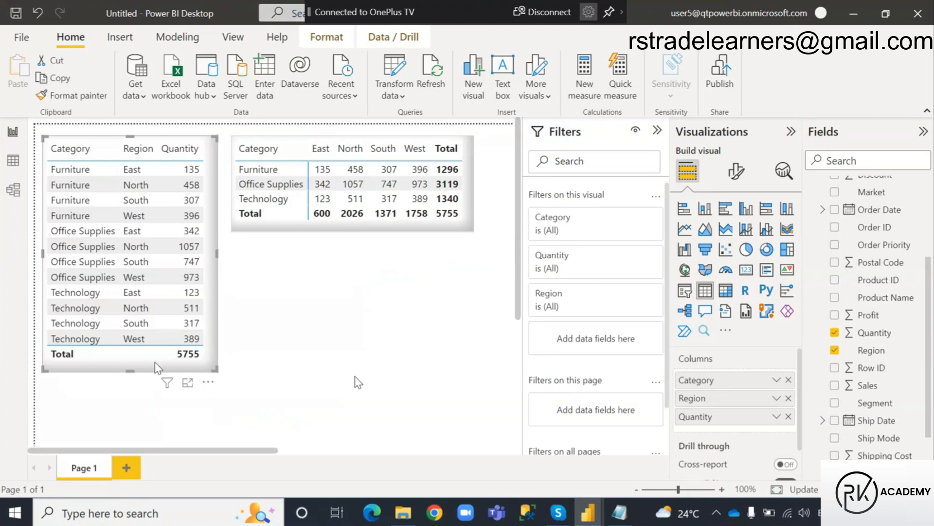
click(386, 226)
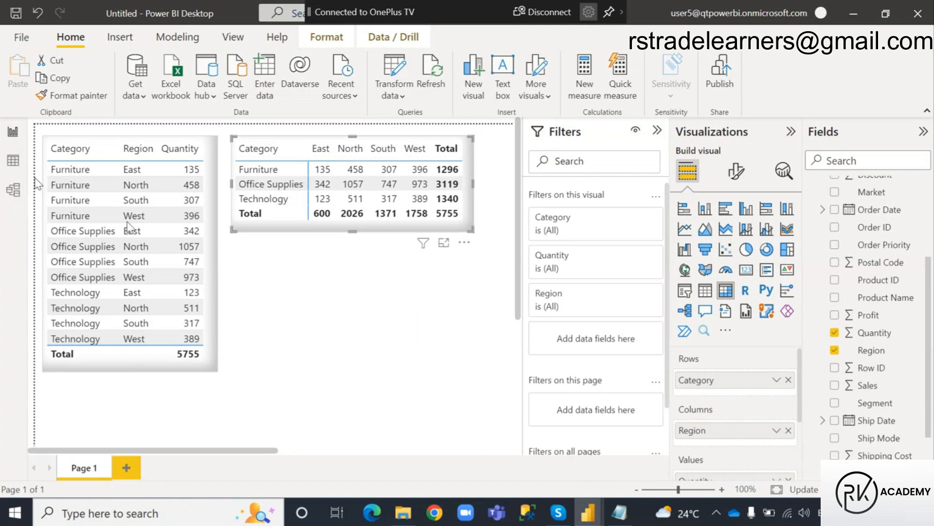
mouse_move(588, 511)
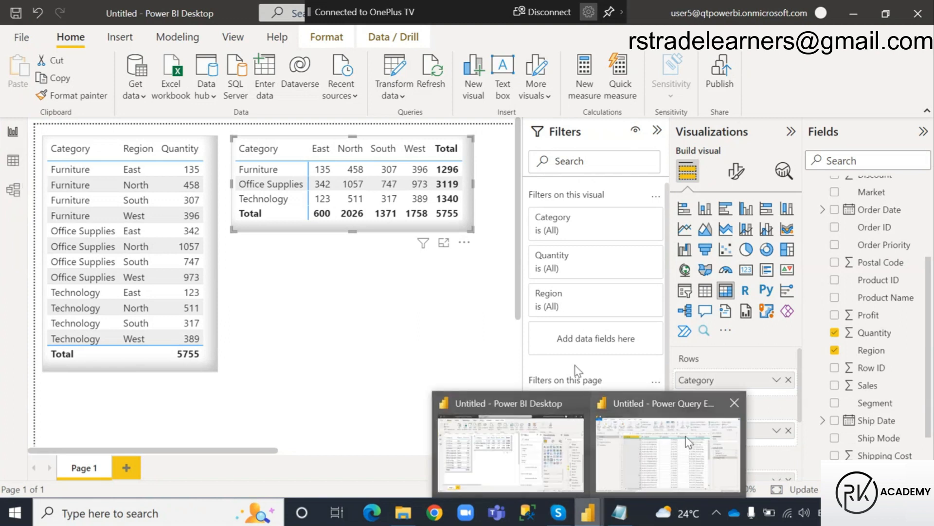
click(667, 441)
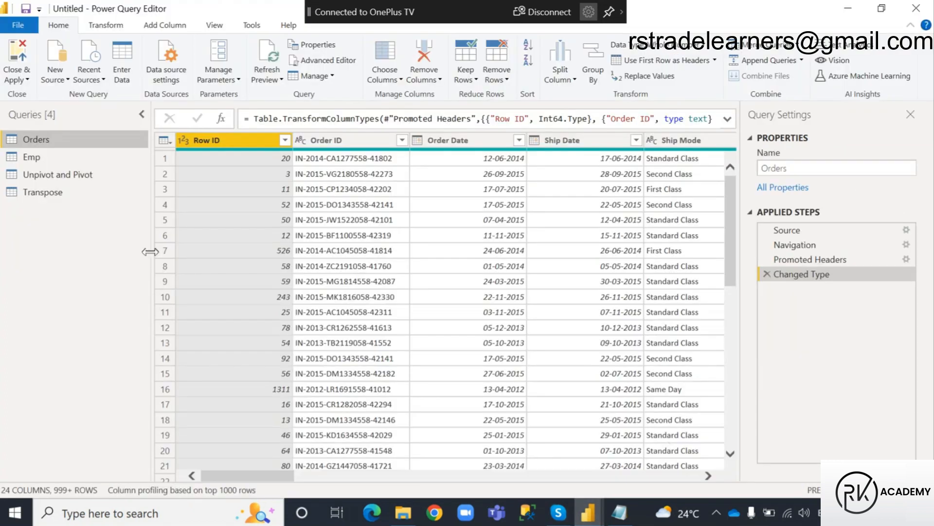
Duplicate the Unpivot and Pivot query.
click(79, 174)
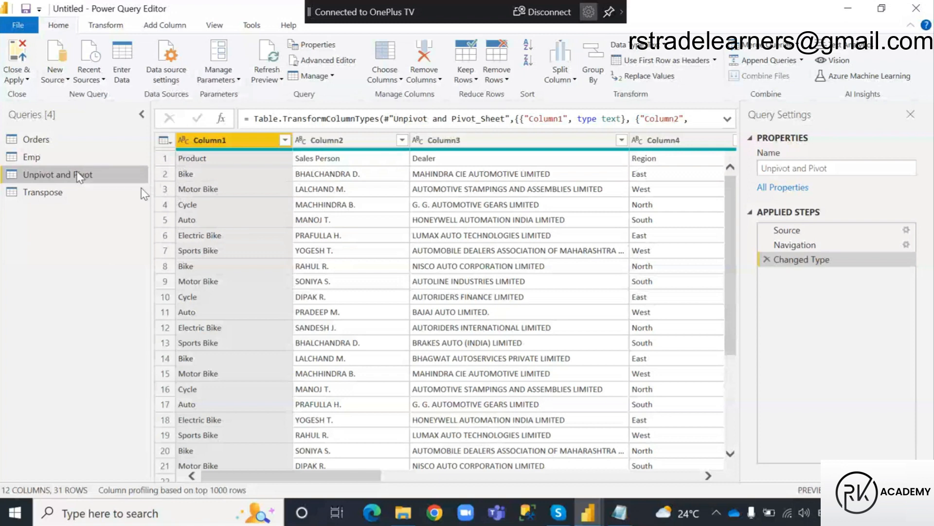
right_click(77, 173)
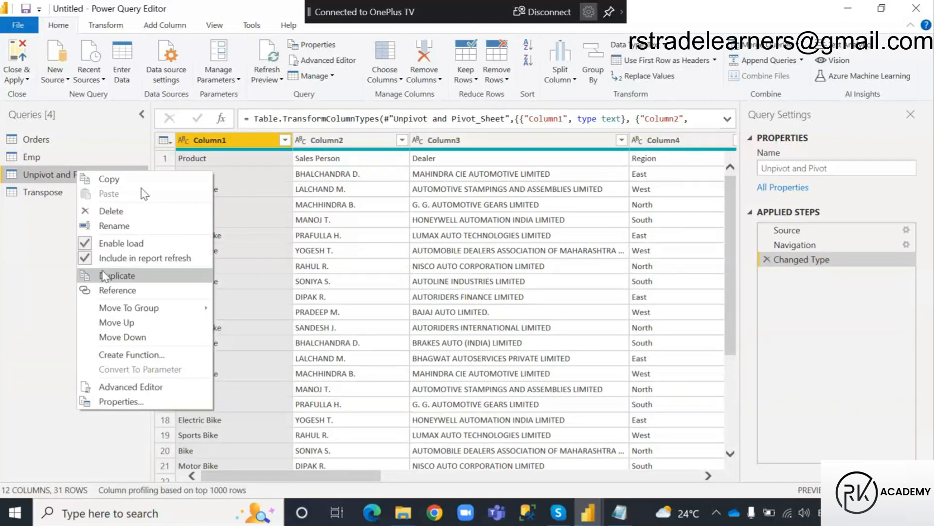
click(35, 179)
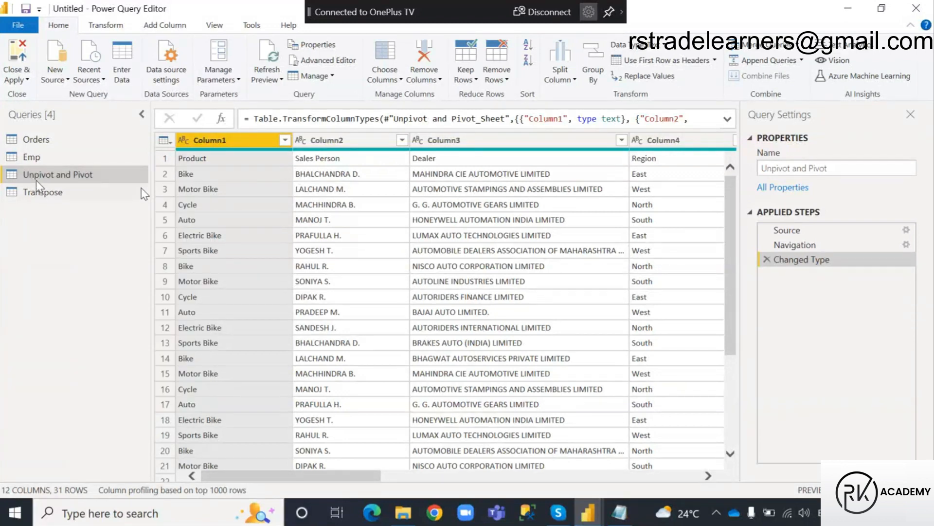
right_click(89, 179)
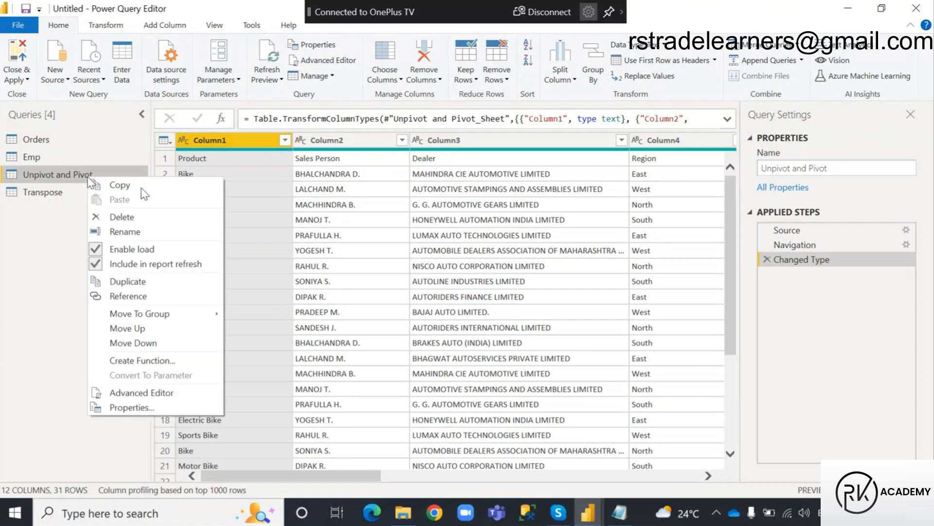
click(121, 281)
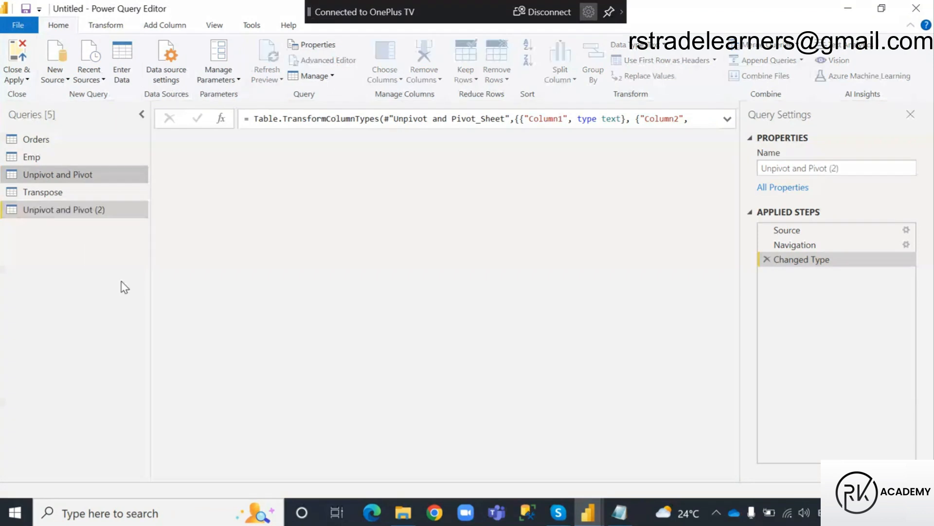
Rename the duplicated query as Unpivot.
double_click(81, 213)
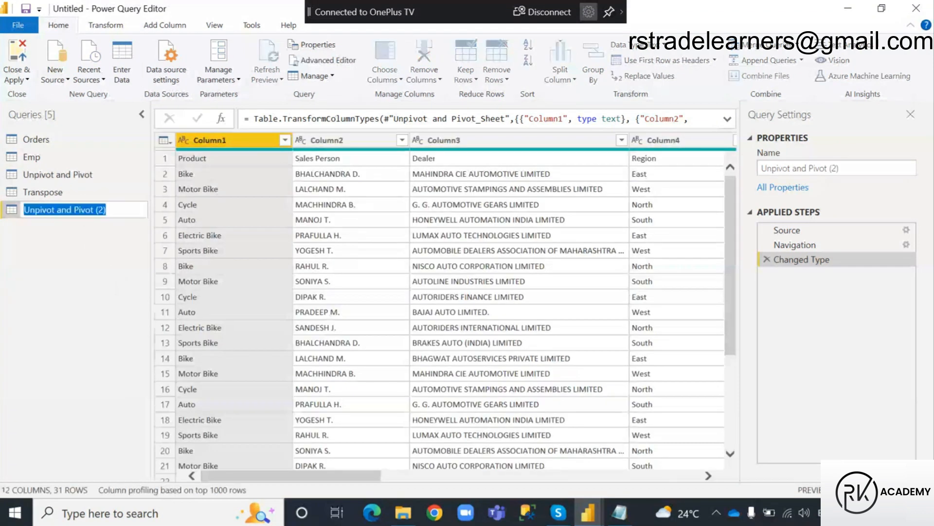
click(75, 210)
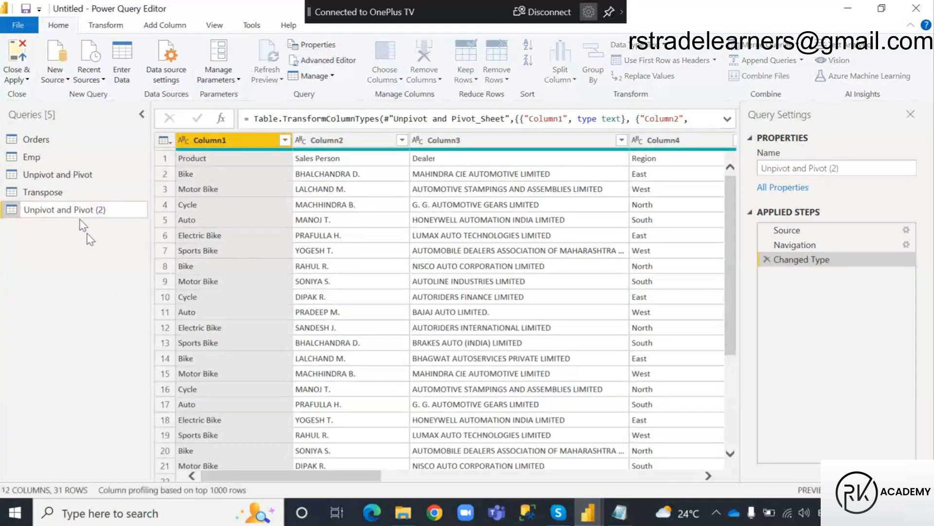
click(113, 212)
key(BackSpace)
key(BackSpace)
key(BackSpace)
key(BackSpace)
key(BackSpace)
key(BackSpace)
key(BackSpace)
key(BackSpace)
key(BackSpace)
key(BackSpace)
key(BackSpace)
key(BackSpace)
key(BackSpace)
key(BackSpace)
key(Return)
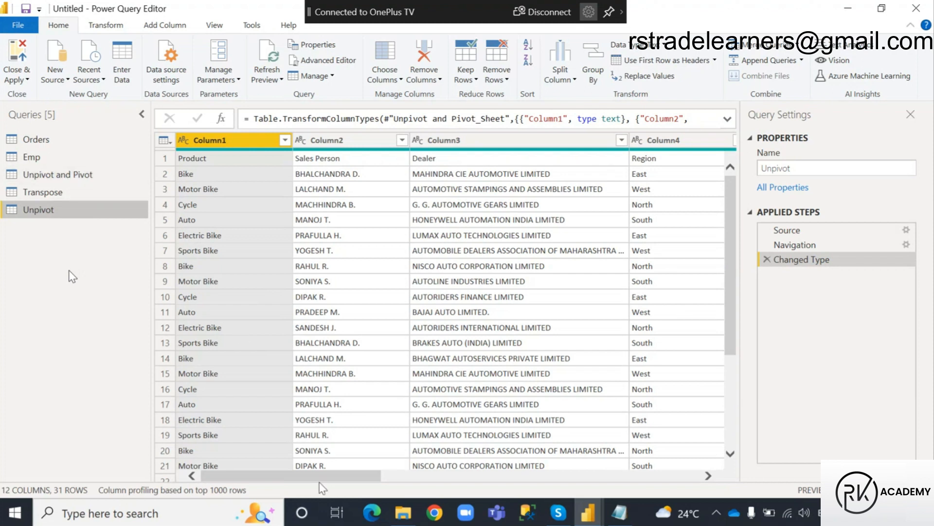
Compare the data of the original Unpivot and Pivot query with the Unpivot copy.
click(52, 176)
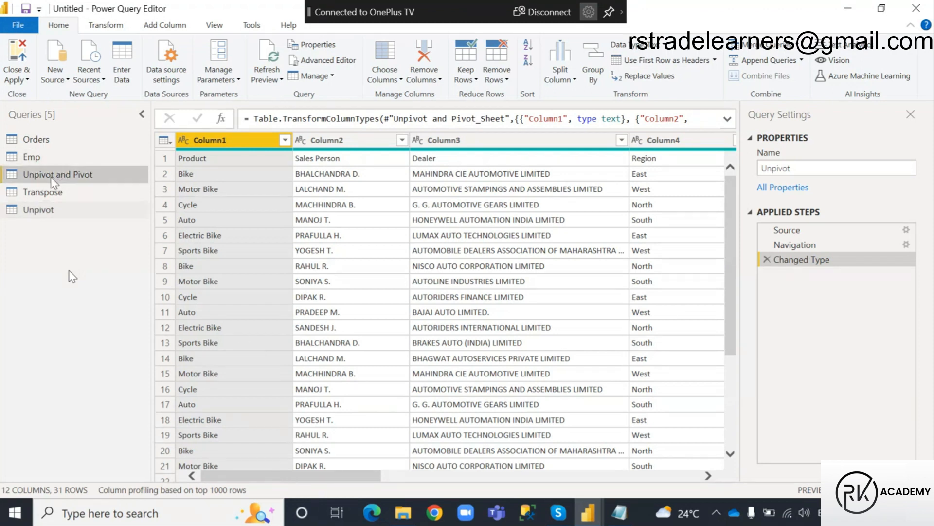
click(51, 214)
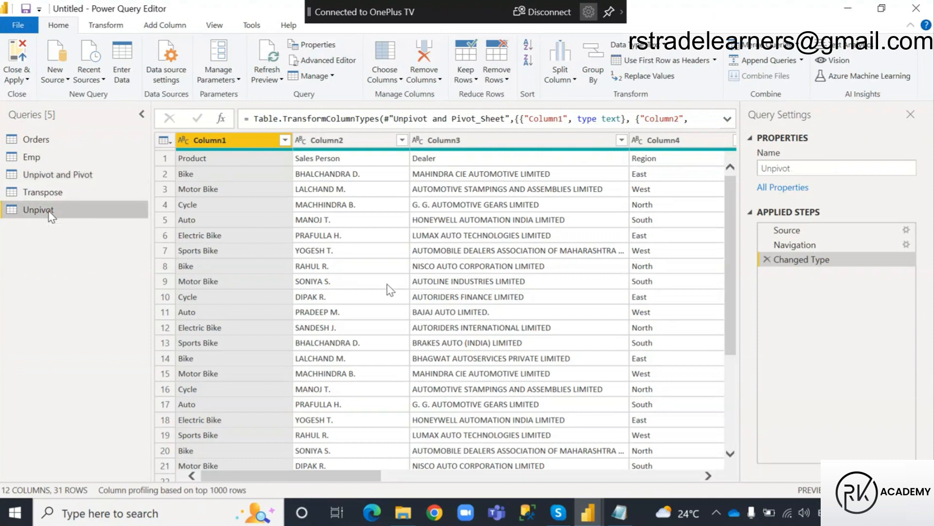
mouse_move(282, 476)
mouse_down()
mouse_move(440, 482)
mouse_move(284, 481)
mouse_up()
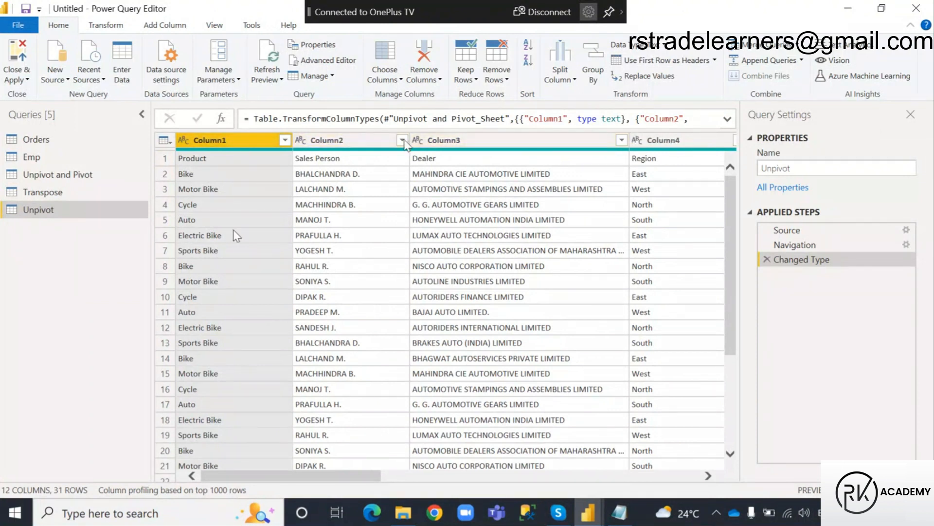
Annotate the first data row and the generic Column1, Column2 and Column3 headers with boxes and arrows, and clear the drawings.
key(ctrl+2)
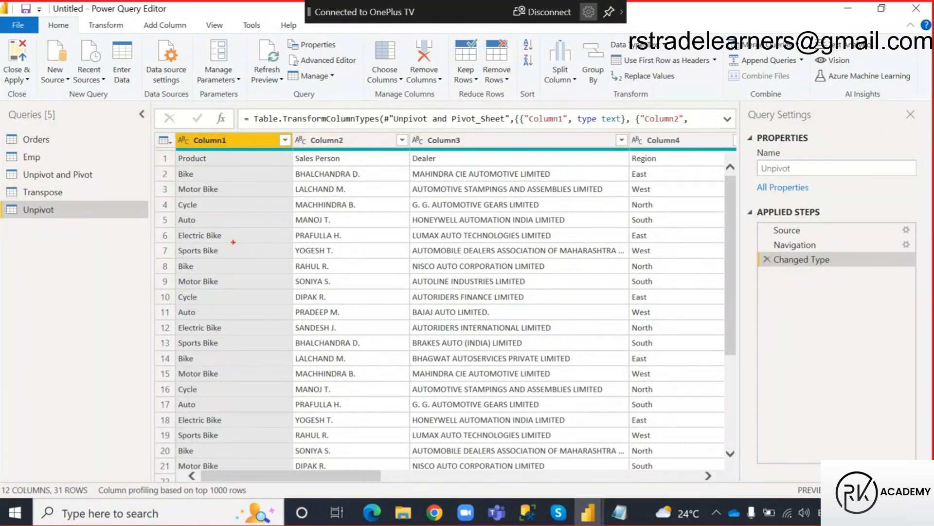
mouse_move(173, 151)
mouse_down()
mouse_move(303, 164)
mouse_move(683, 165)
mouse_up()
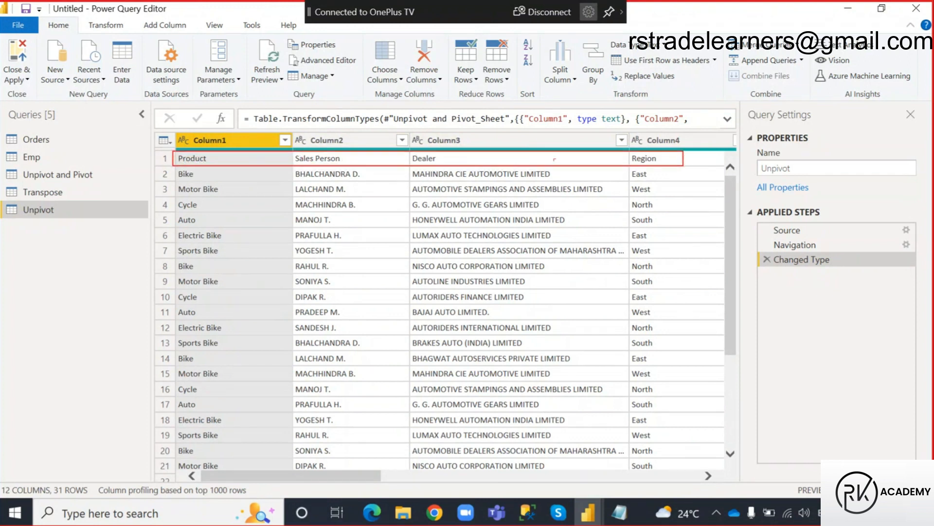
mouse_move(176, 160)
mouse_down()
mouse_move(164, 143)
mouse_move(183, 133)
mouse_up()
mouse_move(191, 133)
mouse_down()
mouse_move(245, 150)
mouse_move(227, 155)
mouse_up()
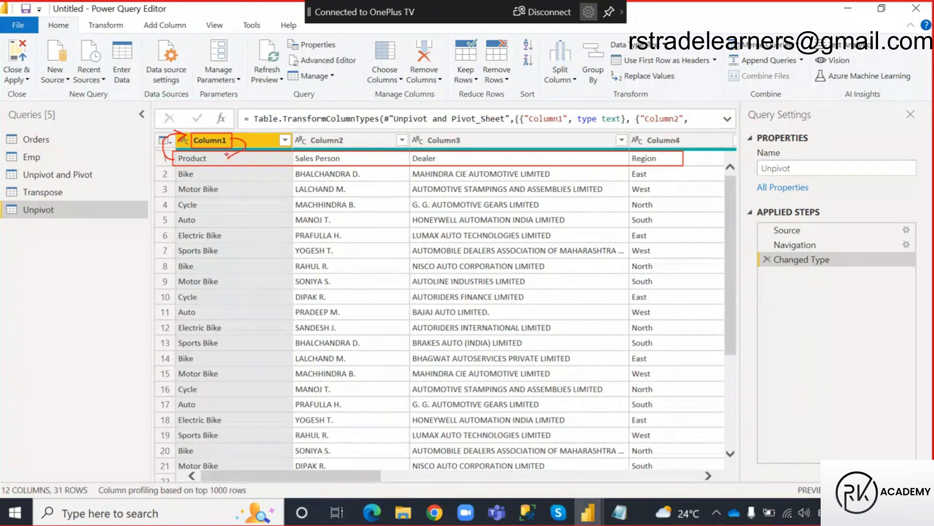
mouse_move(309, 134)
mouse_down()
mouse_move(353, 146)
mouse_move(368, 139)
mouse_move(346, 155)
mouse_move(353, 146)
mouse_up()
mouse_move(426, 132)
mouse_down()
mouse_move(470, 146)
mouse_move(450, 156)
mouse_move(460, 161)
mouse_up()
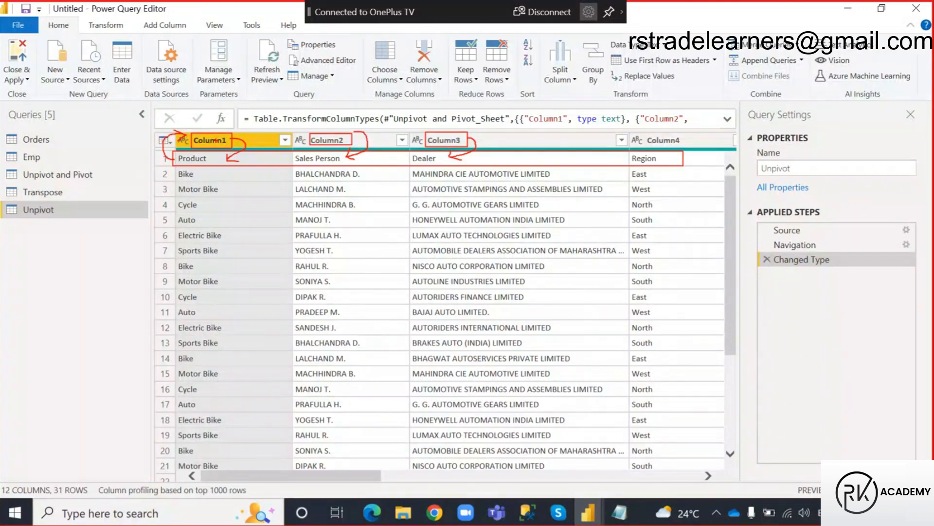
key(Escape)
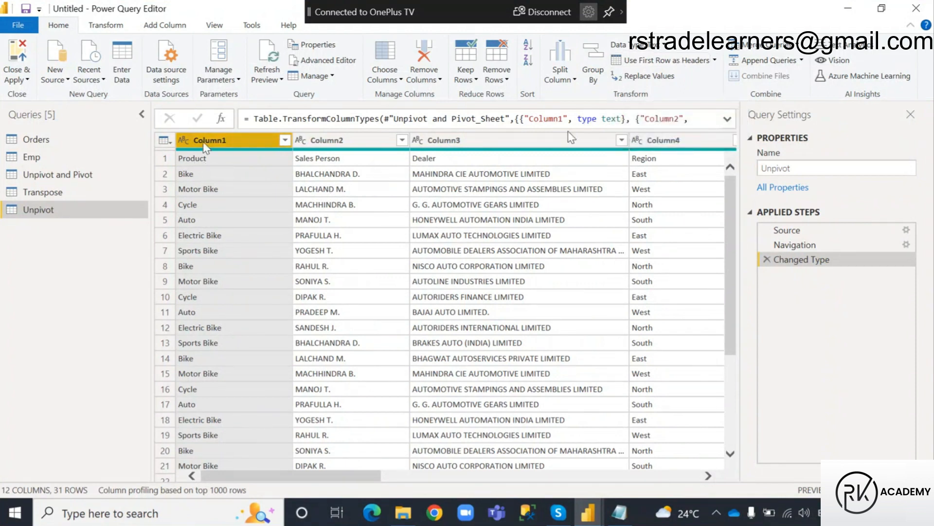
Promote the first row of the Unpivot query to column headers.
click(666, 66)
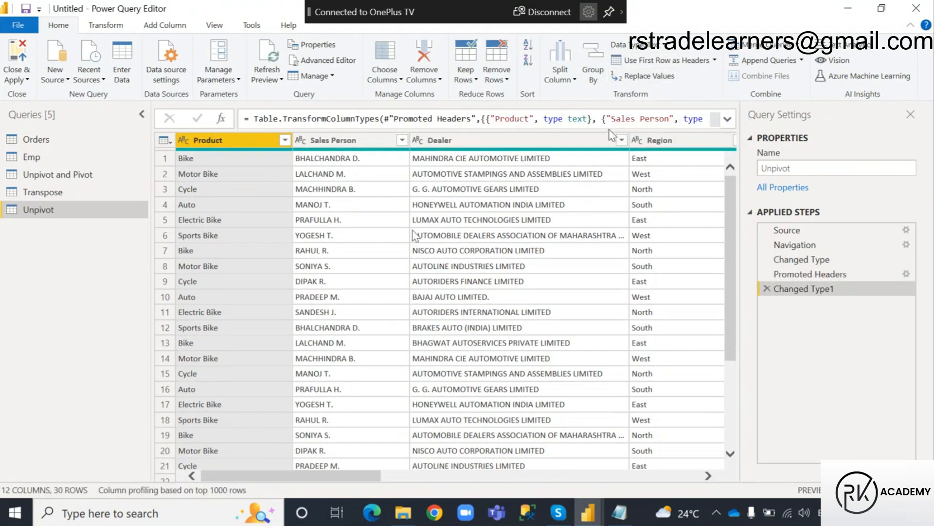
Examine the Unpivot query's Region column and the yearly columns from 2009 onward.
mouse_move(264, 482)
mouse_down()
mouse_move(437, 482)
mouse_move(281, 483)
mouse_up()
drag(298, 479, 224, 509)
drag(335, 475, 428, 476)
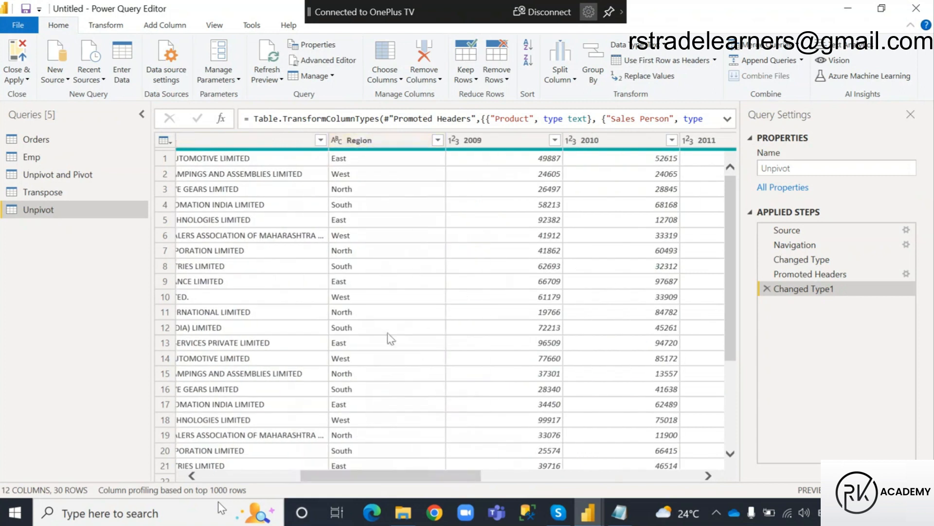
drag(386, 482, 432, 483)
click(360, 140)
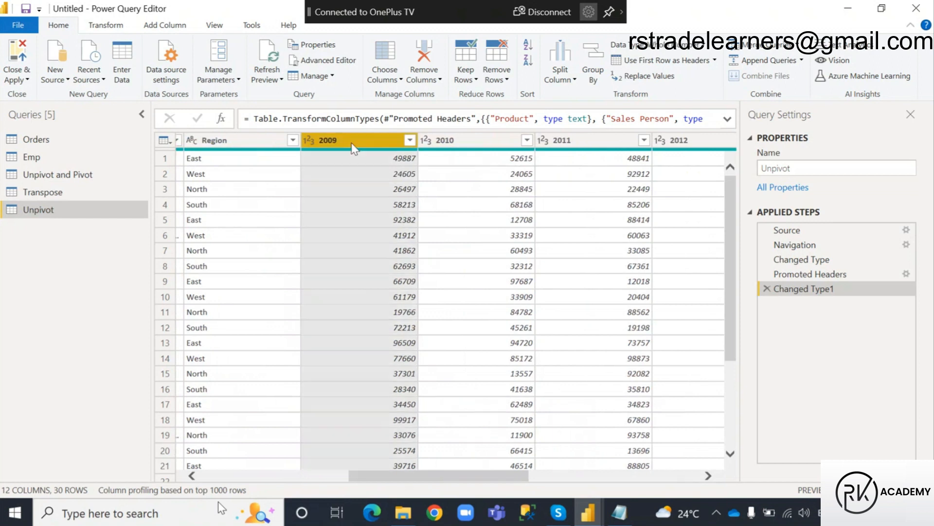
click(449, 140)
click(346, 139)
click(458, 140)
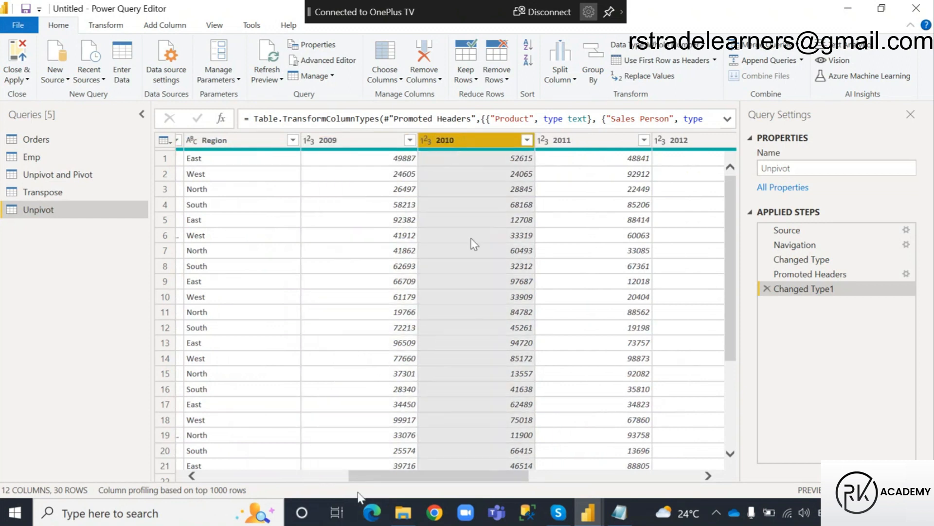
drag(437, 481, 466, 475)
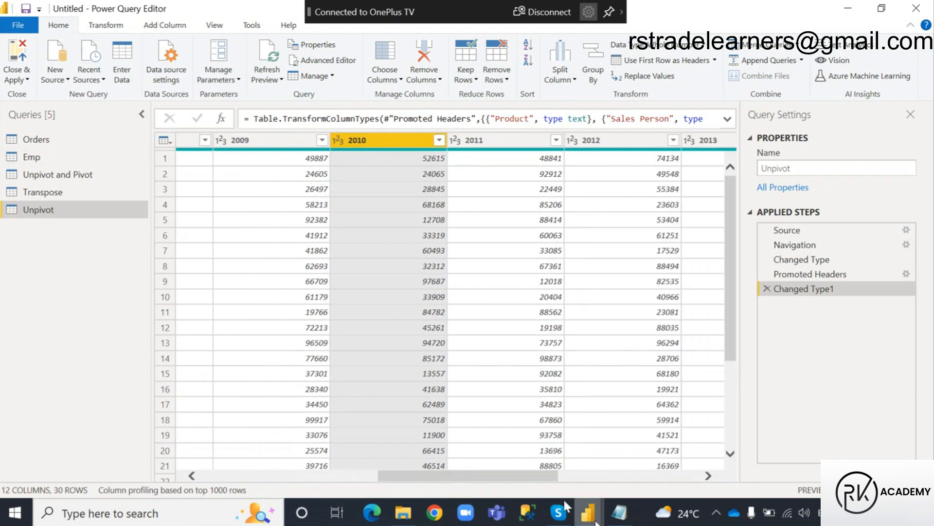
Switch back to the Power BI Desktop report and apply the pending query changes.
mouse_move(594, 520)
click(515, 447)
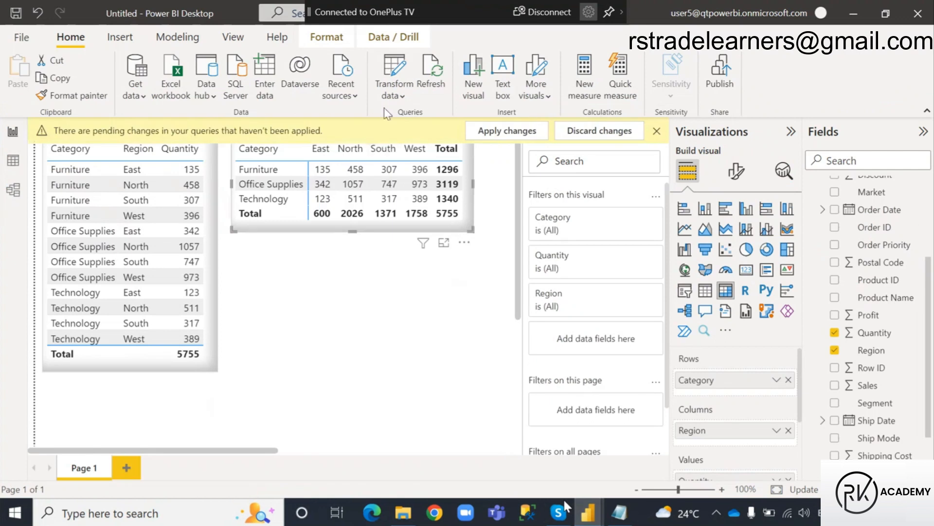
click(506, 131)
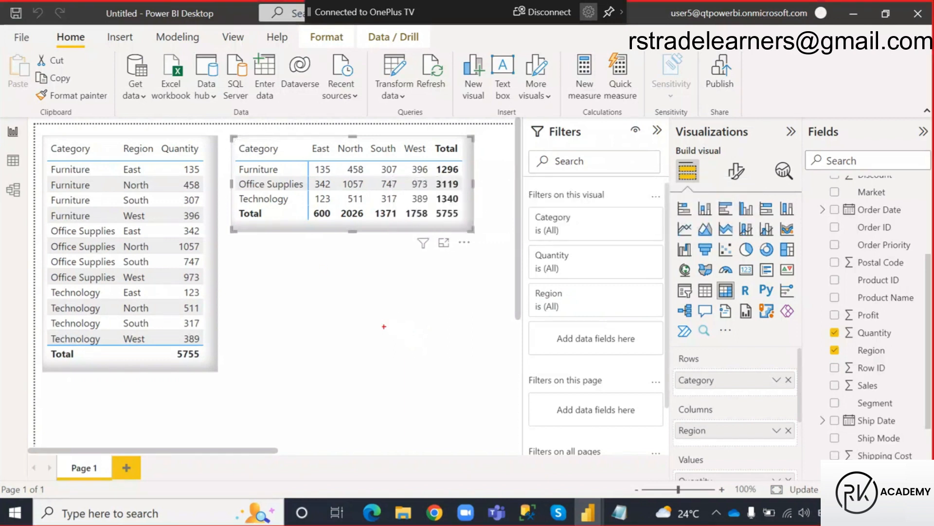
Annotate the matrix with boxes around its region headers and values and handwritten year labels 9 to 12, and clear the drawings.
drag(309, 142, 334, 155)
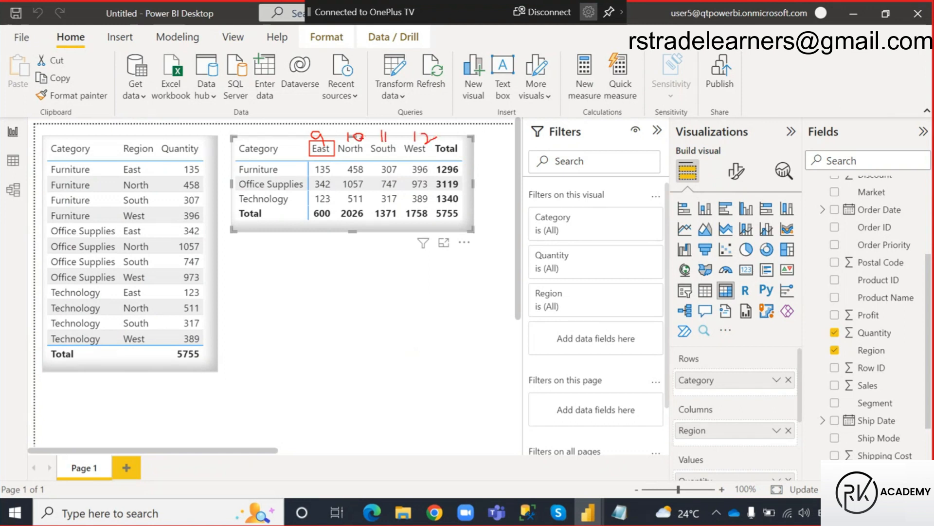
drag(300, 125, 441, 143)
drag(310, 162, 432, 209)
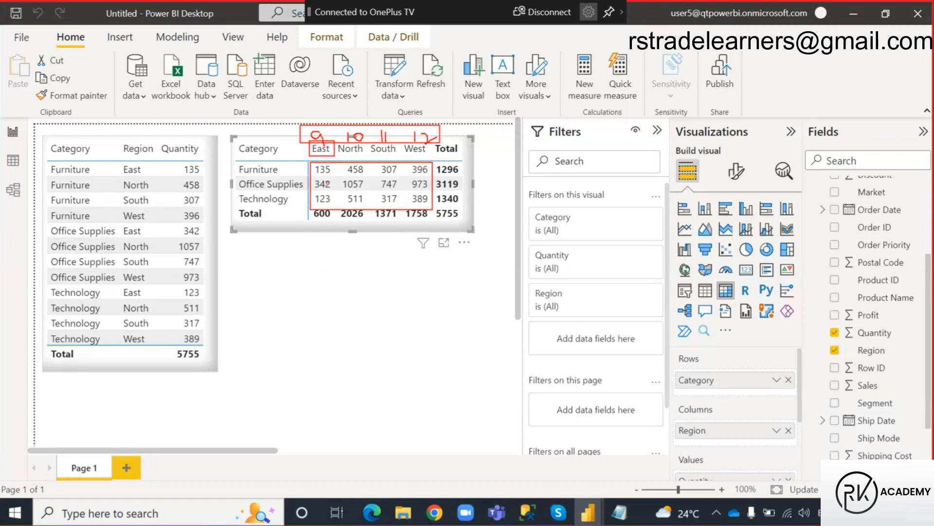
mouse_move(320, 109)
mouse_down()
mouse_move(321, 129)
mouse_move(346, 128)
mouse_up()
drag(476, 134, 500, 155)
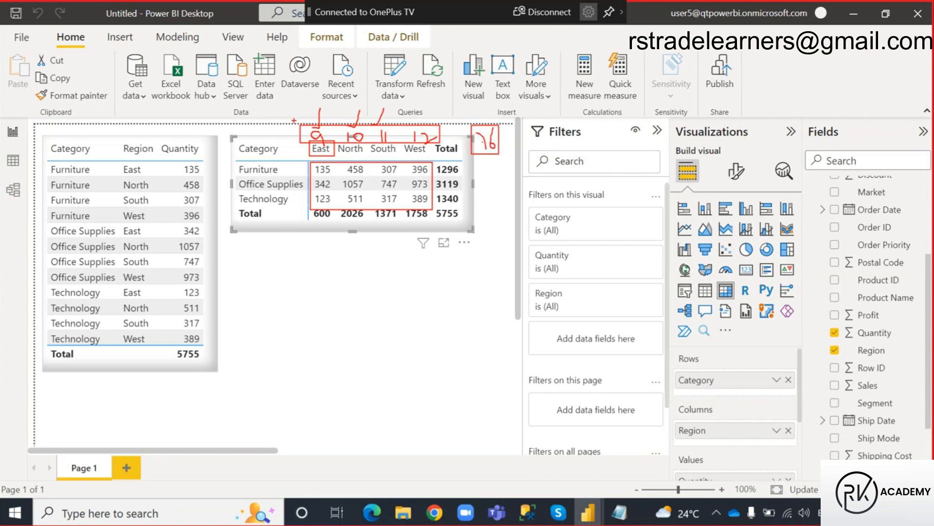
drag(305, 123, 501, 150)
key(Escape)
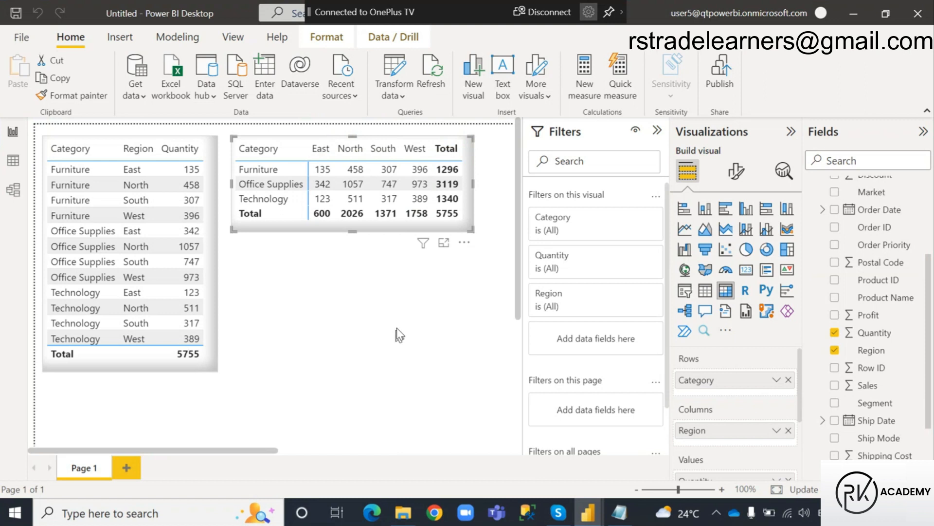
Switch to Power Query Editor and examine the Unpivot query's Dealer, Region and yearly columns.
key(alt+Tab)
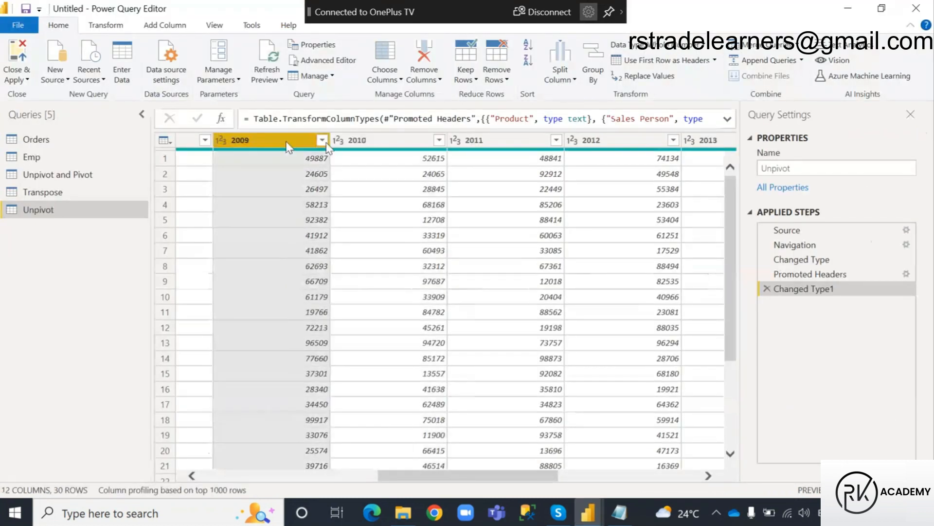
drag(428, 477, 329, 476)
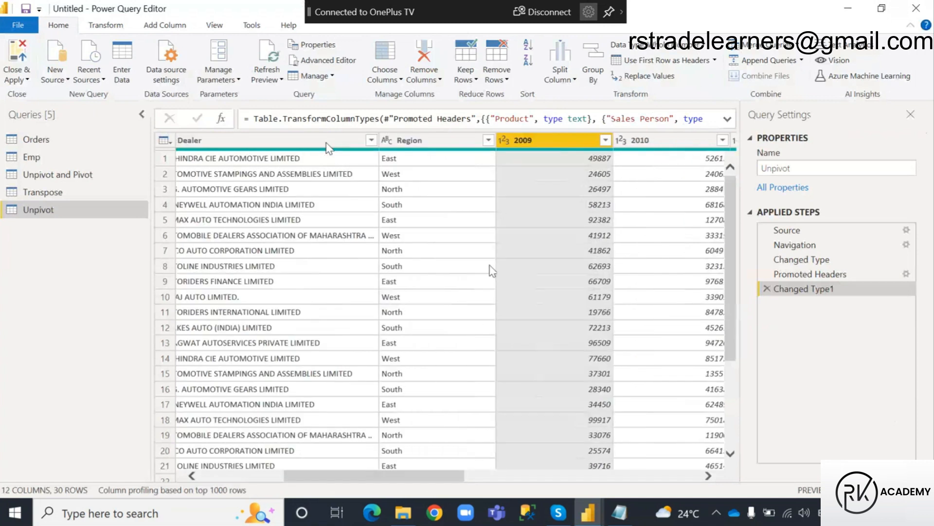
drag(404, 477, 531, 477)
click(486, 145)
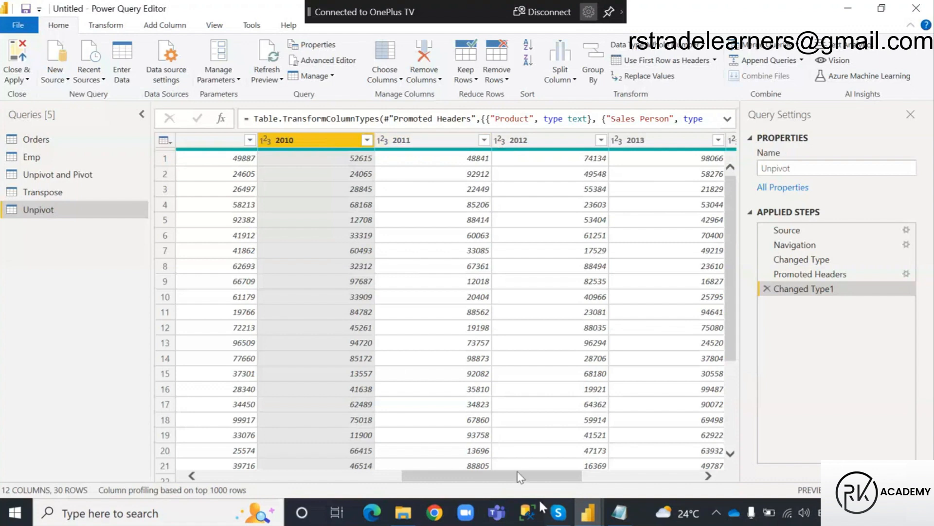
drag(515, 479, 351, 479)
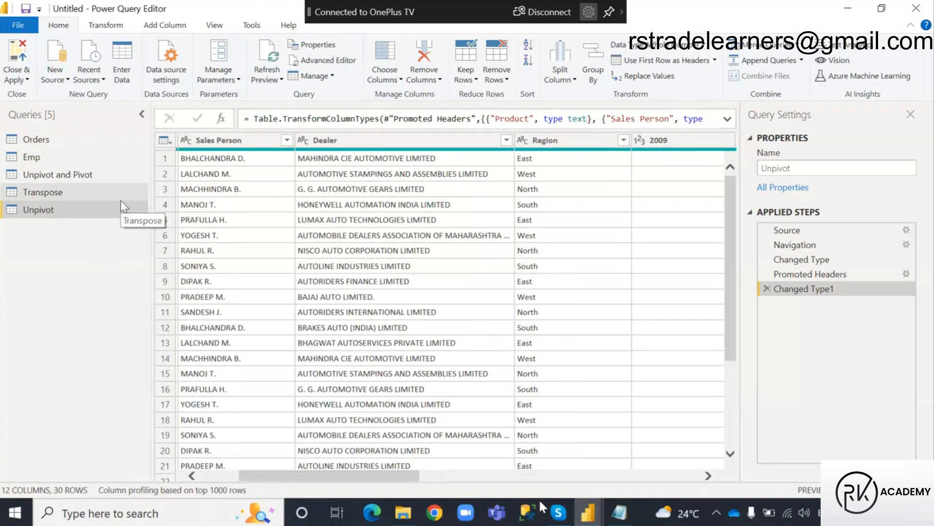
Apply the pending query changes without closing Power Query Editor, and switch back to the Power BI Desktop report.
click(27, 81)
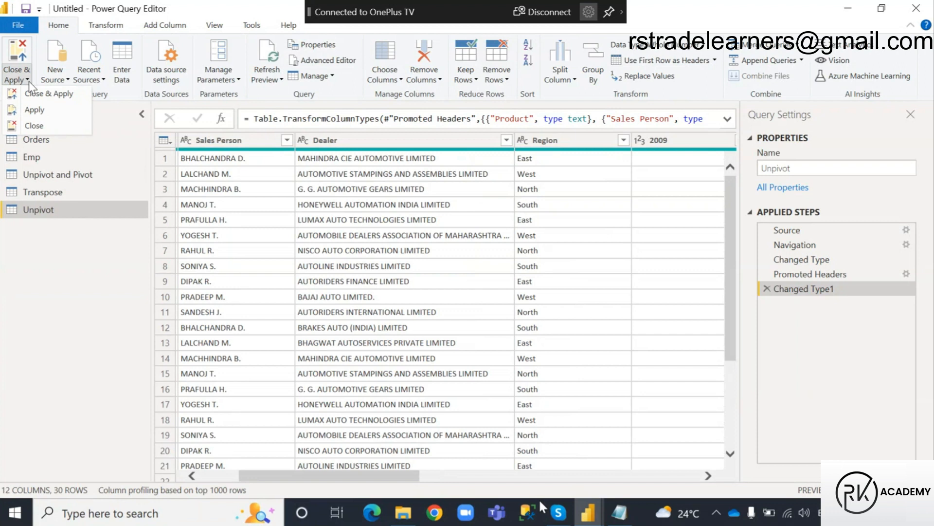
click(44, 113)
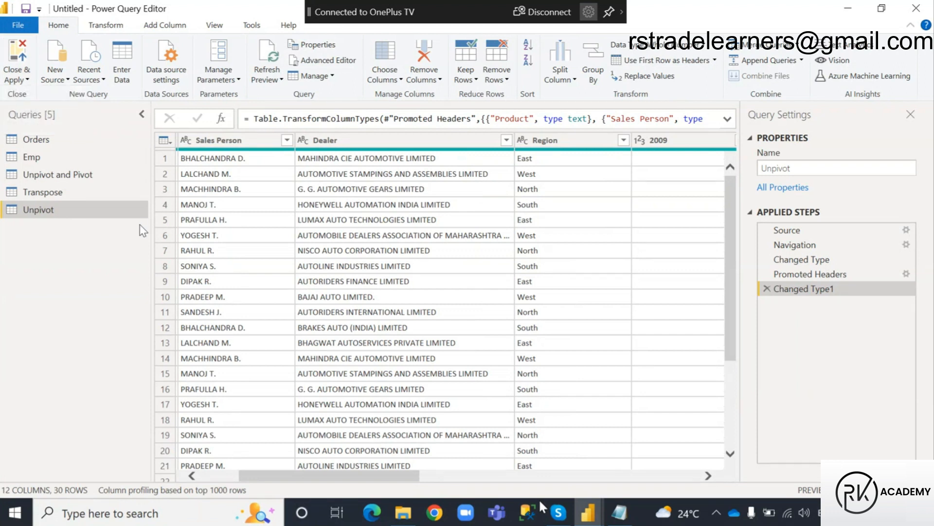
click(588, 513)
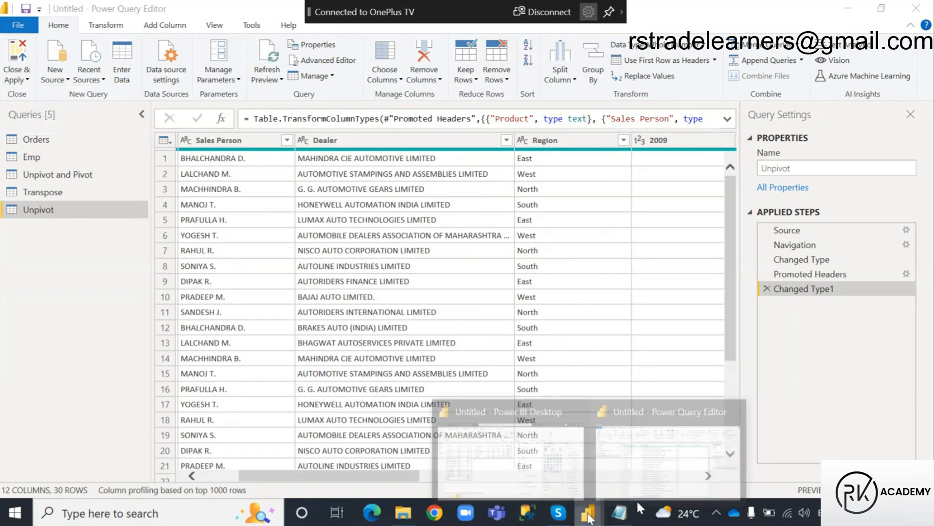
click(519, 466)
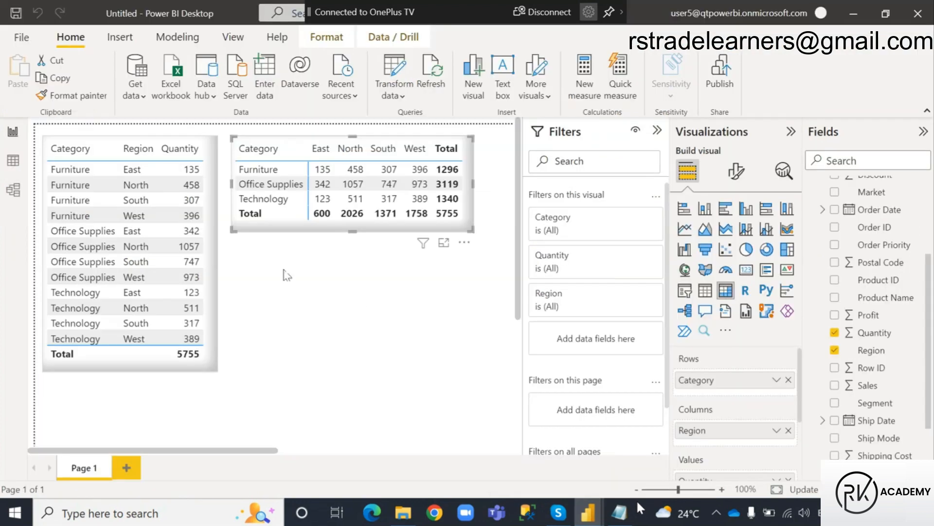
Add an empty card visual to the report page, shrink it and place it directly beneath the matrix.
click(357, 315)
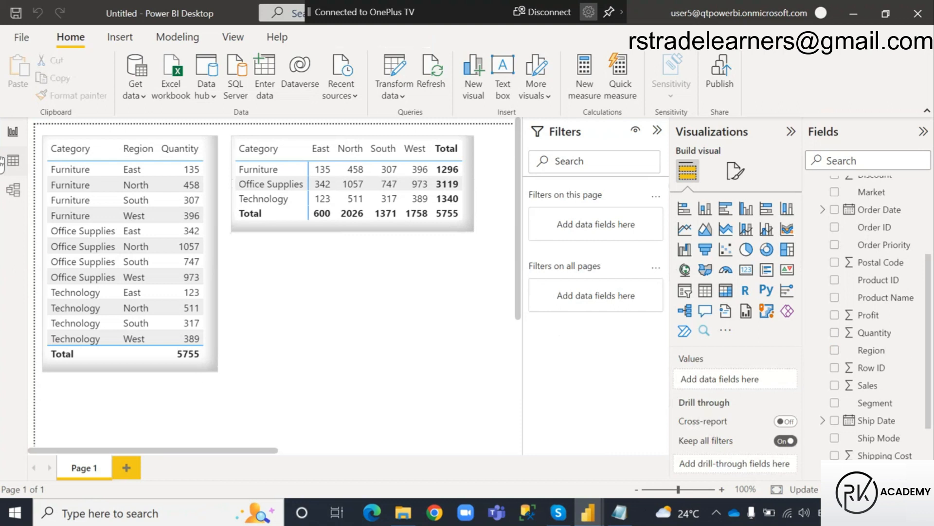
click(746, 269)
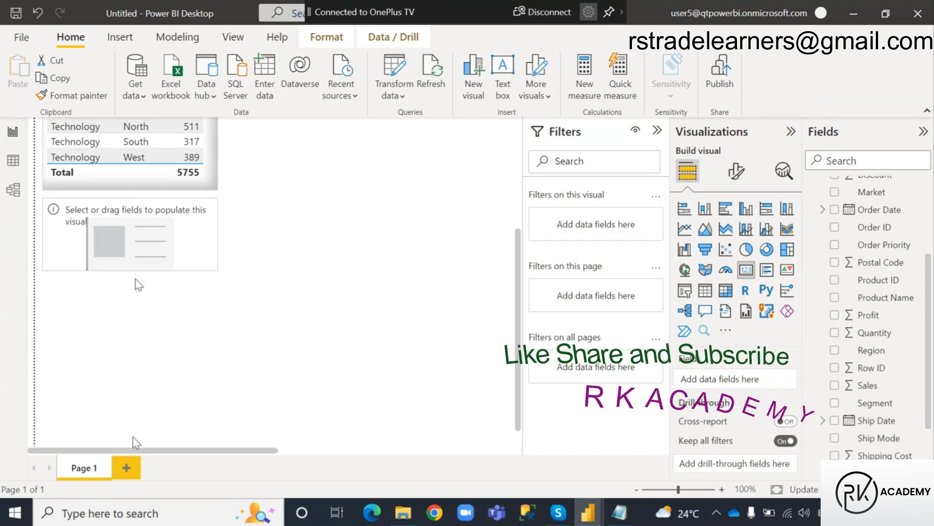
drag(217, 239, 152, 239)
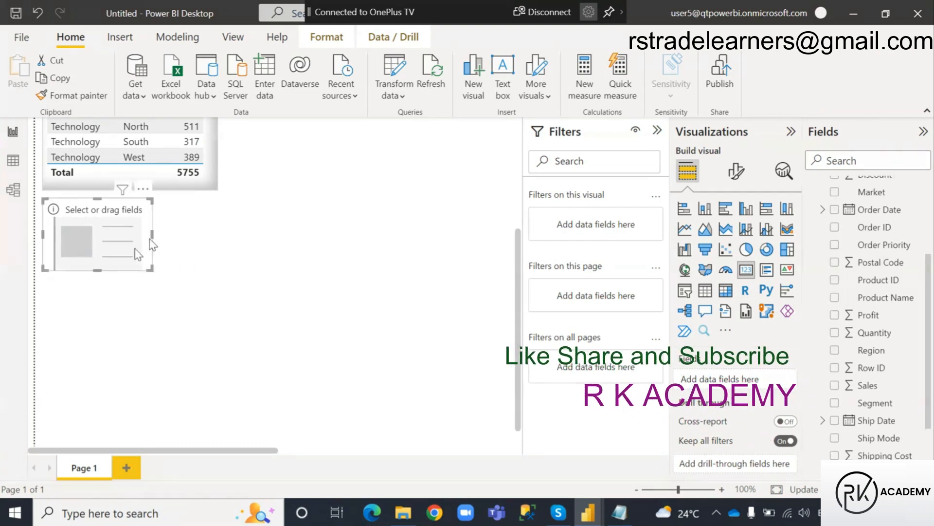
drag(98, 270, 306, 241)
scroll(384, 365, up, 3)
drag(261, 353, 260, 244)
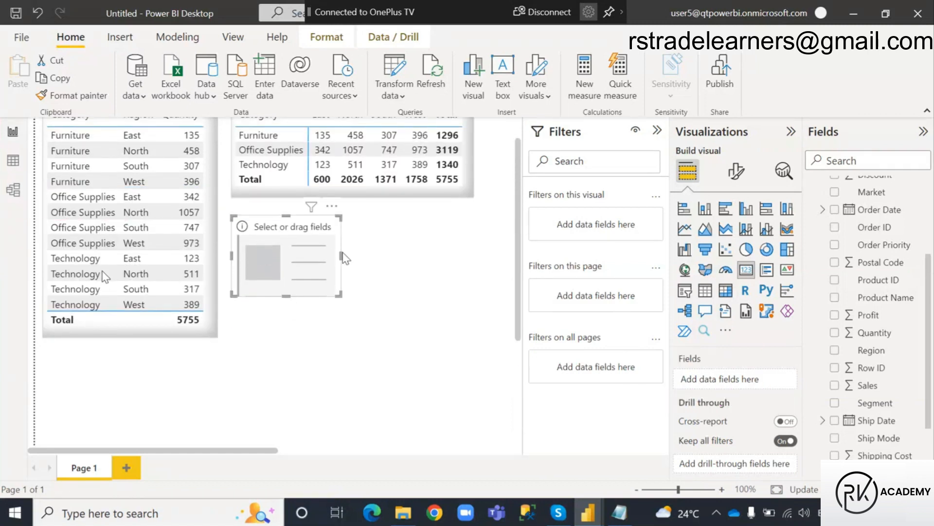
drag(340, 255, 352, 255)
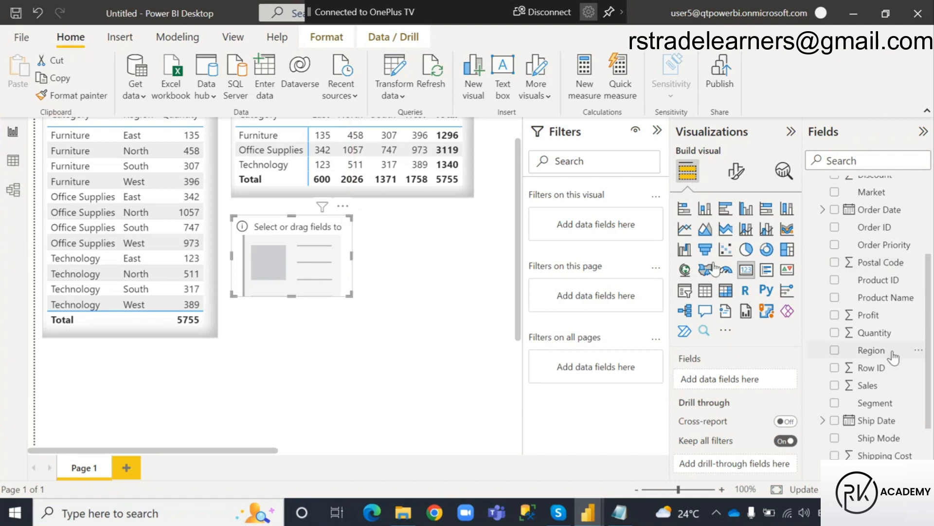
Collapse the Orders table and expand the Unpivot and Pivot table to list its fields.
scroll(895, 360, up, 2)
scroll(894, 360, up, 2)
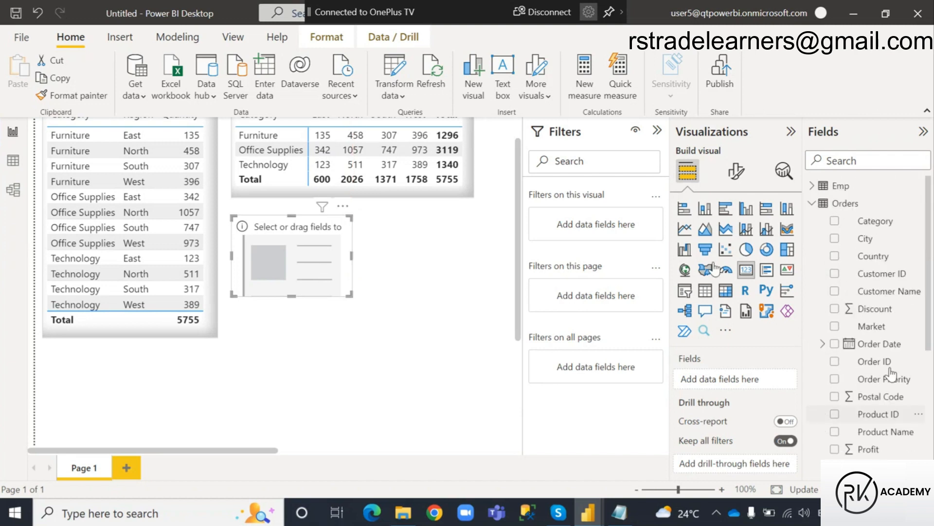
click(812, 203)
click(812, 256)
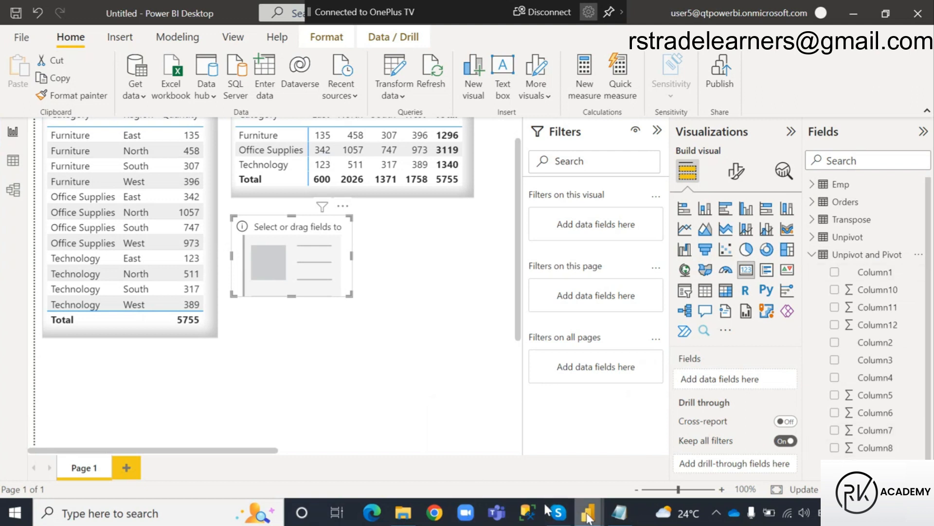
Switch to Power Query Editor and promote the first row of the Unpivot and Pivot query to column headers.
mouse_move(588, 517)
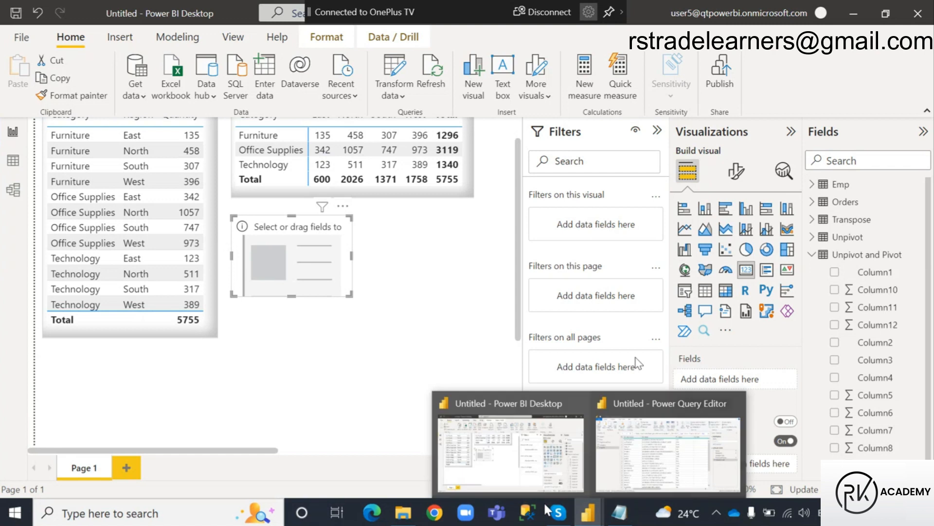
click(673, 445)
click(53, 174)
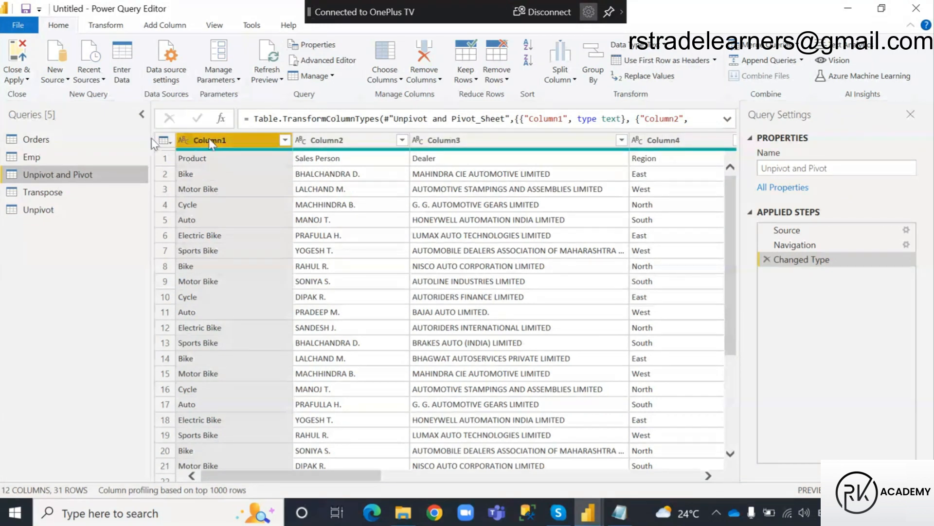
click(671, 61)
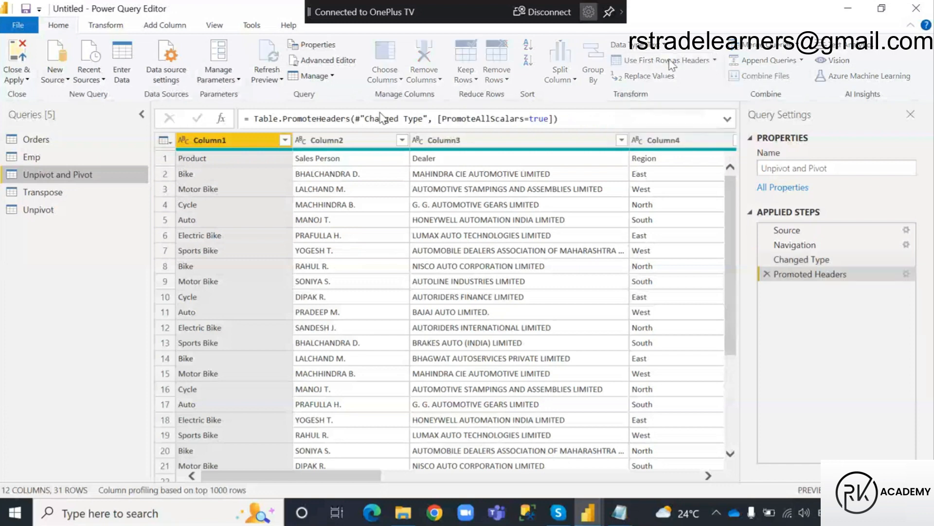
Apply the Unpivot and Pivot header changes to the model and return to the Power BI Desktop report.
click(17, 78)
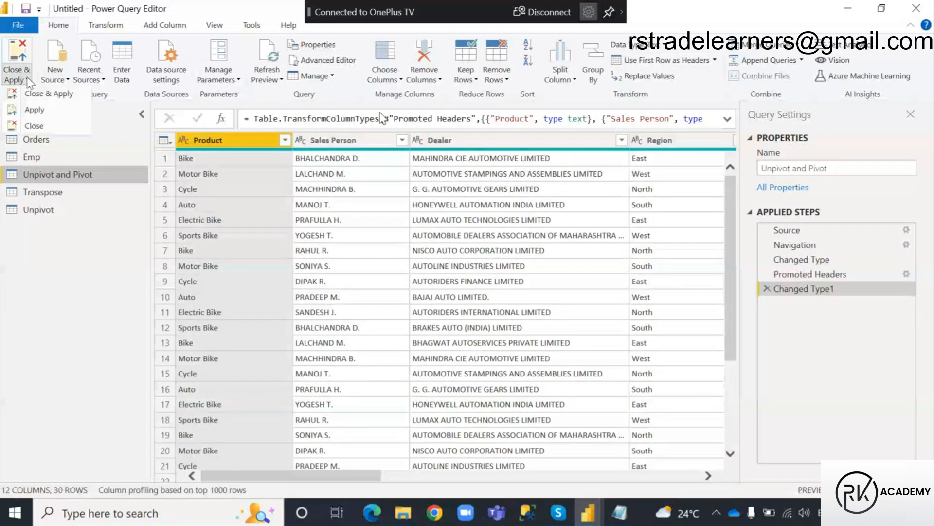
click(35, 109)
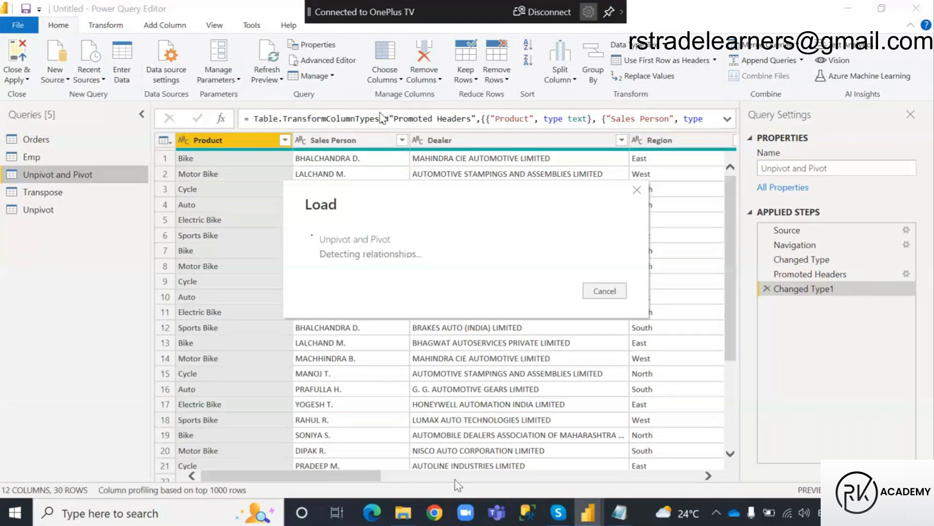
click(588, 515)
click(496, 450)
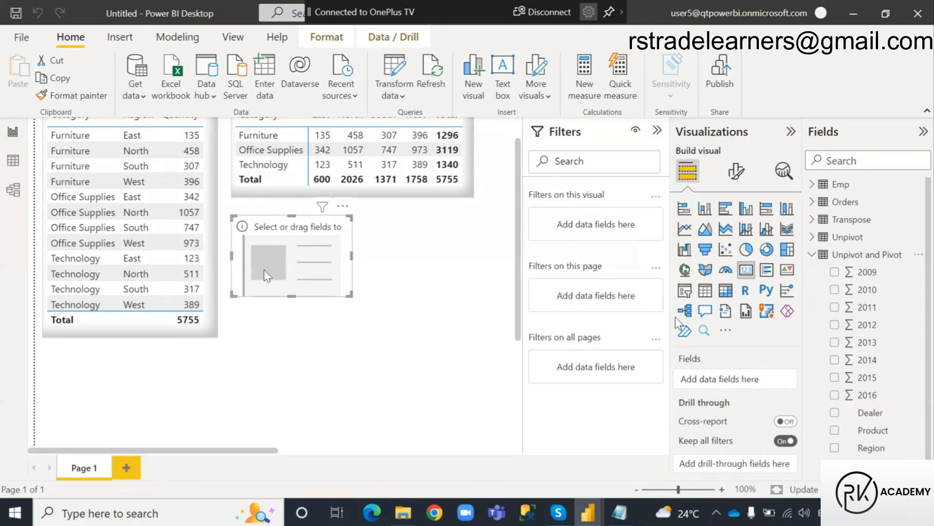
Show the 2009 field of the Unpivot and Pivot table in the empty card, and make the card slightly smaller.
click(835, 272)
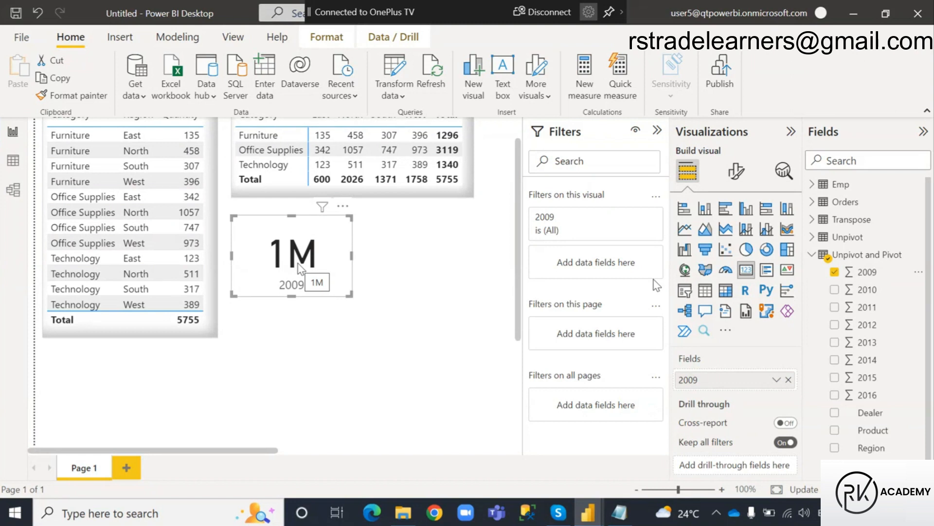
drag(350, 259, 326, 257)
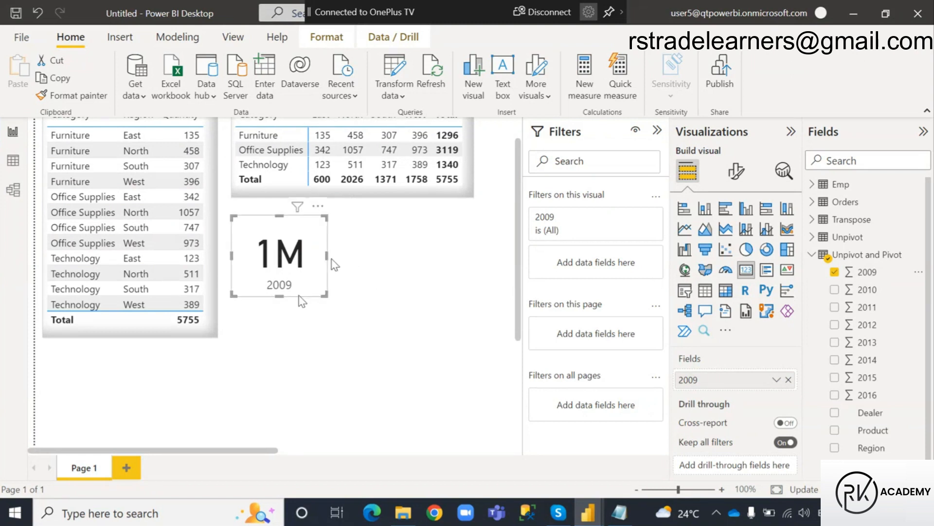
drag(281, 296, 282, 290)
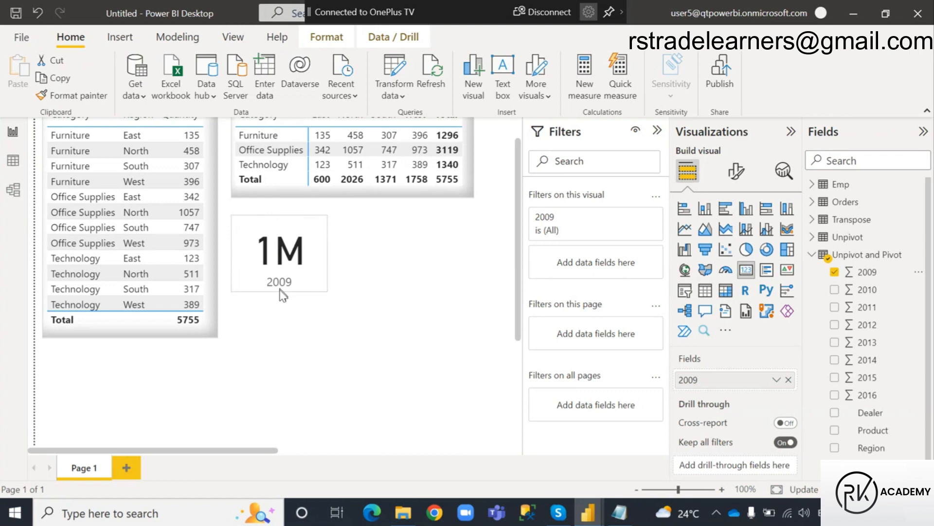
Copy the matrix visual's formatting onto the 2009 card with the Format painter.
click(378, 196)
click(71, 95)
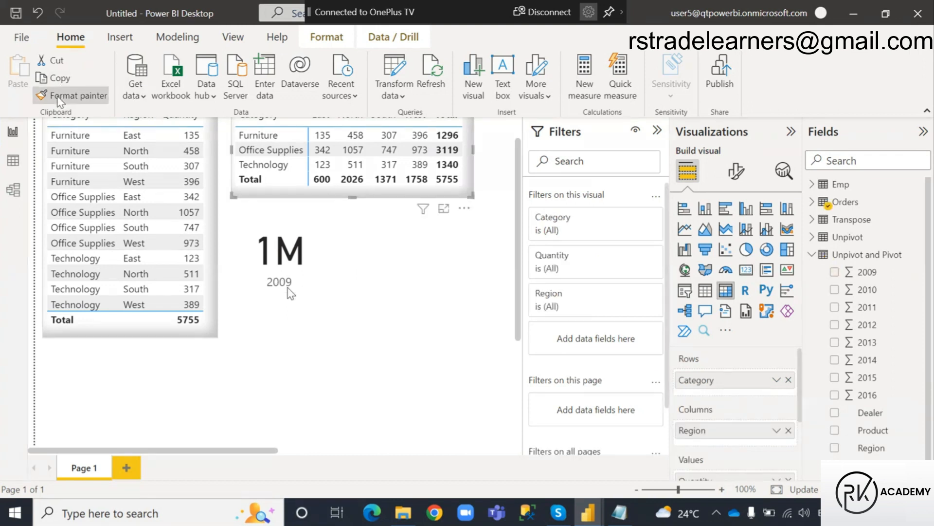
click(306, 241)
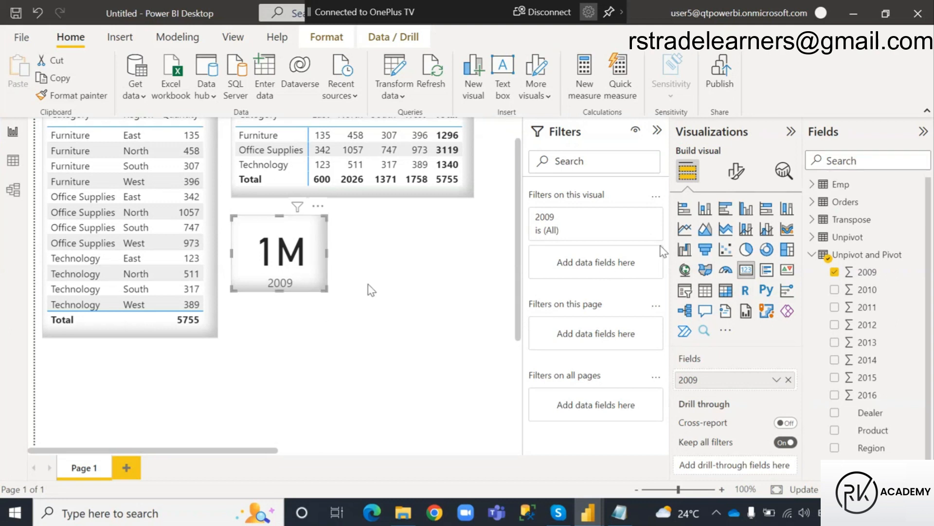
Duplicate the 2009 card, place the copy to its right, and replace the copy's field with 2010.
key(ctrl+c)
click(387, 252)
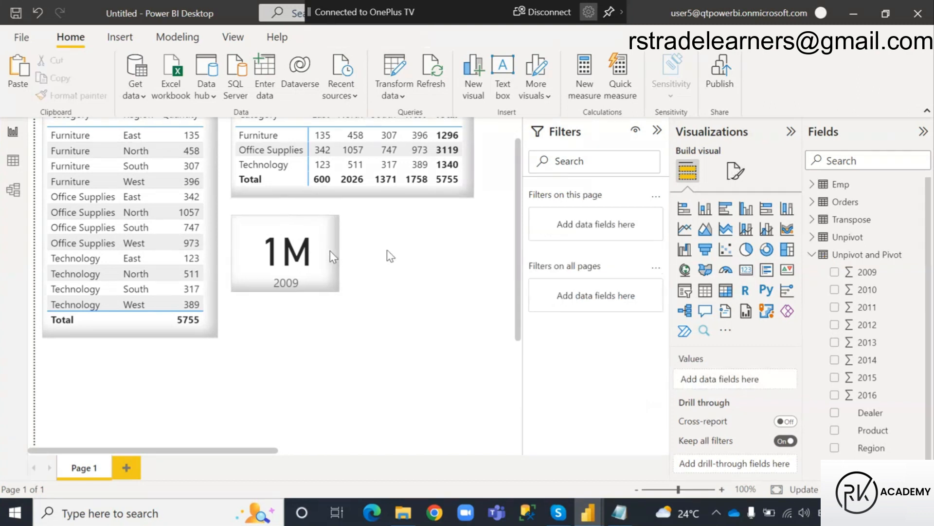
key(ctrl+v)
drag(330, 250, 425, 269)
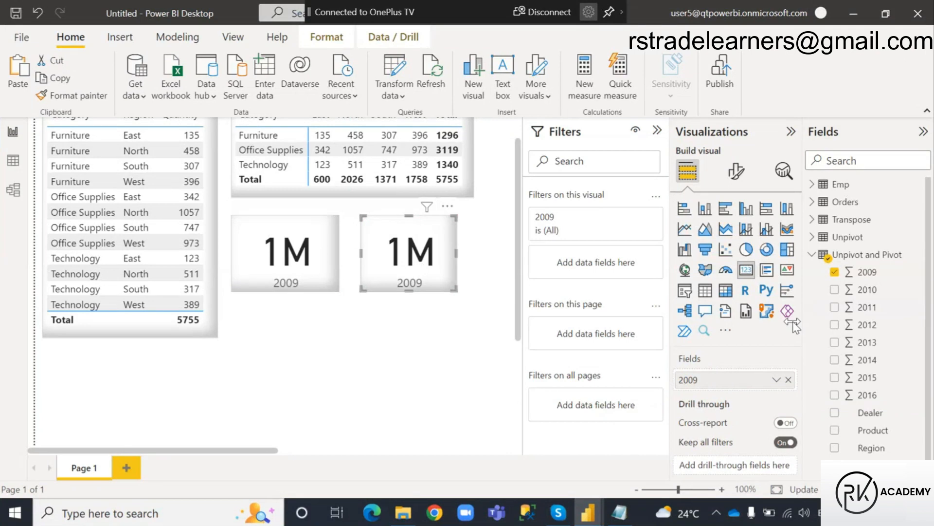
click(835, 272)
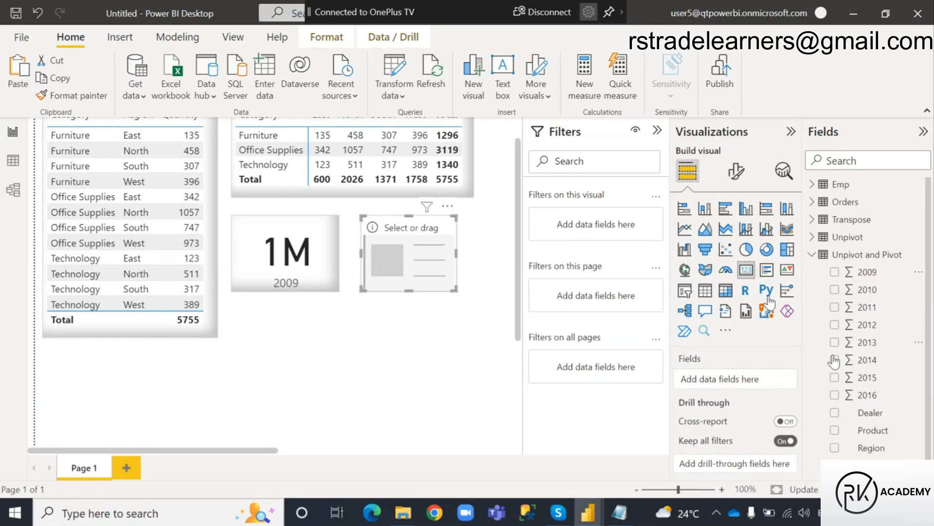
click(835, 289)
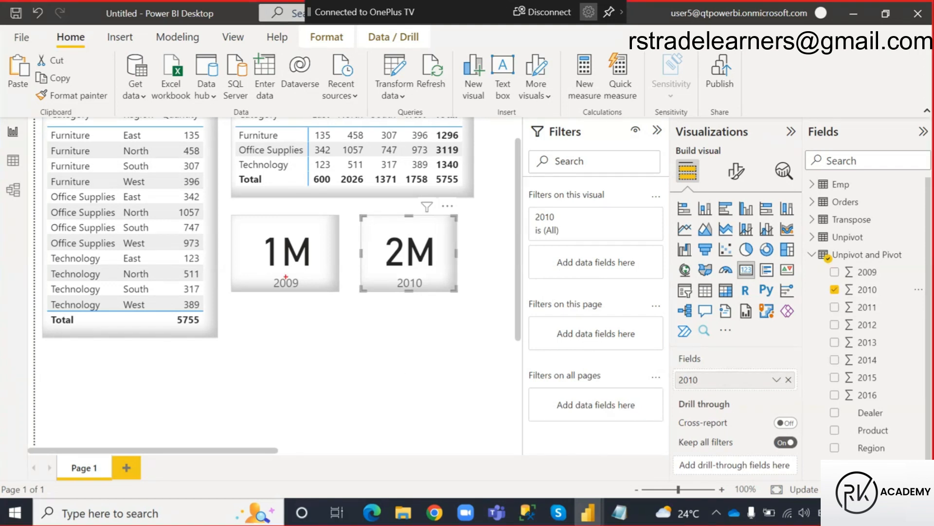
Annotate the 2009 and 2010 cards with red boxes around their year labels and arrows to the totals.
mouse_move(270, 276)
mouse_down()
mouse_move(305, 289)
mouse_move(331, 263)
mouse_move(318, 259)
mouse_move(329, 252)
mouse_up()
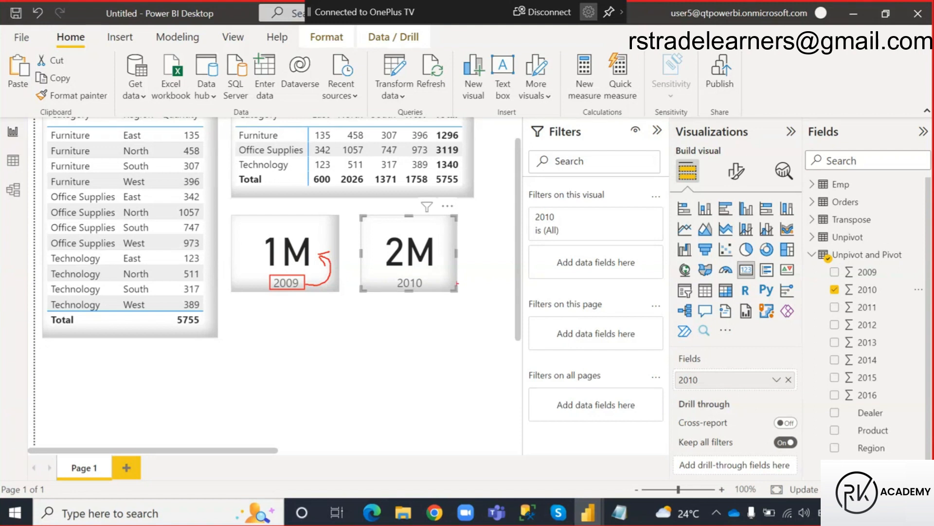
mouse_move(396, 275)
mouse_down()
mouse_move(431, 292)
mouse_move(443, 259)
mouse_move(456, 263)
mouse_up()
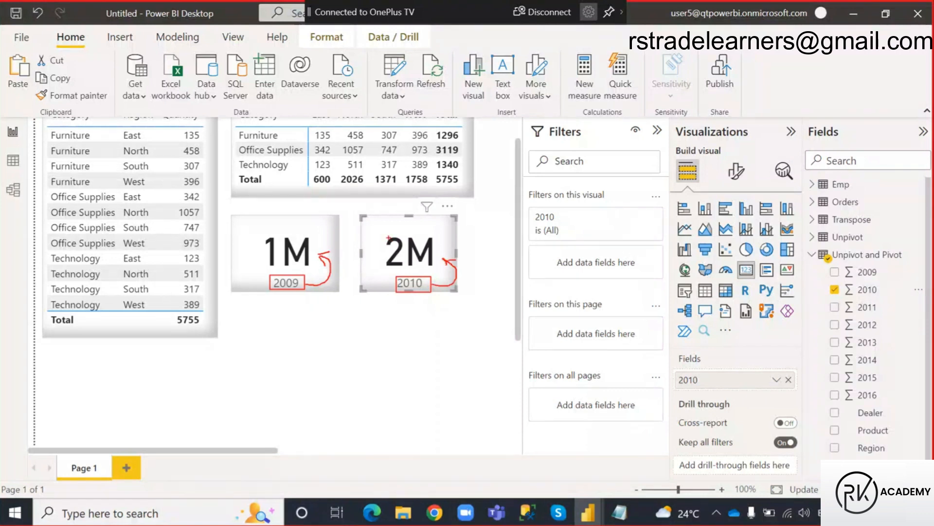
drag(380, 230, 441, 267)
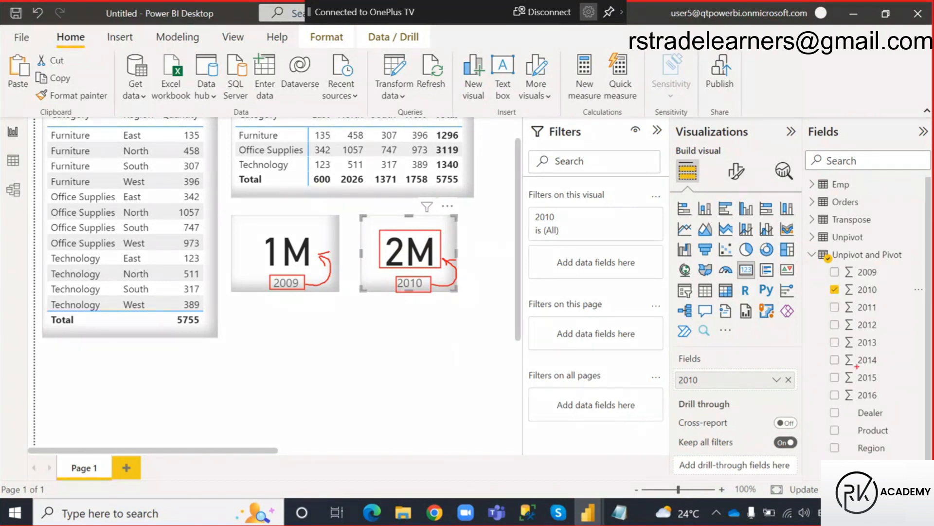
drag(808, 246, 906, 261)
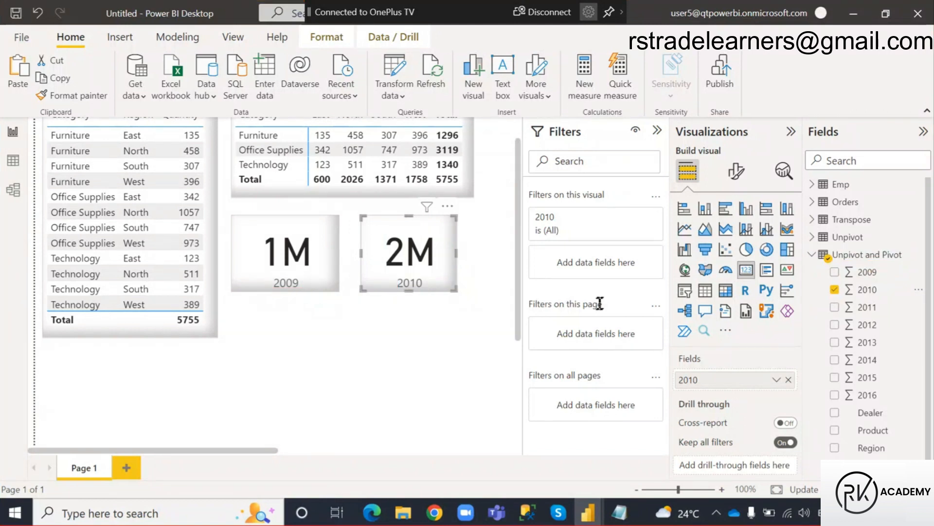
Switch to the Power Query Editor and open the Unpivot query.
click(404, 327)
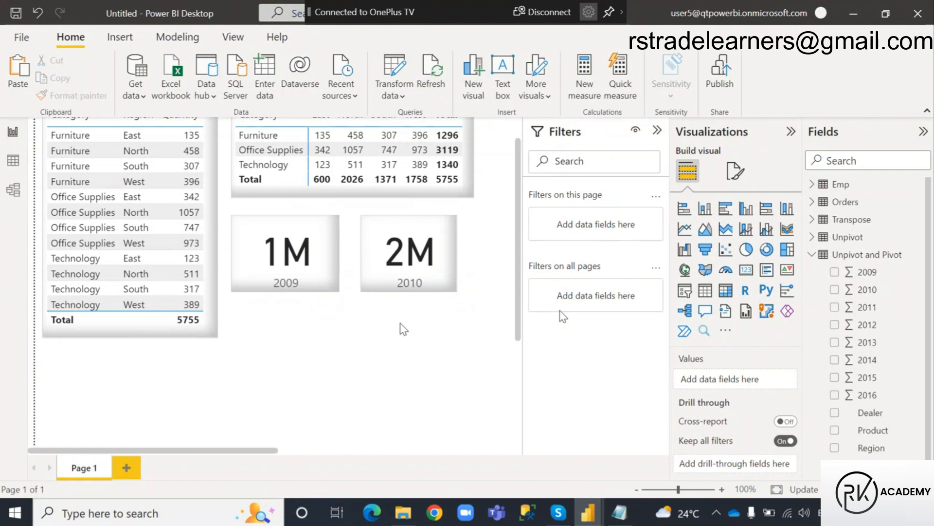
click(609, 511)
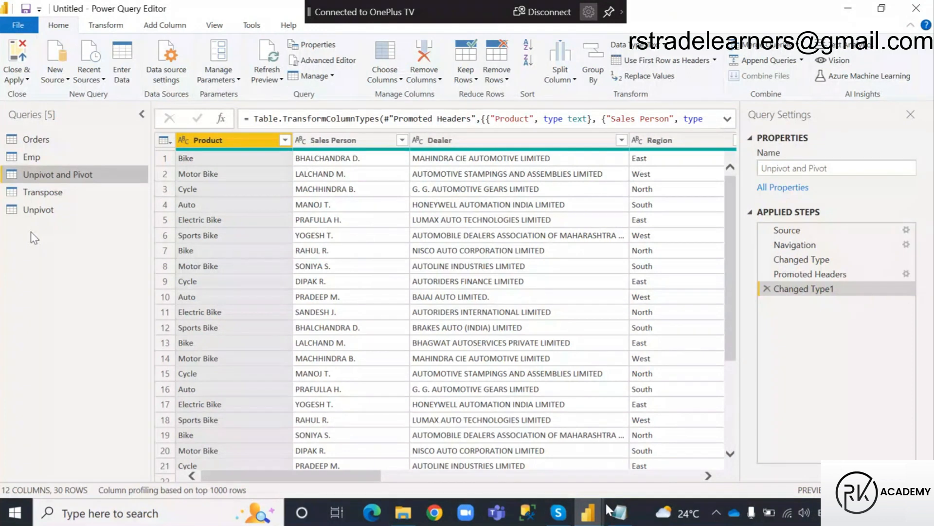
click(38, 210)
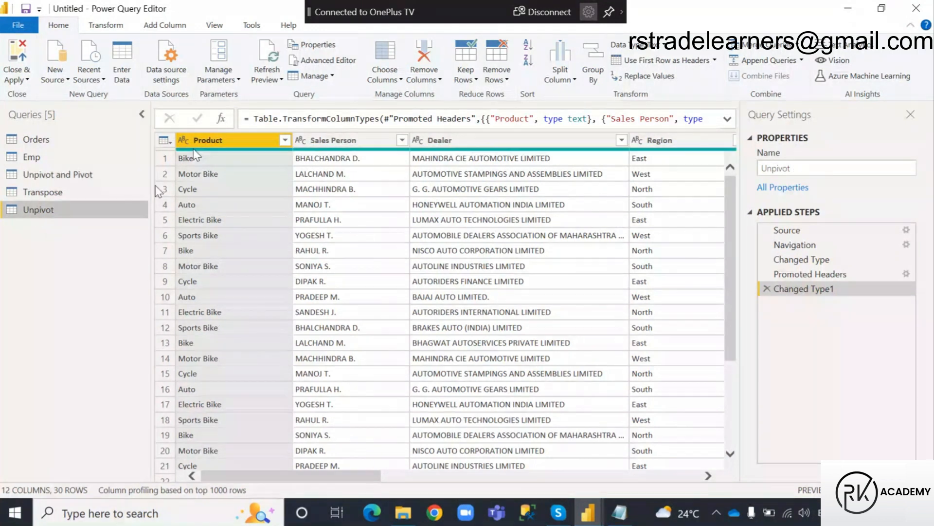
Unpivot only the year columns 2009 through 2016 in the Unpivot query.
scroll(423, 135, right, 10)
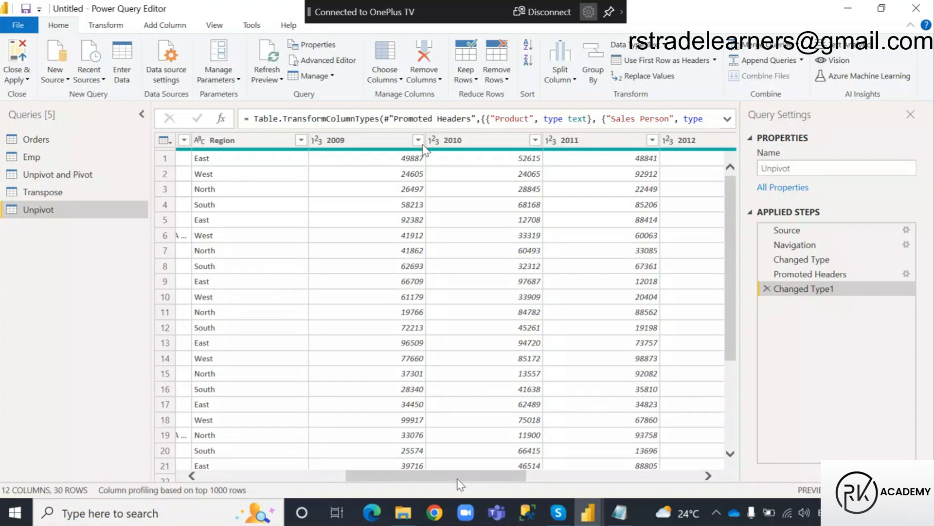
drag(438, 474, 412, 475)
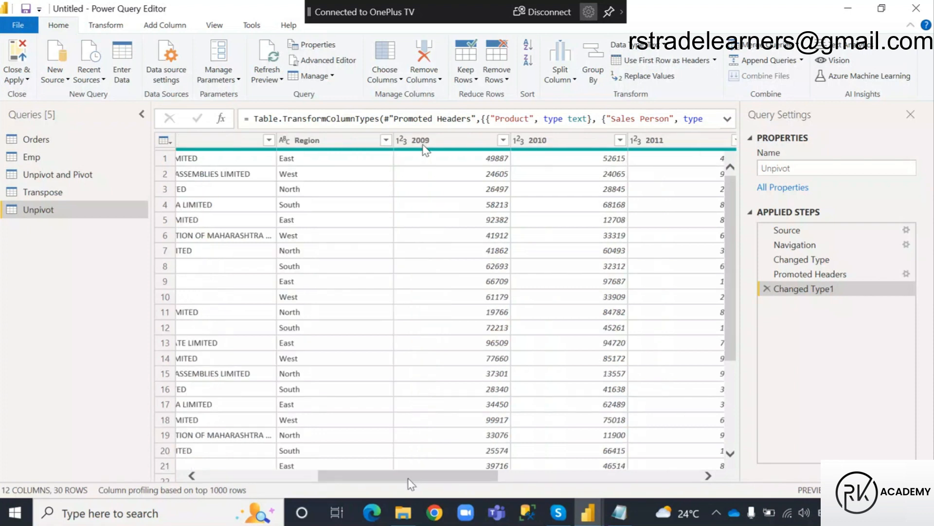
click(355, 144)
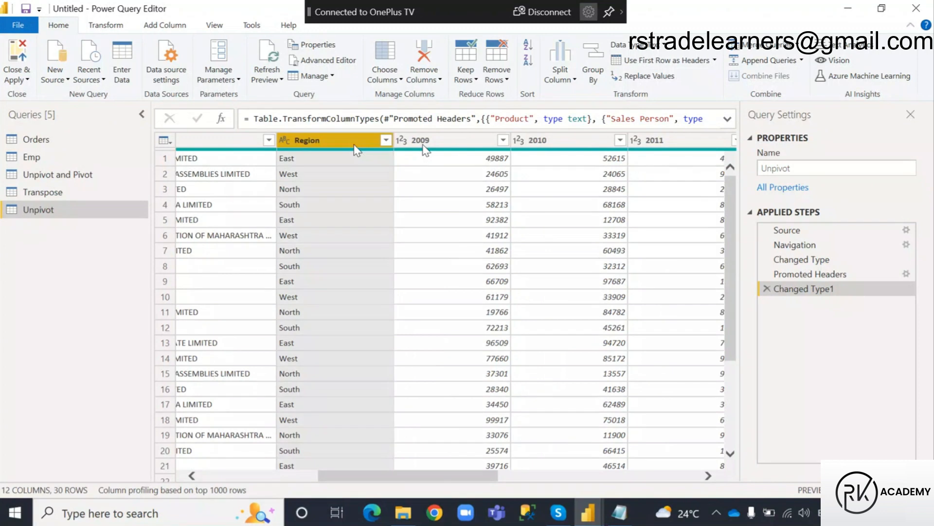
drag(390, 481, 353, 481)
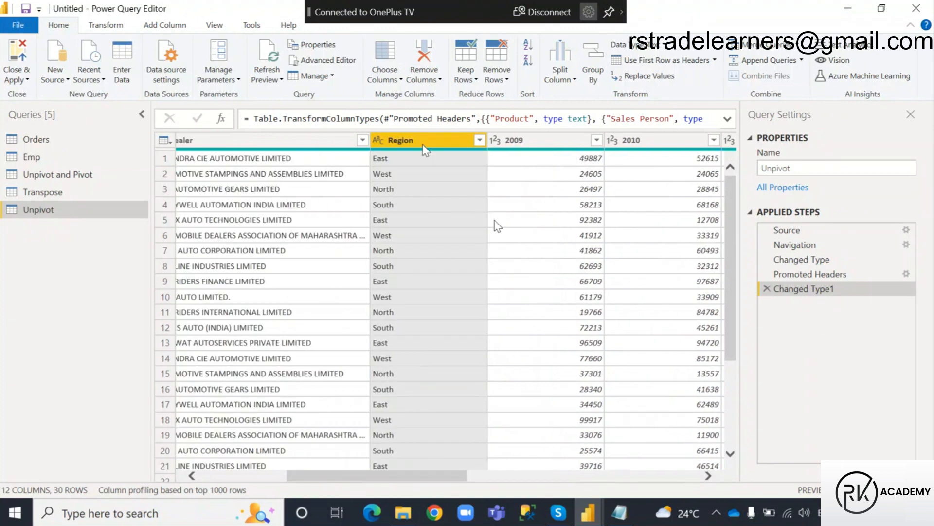
click(531, 162)
drag(376, 475, 612, 474)
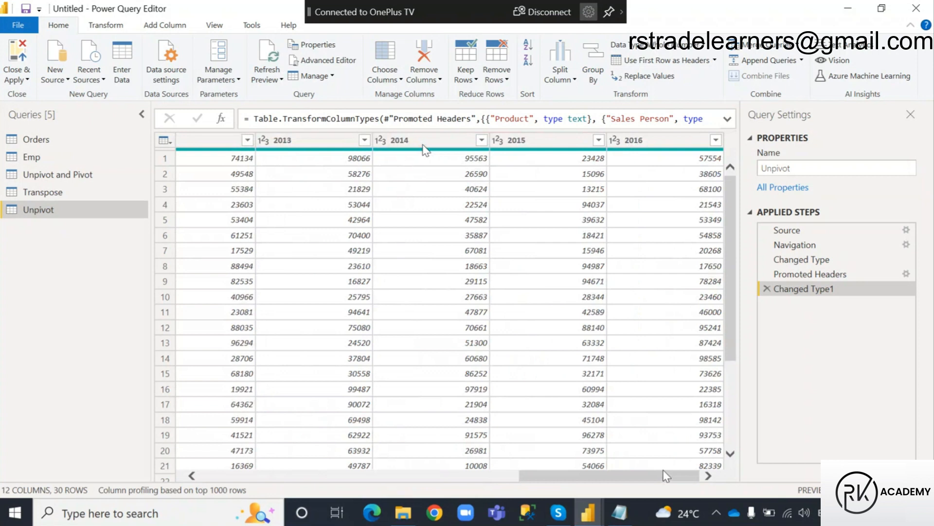
shift+click(662, 142)
drag(566, 482, 264, 496)
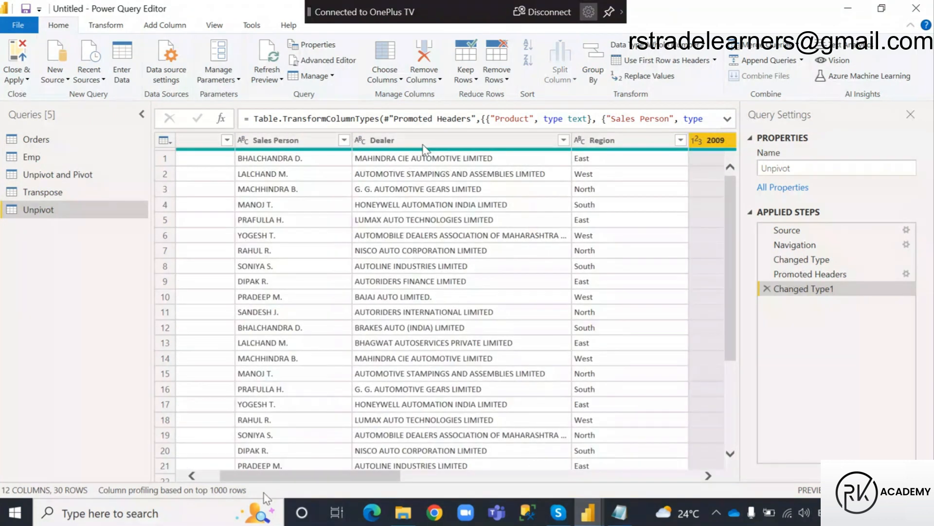
click(103, 27)
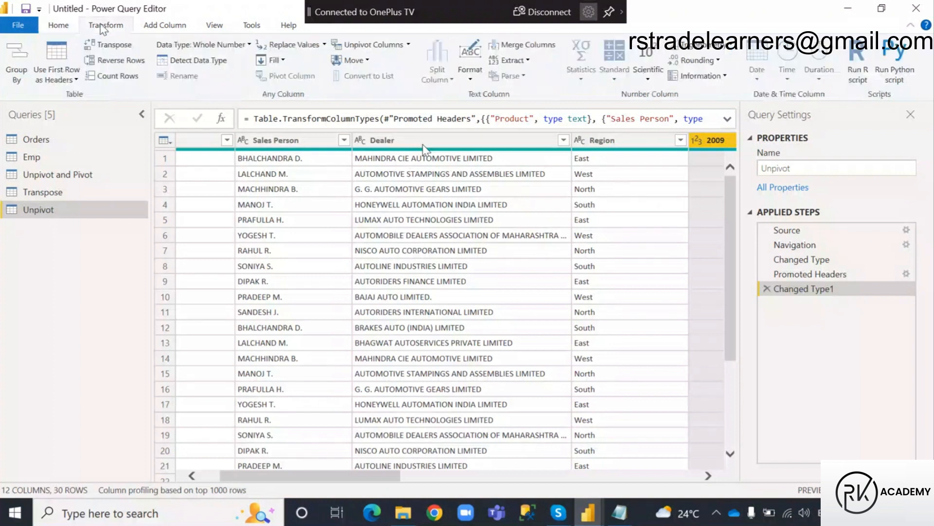
click(409, 45)
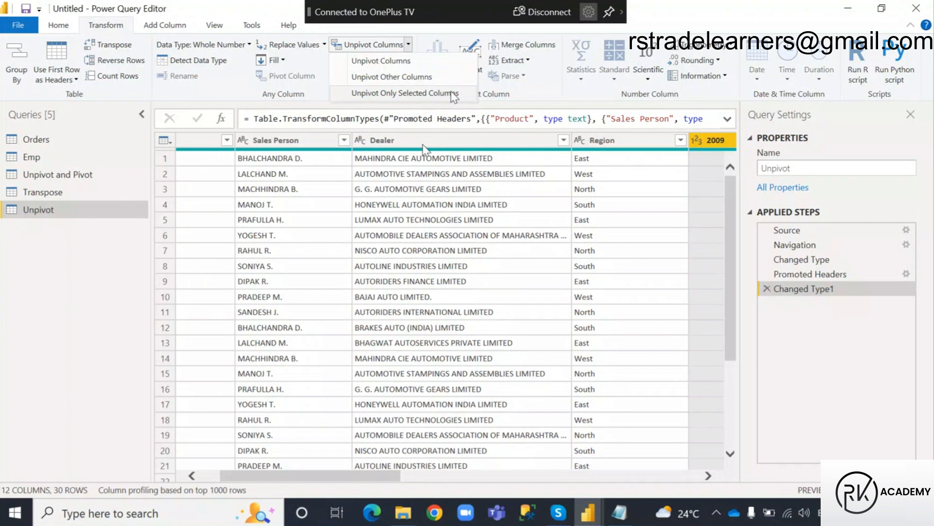
click(452, 94)
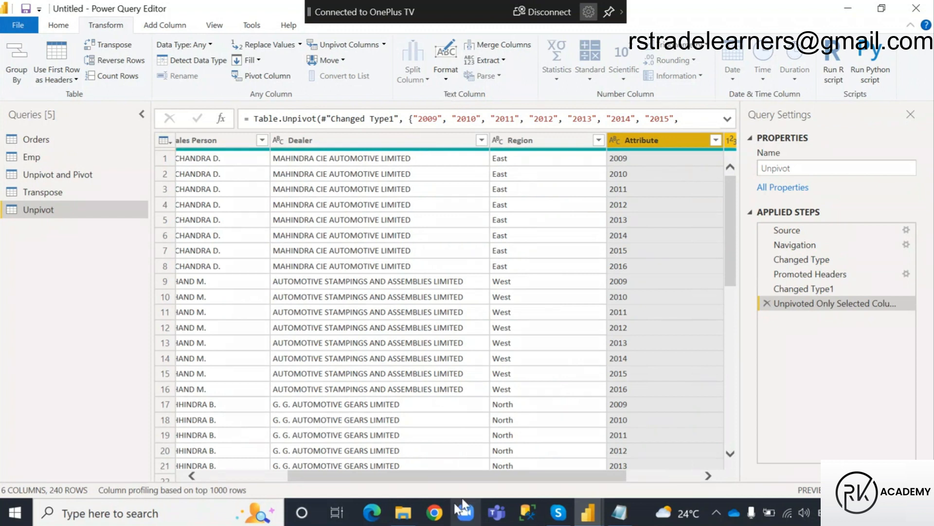
Rename the Attribute column to Year and the Value column to Sales.
scroll(454, 476, right, 3)
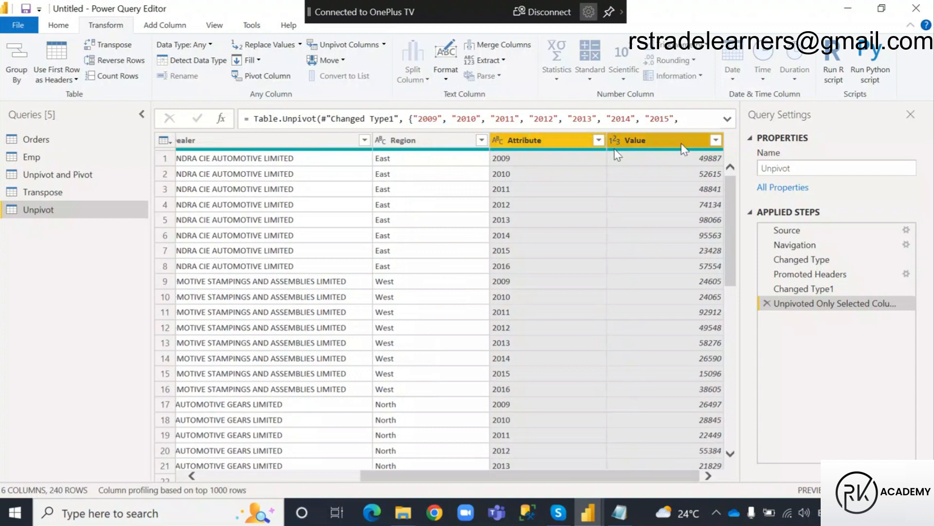
double_click(529, 141)
text(Year)
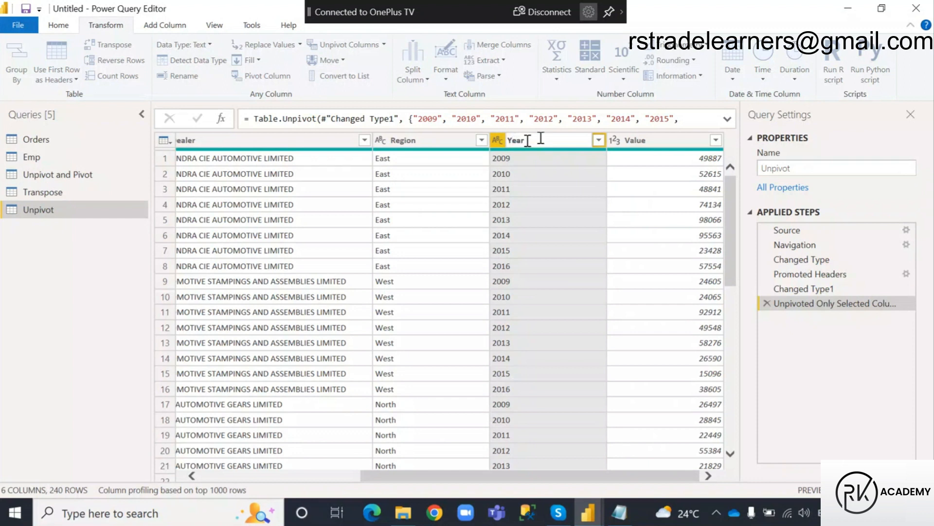
click(651, 141)
double_click(649, 141)
text(Sales)
key(Return)
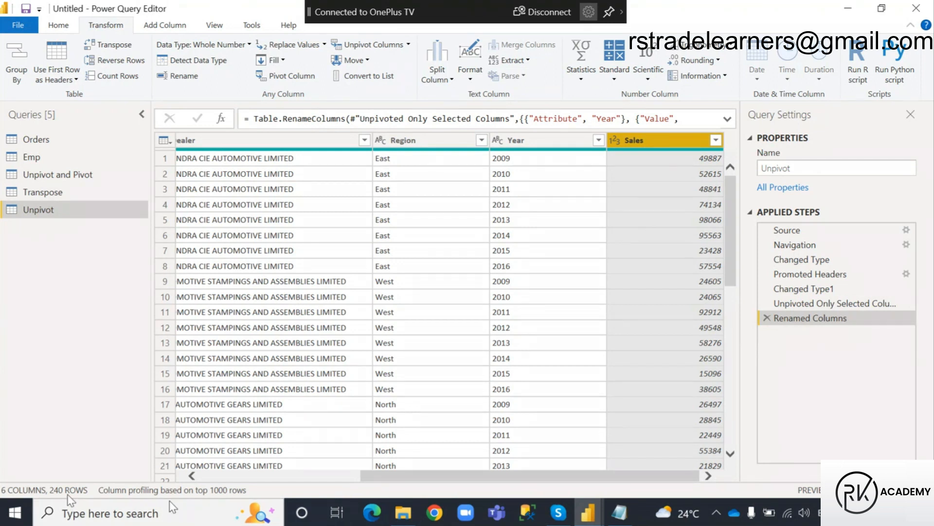
Delete the column rename and unpivot steps from the Unpivot query, and return to the Power BI Desktop report.
click(768, 317)
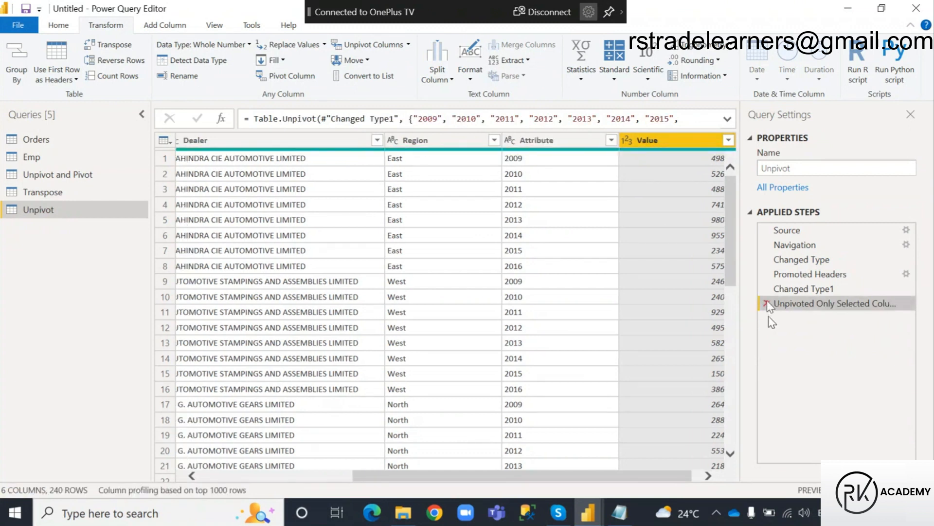
click(767, 303)
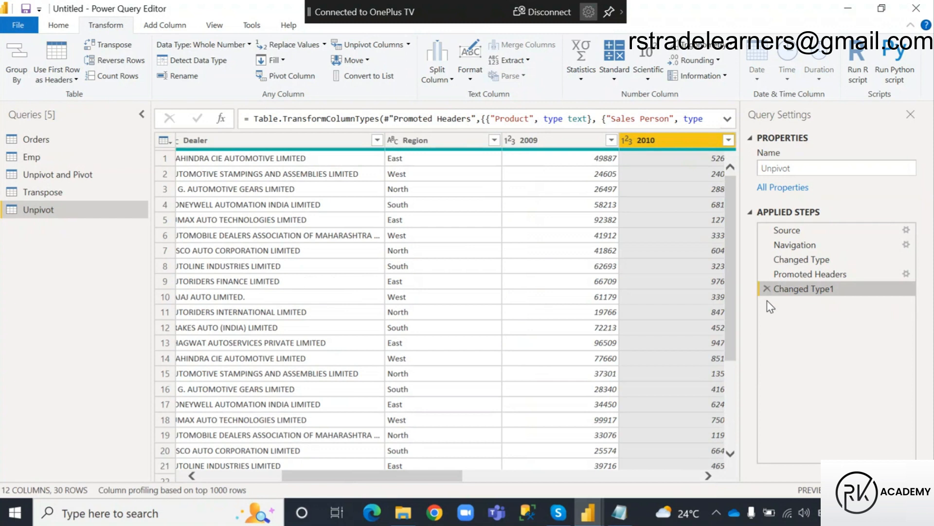
click(587, 511)
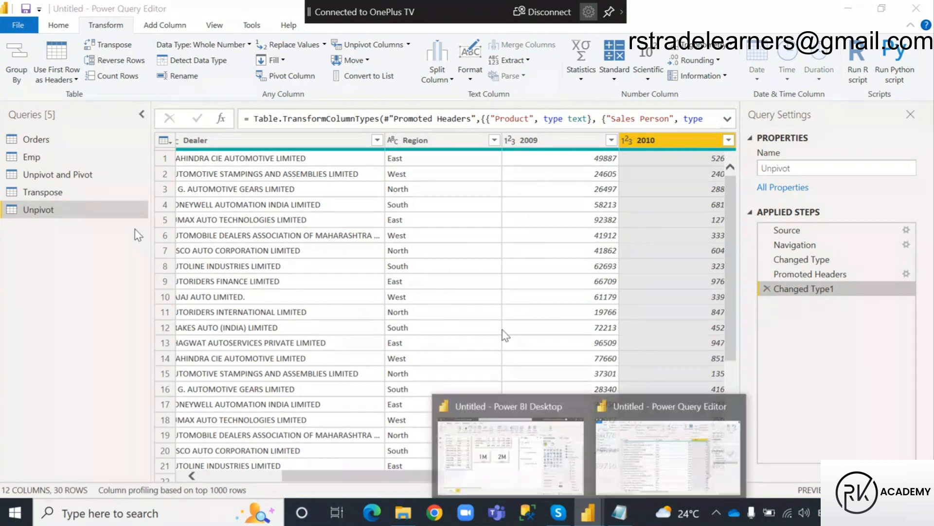
click(516, 472)
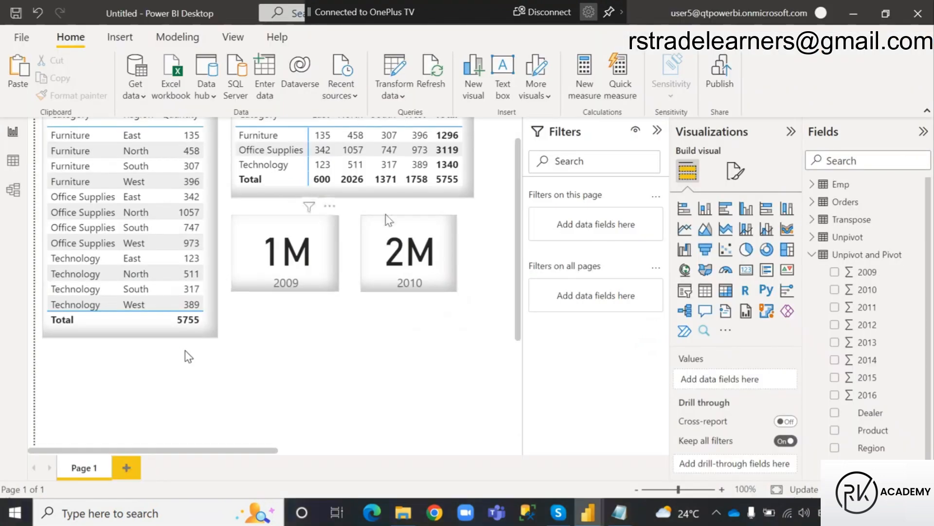
Outline the matrix visual in red, marking its category rows with 3 and its region columns with 4.
scroll(188, 357, up, 1)
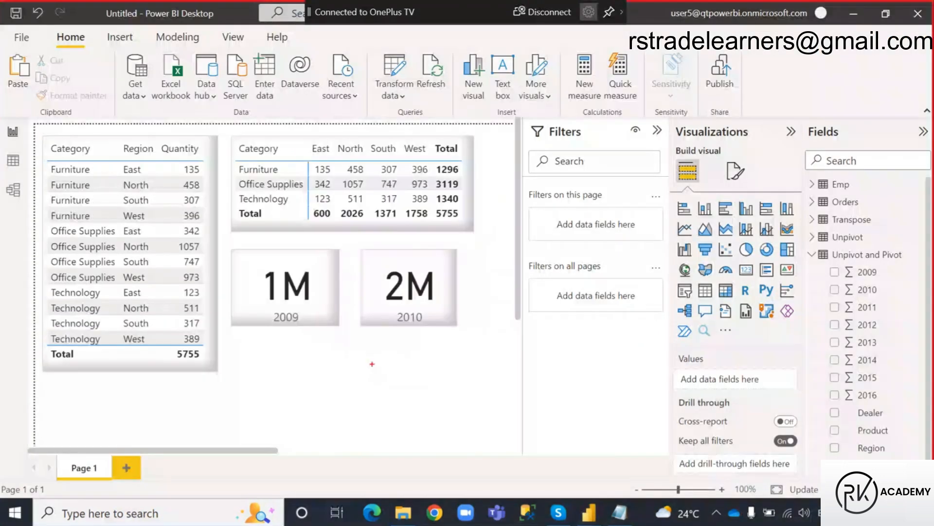
mouse_move(233, 136)
mouse_down()
mouse_move(404, 191)
mouse_move(471, 229)
mouse_up()
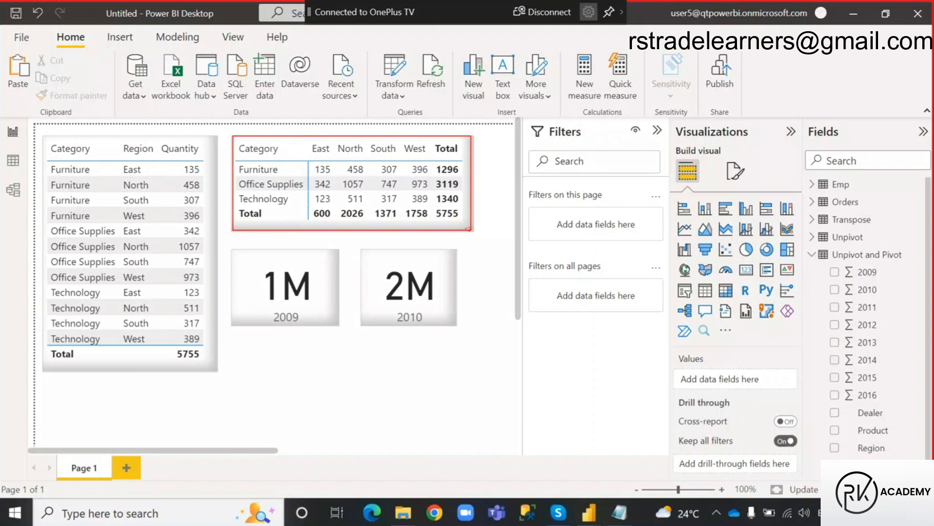
drag(236, 164, 300, 206)
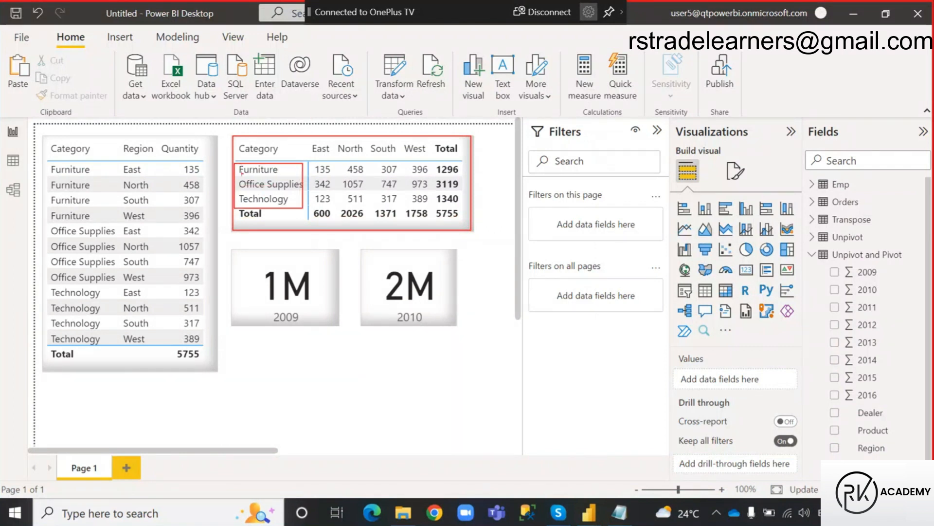
drag(217, 176, 217, 193)
drag(307, 137, 430, 159)
drag(366, 114, 376, 135)
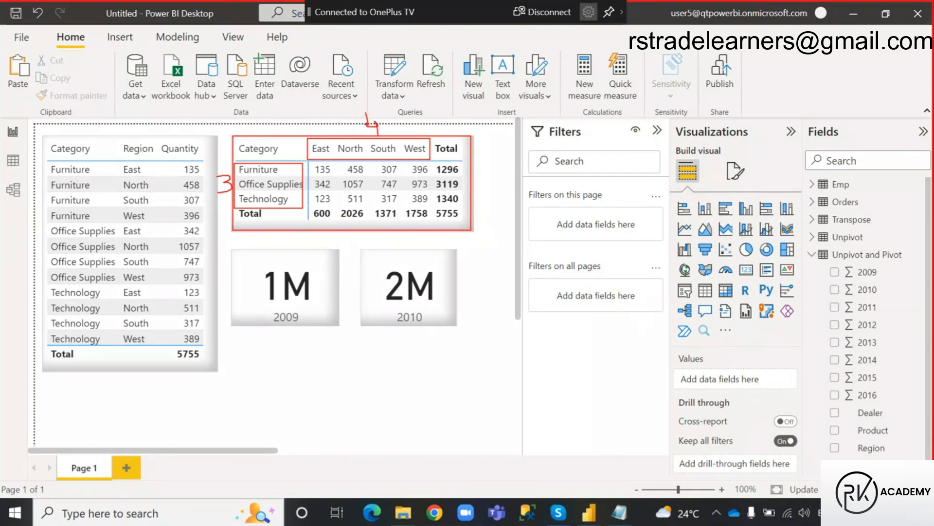
Draw an arrow from the matrix to the table, write 3 × 4 = 12 below it, and box the table's data rows.
mouse_move(278, 132)
mouse_down()
mouse_move(181, 89)
mouse_move(144, 134)
mouse_up()
drag(145, 134, 162, 128)
mouse_move(77, 381)
mouse_down()
mouse_move(83, 387)
mouse_move(74, 397)
mouse_move(145, 379)
mouse_move(141, 396)
mouse_move(167, 376)
mouse_move(192, 396)
mouse_up()
drag(206, 383, 249, 391)
mouse_move(48, 162)
mouse_down()
mouse_move(165, 245)
mouse_move(201, 344)
mouse_up()
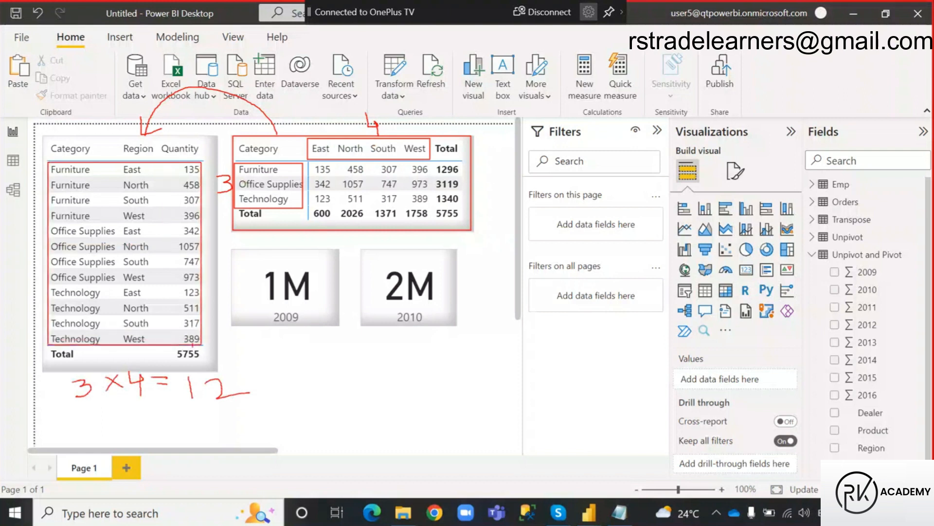
Box the Furniture, Office Supplies and Technology row groups in the table, plus both sides of the handwritten equation.
mouse_move(48, 163)
mouse_down()
mouse_move(77, 191)
mouse_move(156, 223)
mouse_up()
drag(48, 224, 163, 282)
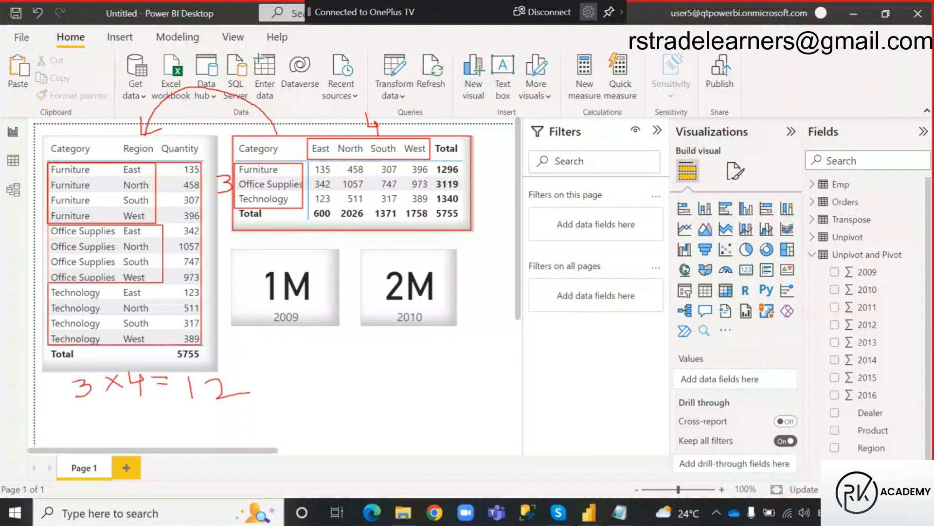
mouse_move(48, 285)
mouse_down()
mouse_move(155, 332)
mouse_move(160, 344)
mouse_up()
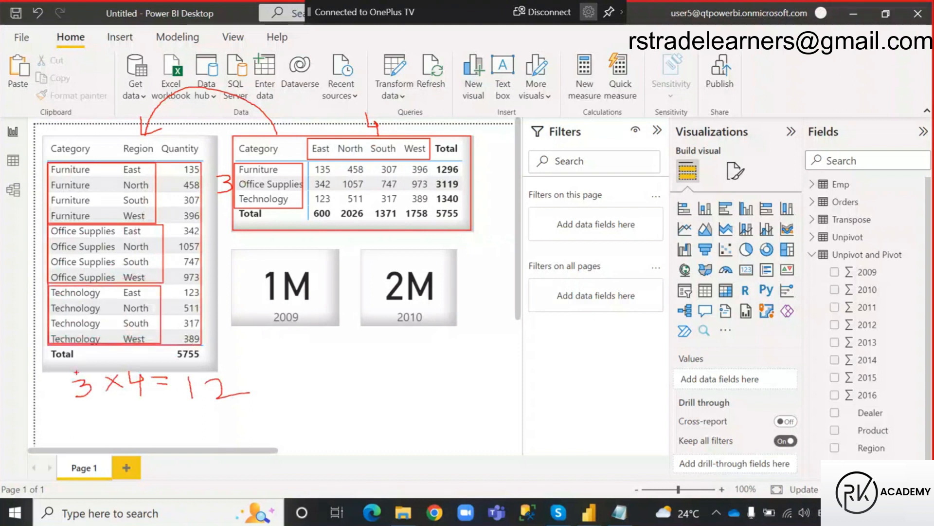
drag(69, 373, 146, 402)
drag(402, 133, 424, 108)
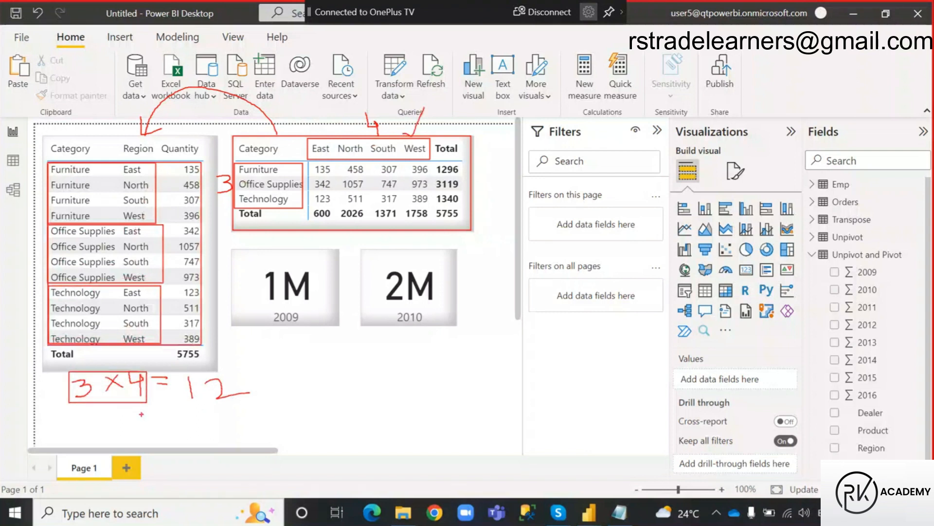
drag(177, 373, 251, 408)
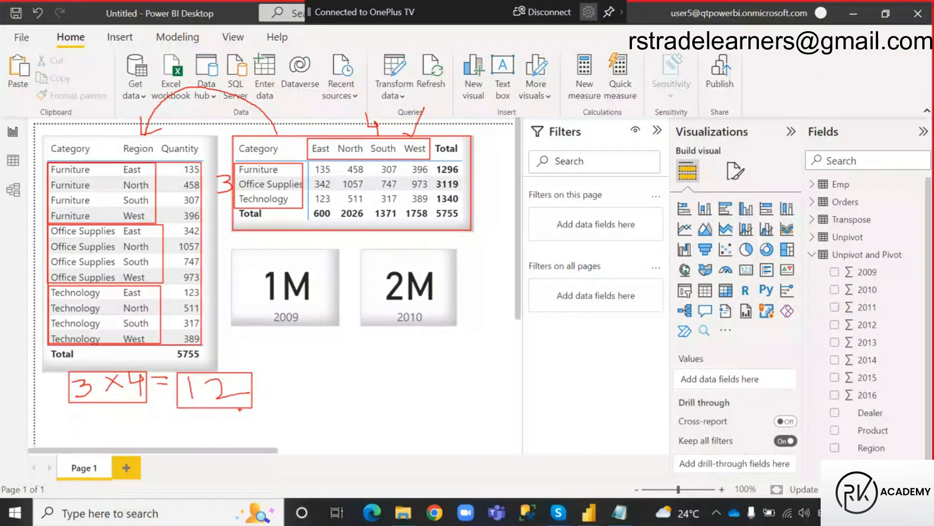
Clear the red annotations from the report and return to the Unpivot query in the Power Query Editor.
key(Escape)
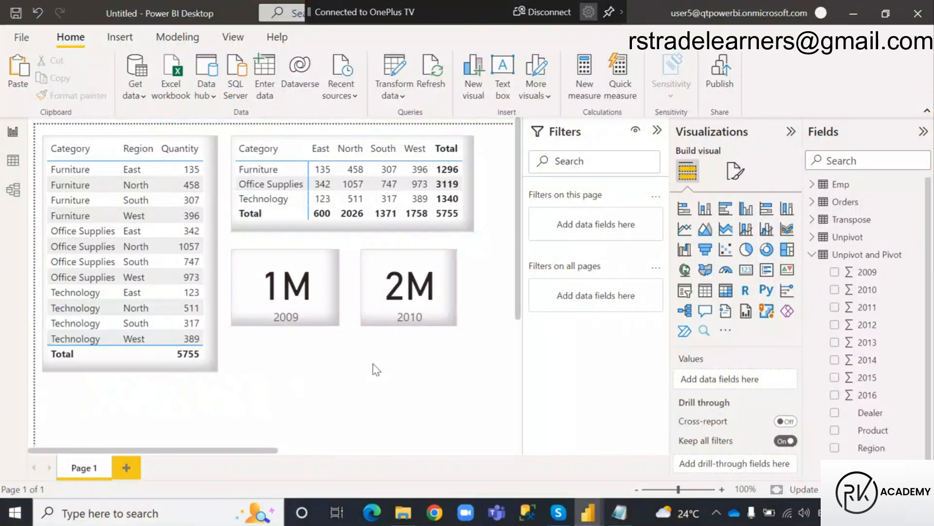
click(588, 512)
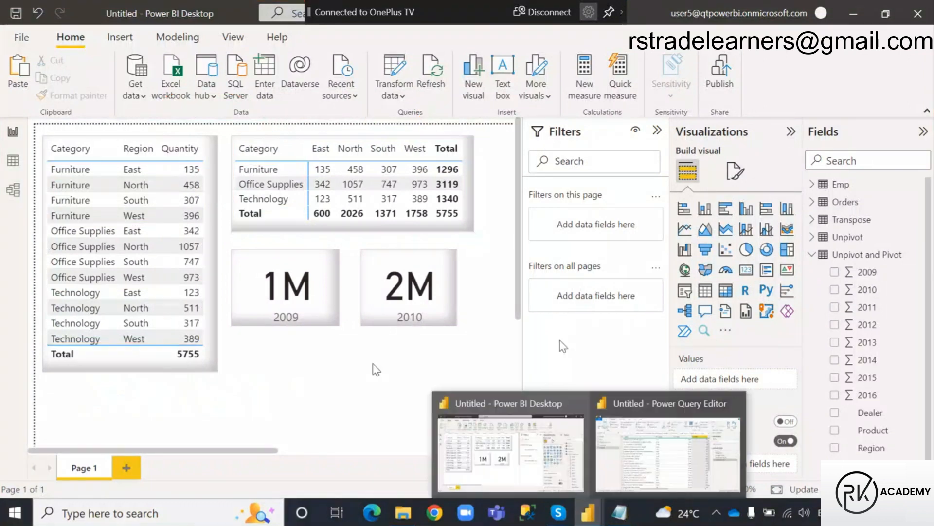
click(627, 463)
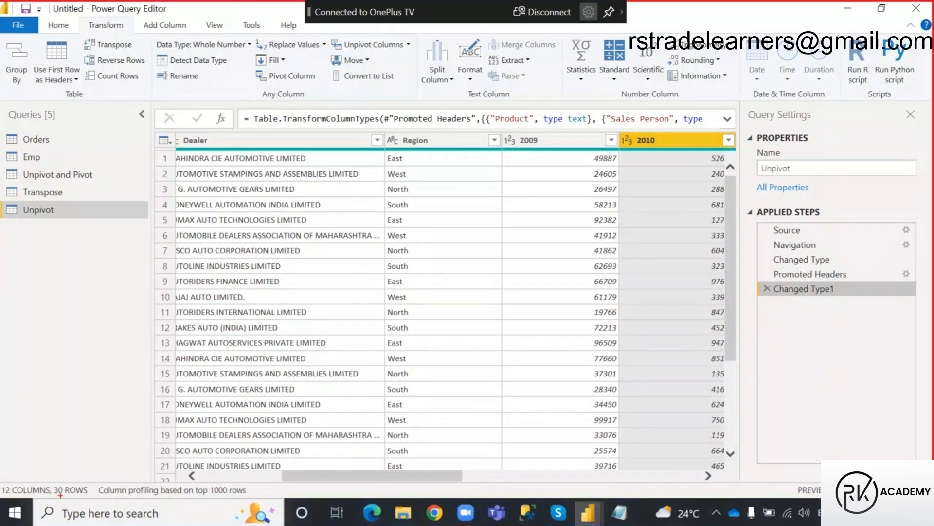
Box the Unpivot query's row count in red and clear the annotation.
drag(52, 482, 92, 497)
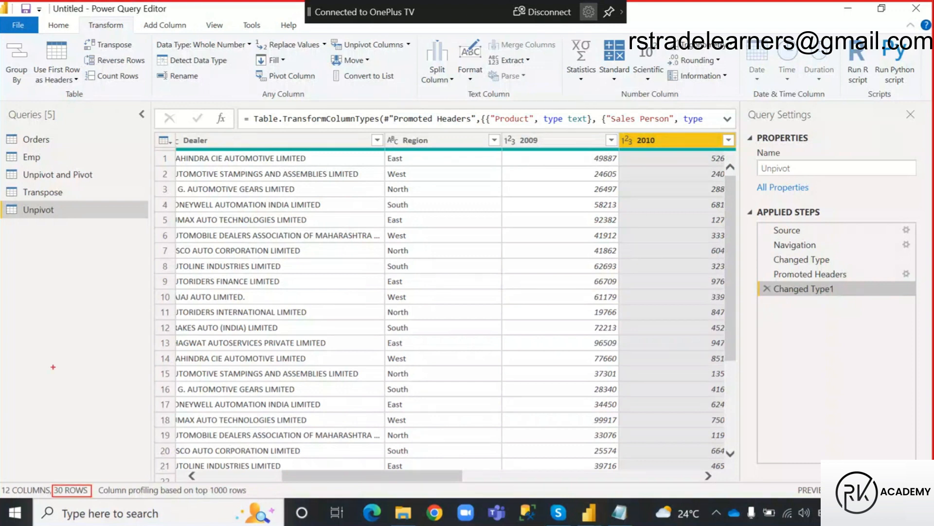
key(Escape)
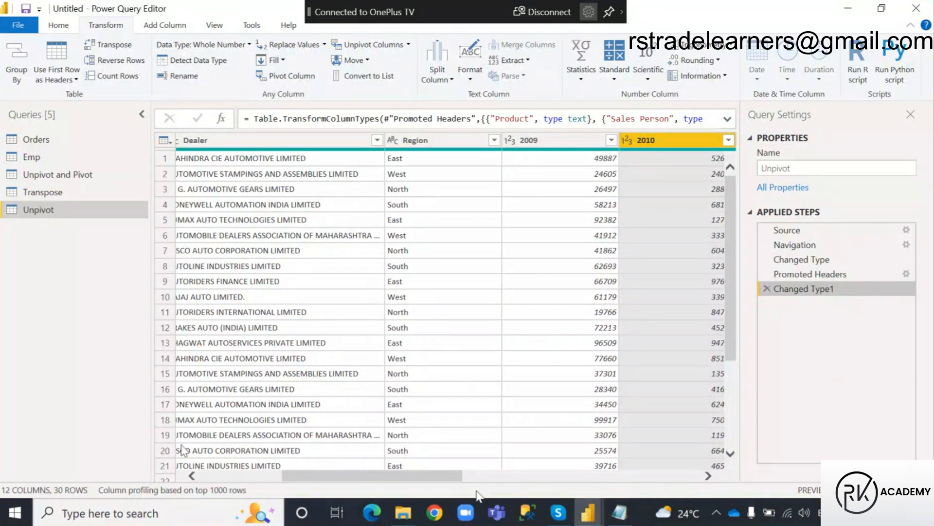
Select the 2009 through 2016 columns and unpivot only the selected columns.
scroll(183, 450, right, 3)
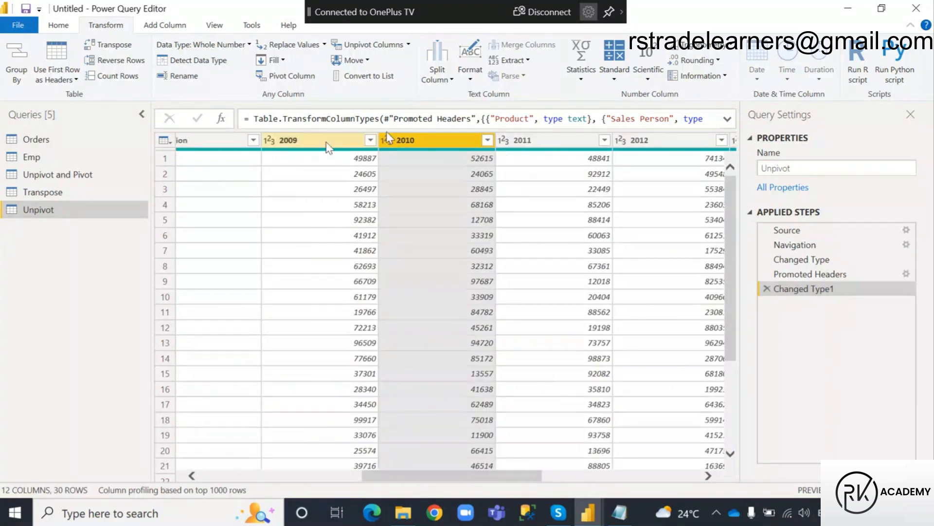
click(326, 146)
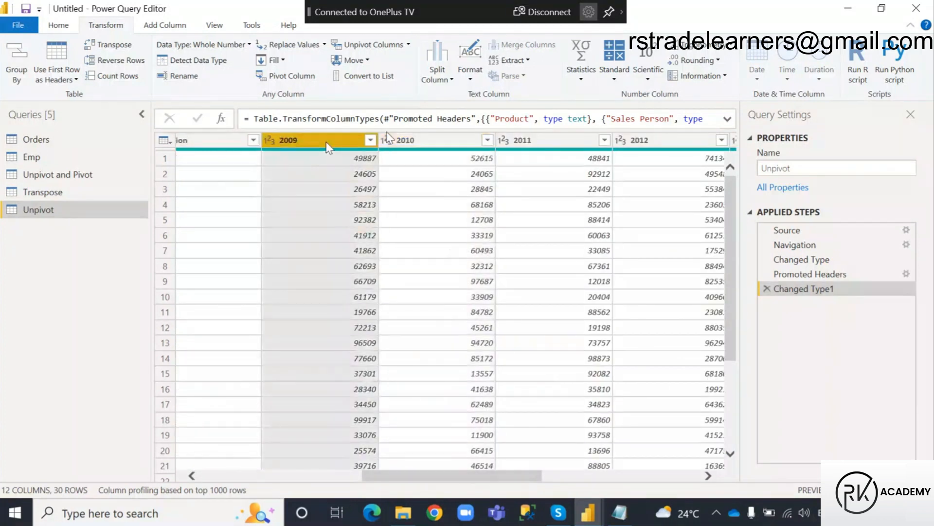
drag(423, 481, 582, 482)
click(657, 146)
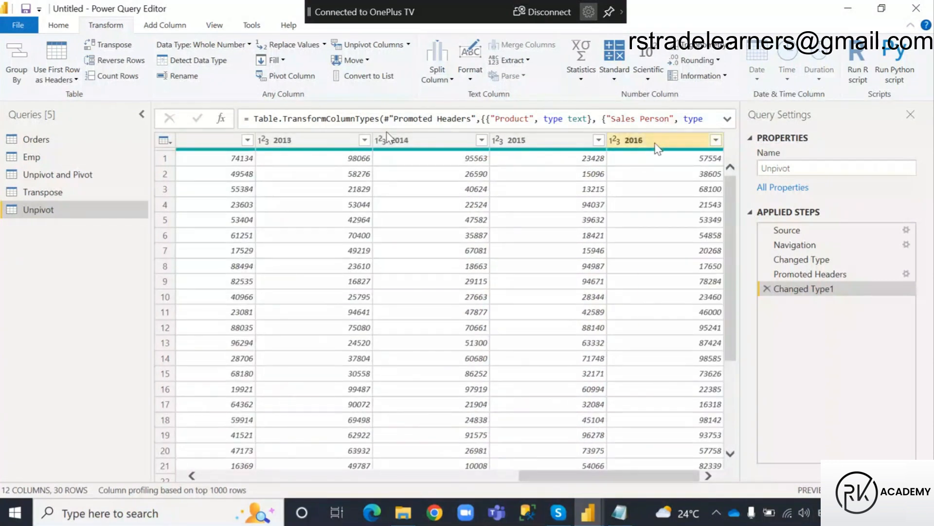
key(ctrl+a)
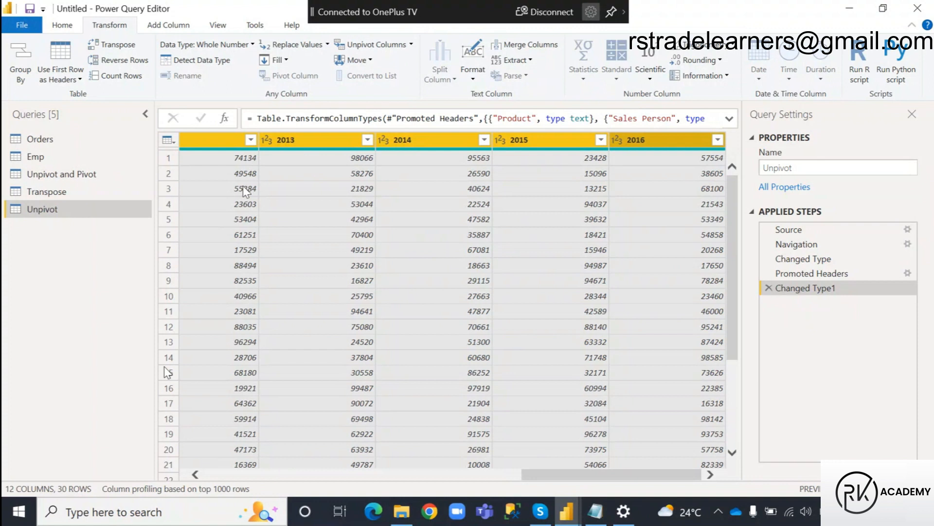
drag(579, 476, 504, 481)
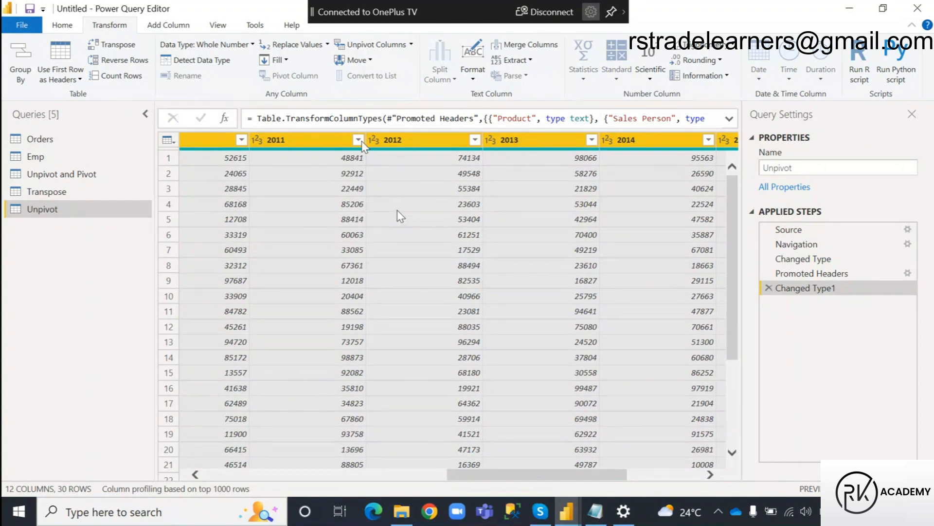
drag(508, 475, 420, 475)
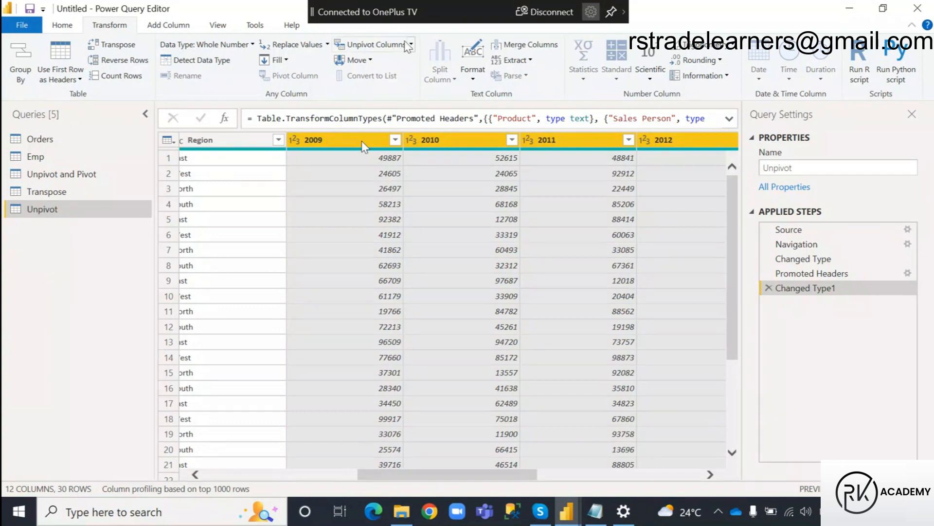
click(411, 44)
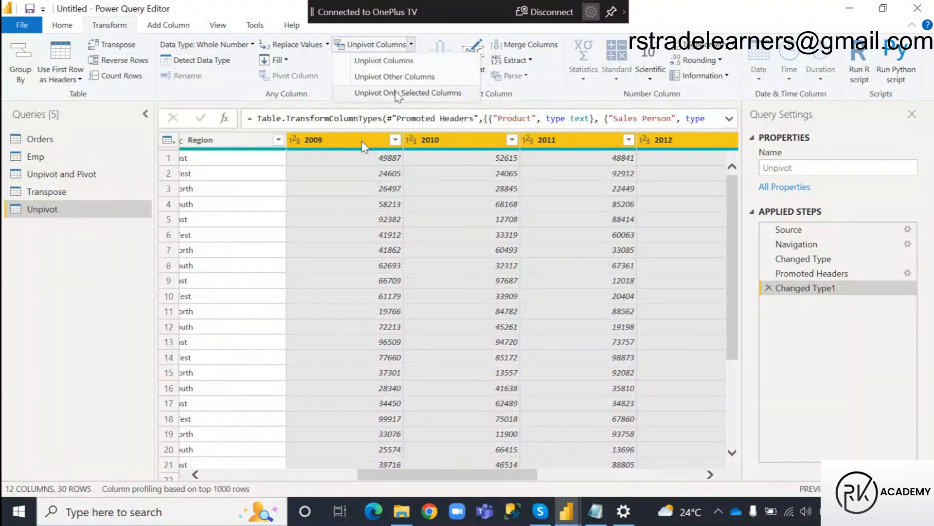
click(397, 93)
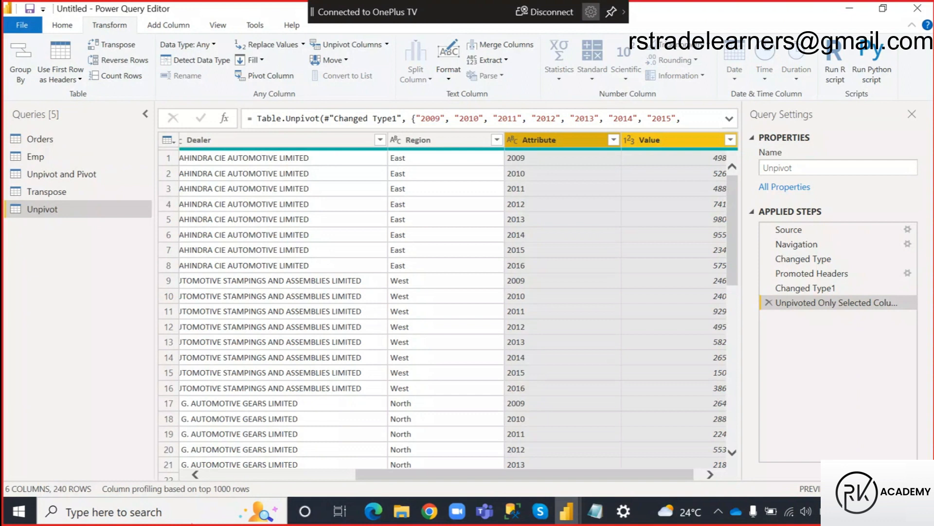
Box and tick the row count, write 30 × 8 with an arrow pointing to it, and clear the annotations.
drag(50, 482, 95, 495)
drag(77, 448, 68, 481)
drag(57, 476, 70, 481)
mouse_move(33, 349)
mouse_down()
mouse_move(48, 354)
mouse_move(37, 373)
mouse_move(73, 364)
mouse_move(62, 348)
mouse_move(103, 359)
mouse_move(84, 361)
mouse_move(113, 348)
mouse_up()
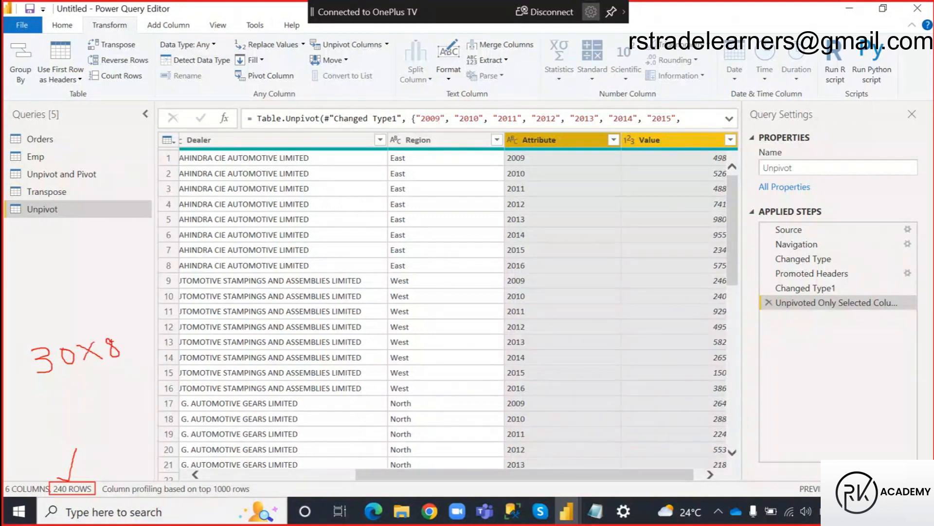
mouse_move(130, 346)
mouse_down()
mouse_move(98, 455)
mouse_move(97, 473)
mouse_move(109, 470)
mouse_up()
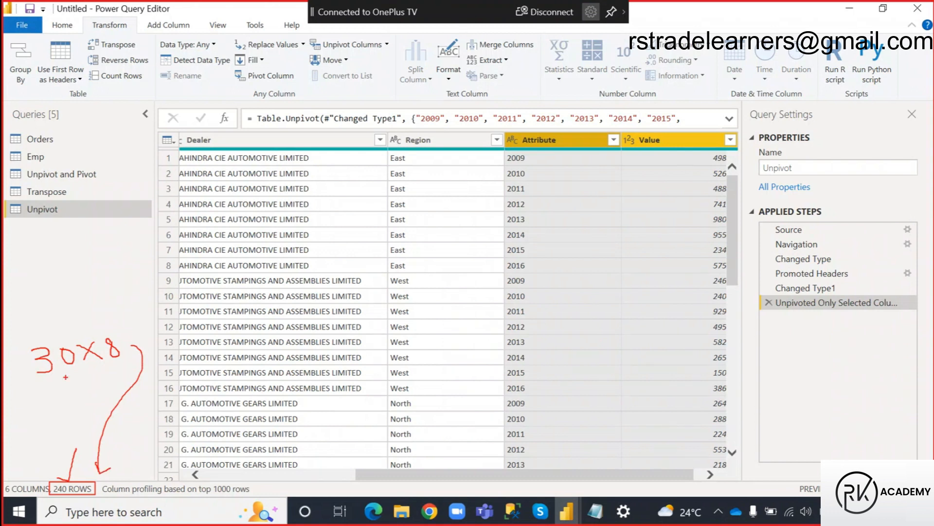
key(Escape)
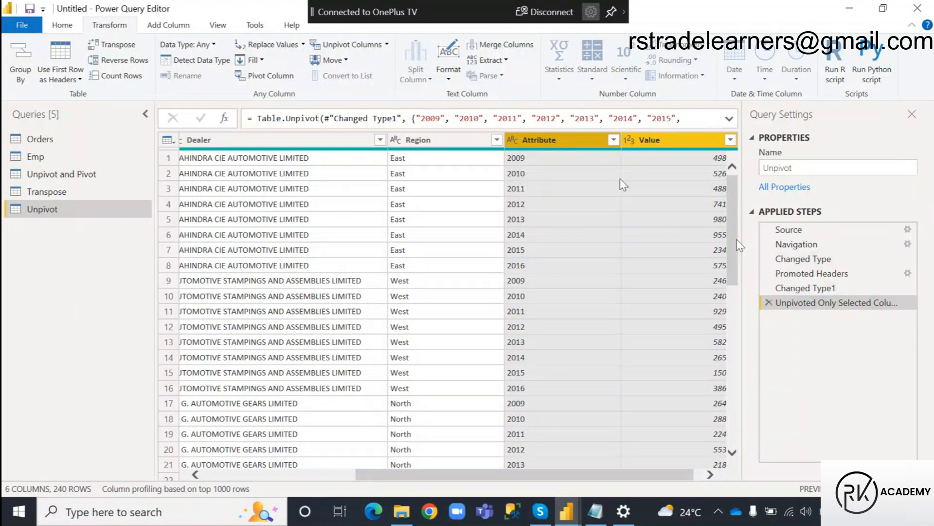
Rename the Attribute column to Year and the Value column to Sales.
double_click(554, 143)
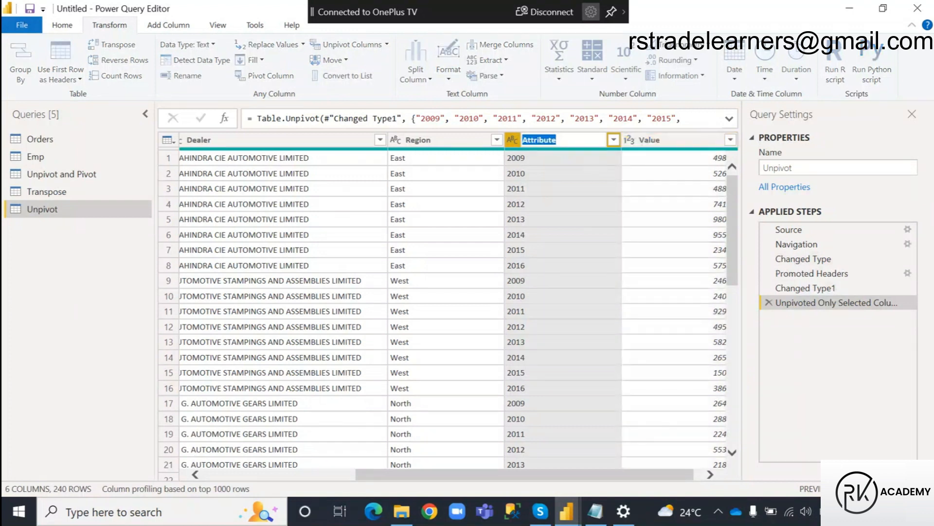
text(Year)
key(Return)
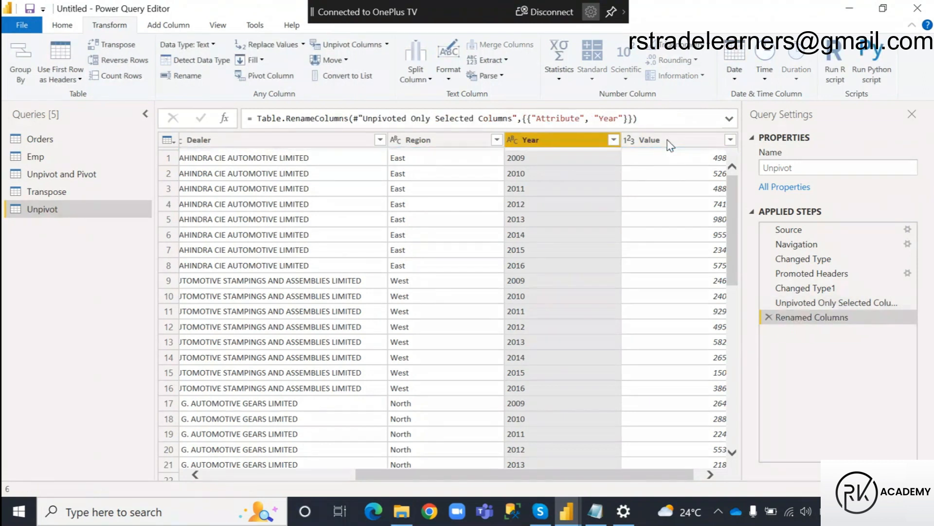
double_click(667, 143)
text(Sales)
key(Return)
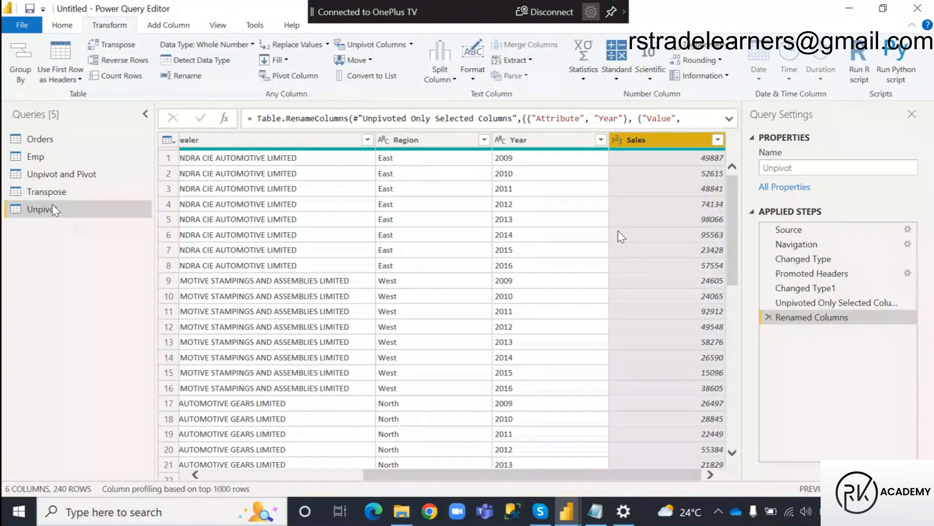
Apply the pending query changes without closing the editor and switch to the Power BI Desktop report.
click(62, 25)
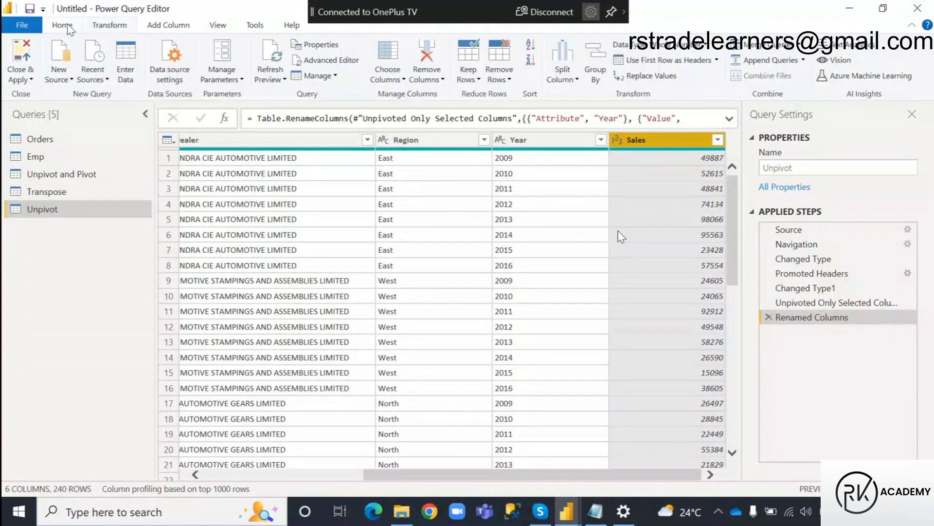
click(31, 80)
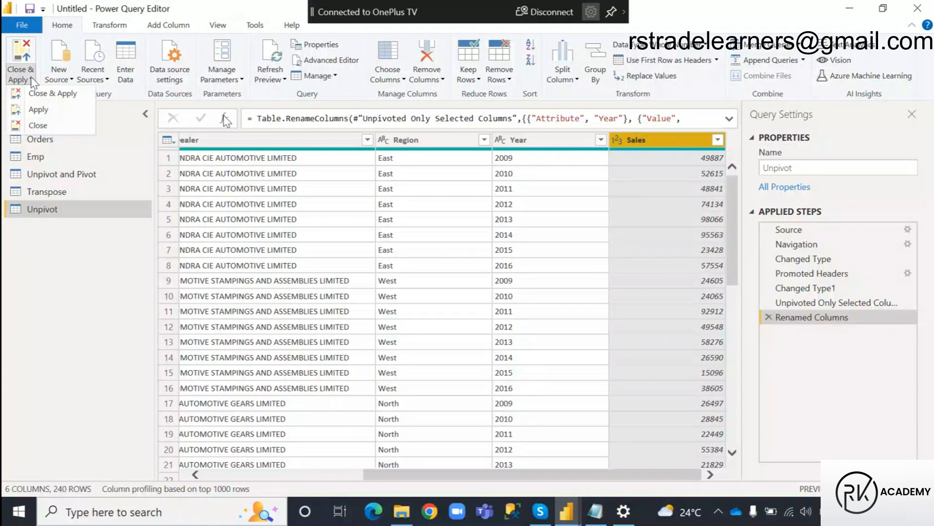
click(38, 114)
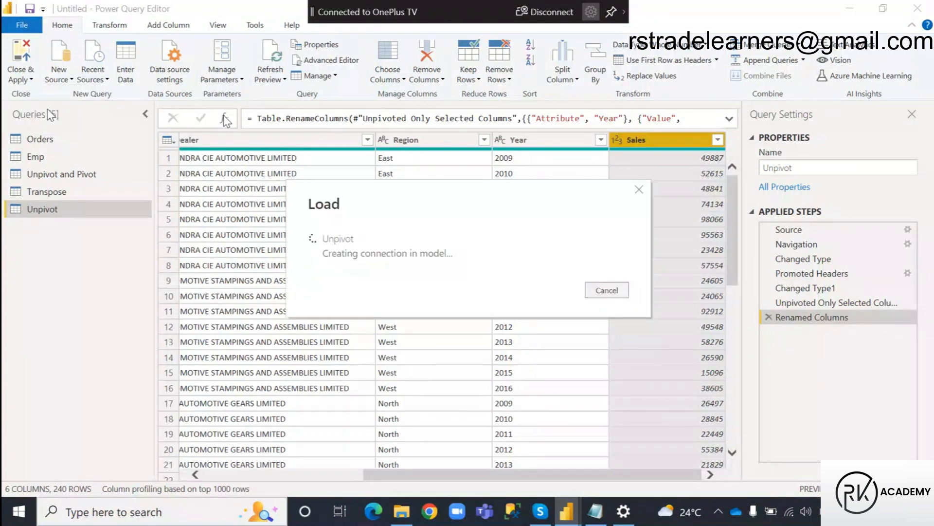
mouse_move(566, 510)
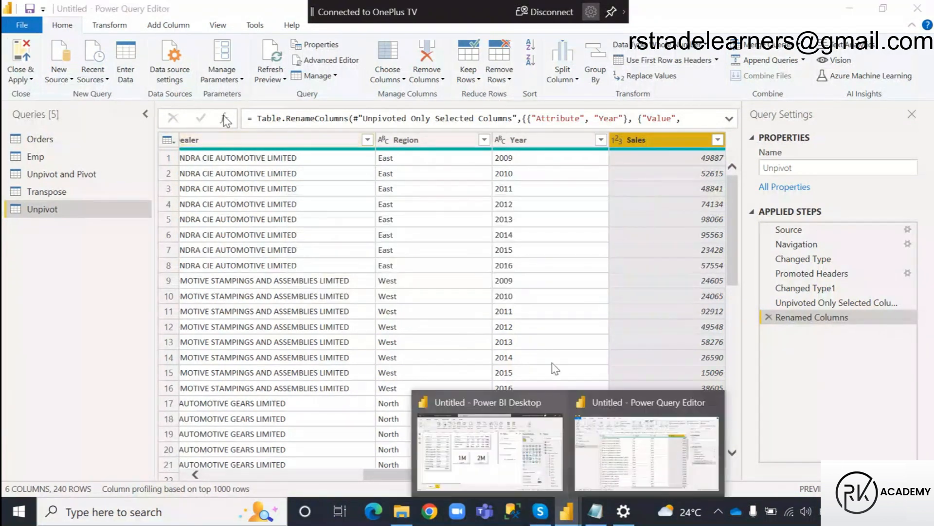
click(491, 453)
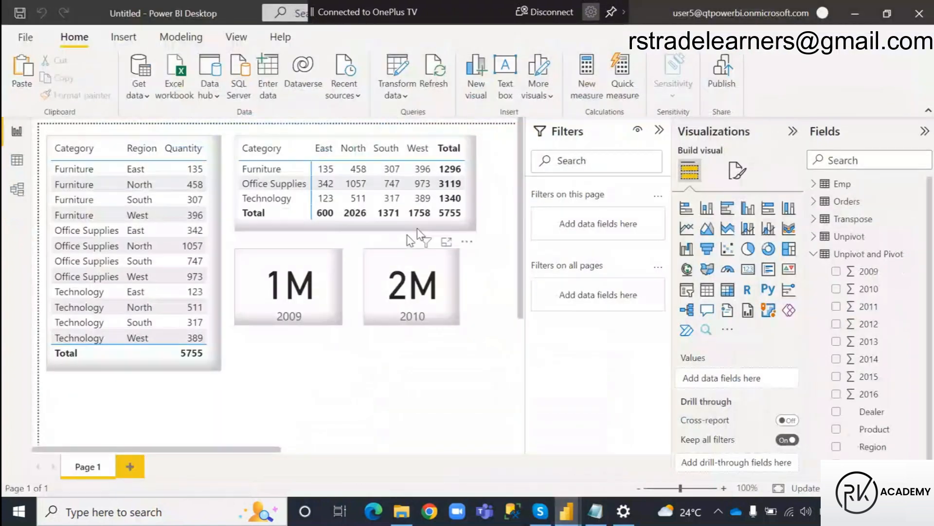
Move the 2009 and 2010 cards up so they sit directly below the matrix.
click(321, 316)
ctrl+click(393, 297)
drag(391, 292, 392, 281)
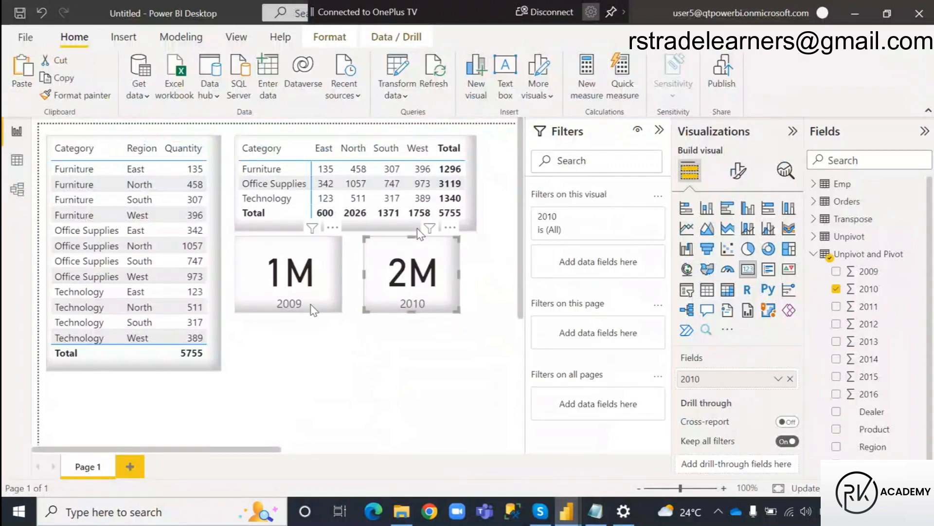
drag(288, 311, 294, 311)
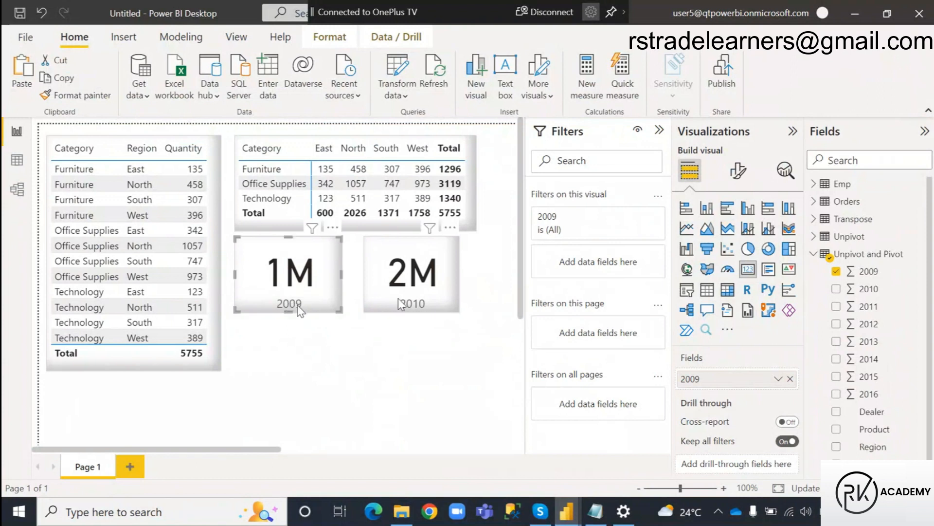
click(395, 306)
click(396, 330)
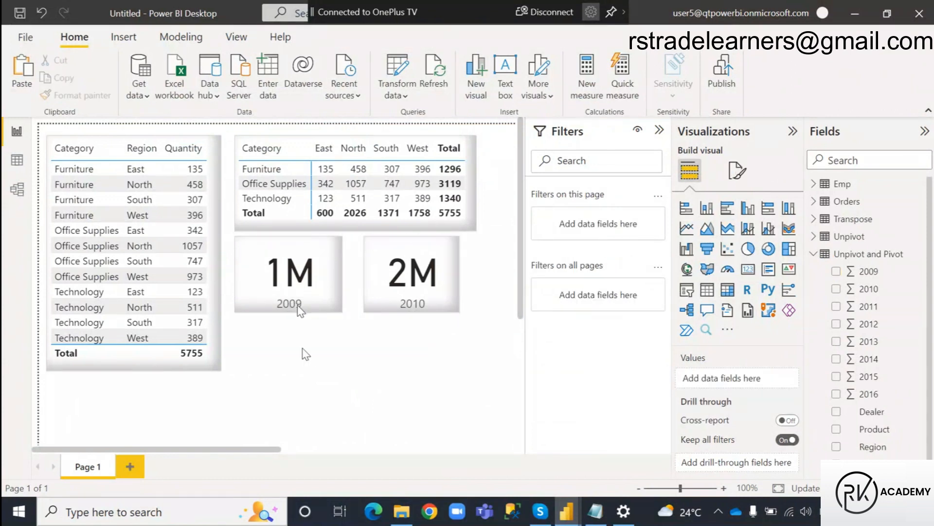
Set the 2009 card's callout value font size to 25 and reduce the card's height.
click(269, 305)
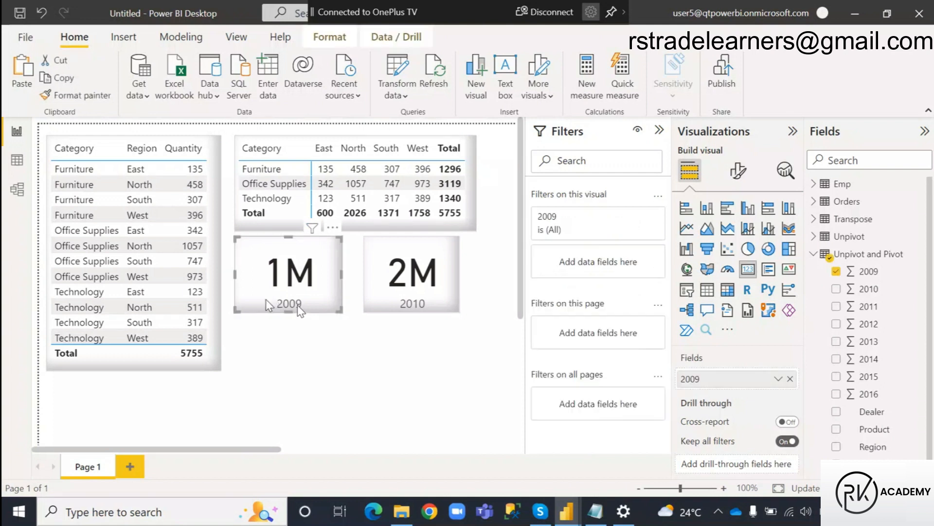
click(740, 171)
click(700, 271)
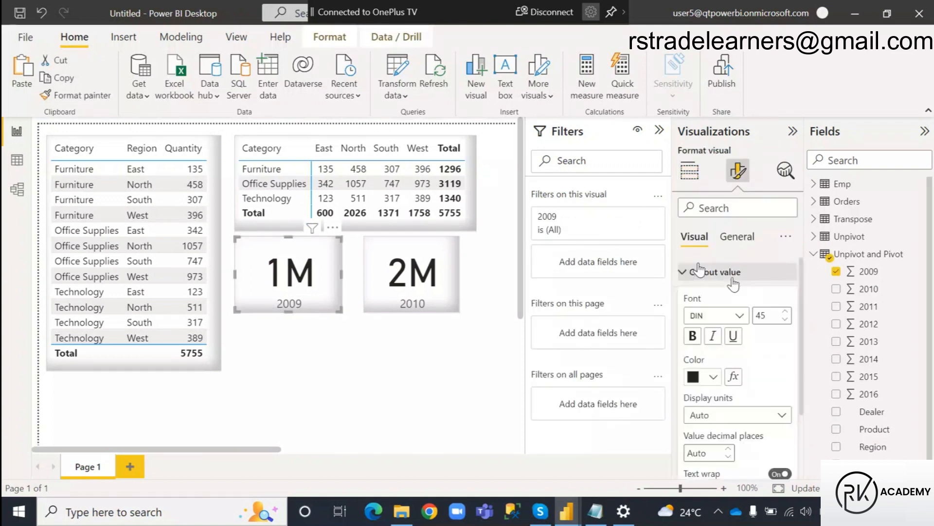
click(763, 315)
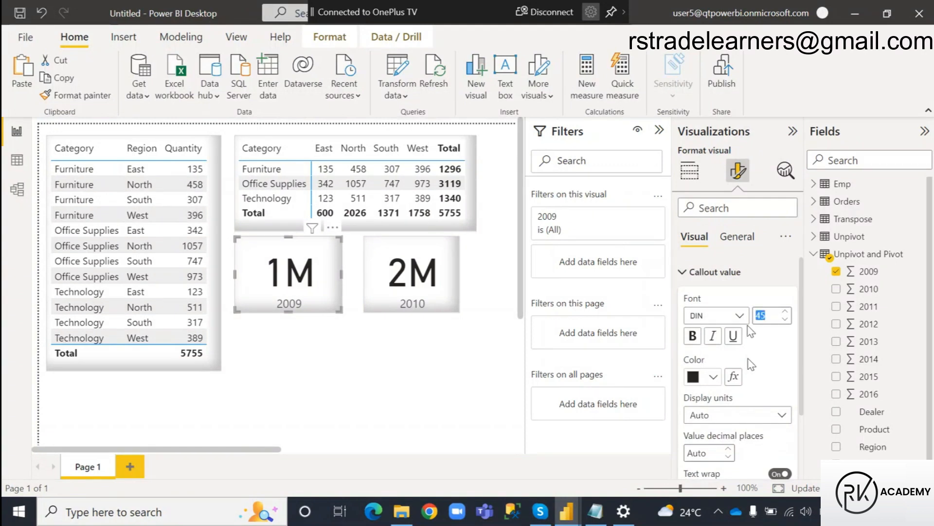
text(25)
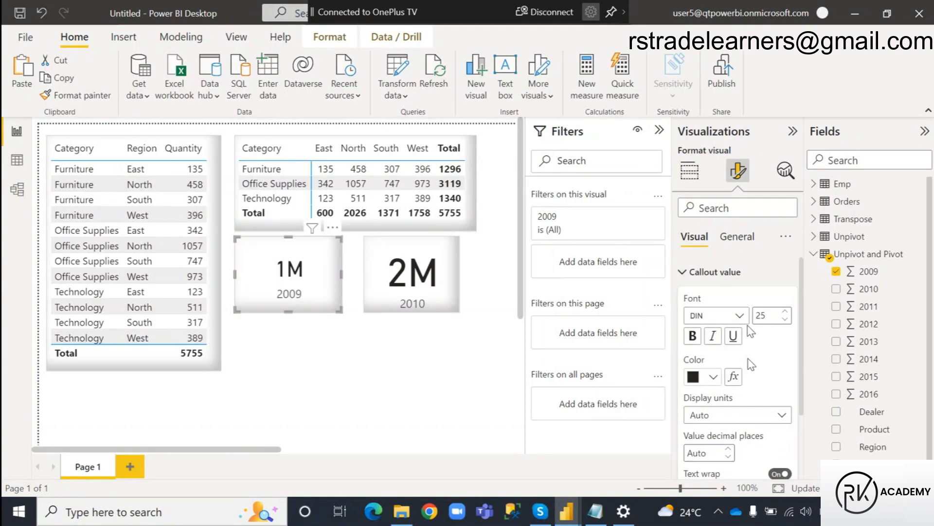
click(294, 325)
click(305, 310)
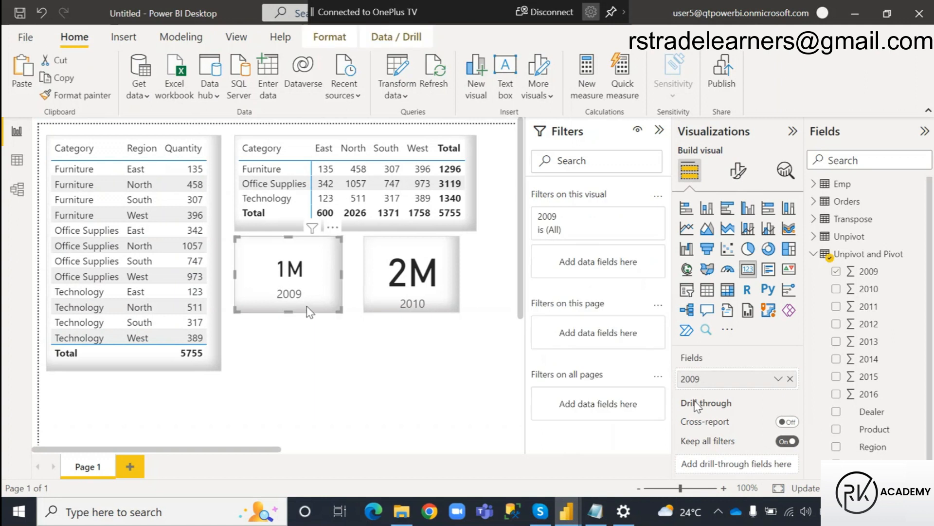
drag(290, 309, 289, 301)
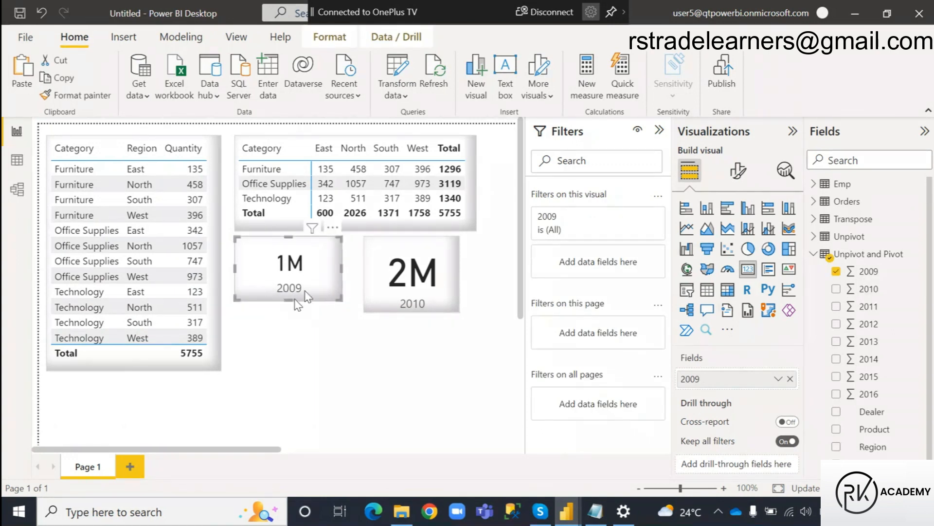
Copy the 2009 card's formatting to the 2010 card and resize that card to match its height and reach the matrix's right edge.
click(81, 94)
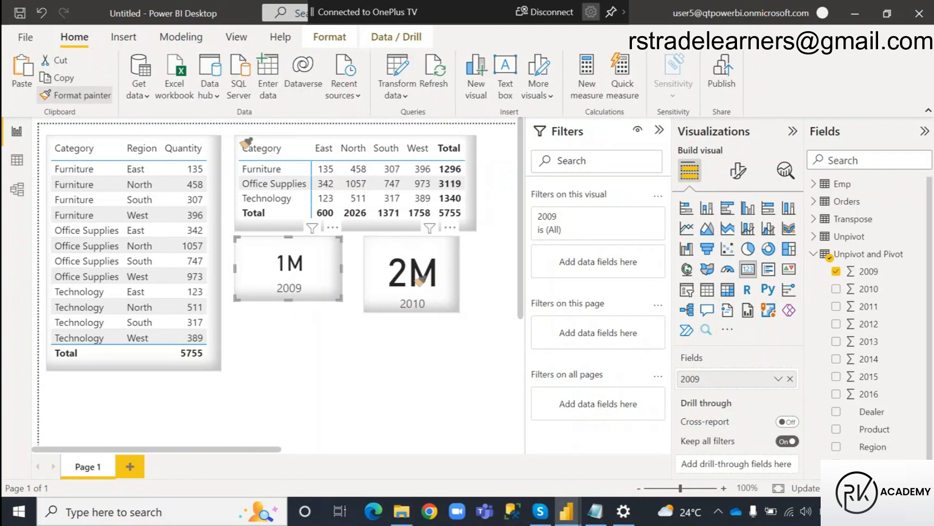
click(389, 291)
drag(412, 306, 411, 300)
click(448, 273)
drag(458, 269, 476, 276)
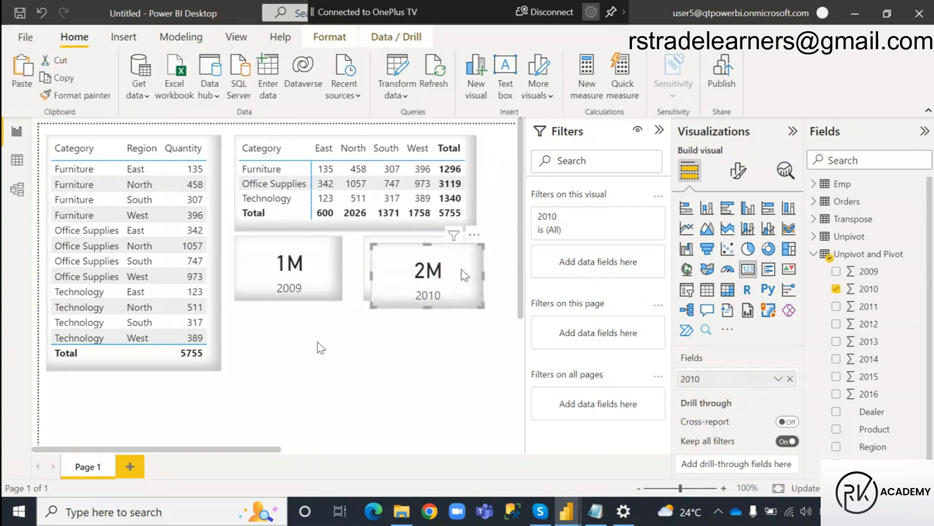
Paste a copy of the 2010 card, centre it below the two year cards and widen it.
key(ctrl+v)
drag(428, 275, 318, 341)
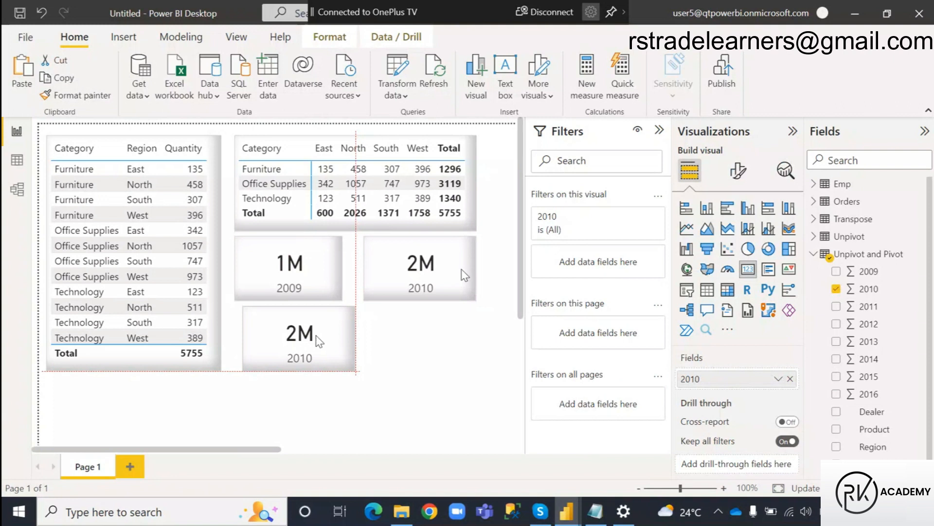
drag(319, 340, 360, 325)
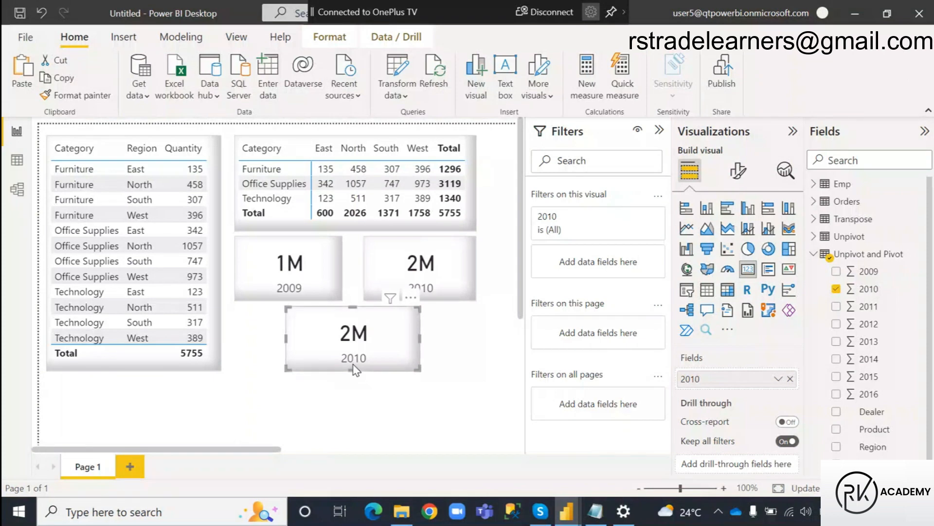
click(469, 352)
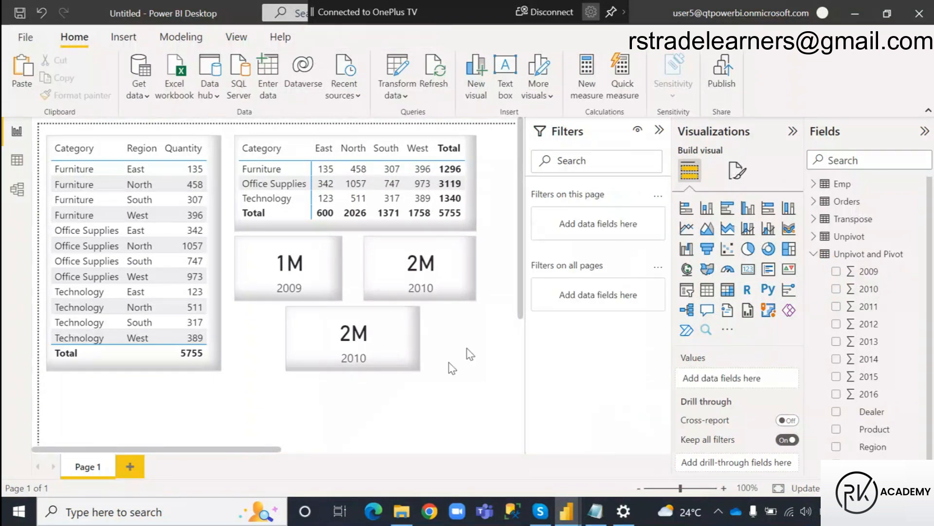
Replace the 2010 field in the card below the two year cards with Sales from the Unpivot table.
click(814, 253)
click(813, 236)
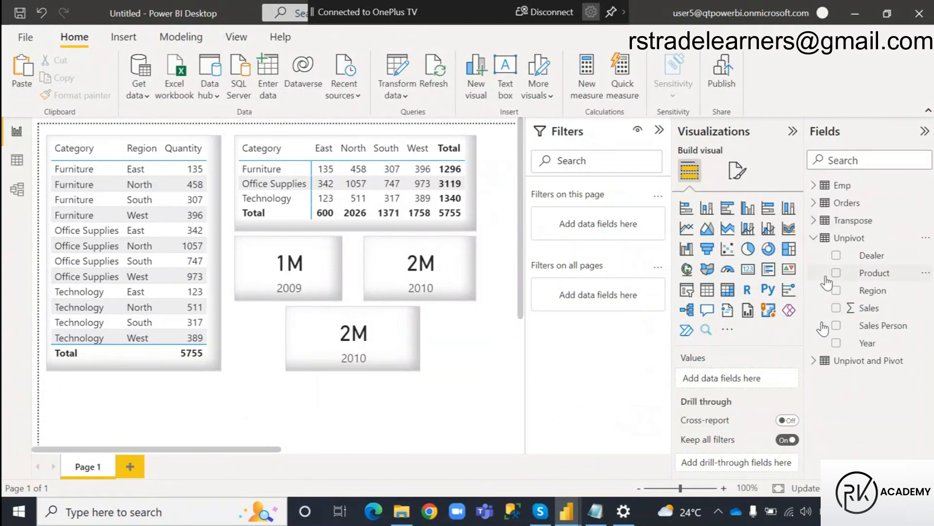
click(836, 309)
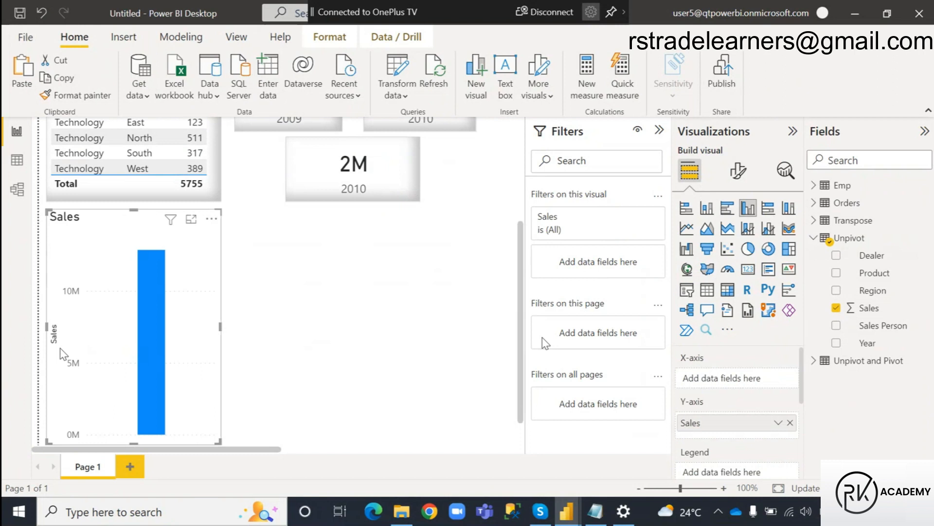
key(Delete)
click(378, 192)
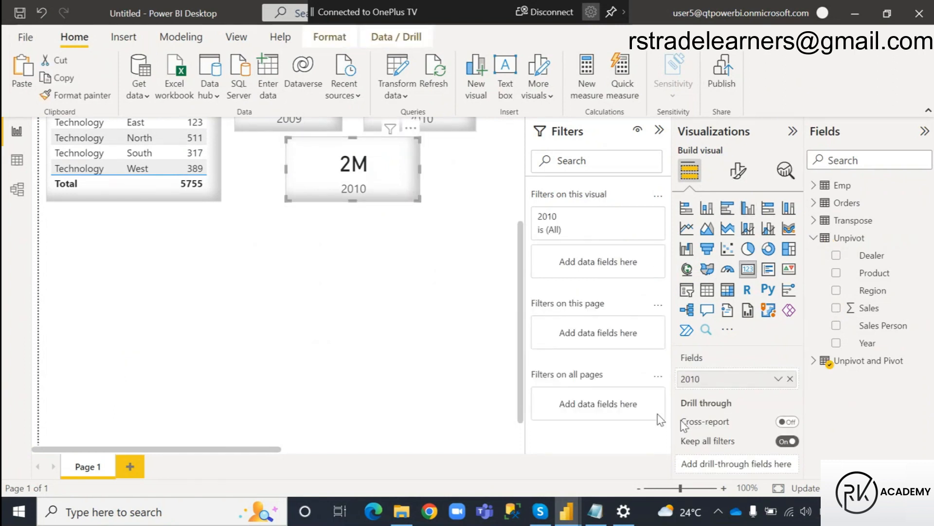
click(790, 379)
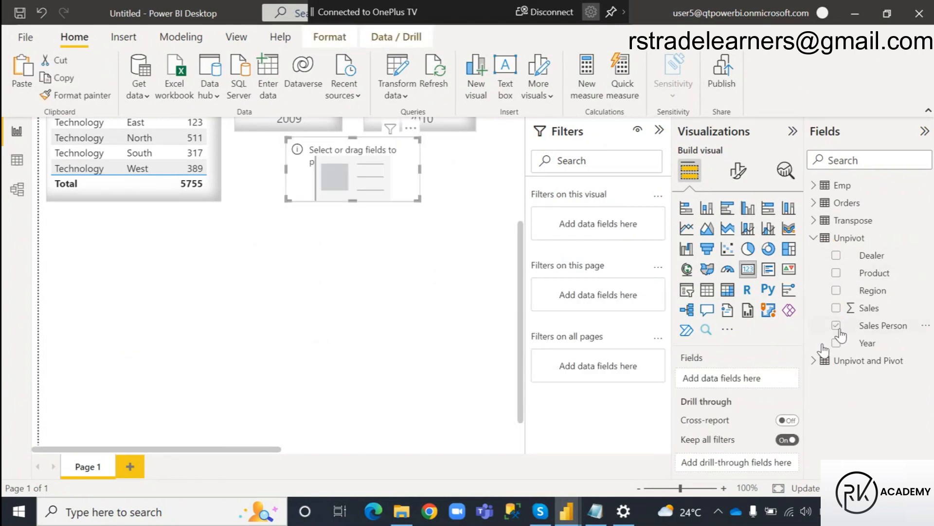
click(836, 308)
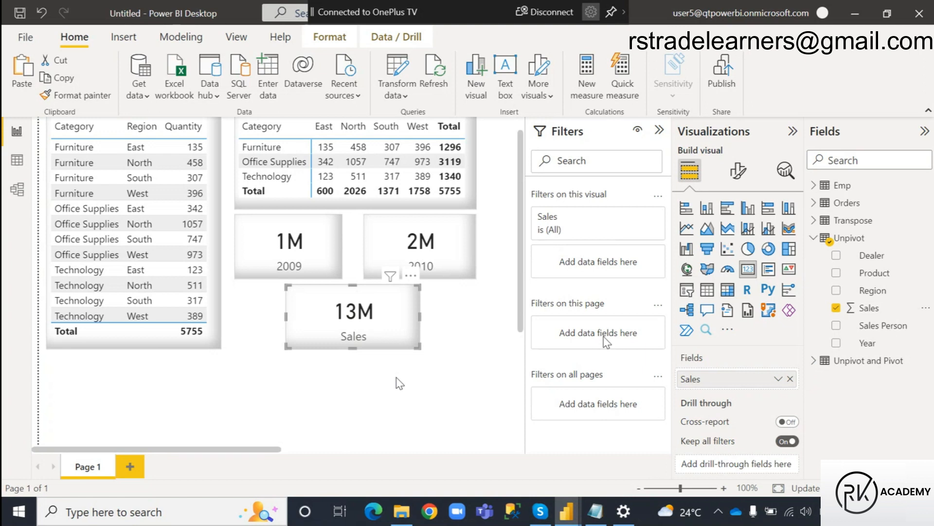
Compare the Sales card with the 2009 and 2010 cards and check which source table each uses.
drag(338, 355, 398, 333)
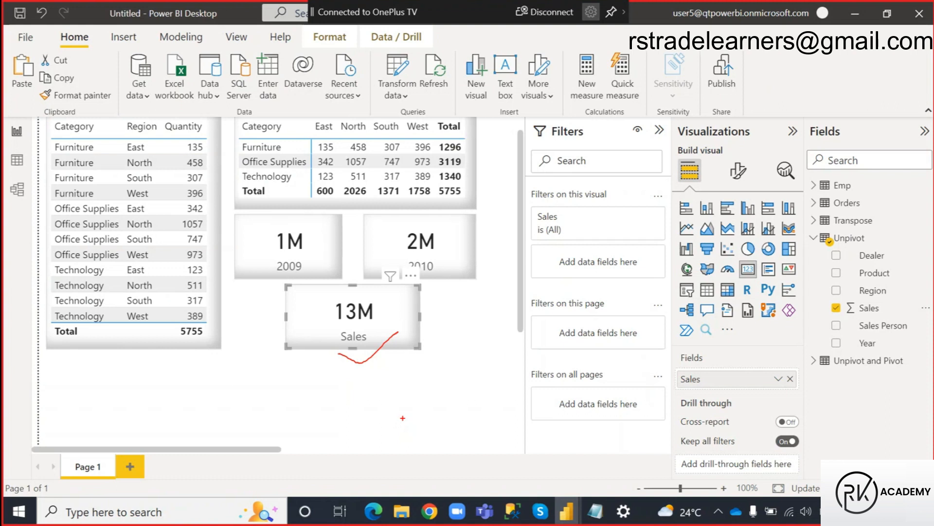
key(Escape)
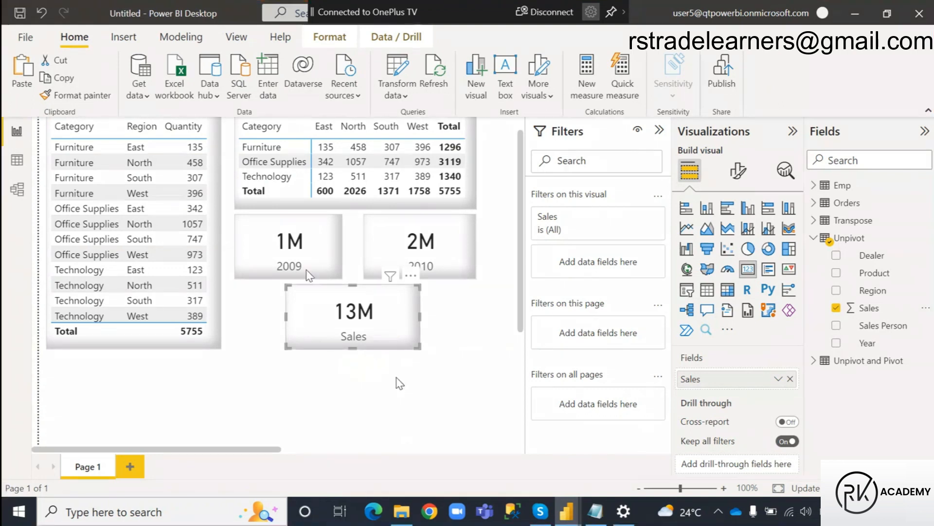
click(321, 262)
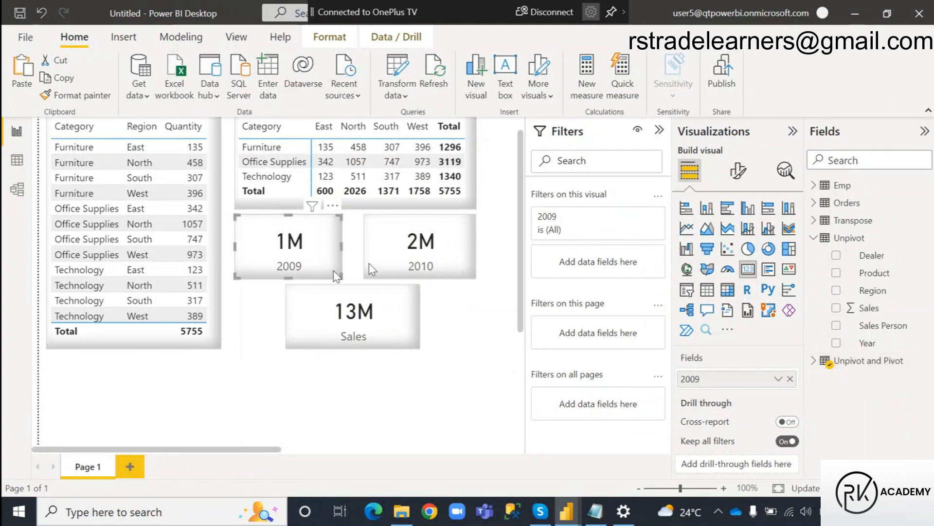
click(425, 238)
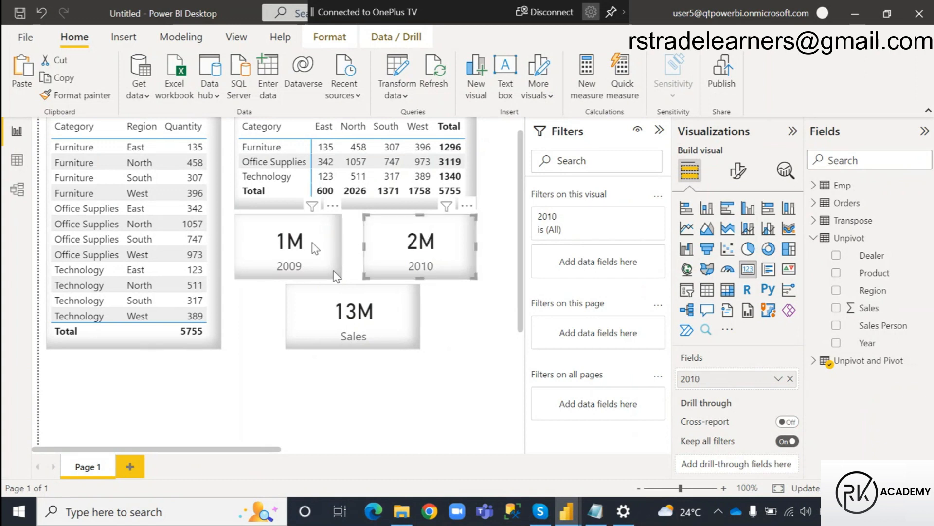
click(331, 251)
click(465, 250)
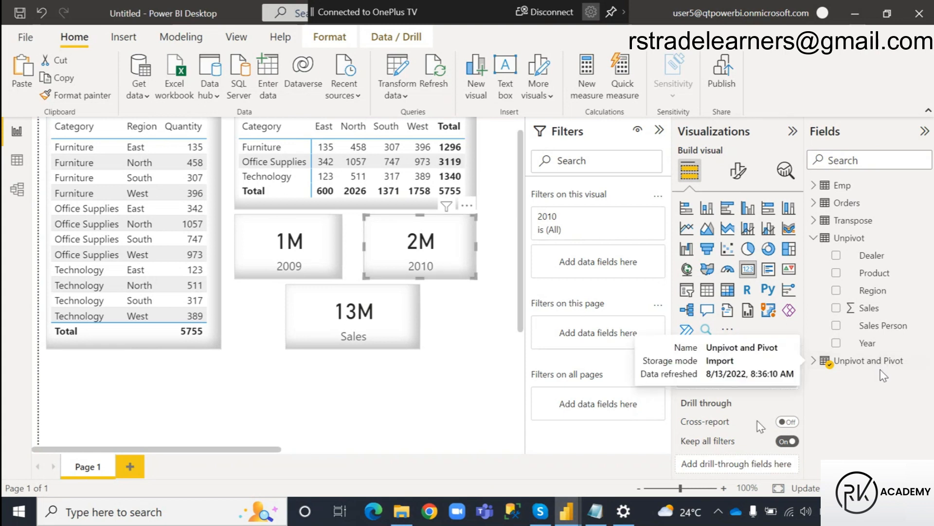
click(398, 397)
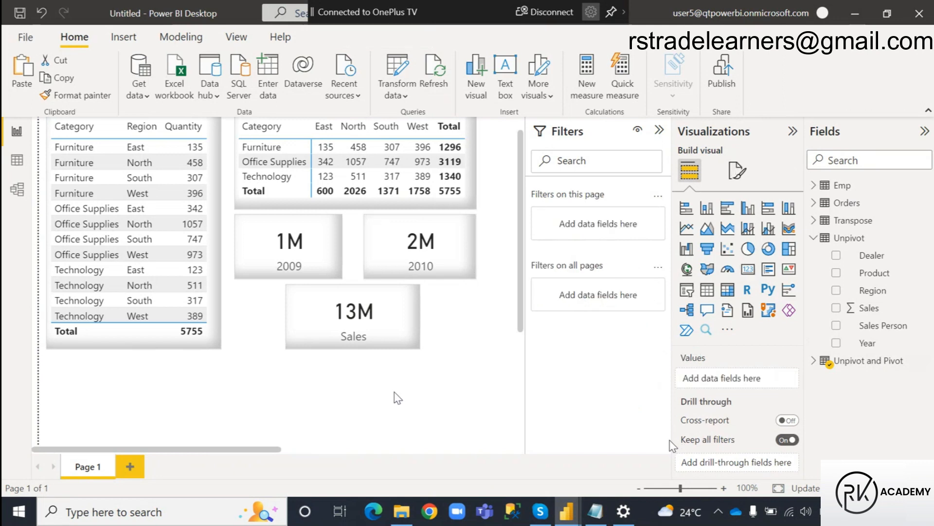
click(411, 504)
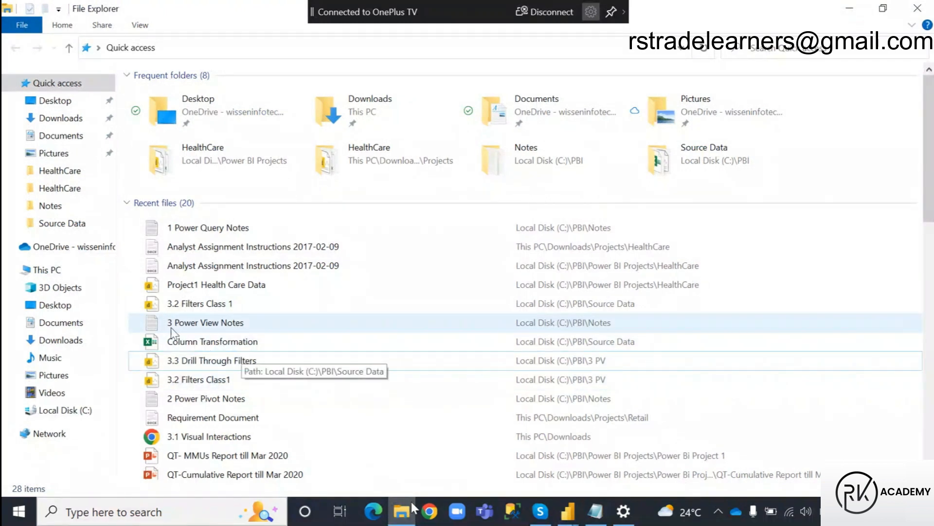
click(411, 501)
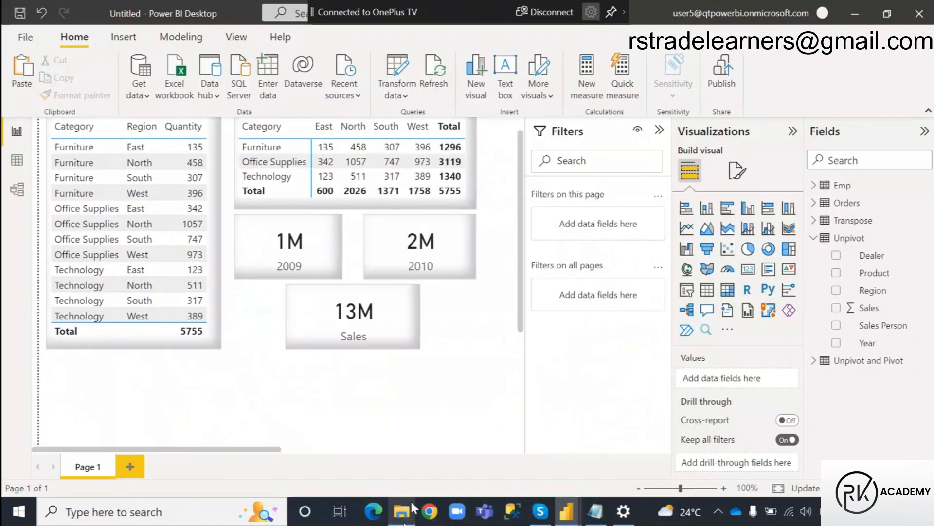
click(411, 499)
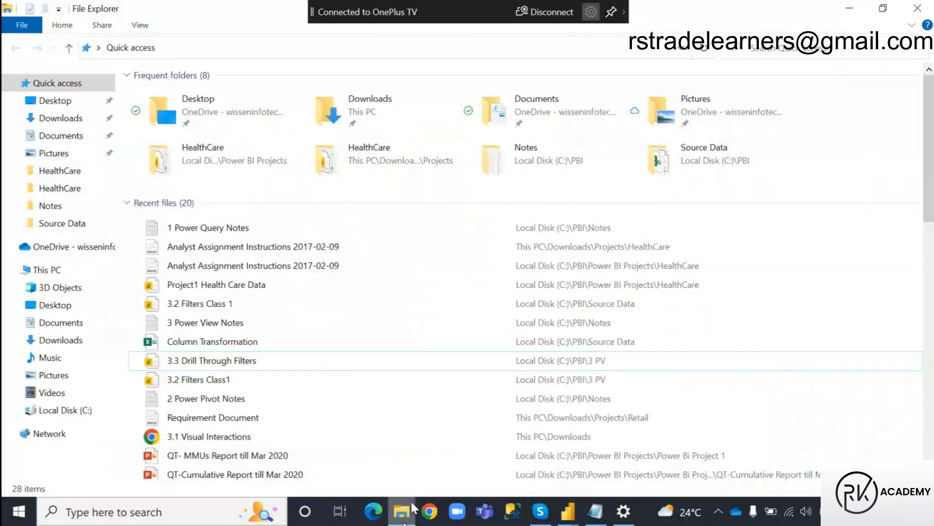
Switch to the Power Query Editor and rename the Unpivot and Pivot query as Pivot.
click(569, 513)
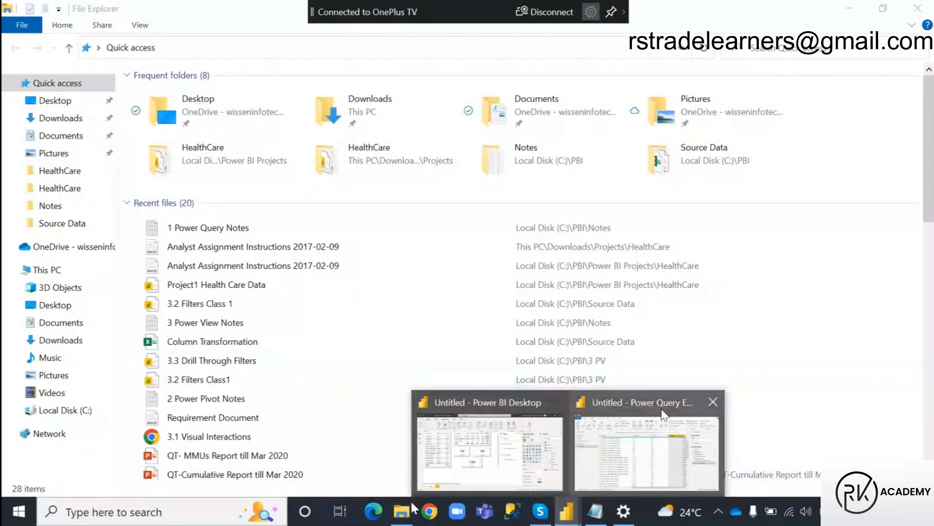
click(648, 460)
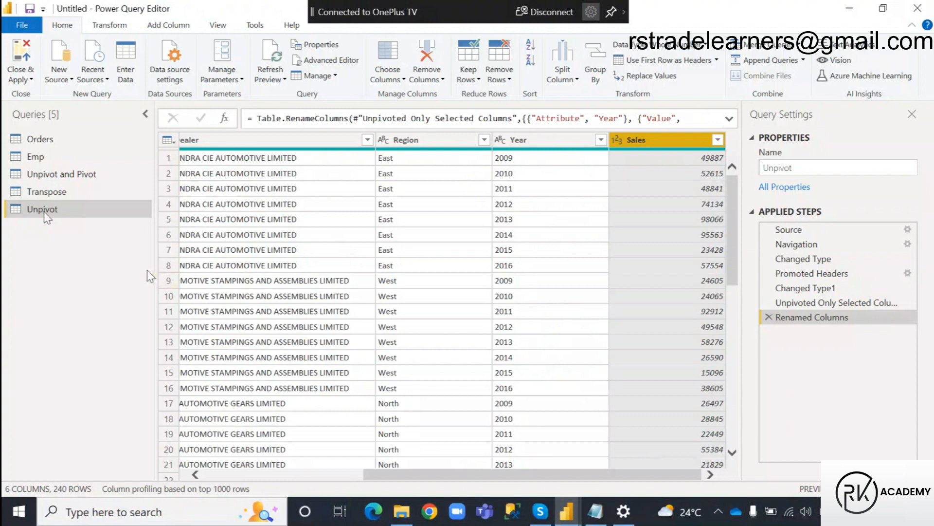
click(65, 175)
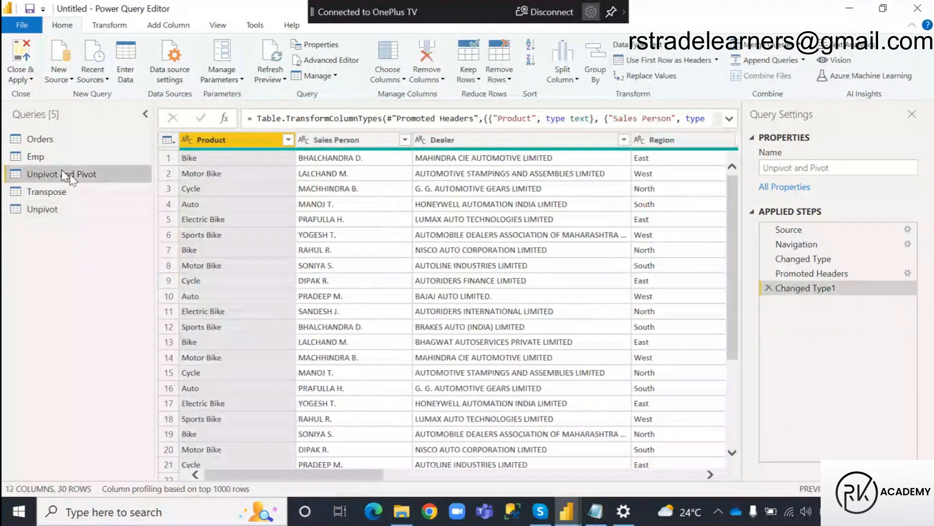
double_click(68, 175)
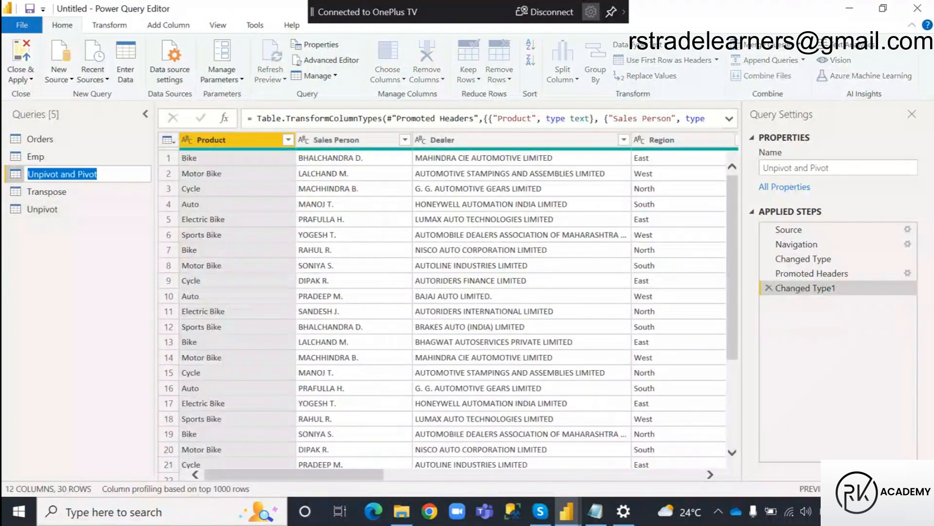
click(73, 174)
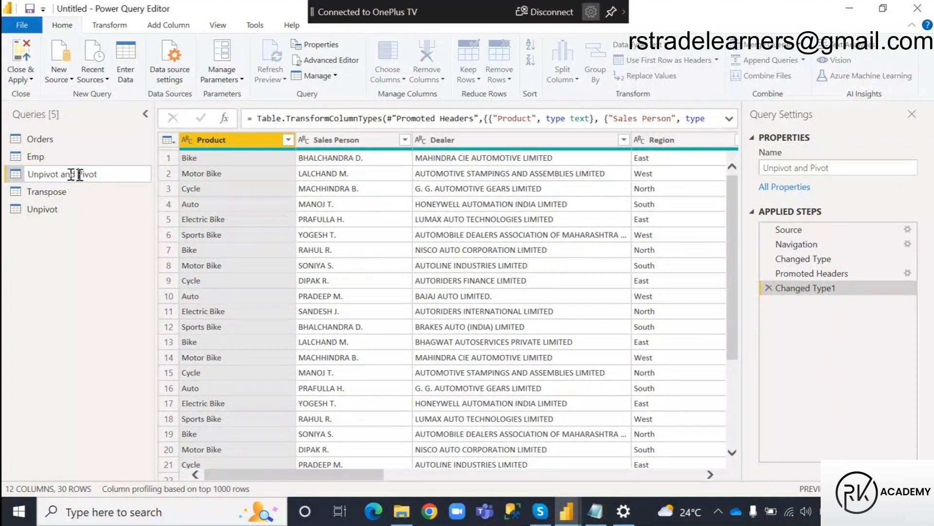
key(ctrl+BackSpace)
key(ctrl+BackSpace)
click(45, 266)
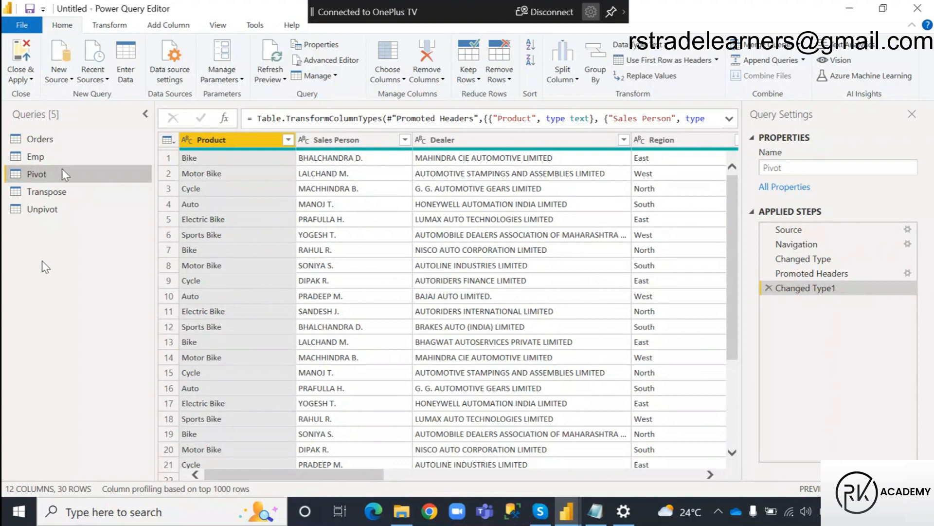
Switch to File Explorer and open the Column Transformation workbook from the Source Data folder in Excel.
click(405, 511)
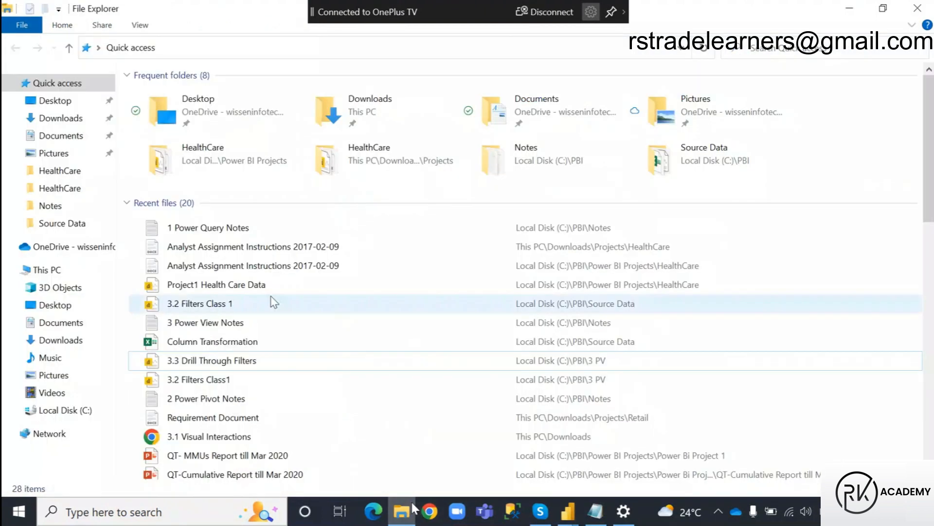
click(72, 223)
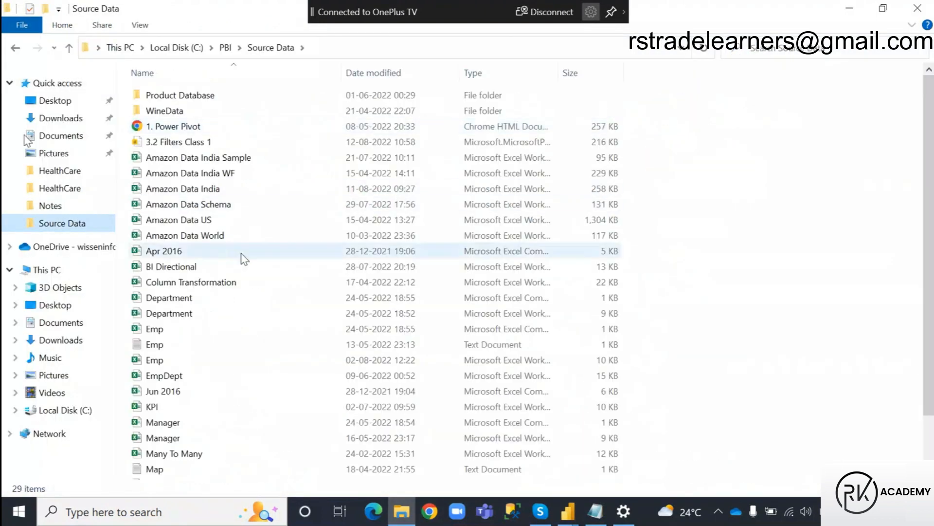
double_click(233, 287)
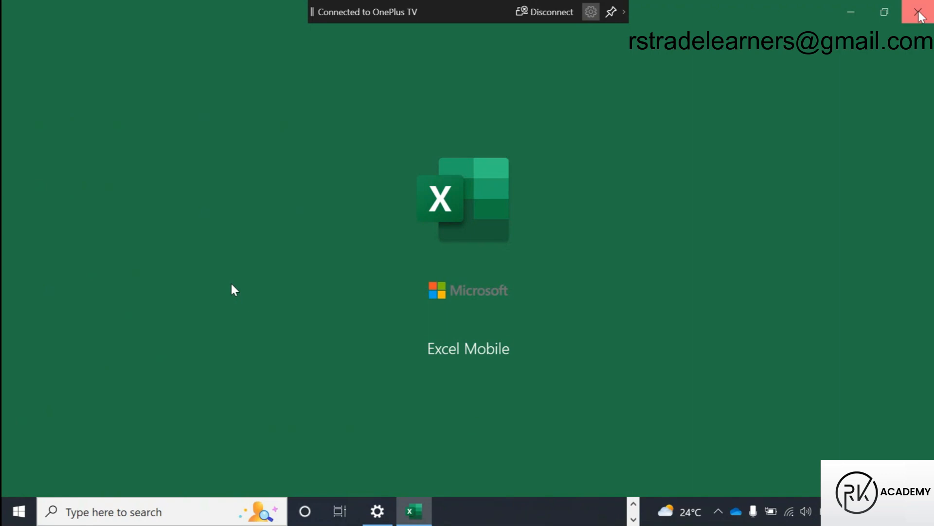
click(918, 11)
double_click(231, 284)
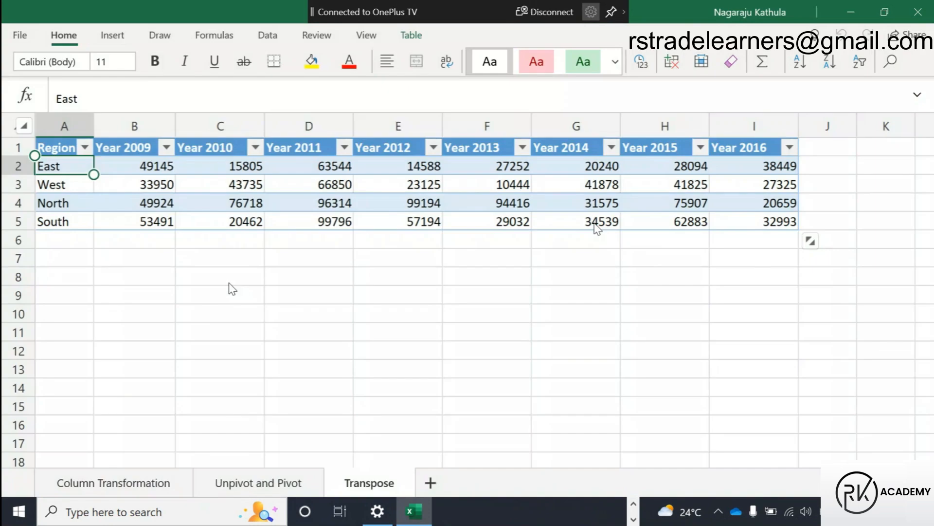
Rename the workbook's Unpivot and Pivot sheet as Pivot, select the Product header cell and close the workbook.
click(234, 487)
double_click(237, 489)
click(269, 483)
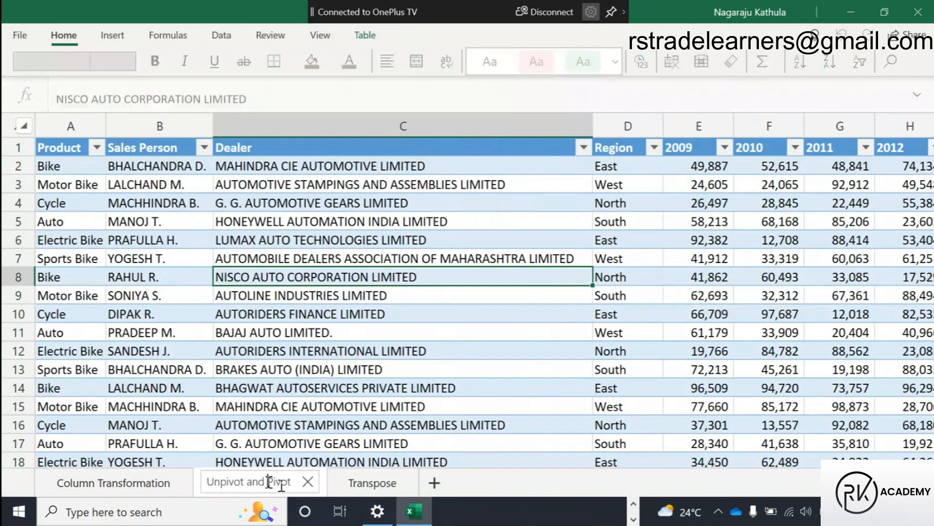
key(BackSpace)
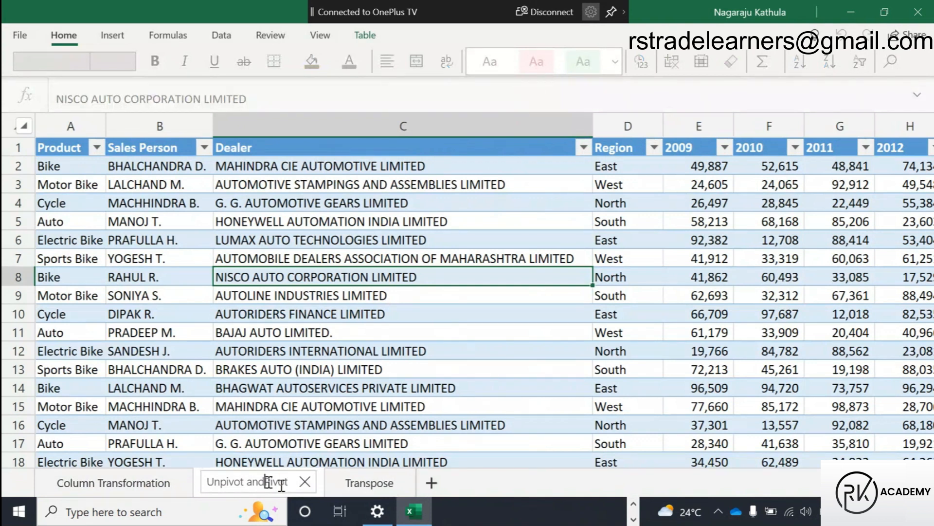
key(BackSpace)
key(BackSpace)
key(BackSpace)
key(BackSpace)
key(BackSpace)
key(BackSpace)
key(BackSpace)
key(BackSpace)
key(BackSpace)
key(BackSpace)
key(BackSpace)
click(272, 375)
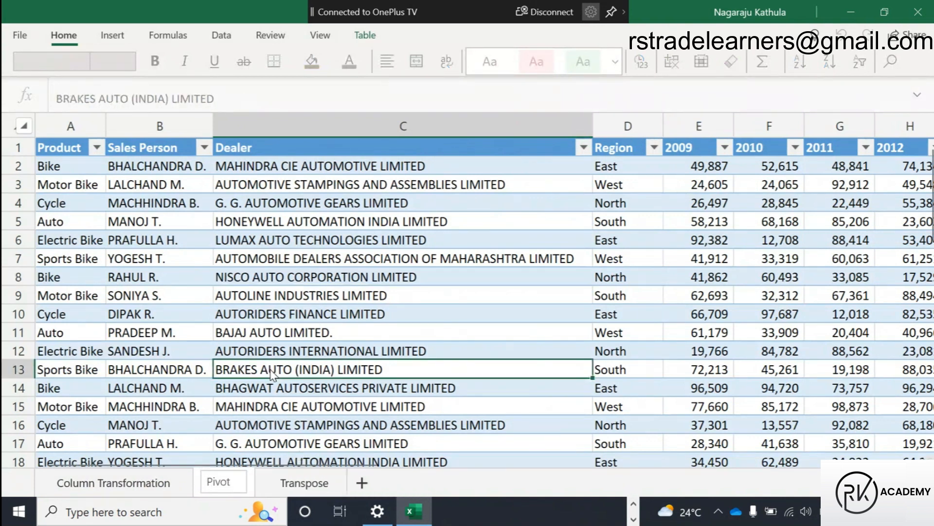
click(59, 151)
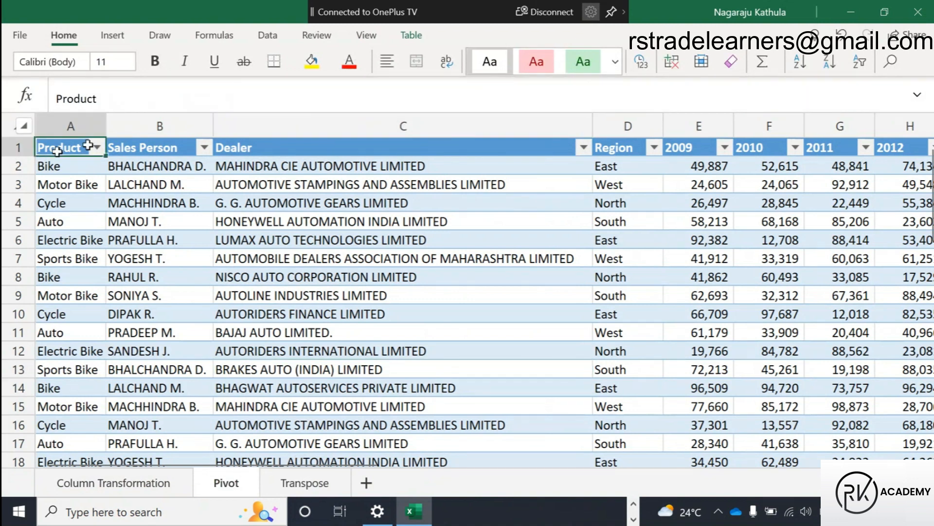
click(918, 15)
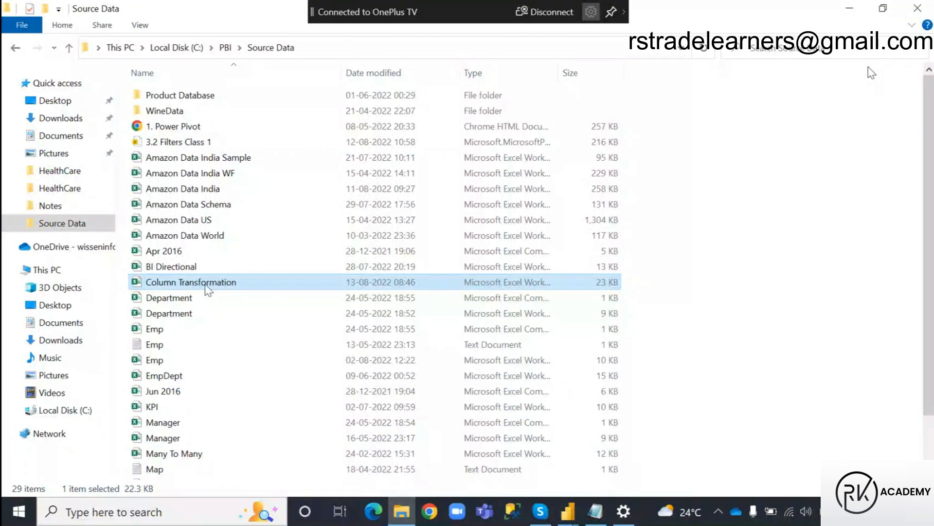
Switch to the Power Query Notes in Notepad and highlight the term Pivot Column in its definition line.
click(599, 513)
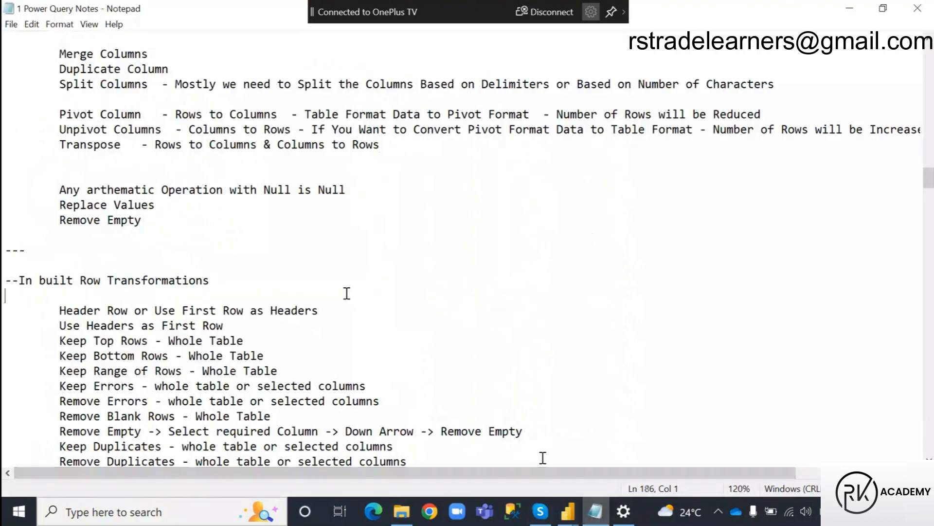
scroll(385, 287, up, 2)
click(390, 235)
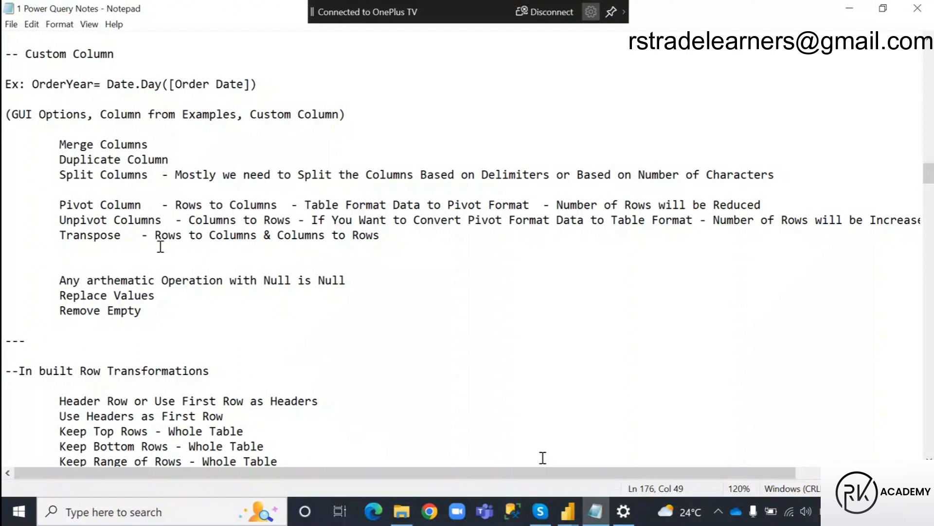
drag(59, 205, 151, 211)
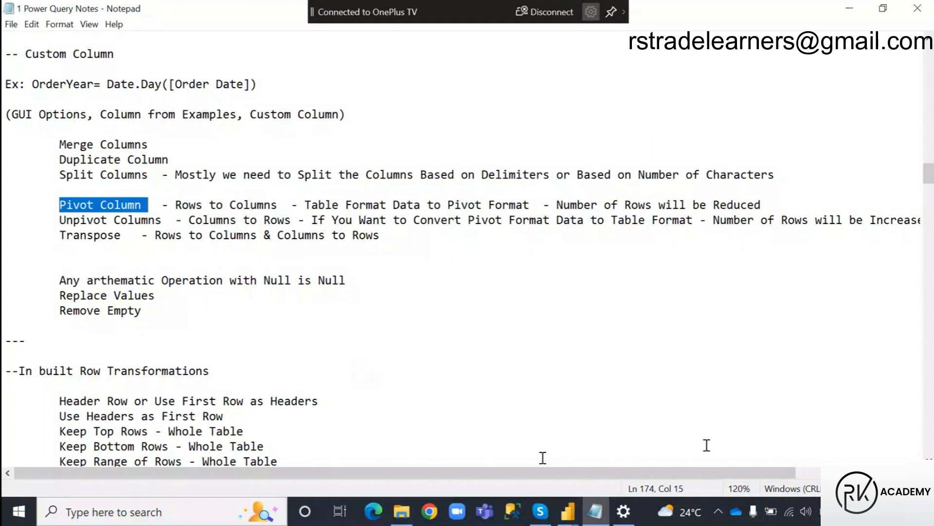
Switch to Power BI Desktop, apply the pending query changes and collapse the Unpivot table in the field list.
mouse_move(568, 510)
click(487, 428)
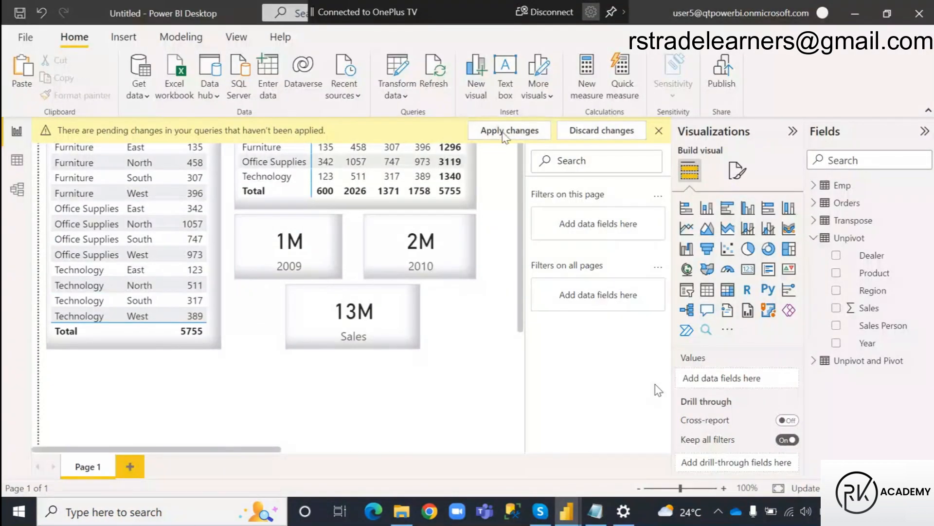
click(505, 131)
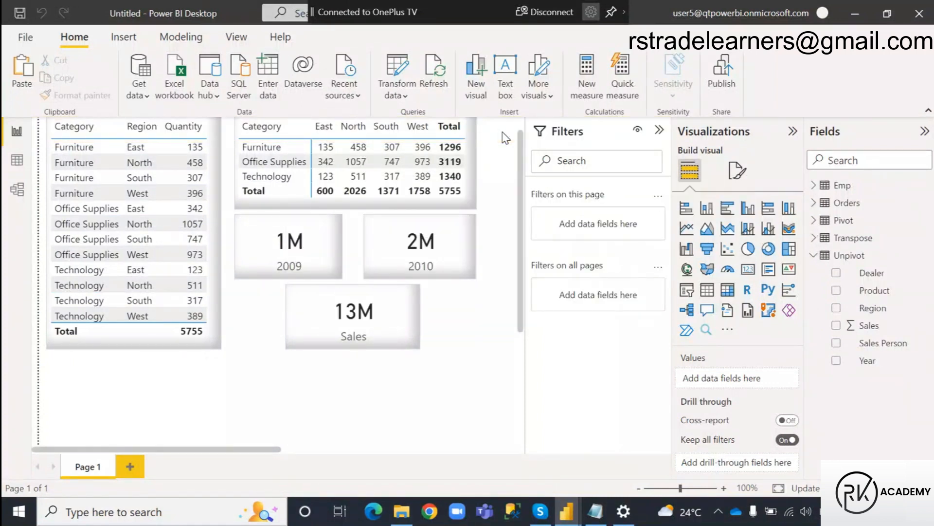
click(812, 256)
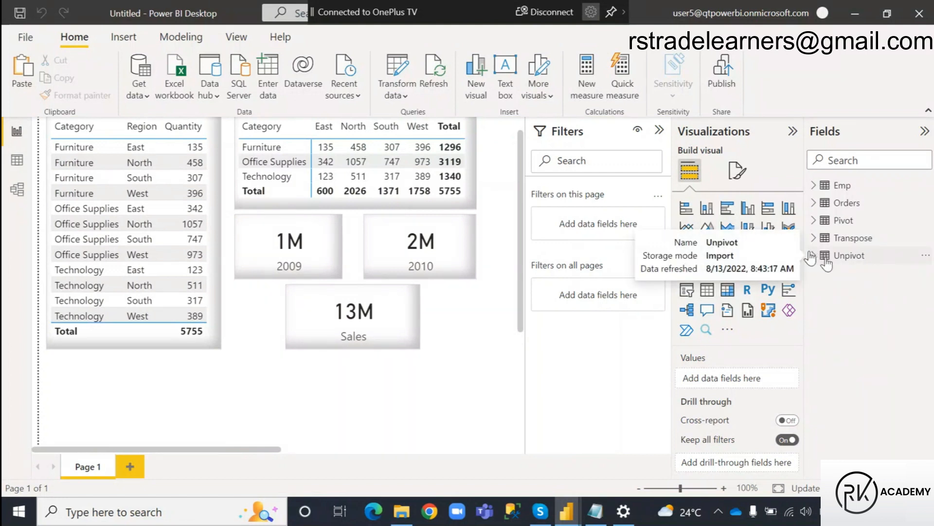
Select the Category, Region and Quantity table visual, annotate an arrow from it to the matrix, and clear the annotation.
scroll(438, 253, up, 1)
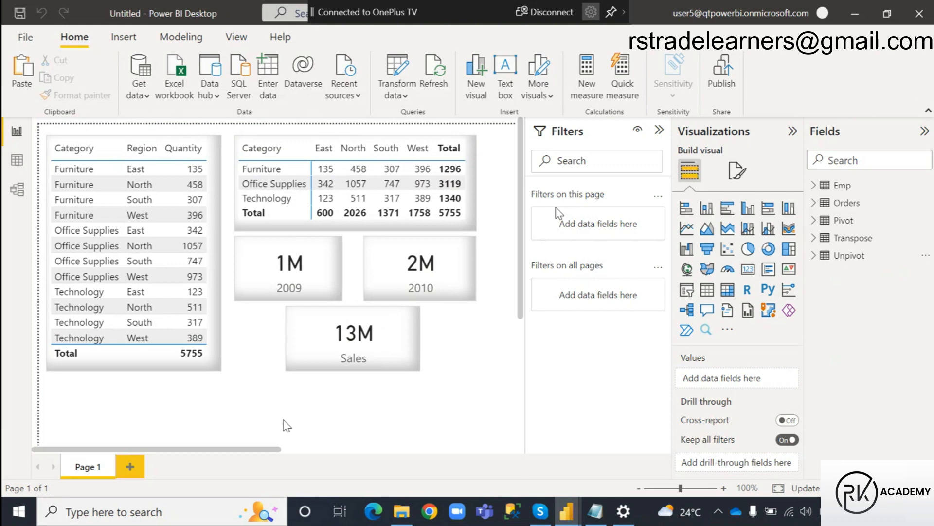
click(152, 368)
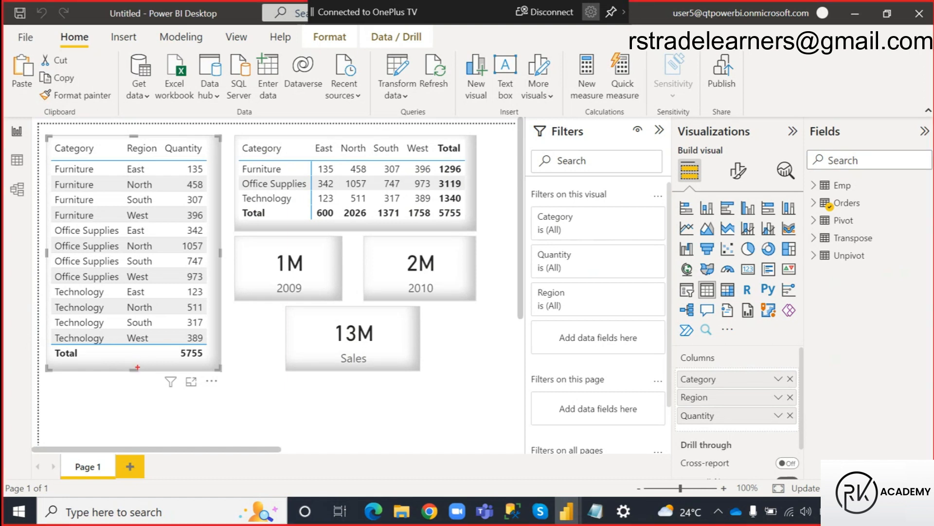
mouse_move(168, 141)
mouse_down()
mouse_move(232, 116)
mouse_move(245, 135)
mouse_up()
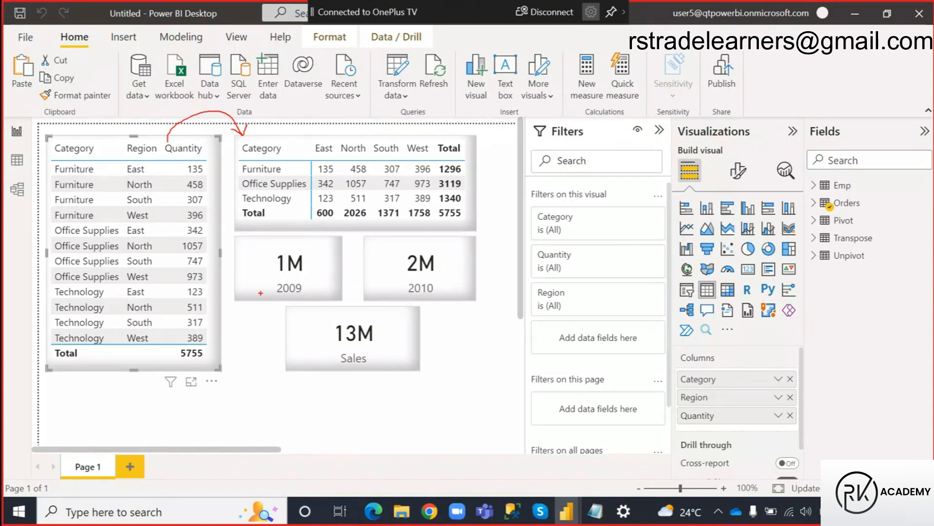
key(Escape)
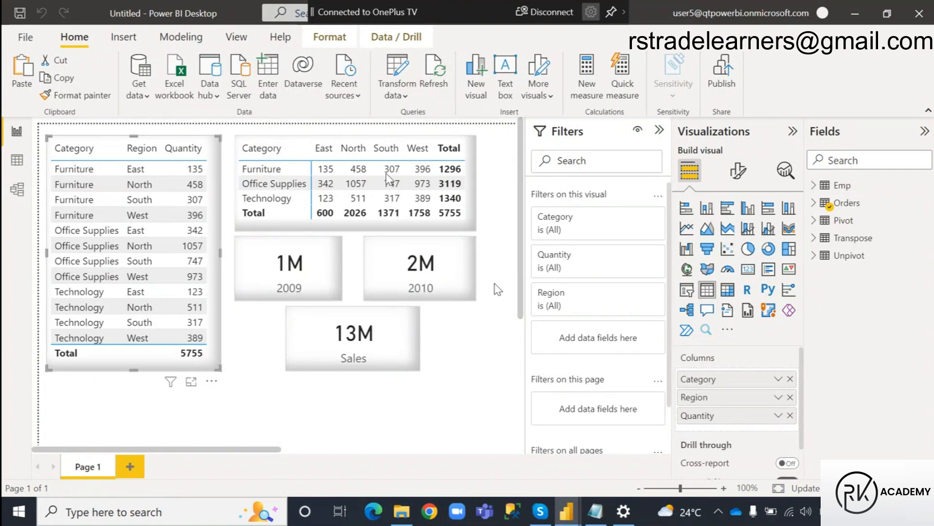
Switch to the Power Query Editor and compare the Unpivot query with the Pivot query.
mouse_move(566, 509)
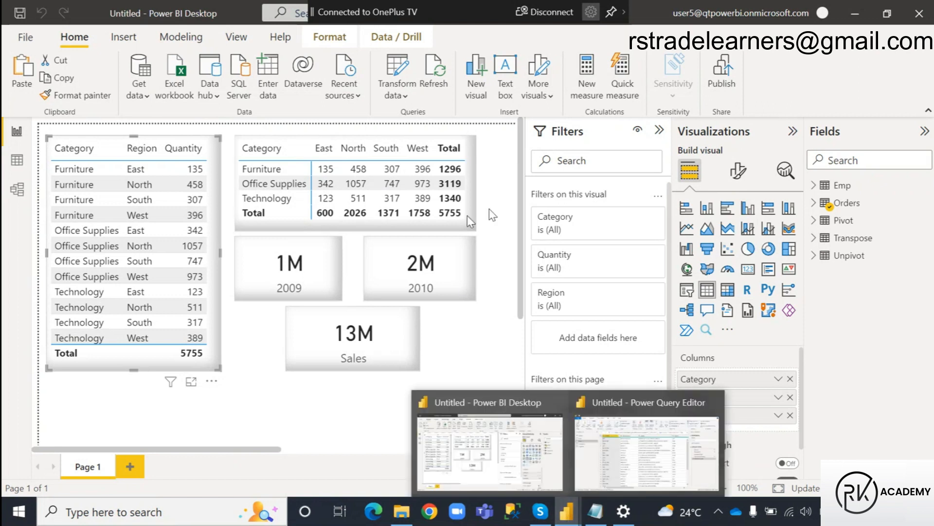
click(613, 444)
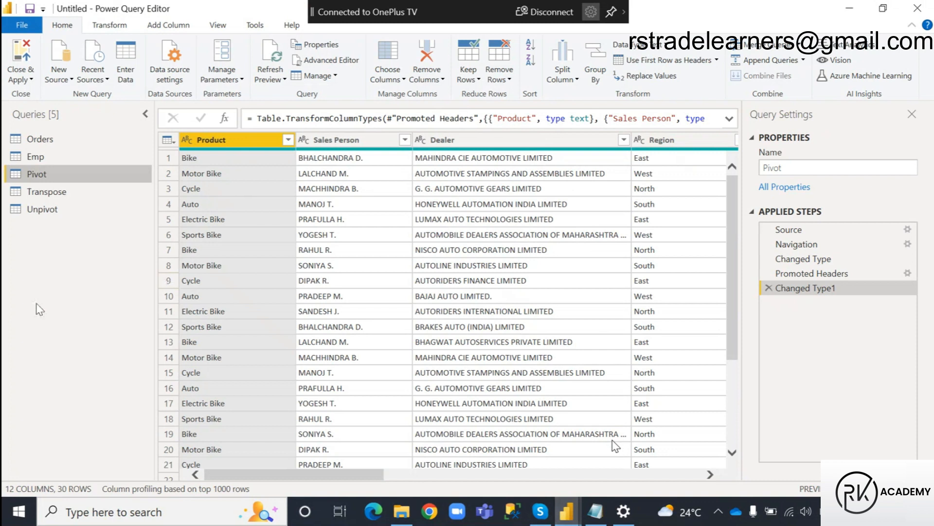
click(58, 210)
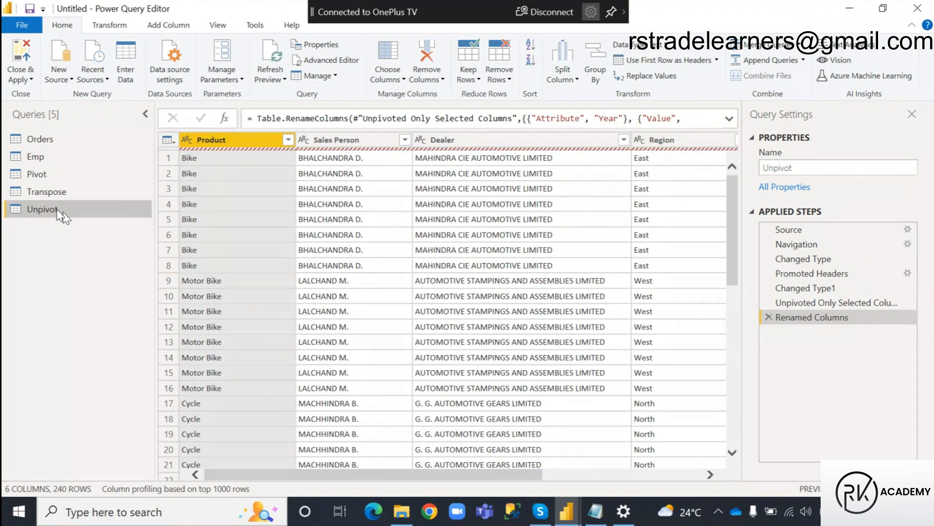
click(39, 174)
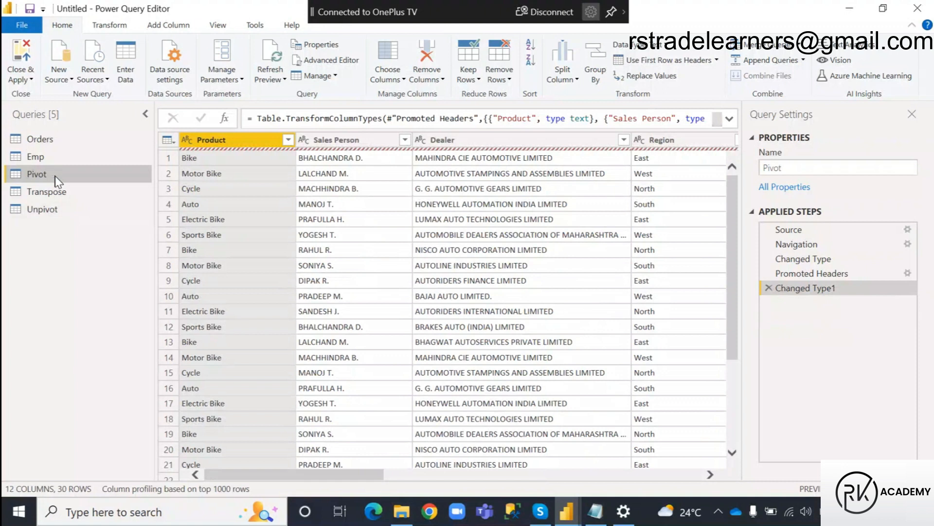
Rename the Pivot query as Pivot Table and remove its last applied step, Changed Type1.
click(39, 173)
click(57, 174)
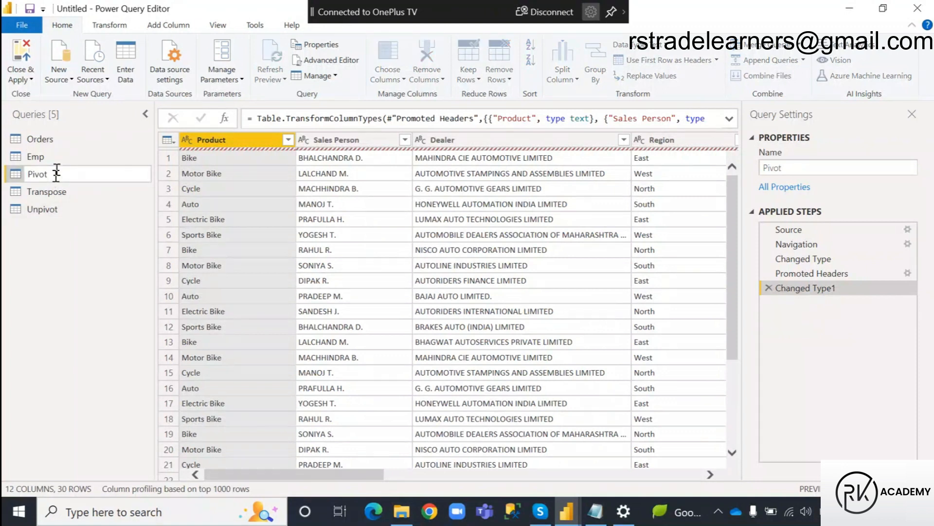
text(T)
key(Return)
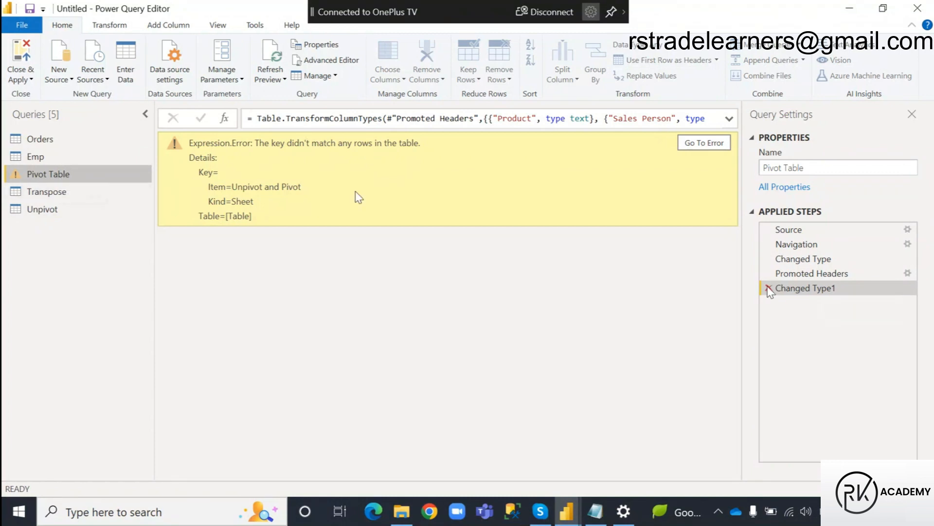
click(769, 288)
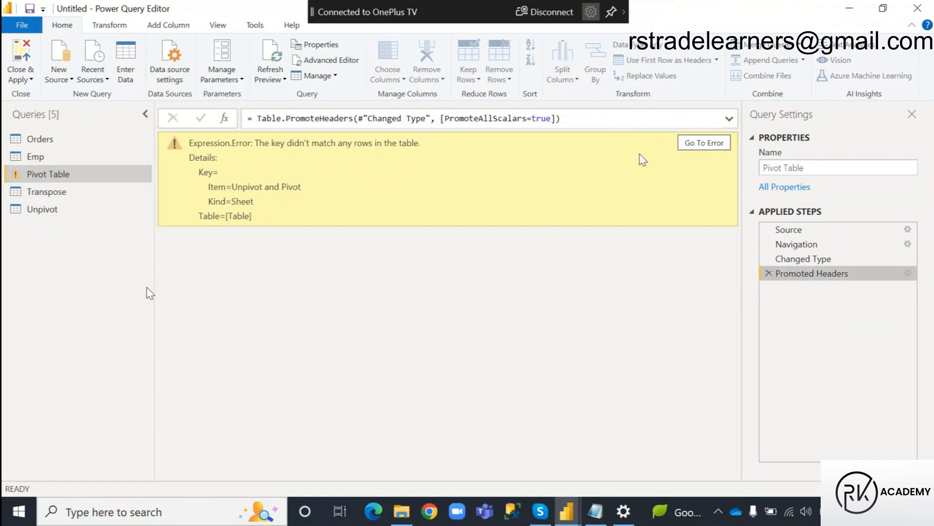
Check the Transpose and Unpivot queries against Pivot Table and delete the Pivot Table query.
click(53, 194)
click(48, 208)
click(48, 178)
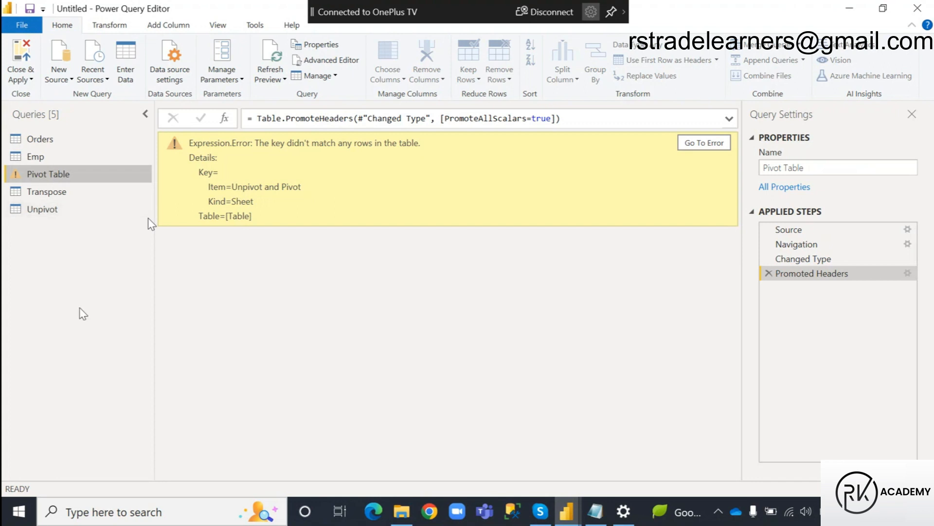
click(58, 209)
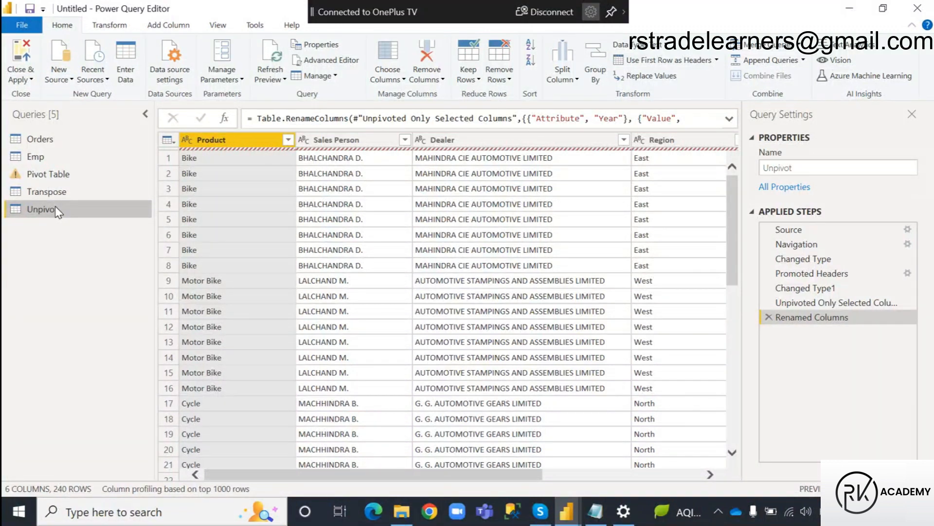
click(54, 174)
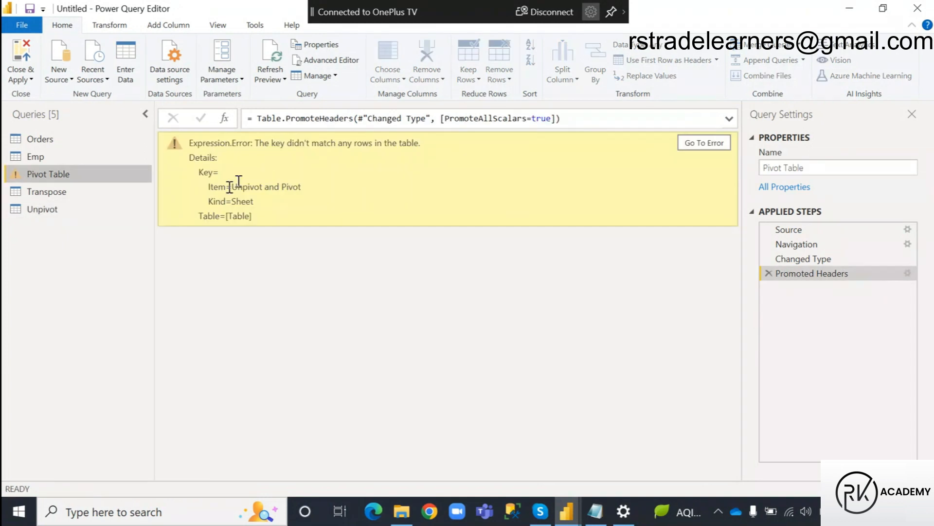
right_click(65, 175)
click(93, 213)
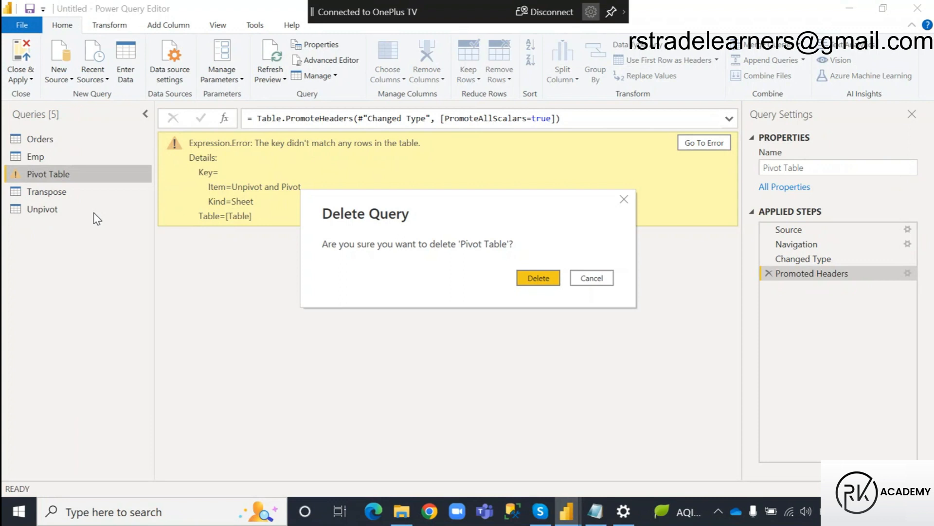
click(545, 281)
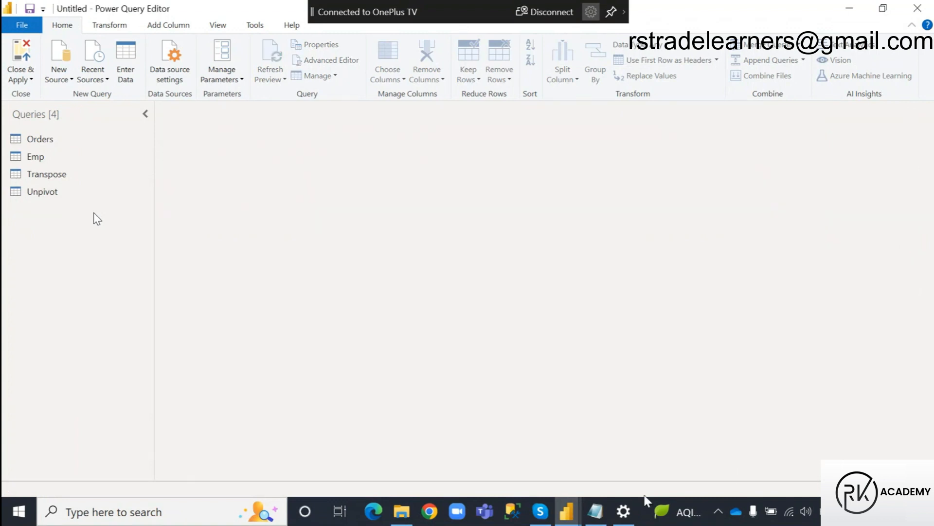
Open the Column Transformation workbook from File Explorer, rename its Pivot sheet as Pivot Table and close the workbook.
click(404, 511)
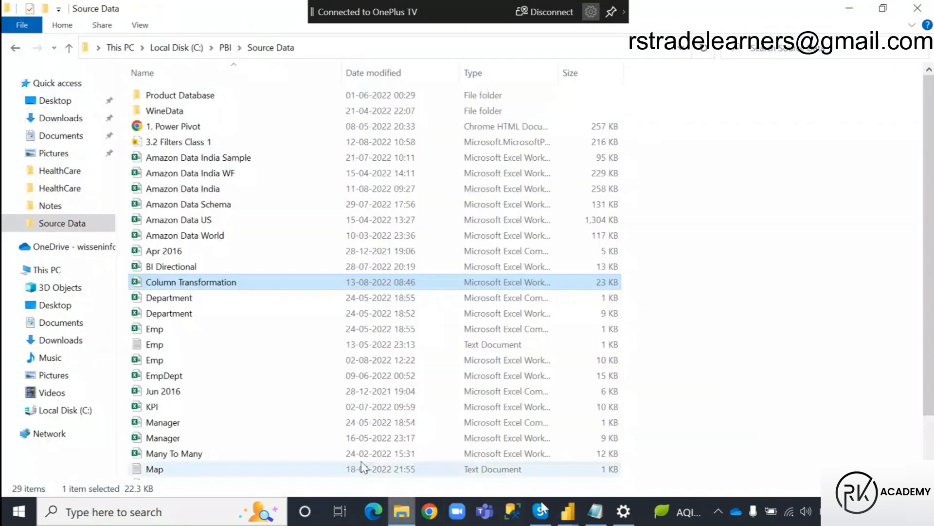
double_click(214, 284)
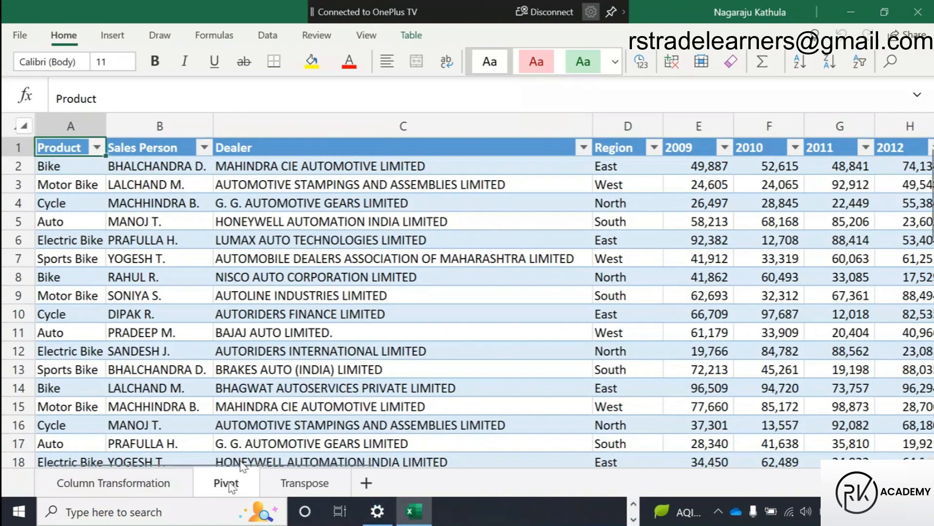
double_click(226, 487)
text(Tabl)
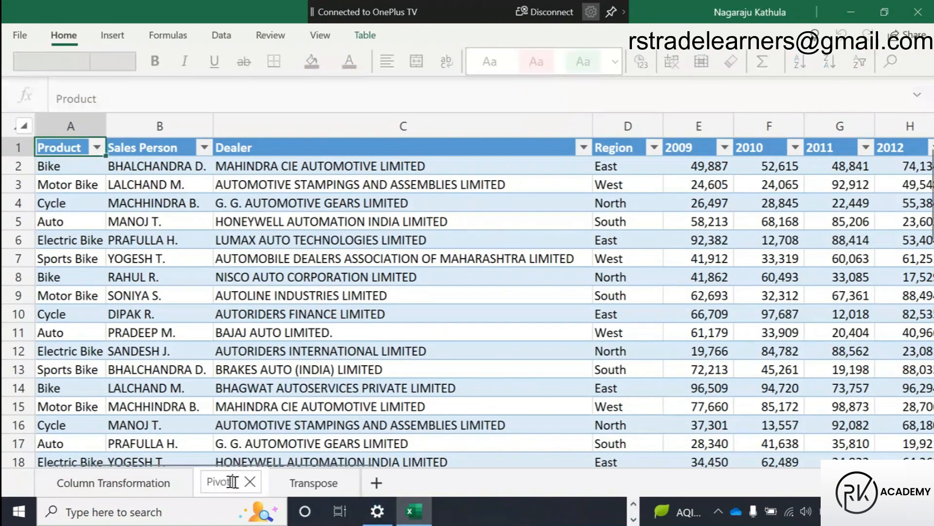
text(e)
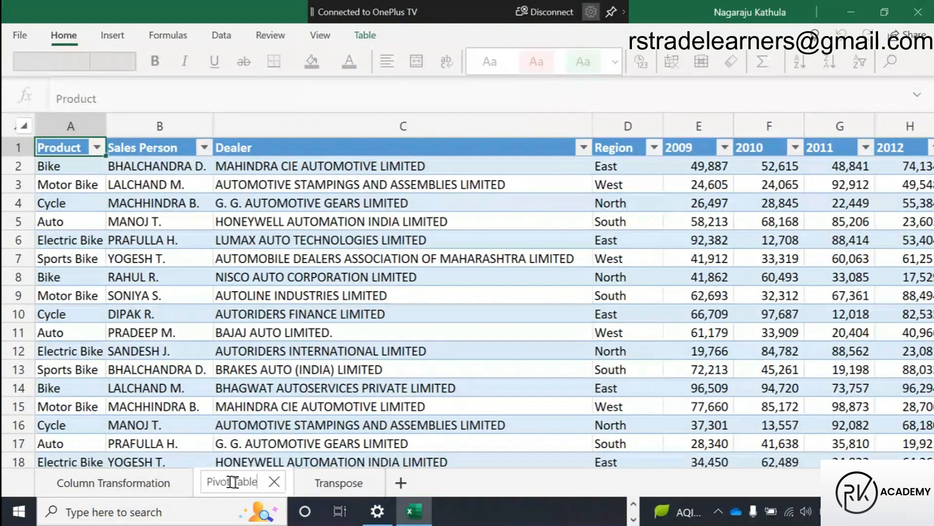
key(Return)
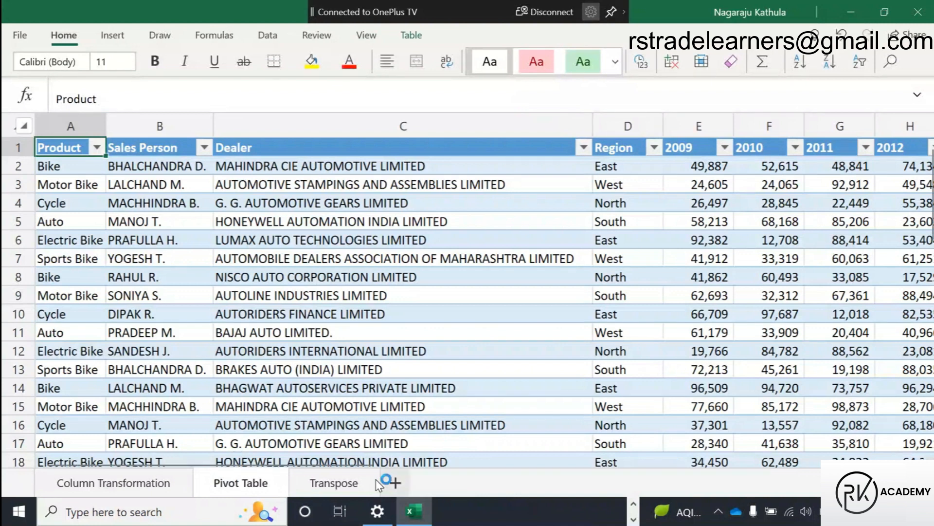
click(926, 19)
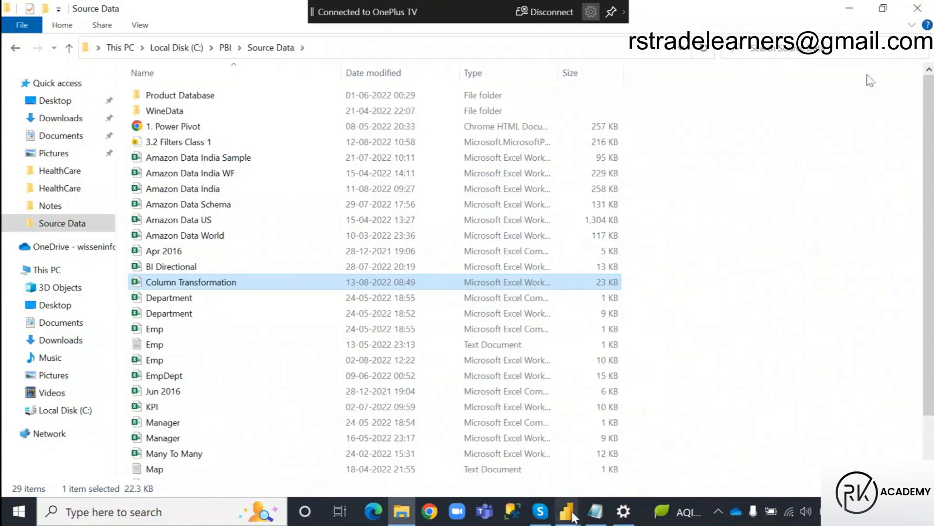
Switch to the Power BI Desktop report and apply the pending query changes.
mouse_move(566, 511)
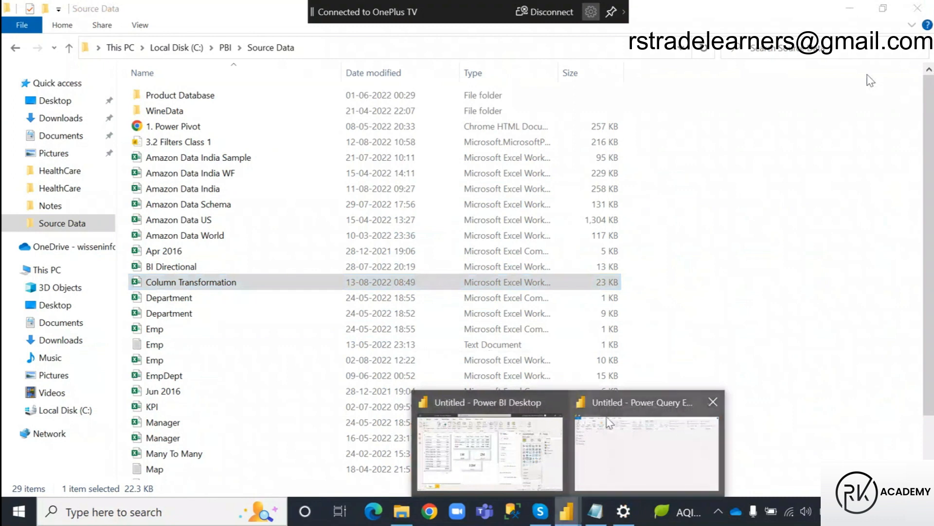
click(500, 470)
click(506, 130)
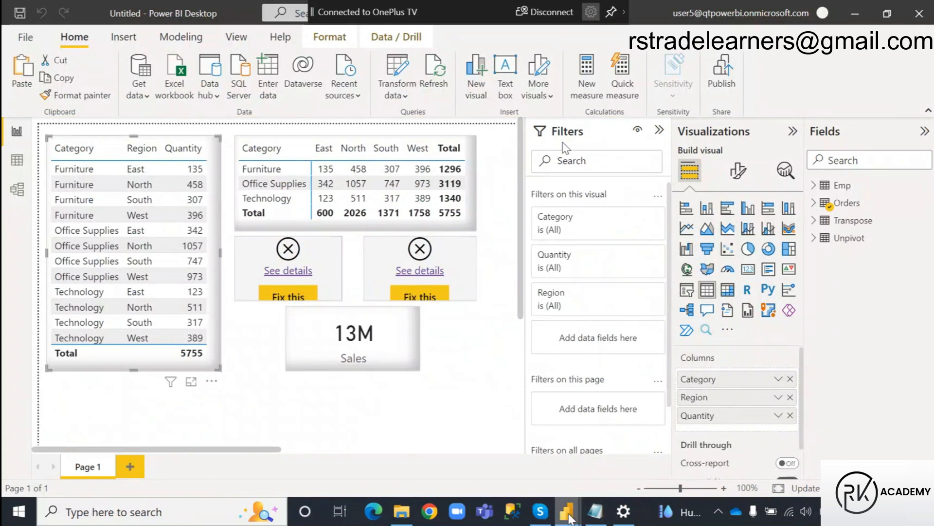
Return to the Power Query Editor and import the Pivot Table sheet from the recently used Column Transformation.xlsx.
mouse_move(566, 511)
click(609, 456)
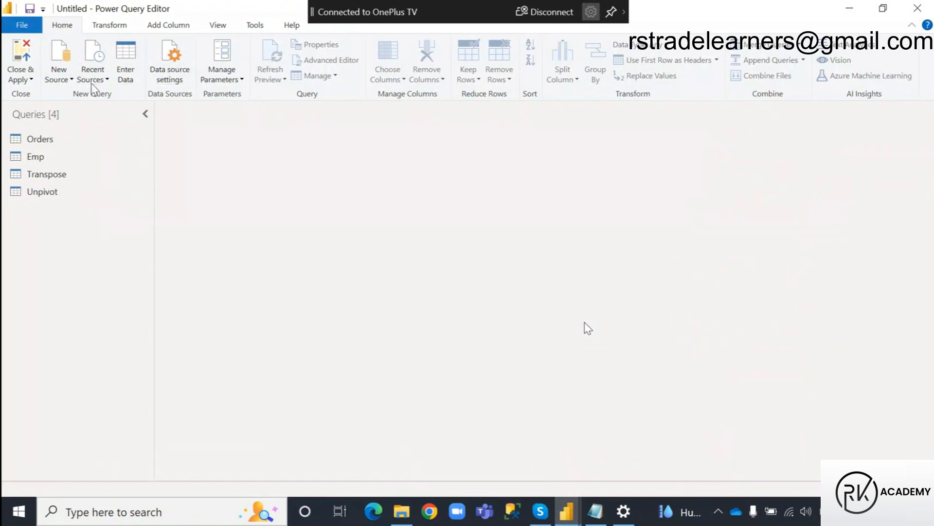
click(97, 66)
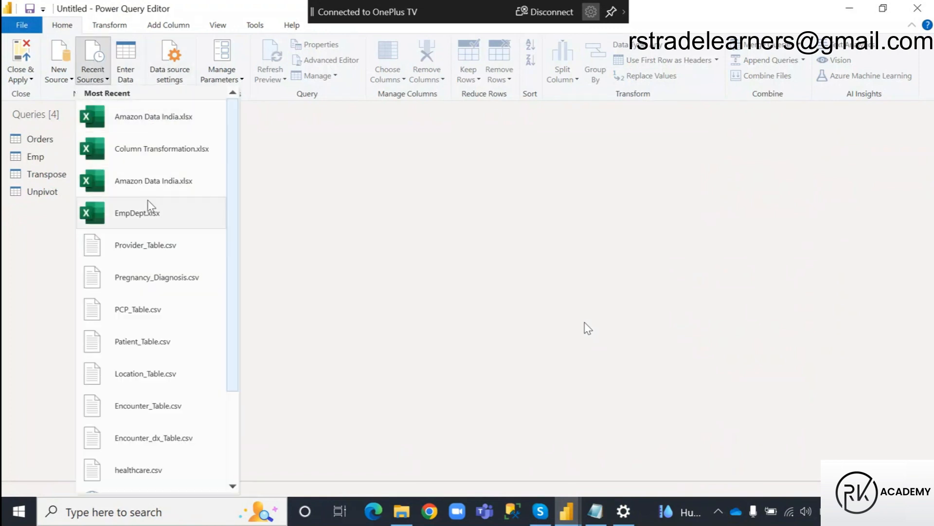
click(166, 150)
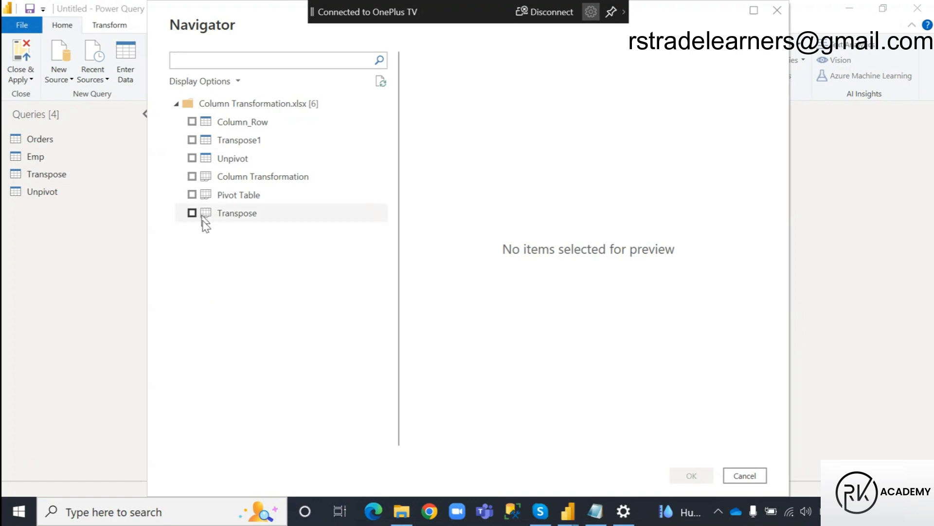
click(192, 194)
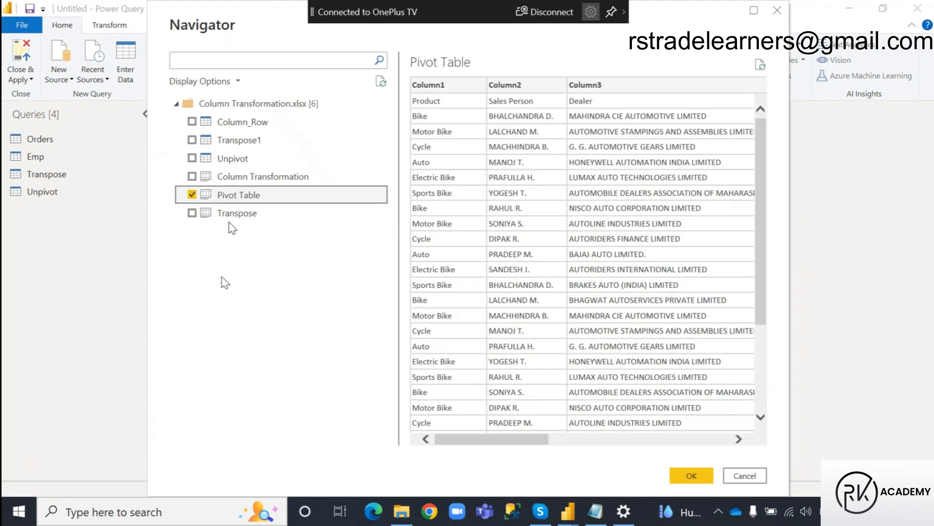
click(691, 475)
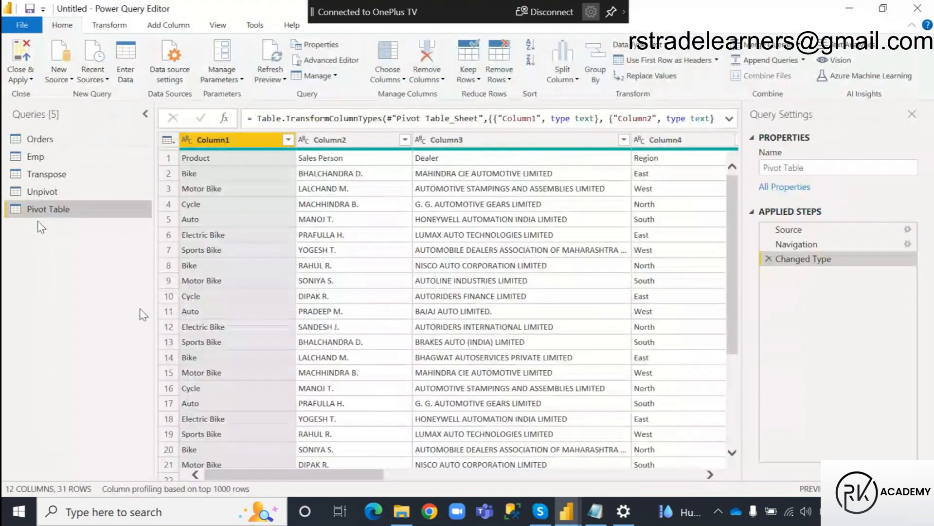
Try to apply the query changes from the Power Query Editor and again from the Power BI Desktop report, dismissing each load report.
click(31, 80)
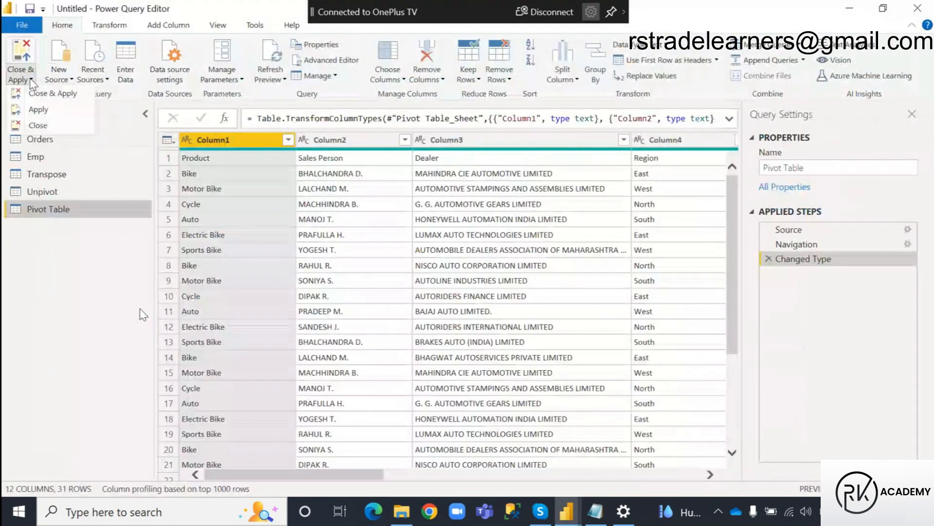
click(48, 111)
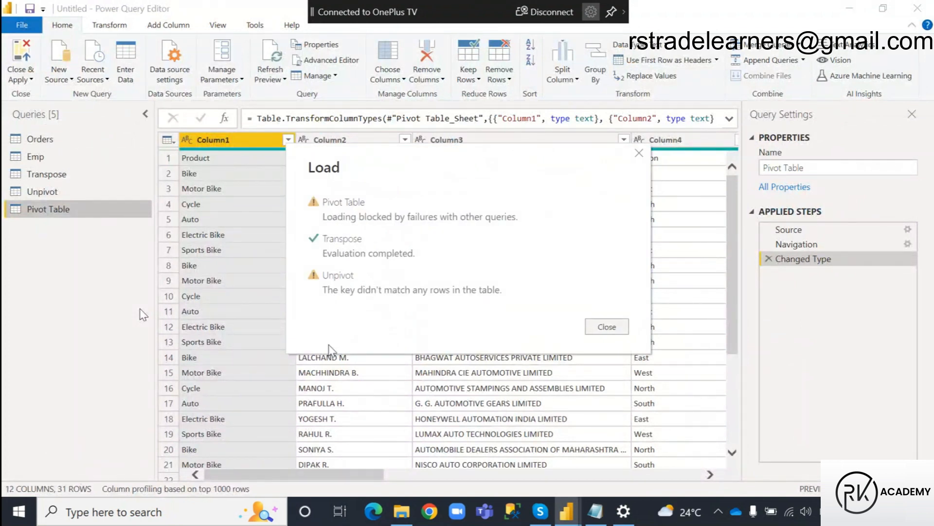
click(624, 330)
click(567, 514)
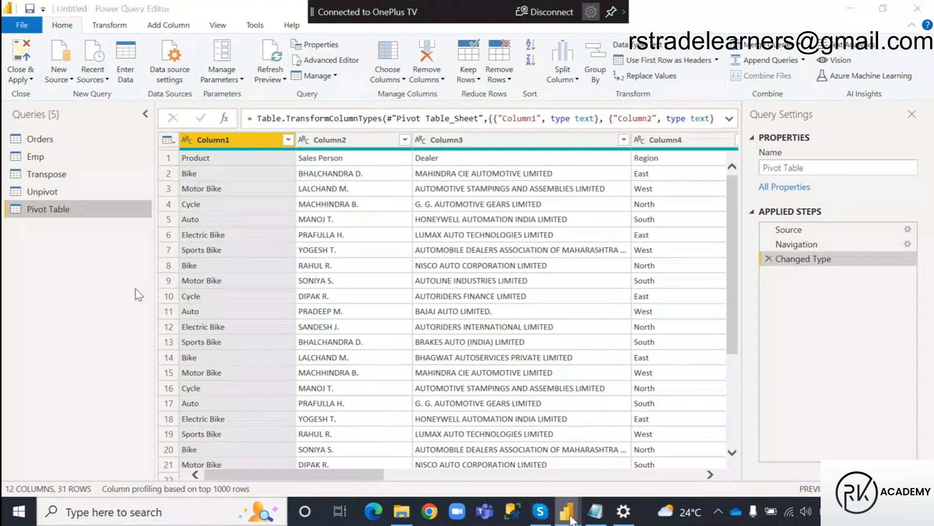
click(497, 460)
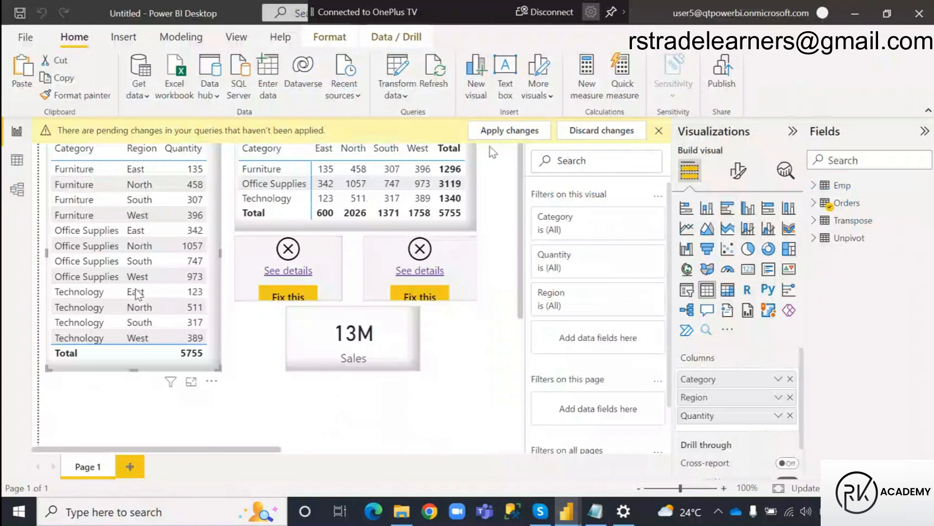
click(499, 136)
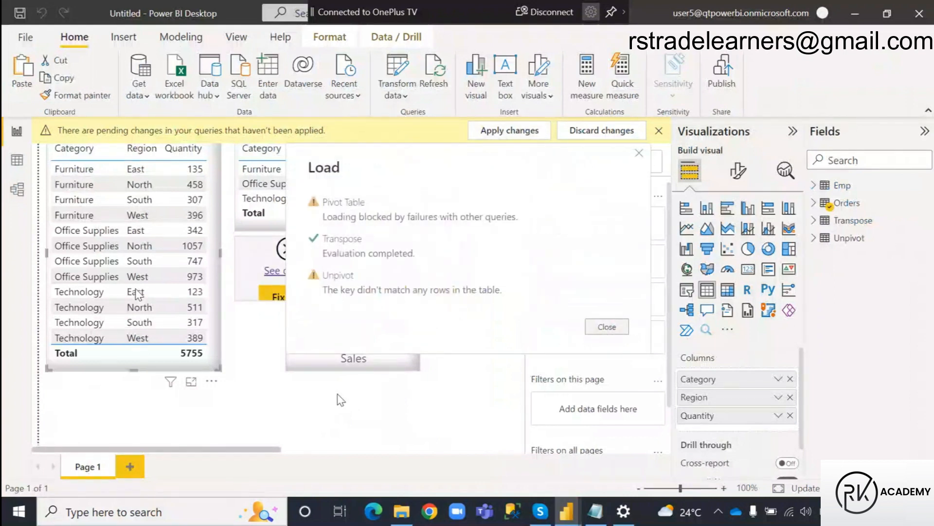
click(607, 326)
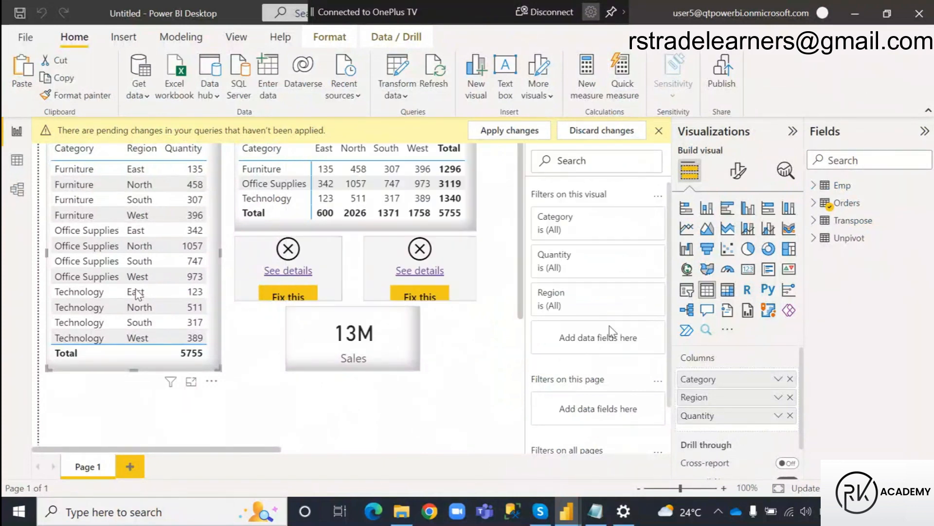
Try twice to apply the pending query changes in the report, dismissing each load report.
click(455, 409)
click(531, 131)
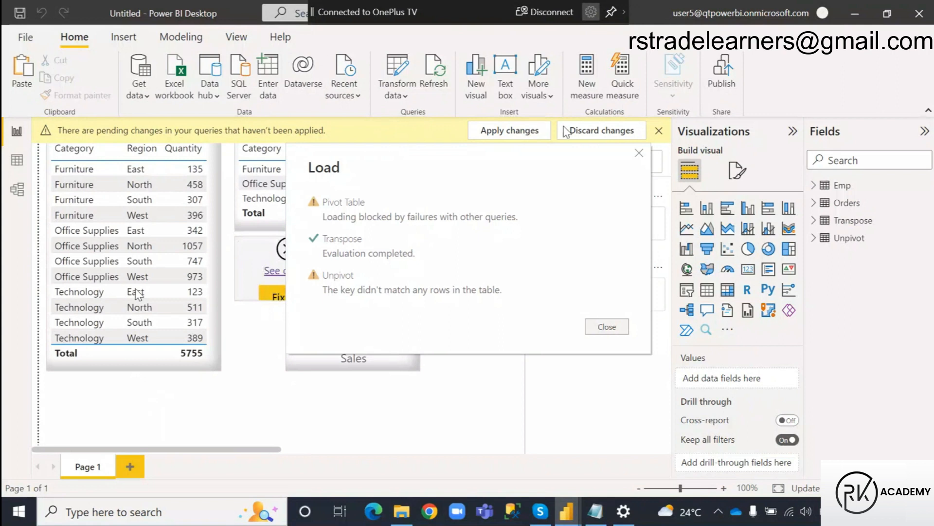
click(613, 328)
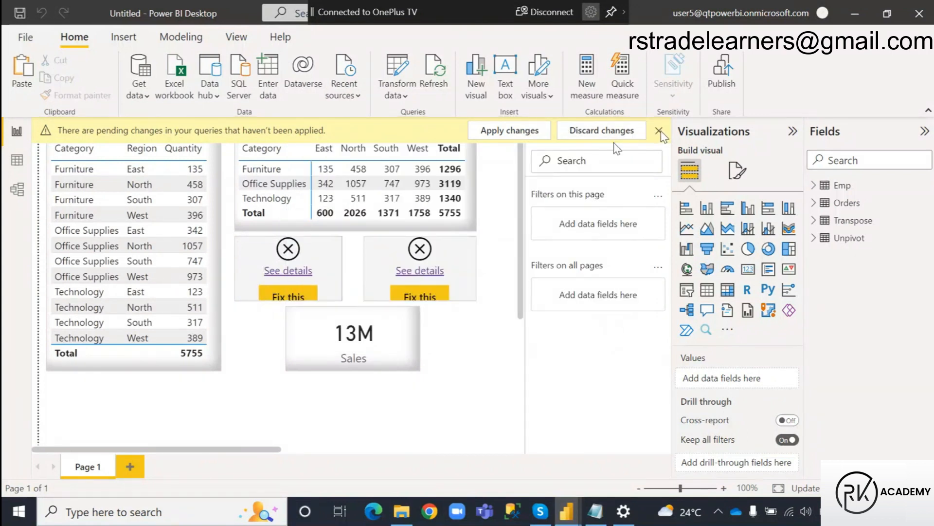
click(512, 132)
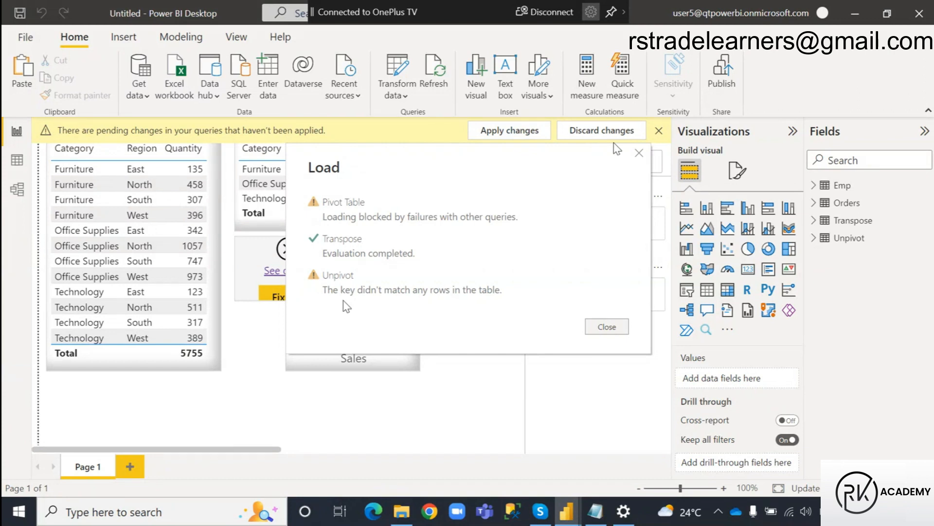
click(607, 327)
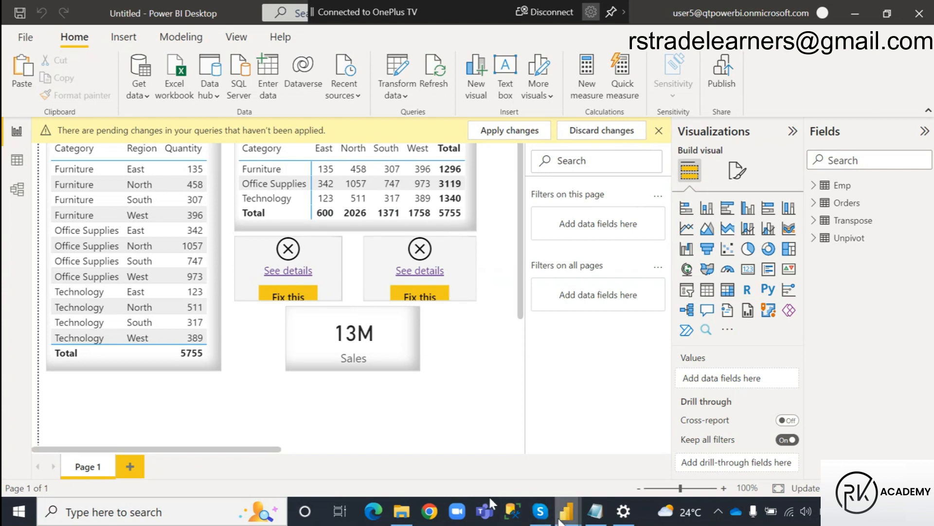
Open the Column Transformation workbook from File Explorer and shorten the Pivot Table sheet's name to Pivot.
click(402, 511)
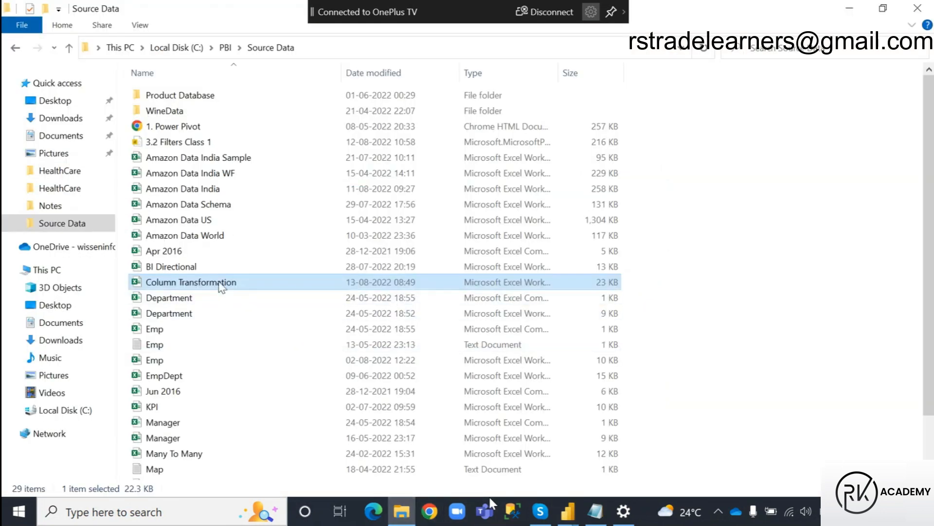
double_click(220, 284)
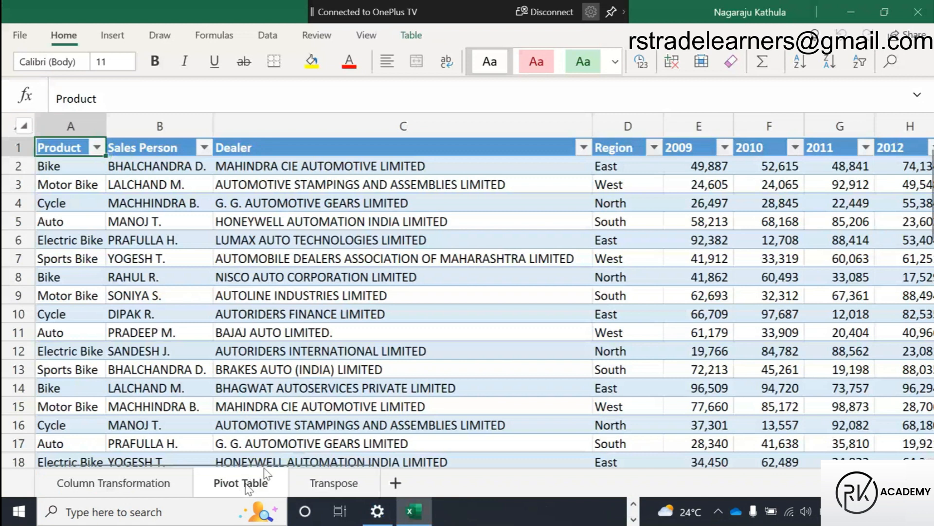
double_click(246, 483)
click(263, 485)
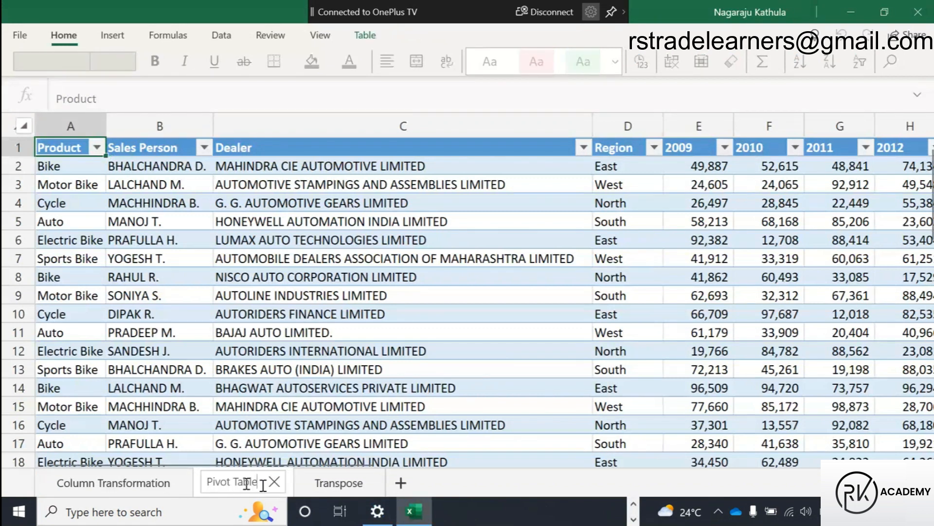
key(BackSpace)
key(BackSpace)
key(BackSpace)
key(BackSpace)
key(BackSpace)
key(BackSpace)
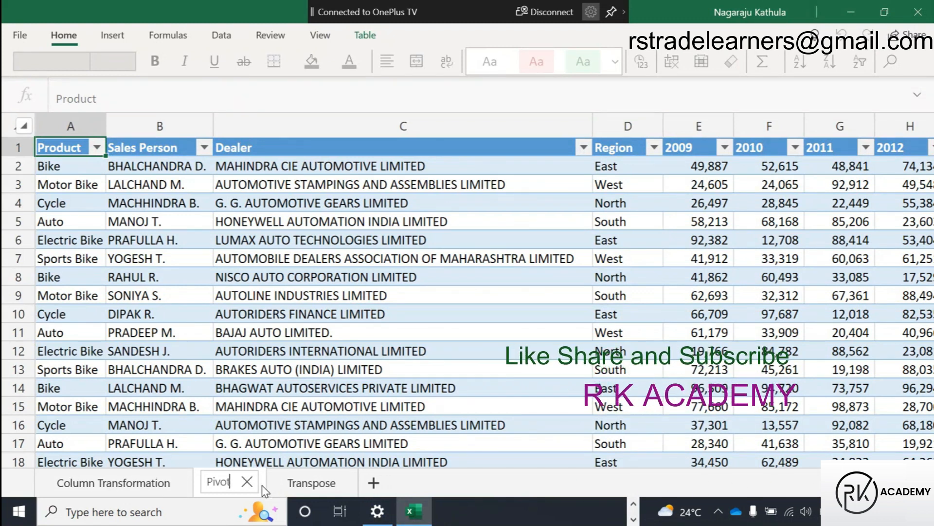
click(262, 485)
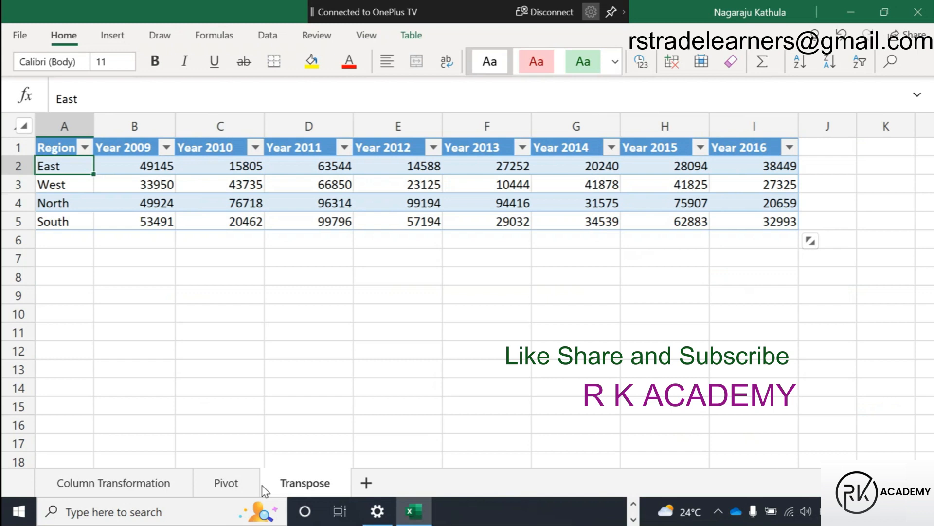
Rename the Pivot sheet as Pivot Data and close the workbook.
click(227, 484)
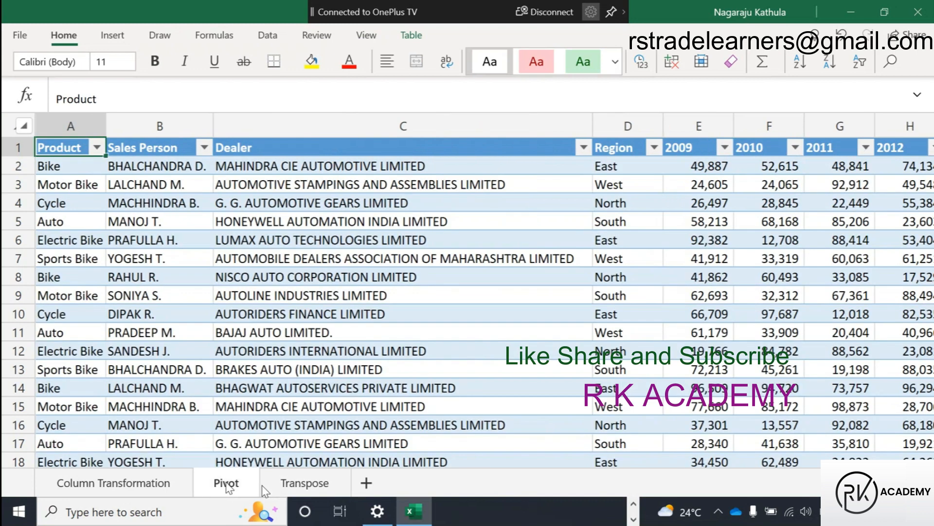
double_click(232, 482)
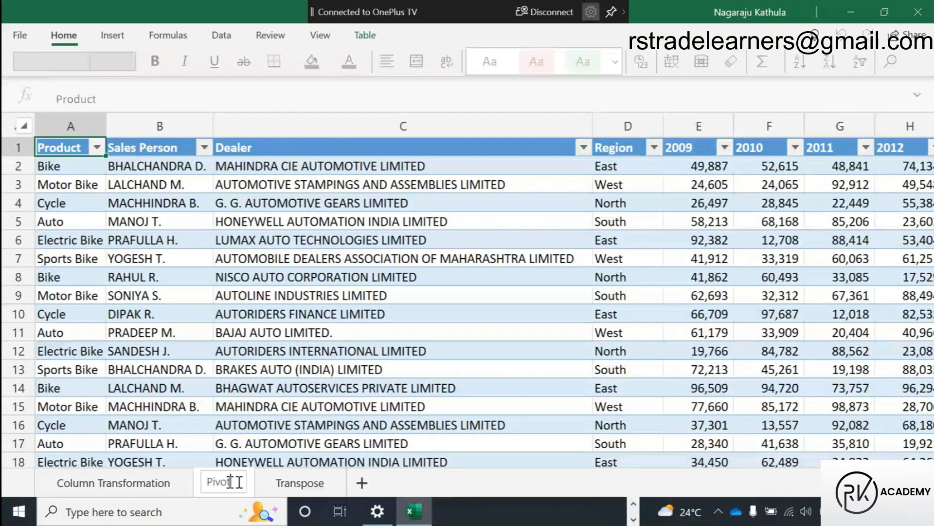
text(Data)
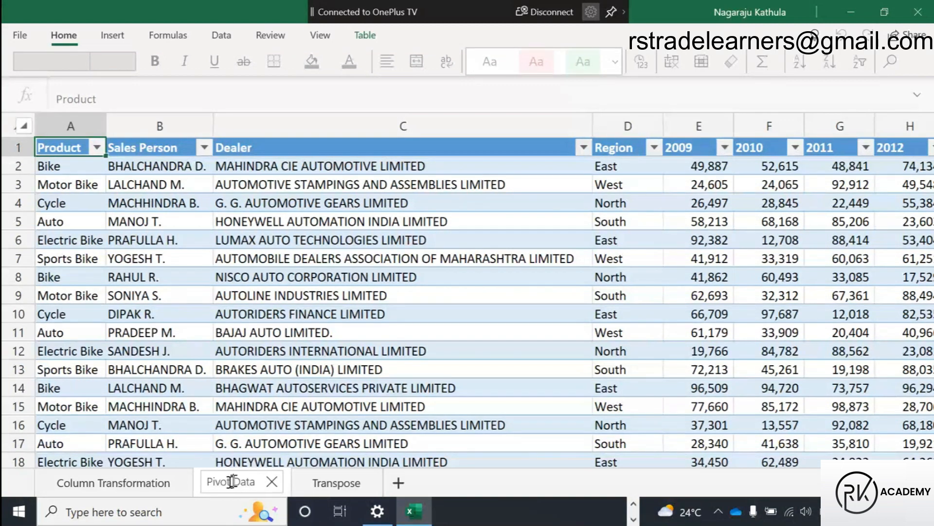
click(298, 351)
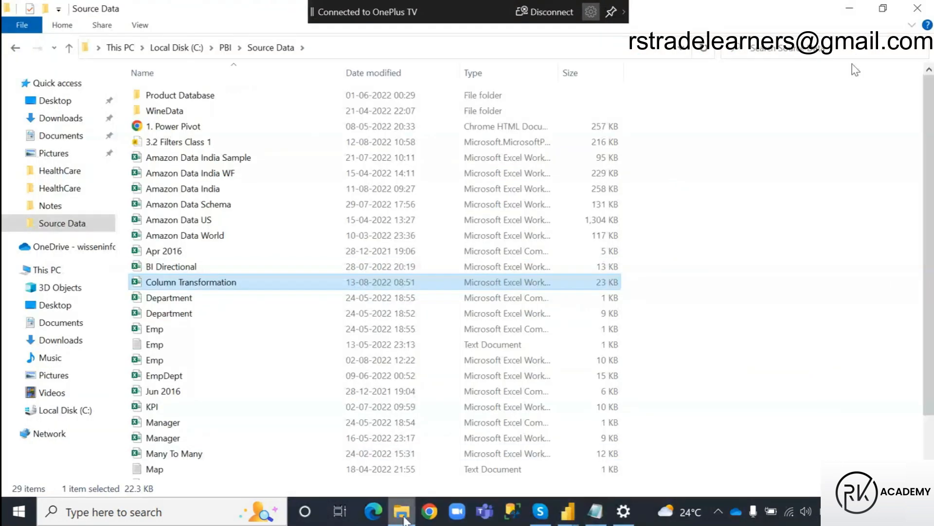
Switch to the Power Query Editor and delete the Pivot Table query.
mouse_move(567, 511)
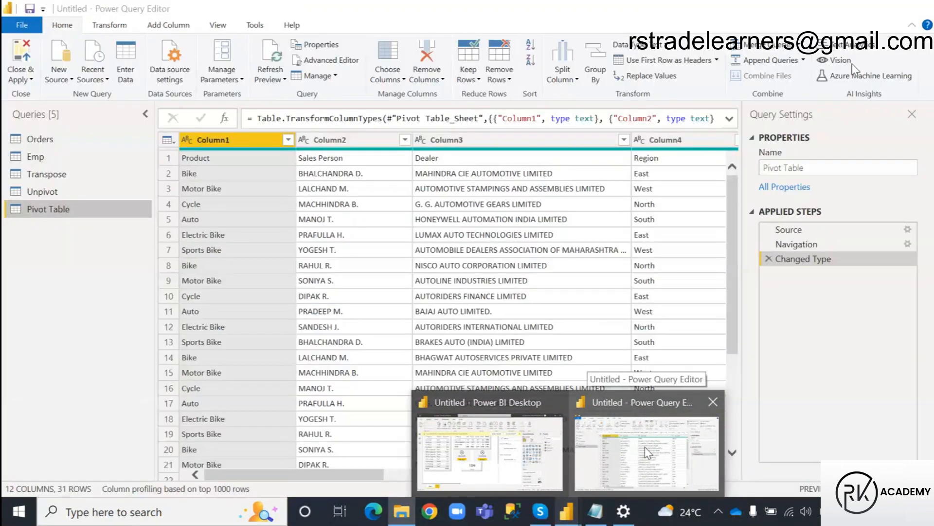
click(647, 453)
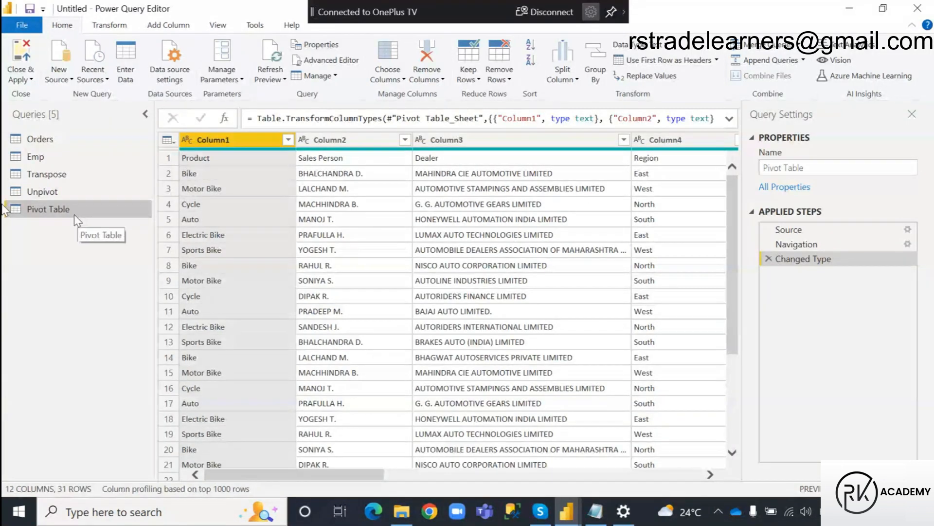
click(44, 191)
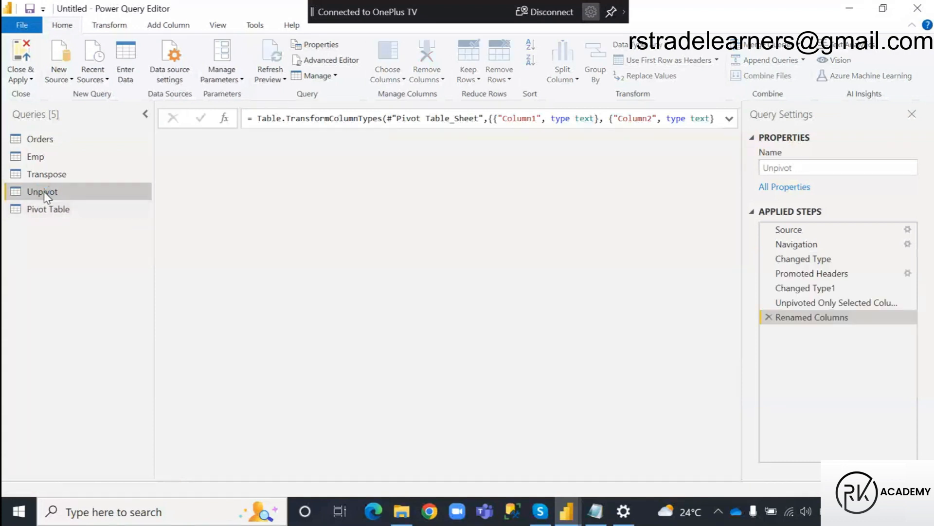
click(49, 209)
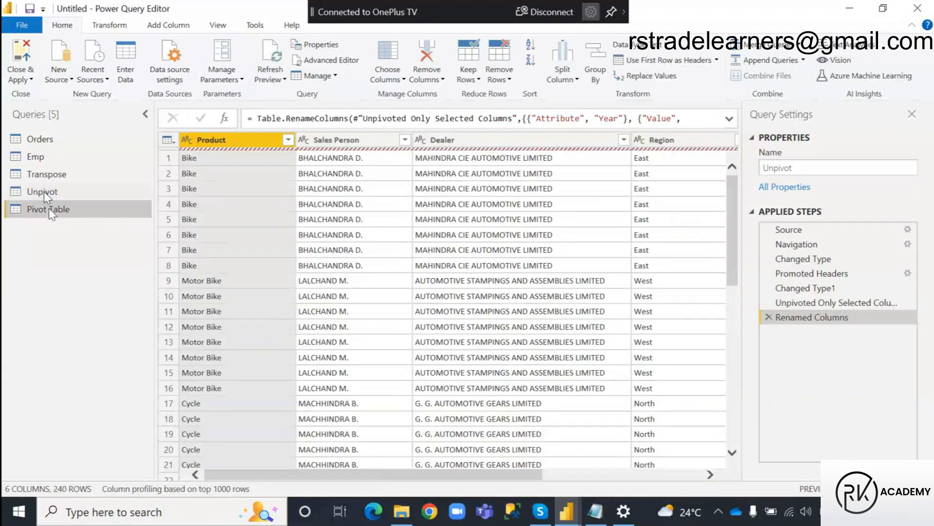
right_click(49, 208)
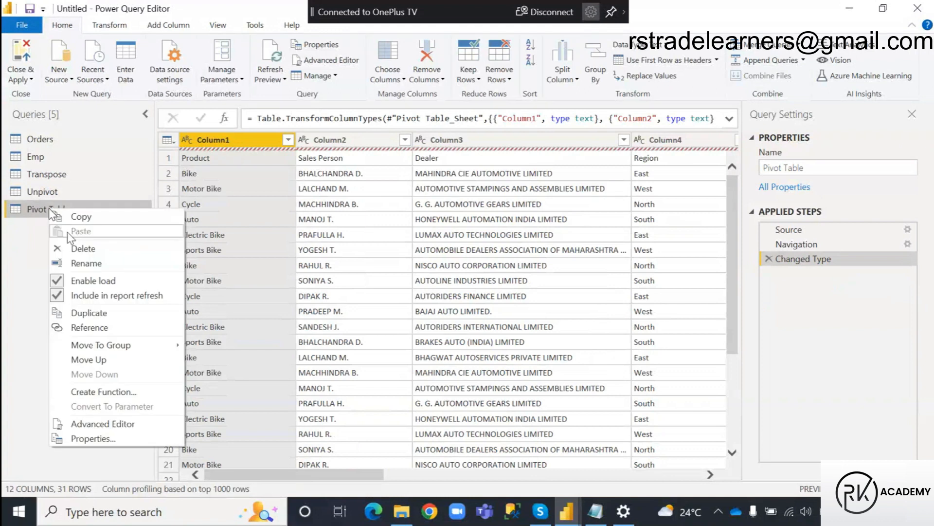
click(83, 247)
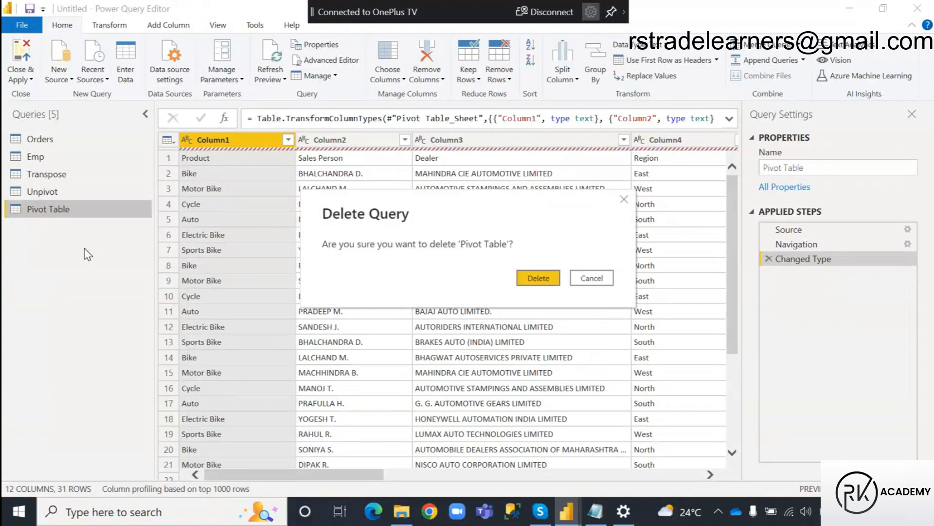
click(545, 277)
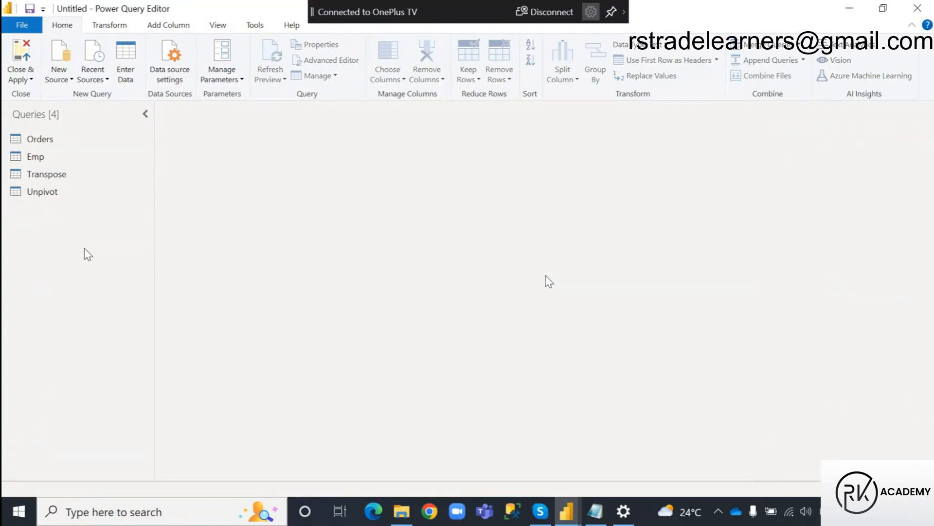
Delete the Unpivot query from the query list.
click(33, 192)
right_click(33, 192)
click(77, 229)
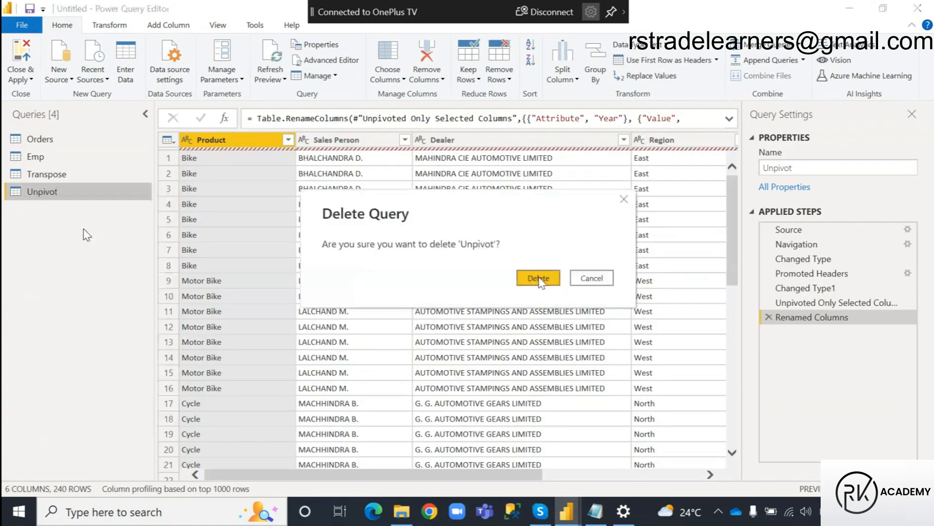
click(539, 279)
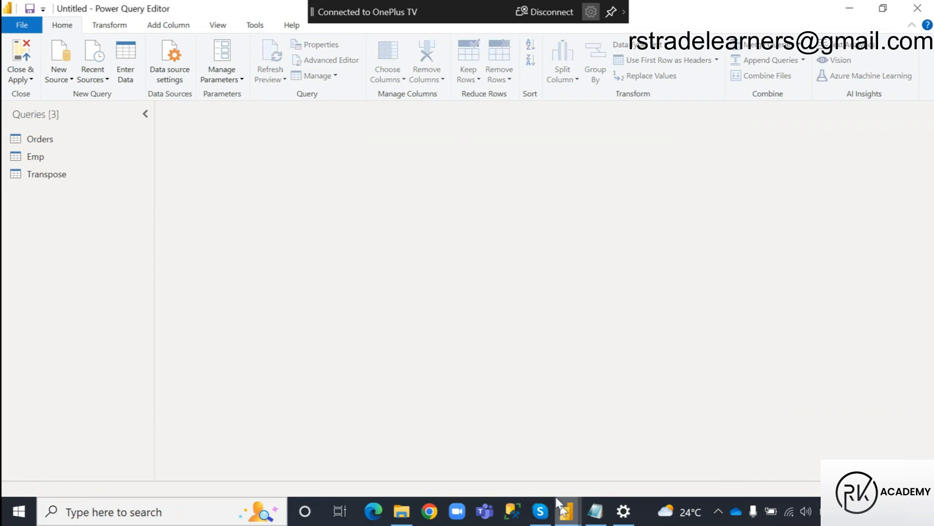
Switch to the Power BI Desktop report and apply the pending query deletions.
click(560, 504)
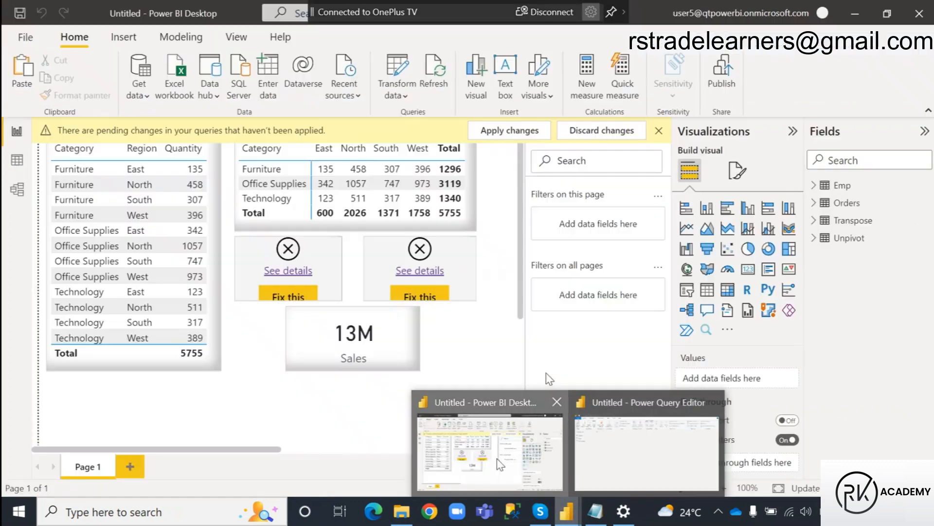
click(497, 459)
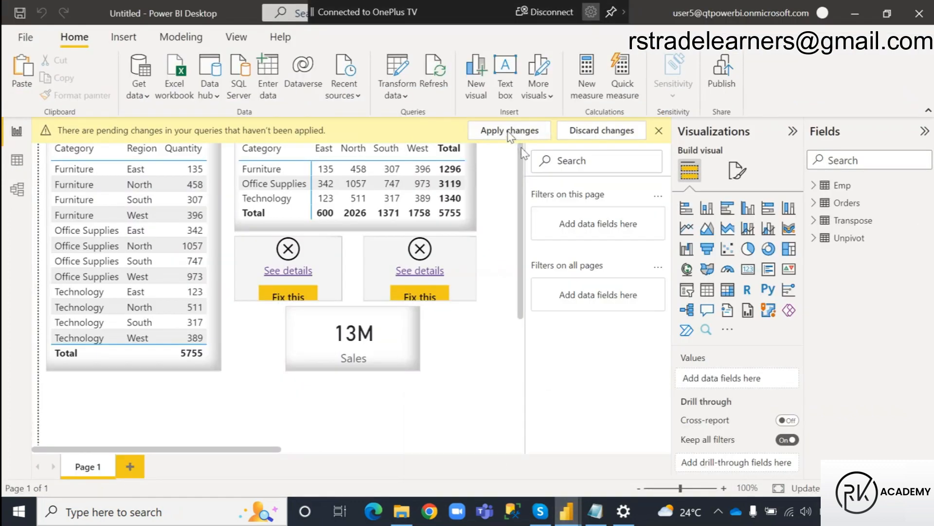
click(510, 132)
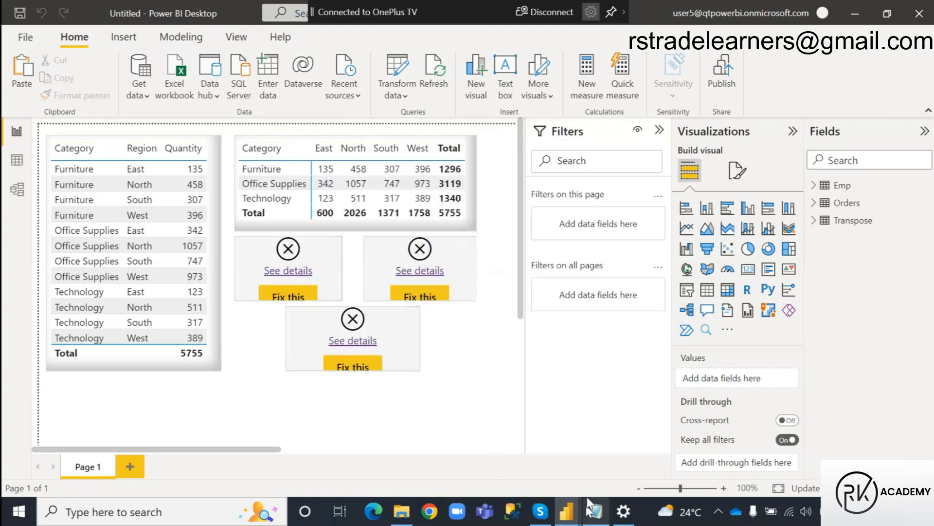
Return to the Power Query Editor and import the Pivot Data and Transpose sheets from the Column Transformation Excel workbook in Source Data.
click(572, 511)
click(613, 453)
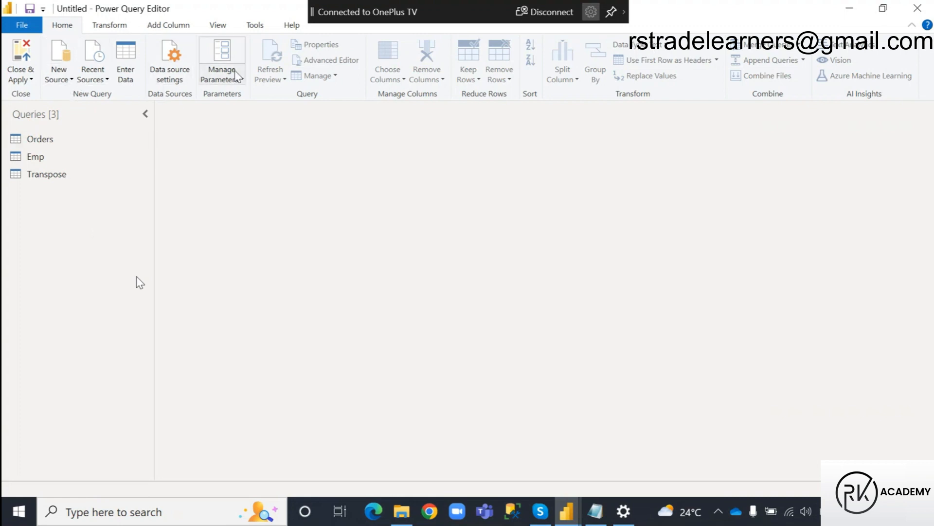
click(56, 58)
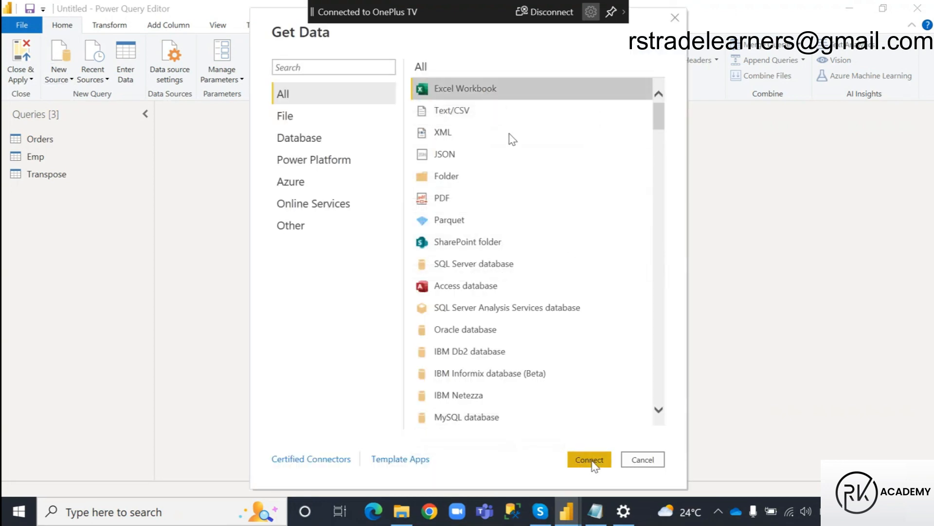
click(589, 459)
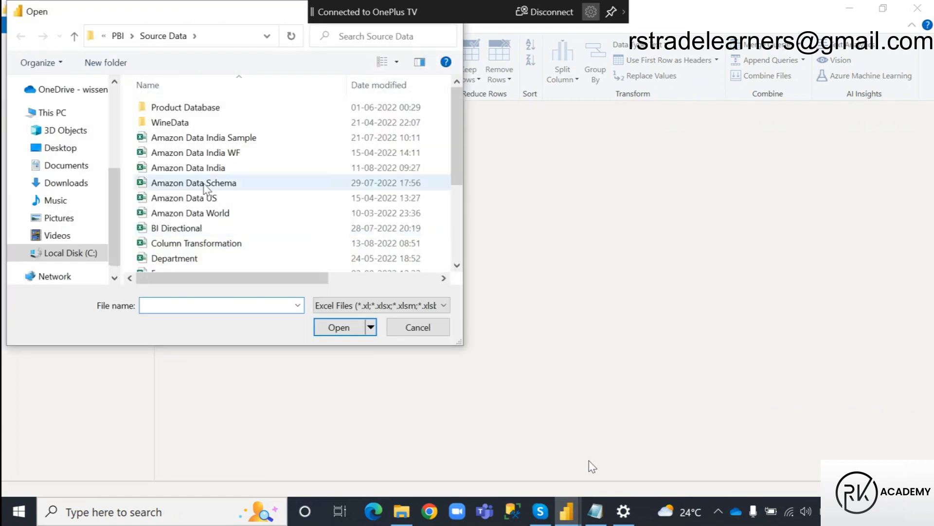
click(194, 243)
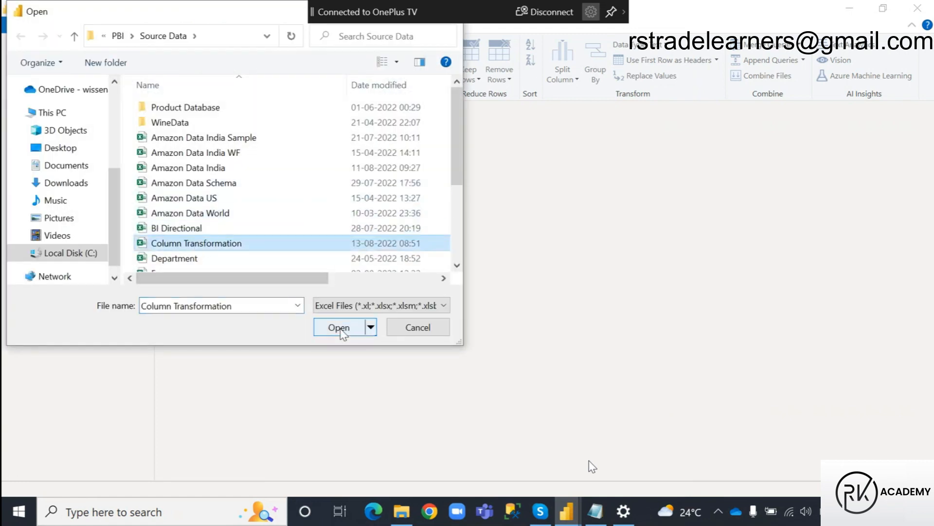
click(339, 328)
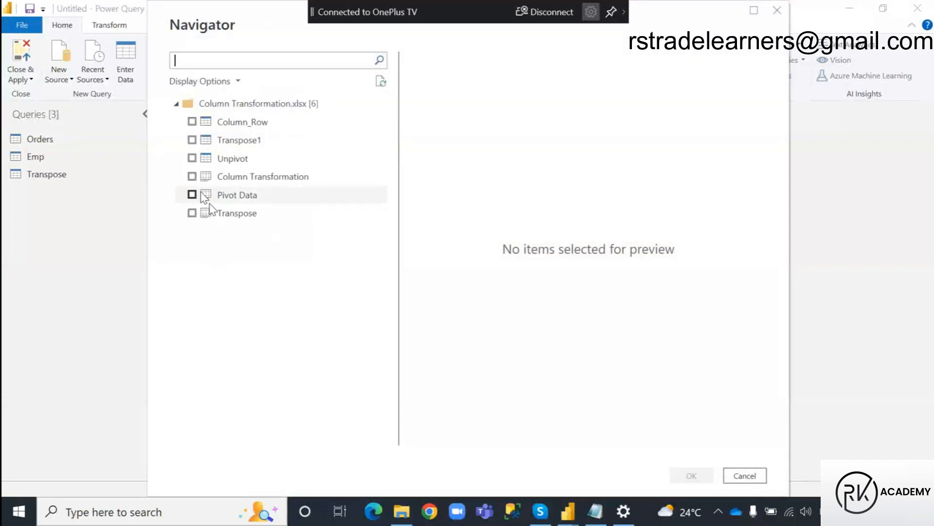
click(192, 194)
click(191, 214)
click(696, 478)
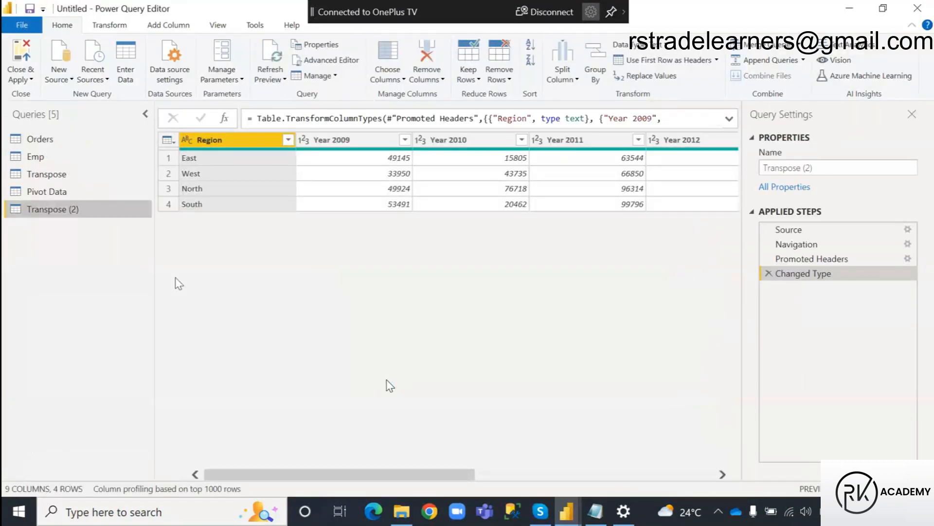
Delete the duplicate Transpose (2) query.
right_click(65, 209)
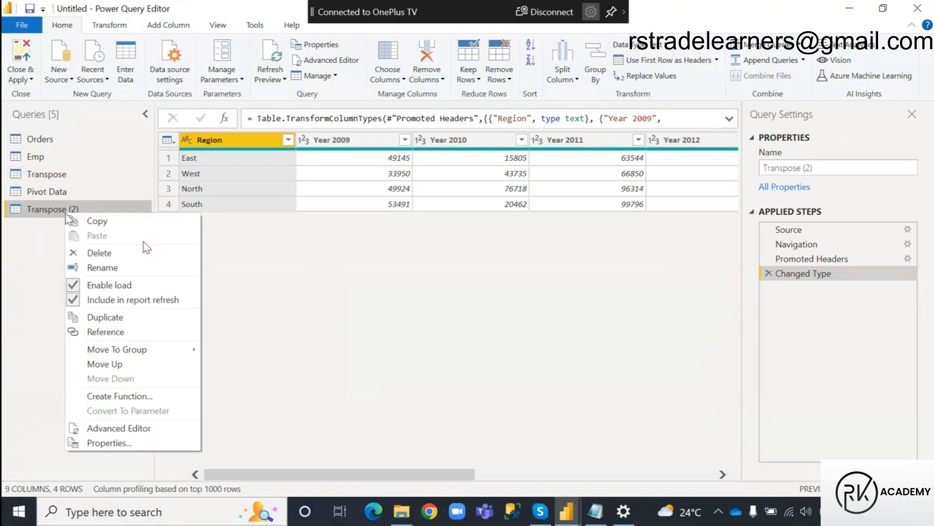
click(100, 252)
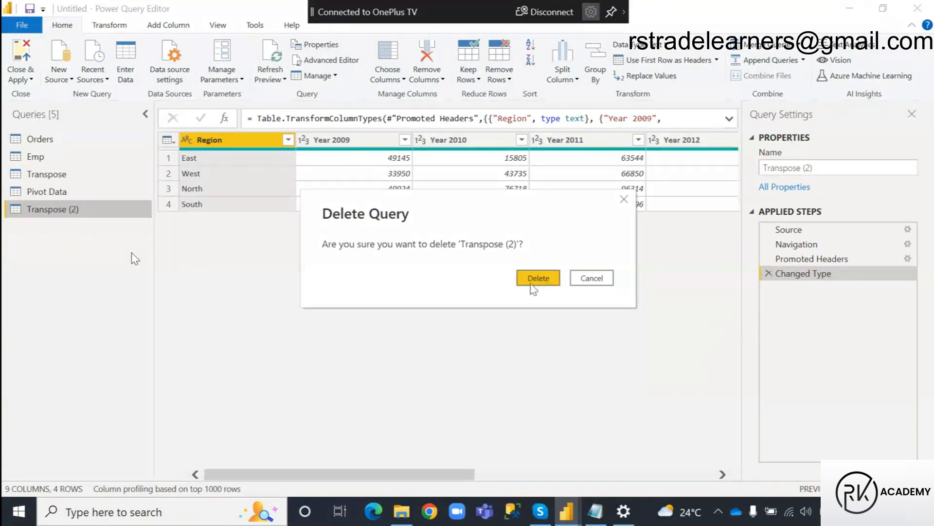
click(536, 279)
Promote the first row of the Pivot Data query to column headers.
click(73, 200)
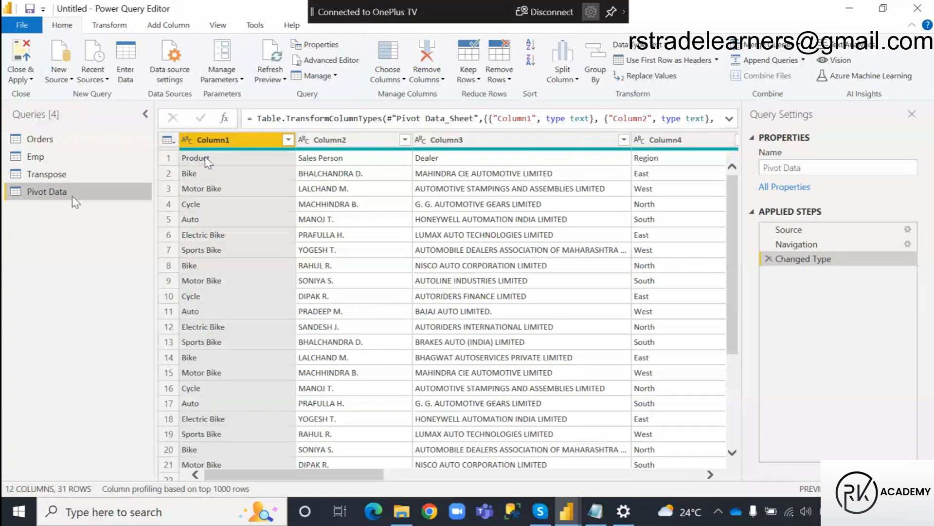
click(669, 46)
click(670, 45)
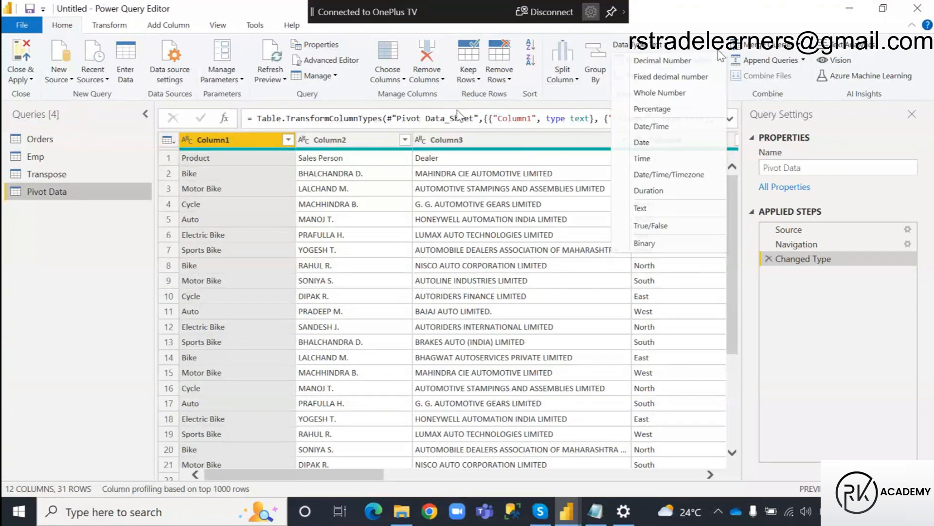
click(667, 60)
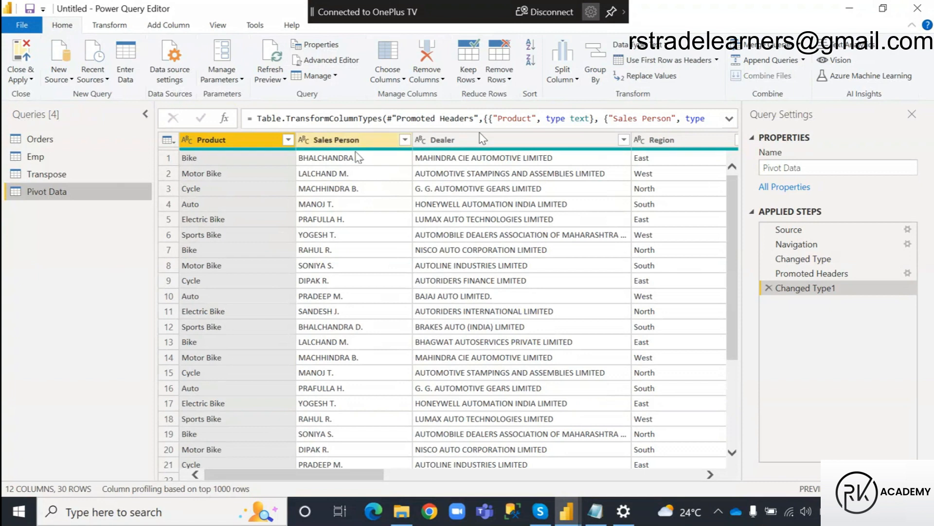
Duplicate the Pivot Data query and rename the copy UnPivot.
right_click(50, 195)
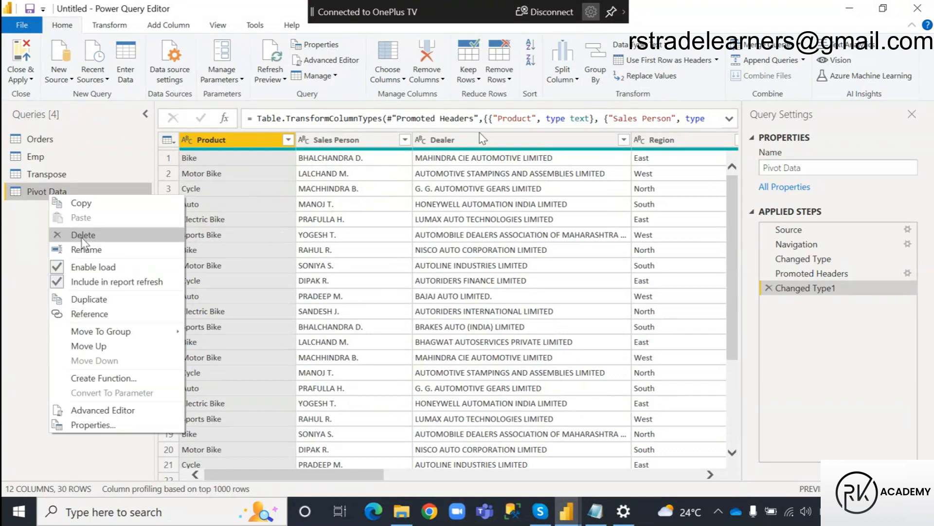
click(89, 298)
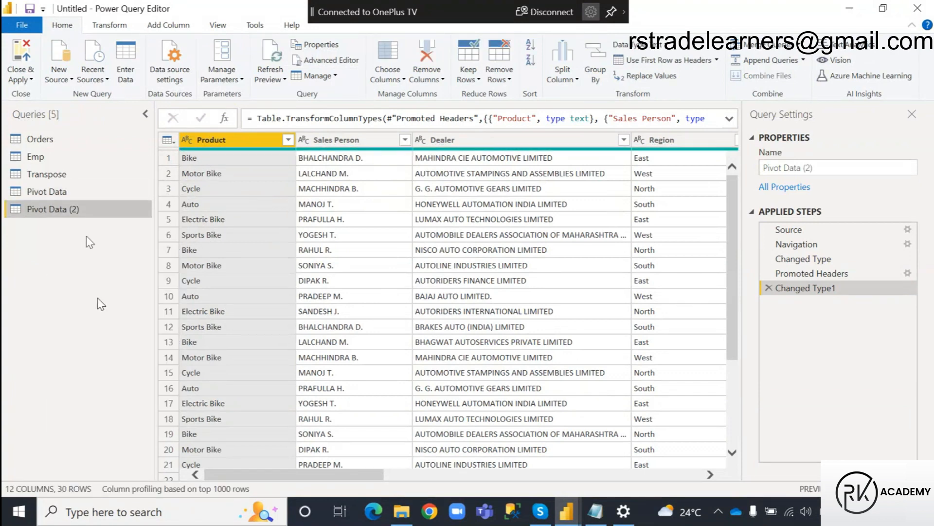
double_click(67, 213)
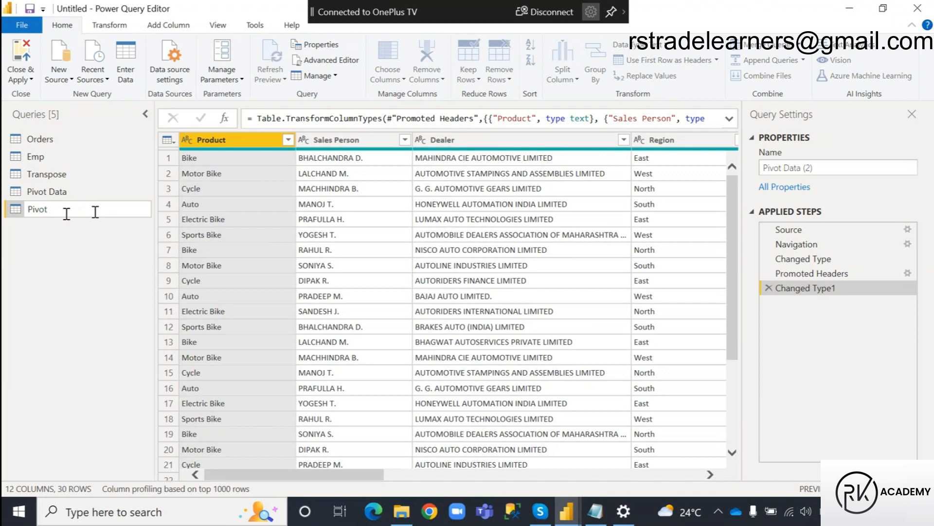
text(Un)
click(89, 258)
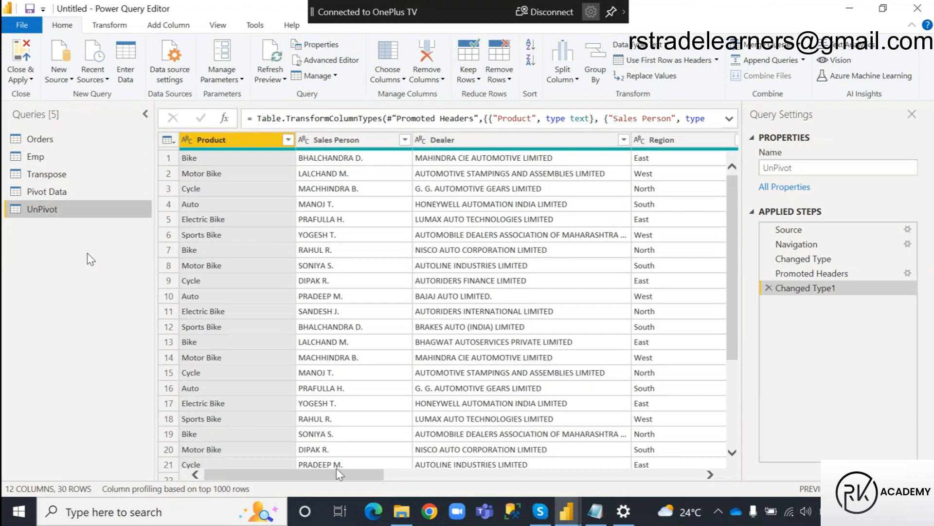
Unpivot only the selected year columns 2009 through 2016 in the UnPivot query.
drag(303, 481, 438, 481)
click(359, 146)
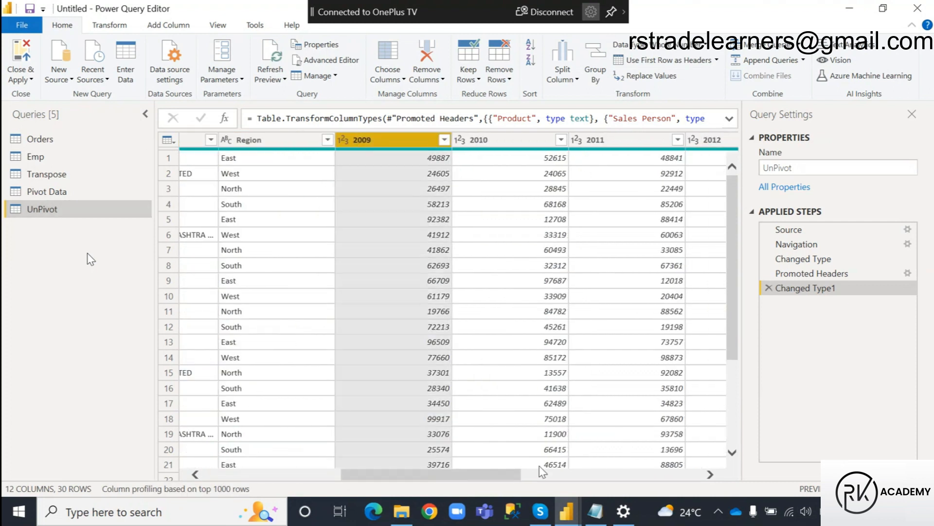
drag(450, 480, 676, 489)
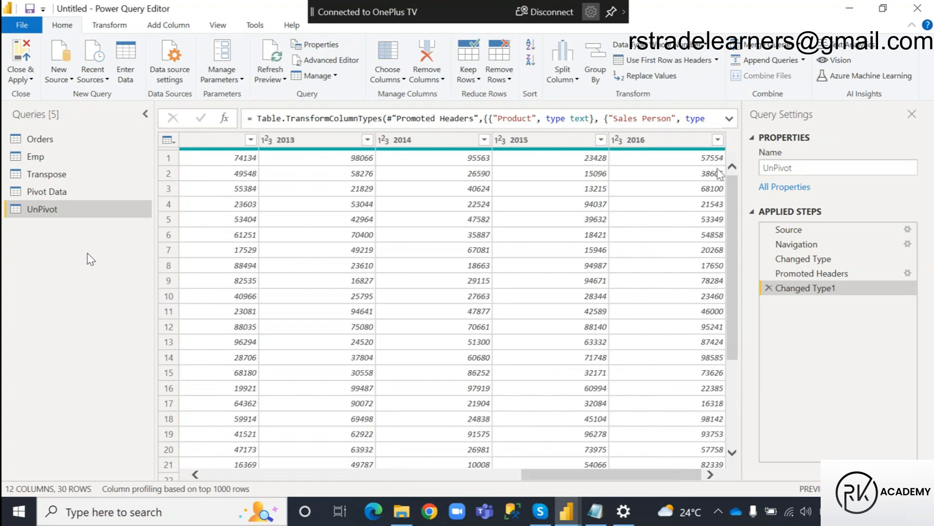
shift+click(667, 142)
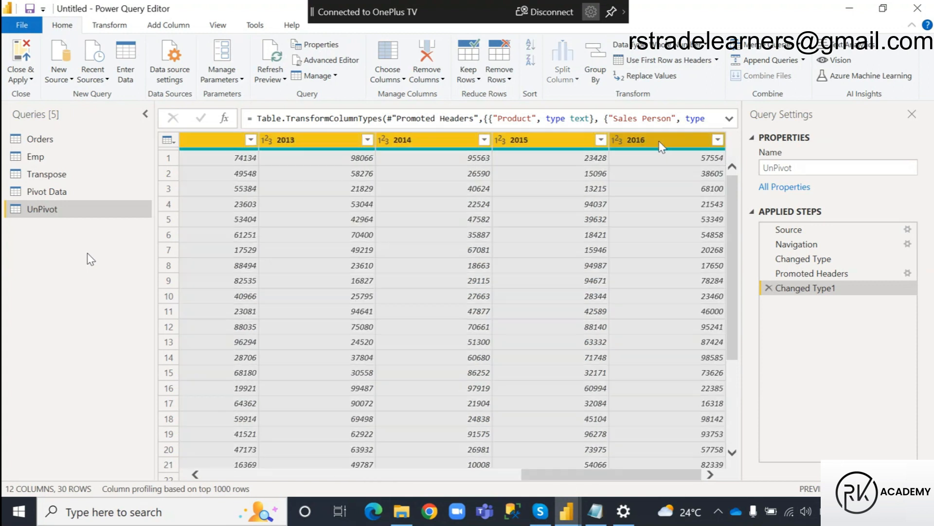
click(111, 25)
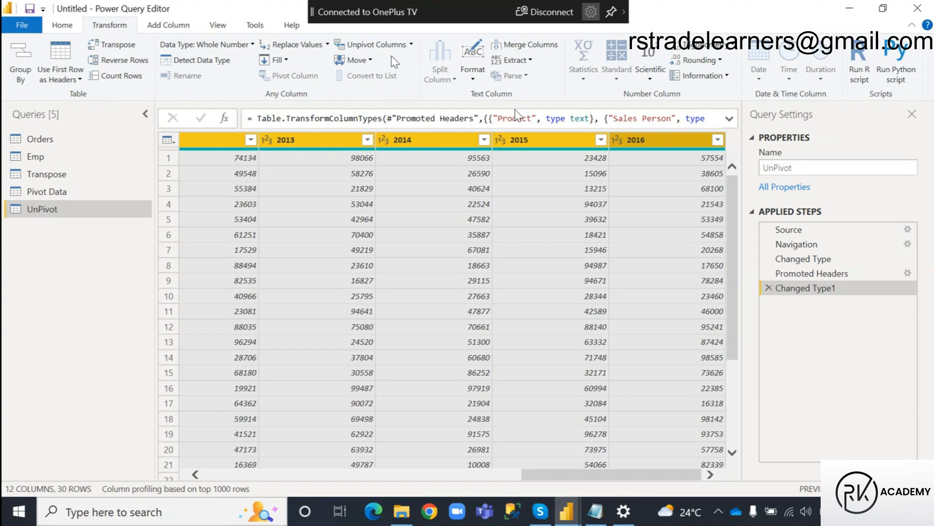
click(411, 45)
click(408, 92)
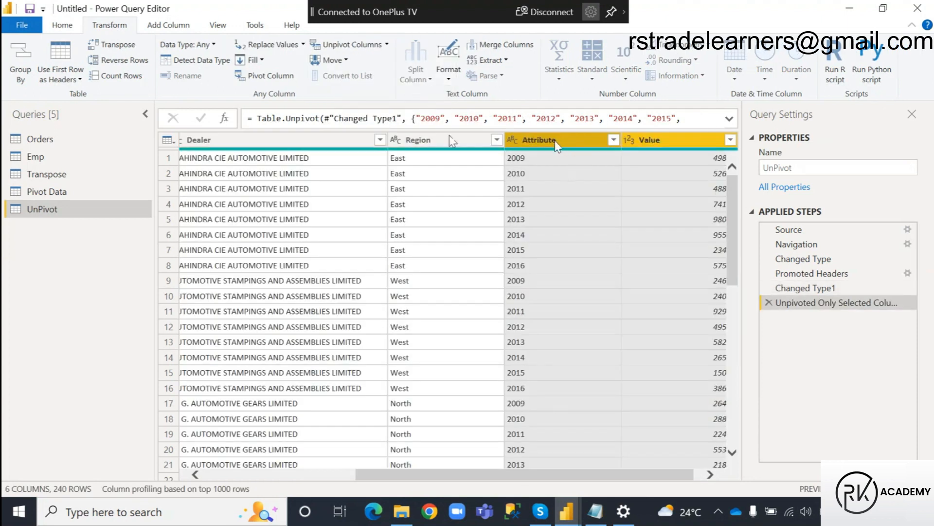
Rename the unpivoted Attribute column to Year and the Value column to Sales.
double_click(556, 141)
text(Year)
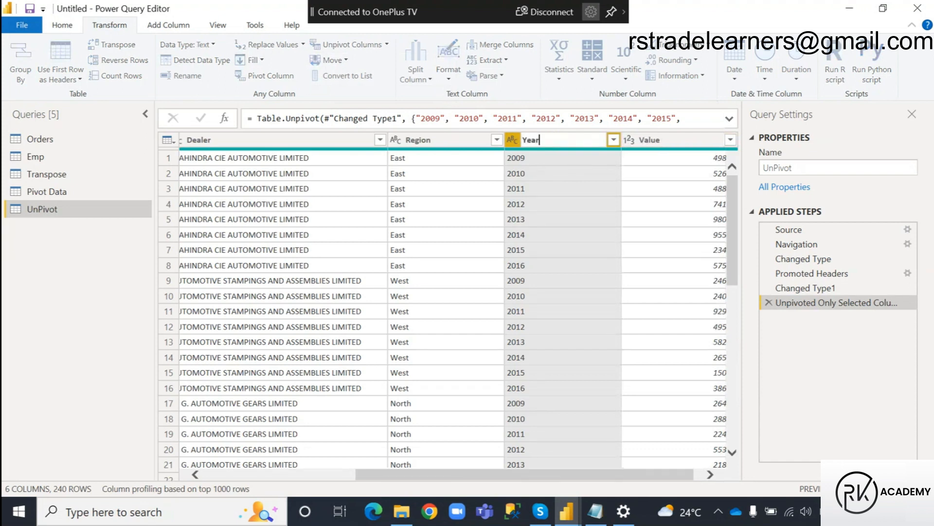
click(646, 144)
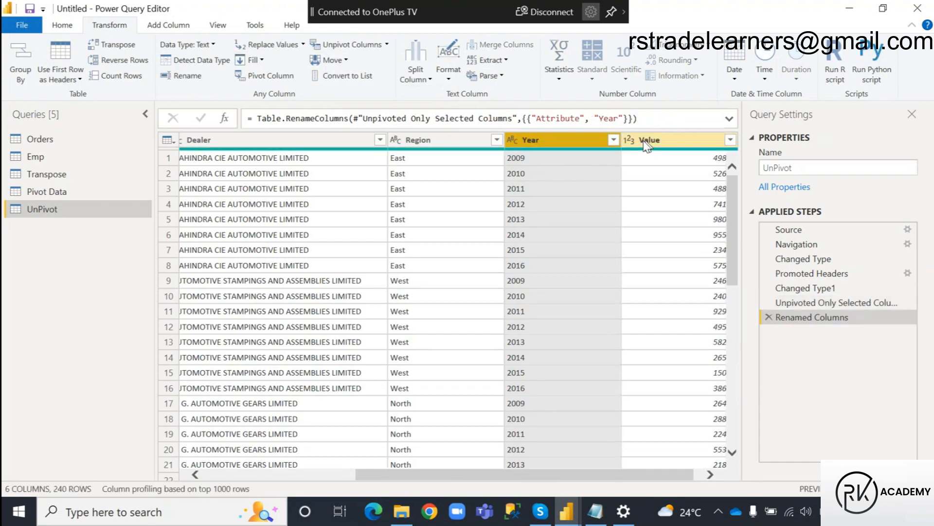
double_click(646, 141)
text(Sal)
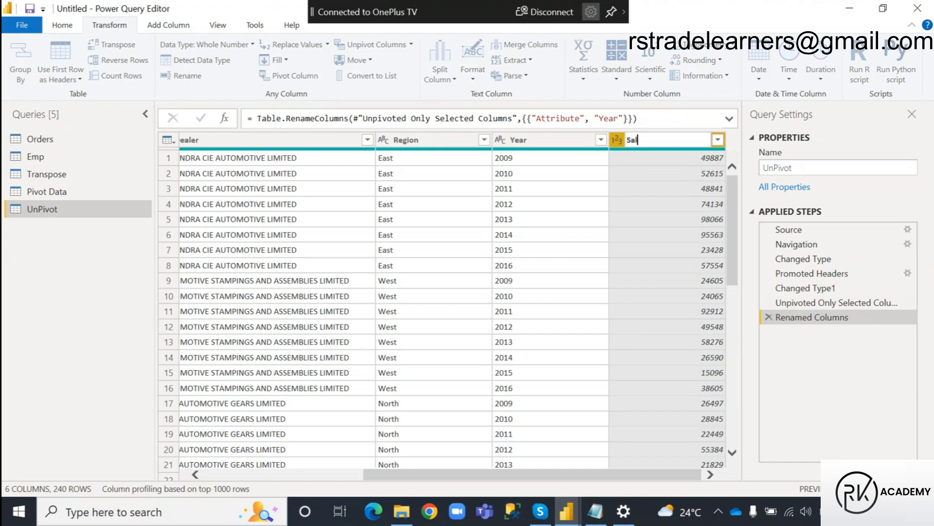
text(es)
key(Return)
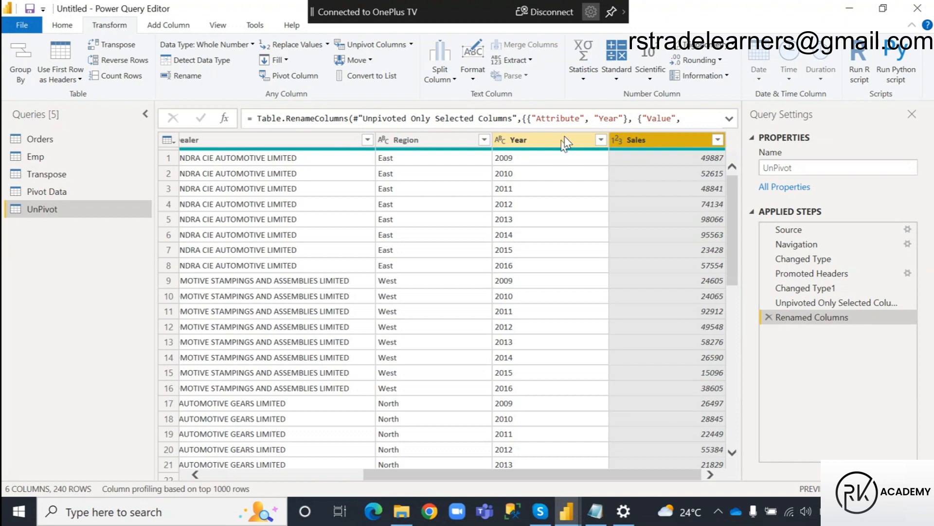
Review the unpivoted Year and Sales columns and view the Pivot Data query for comparison.
drag(537, 478, 619, 505)
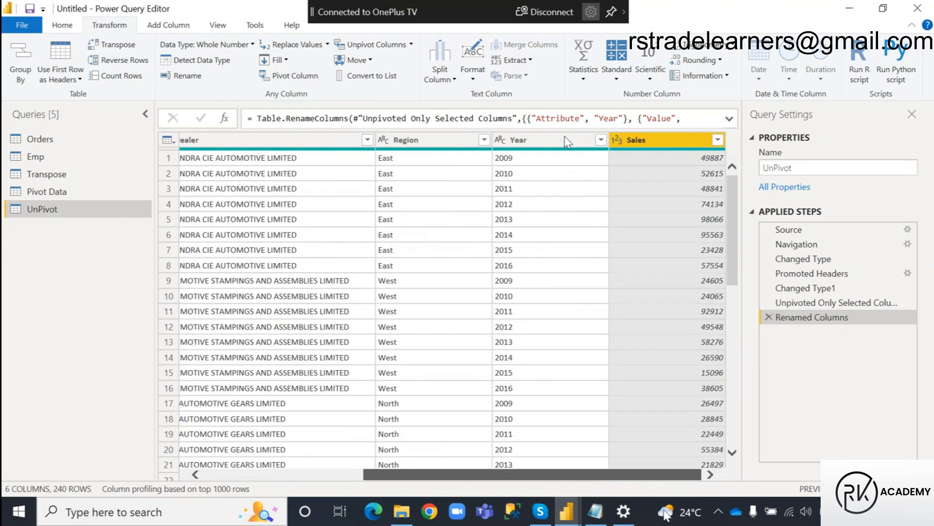
click(49, 192)
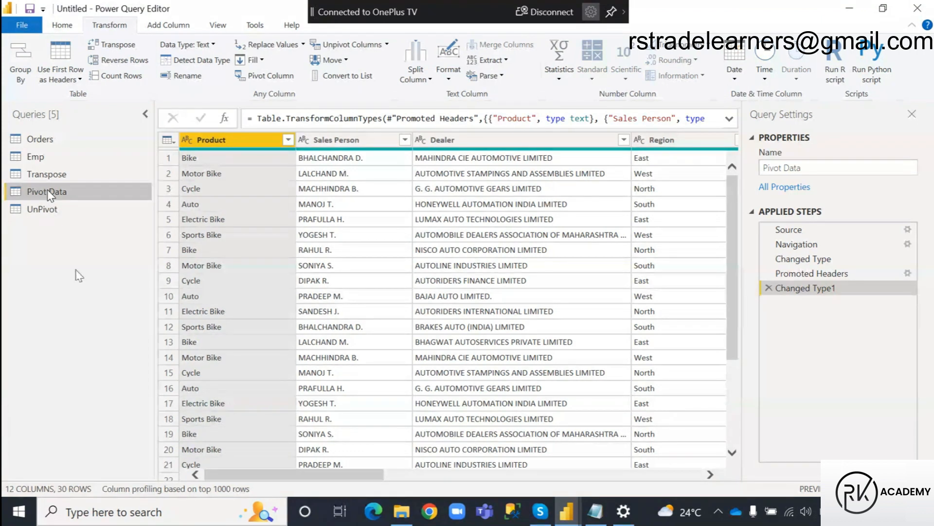
click(576, 499)
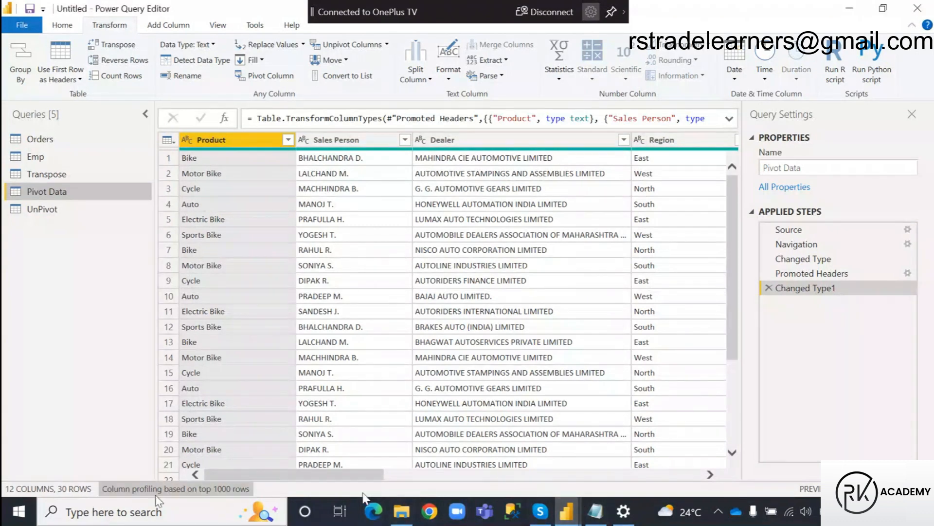
Switch to the Windows display settings, disconnect the OnePlus TV wireless display and return to the Power Query Editor.
click(146, 509)
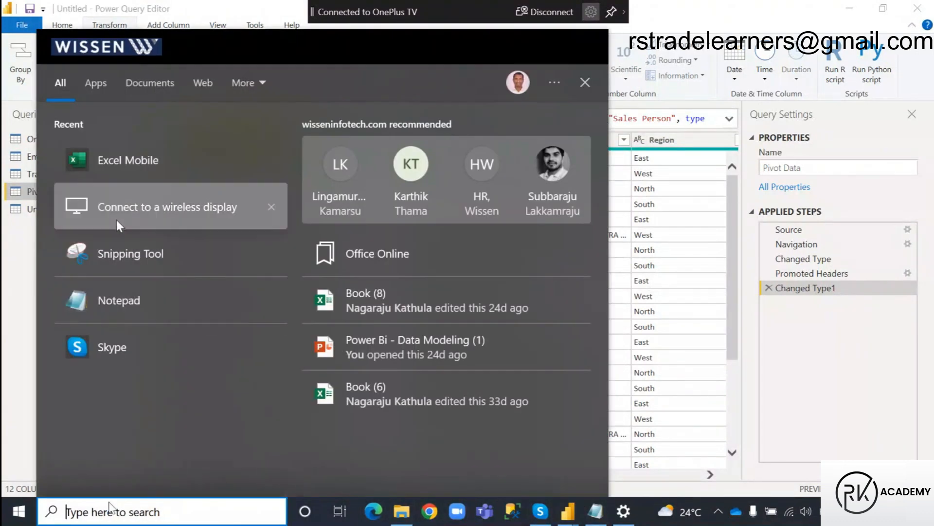
click(128, 212)
click(355, 375)
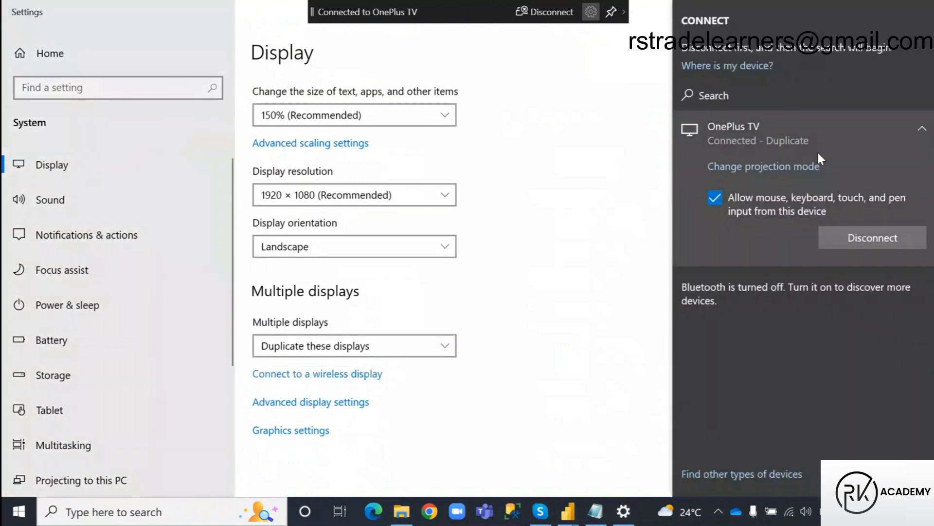
click(857, 238)
mouse_move(567, 511)
click(607, 450)
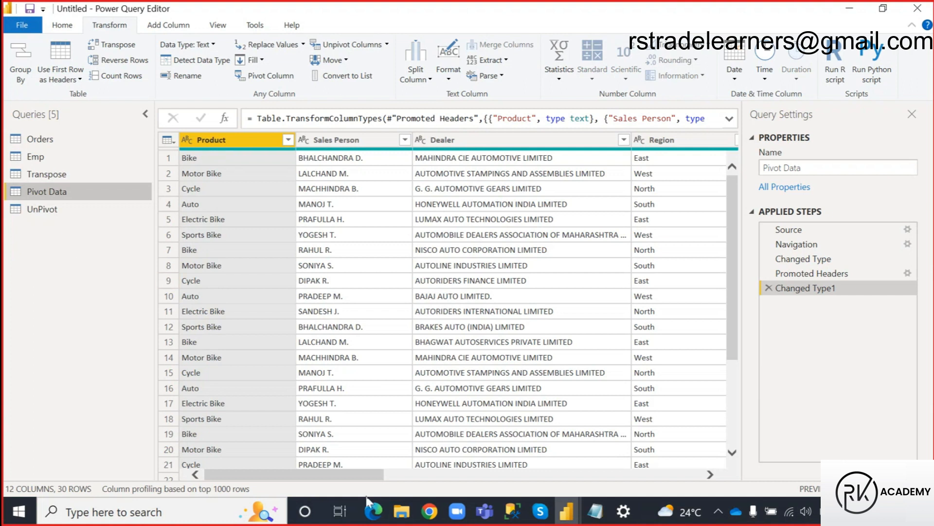
Compare the separate year columns of the Pivot Data query with the UnPivot query.
drag(300, 475, 521, 479)
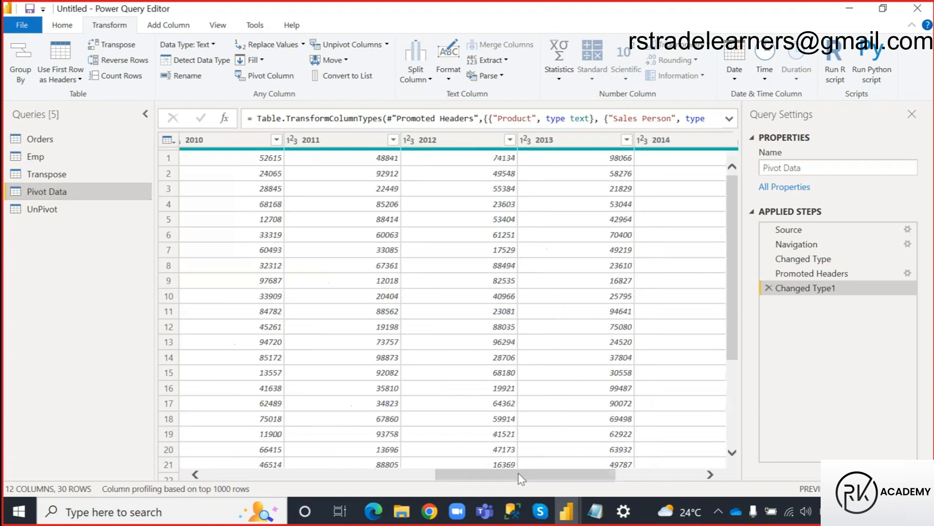
click(49, 212)
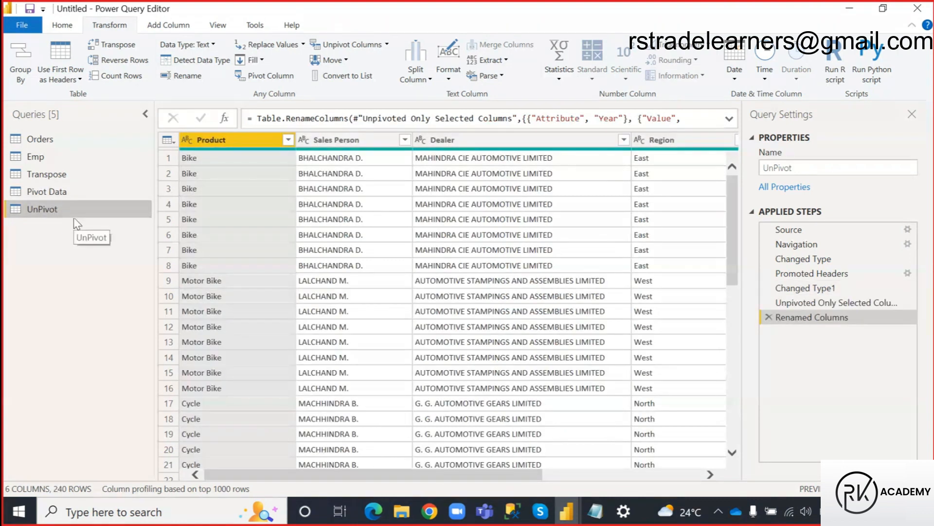
Apply the pending query changes to the report while keeping the Power Query Editor open.
click(571, 520)
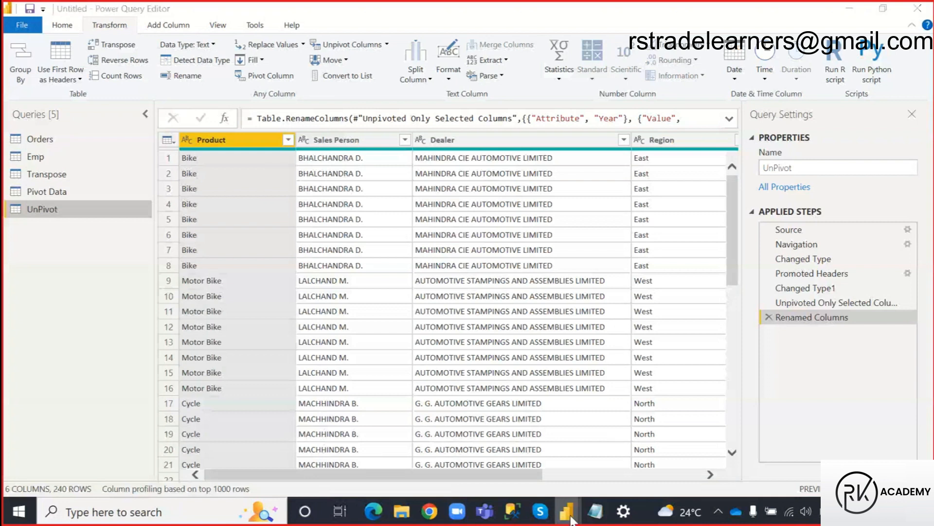
click(62, 27)
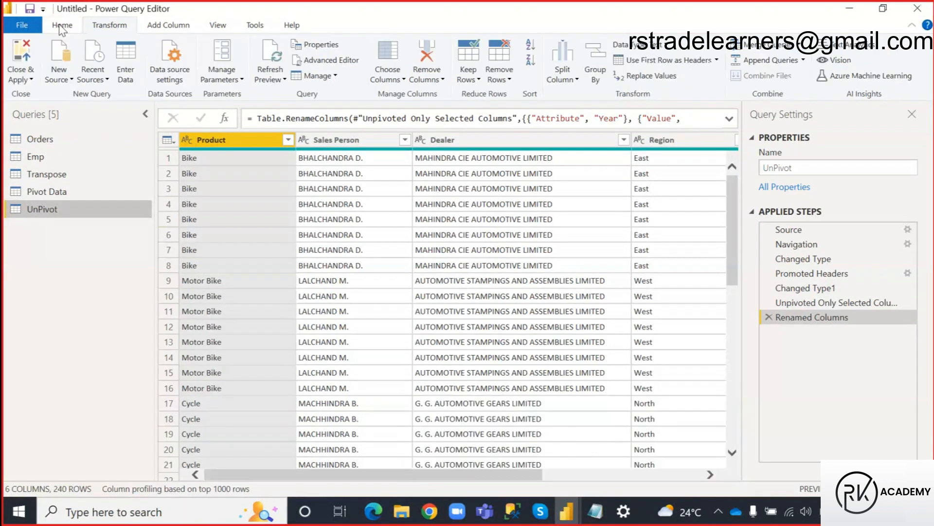
click(20, 78)
click(55, 108)
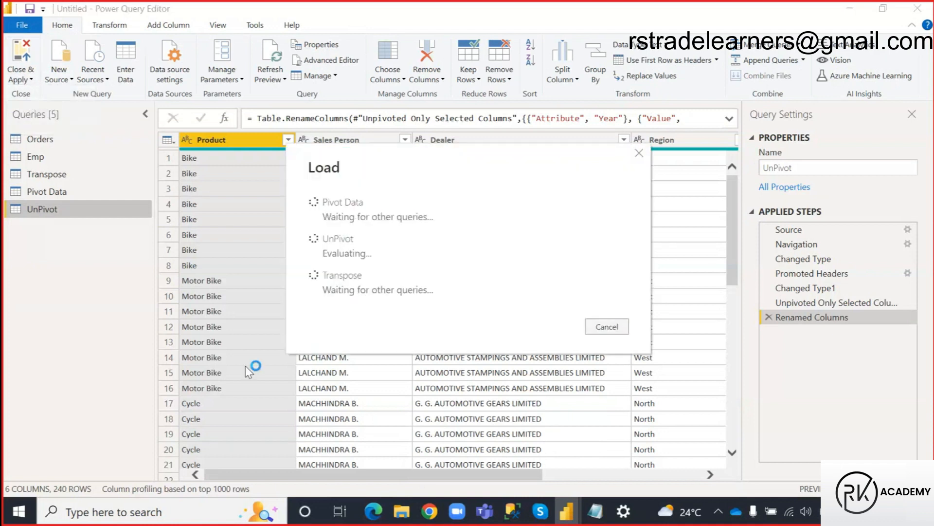
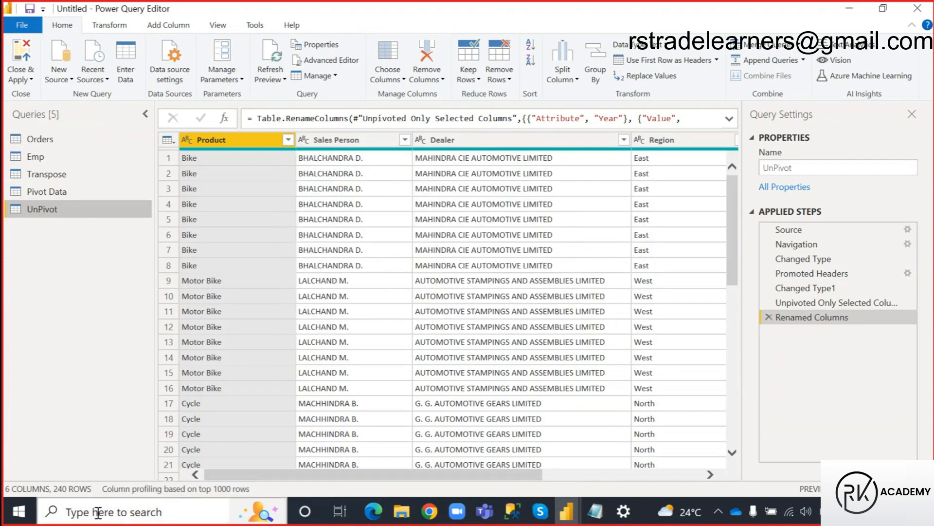
Switch to the Power BI Desktop report and replace the first broken card's field with 2009 from Pivot Data.
click(567, 511)
click(493, 474)
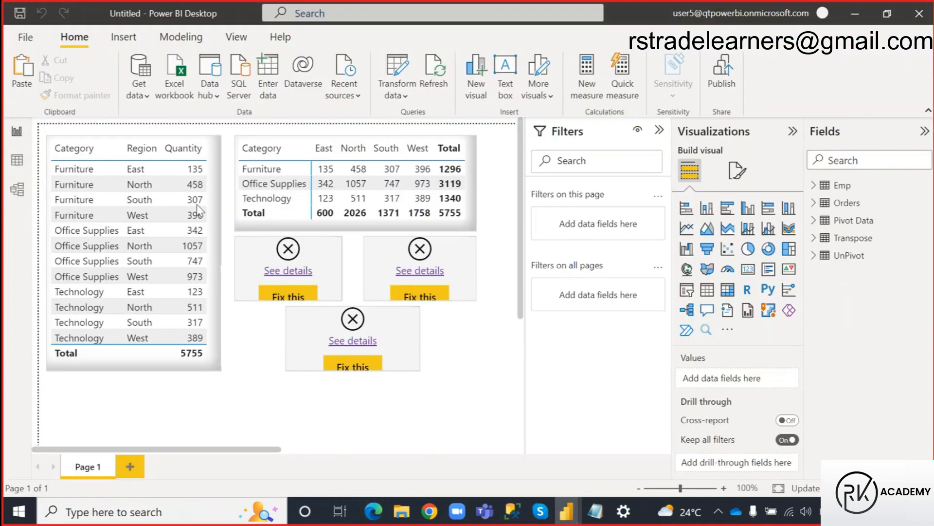
click(327, 278)
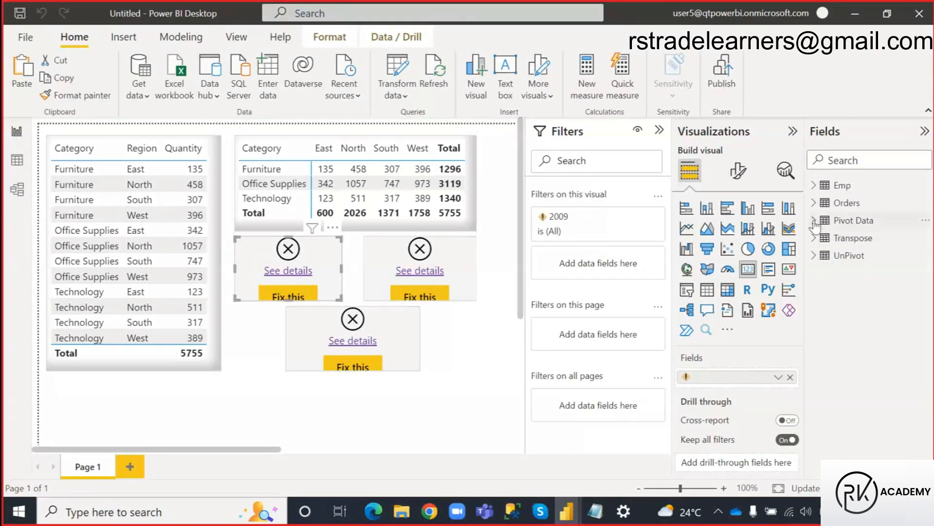
click(814, 222)
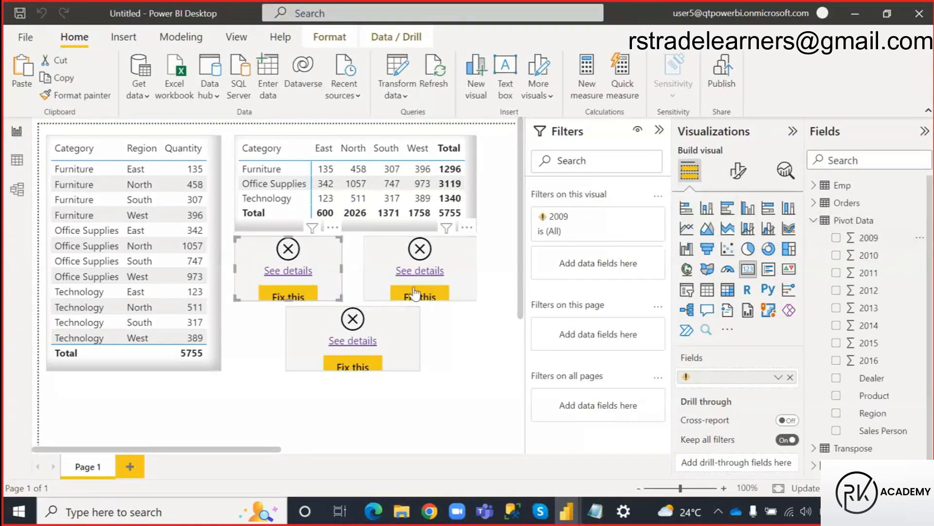
click(790, 376)
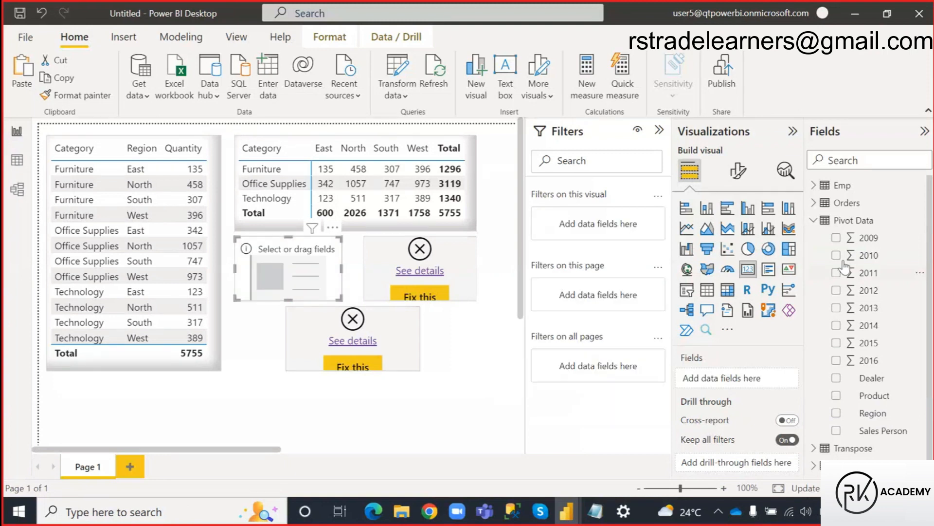
click(836, 238)
Replace the broken field in the second card with 2010 from the Pivot Data table.
click(471, 278)
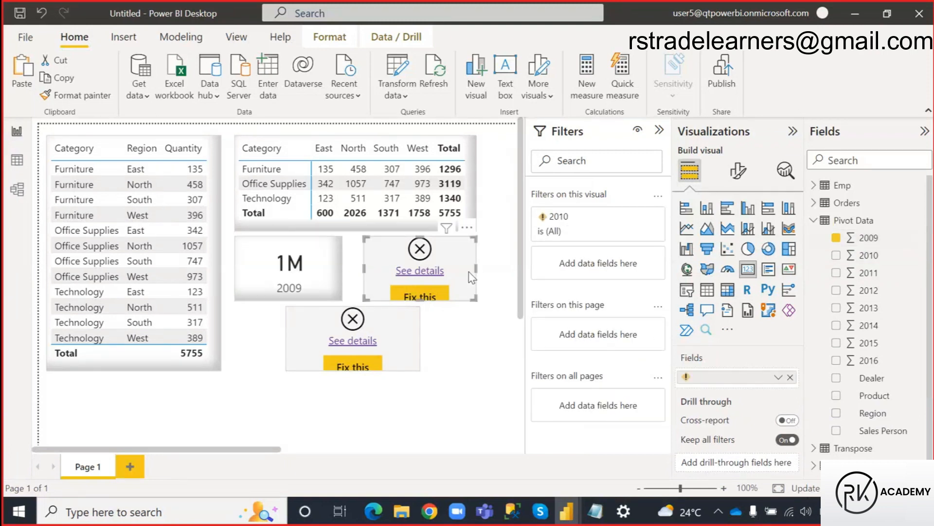
click(790, 377)
click(836, 255)
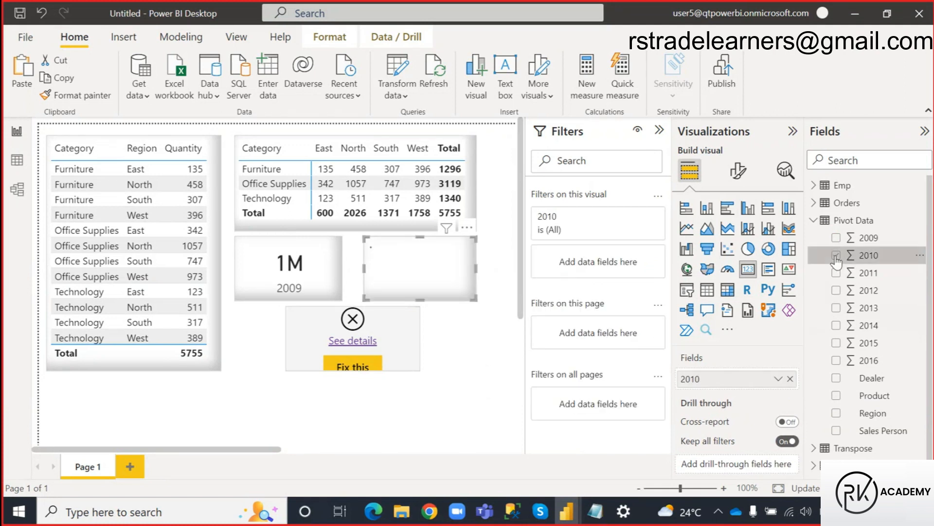
Replace the broken field in the lower card with Sales from the UnPivot table.
click(397, 365)
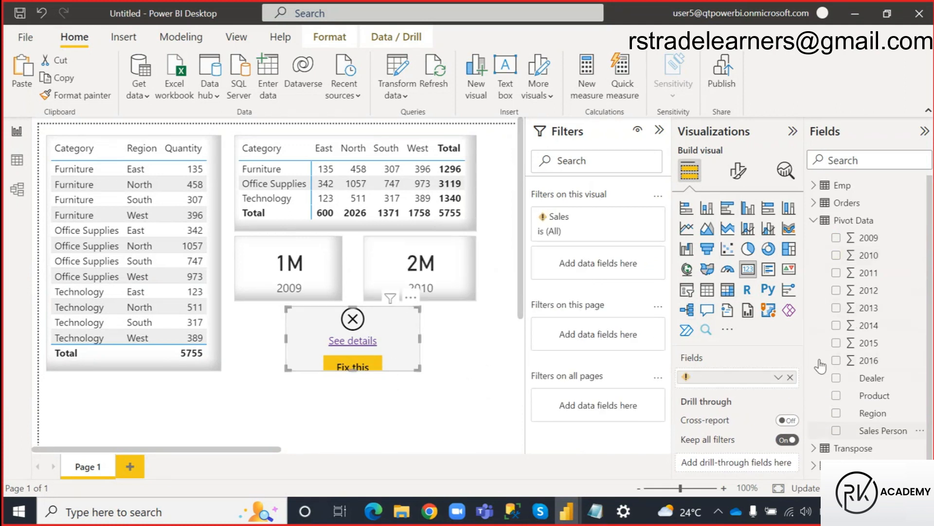
click(813, 220)
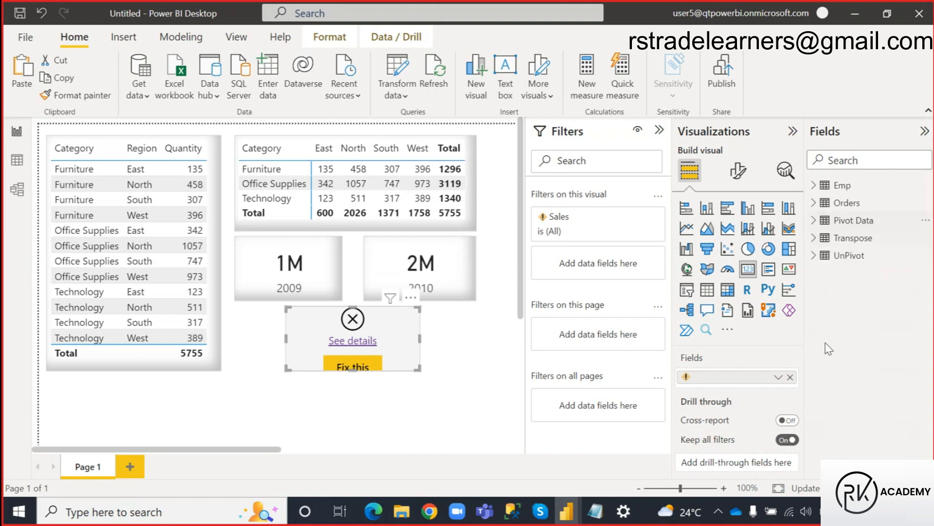
click(819, 258)
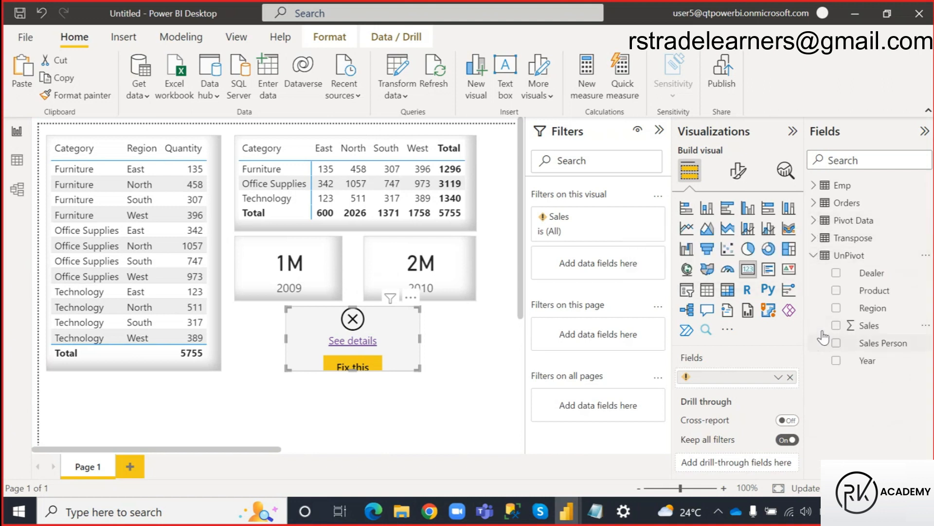
click(790, 377)
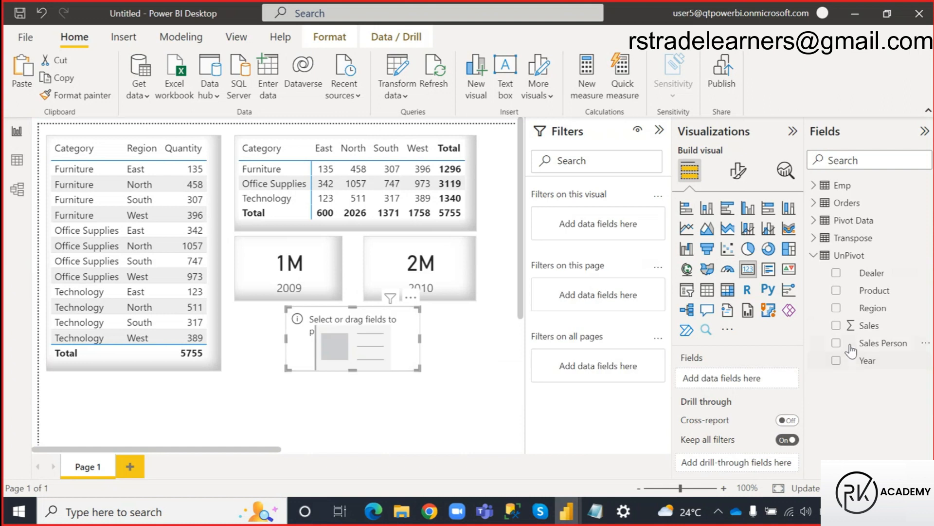
click(837, 325)
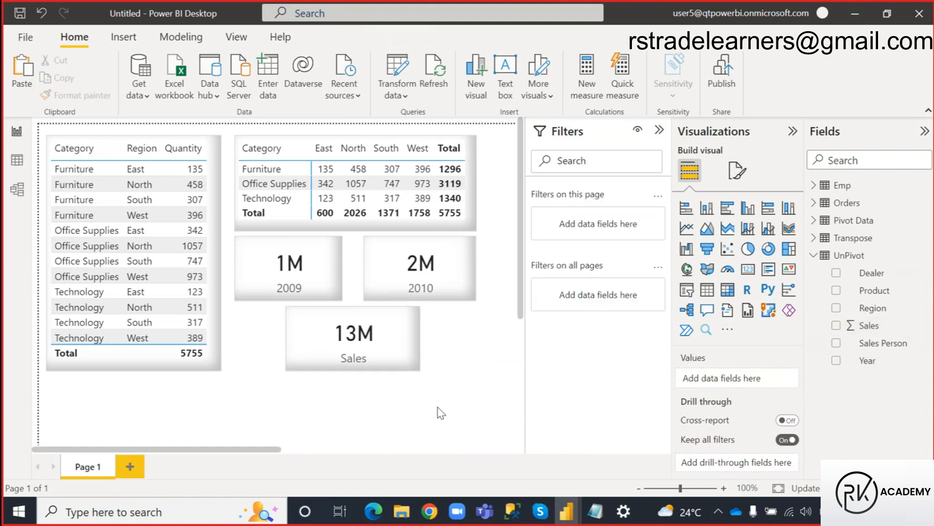
Open the Windows wireless display settings, connect to the OnePlus TV display and show the desktop.
click(117, 504)
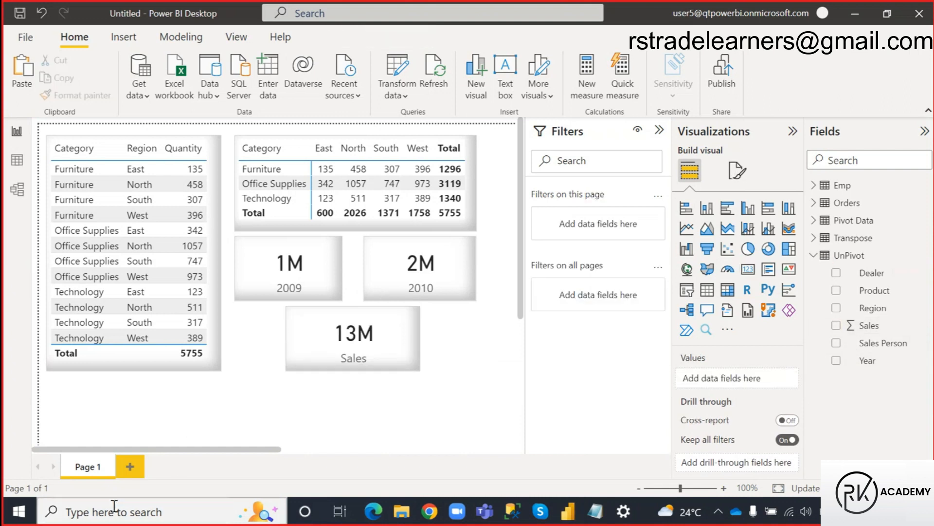
click(148, 206)
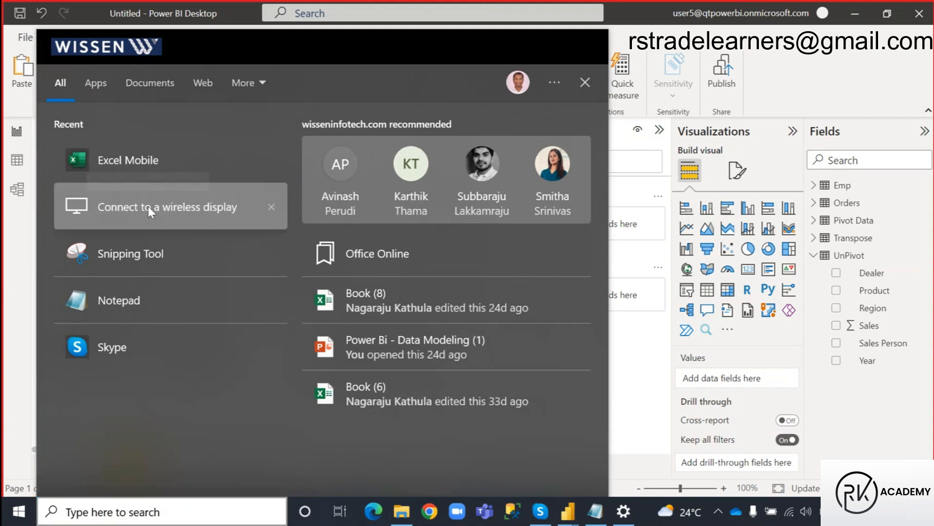
click(351, 303)
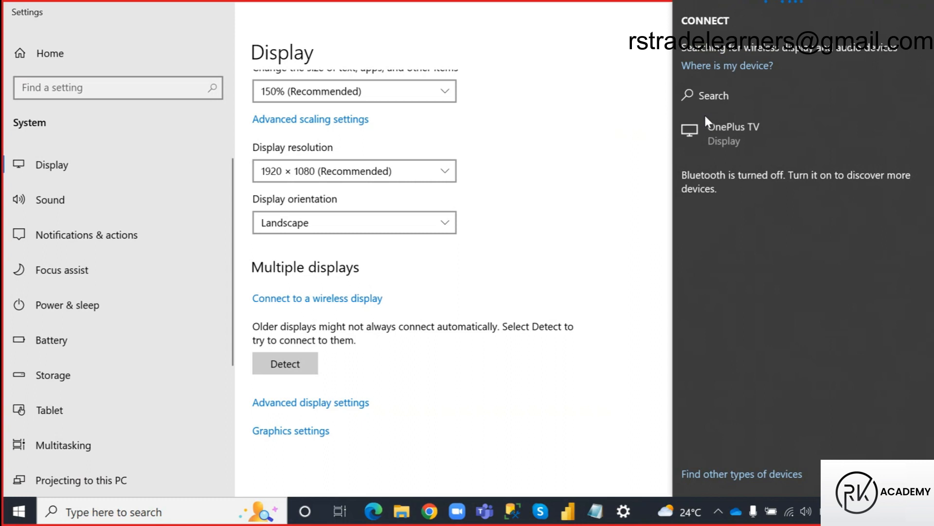
click(720, 122)
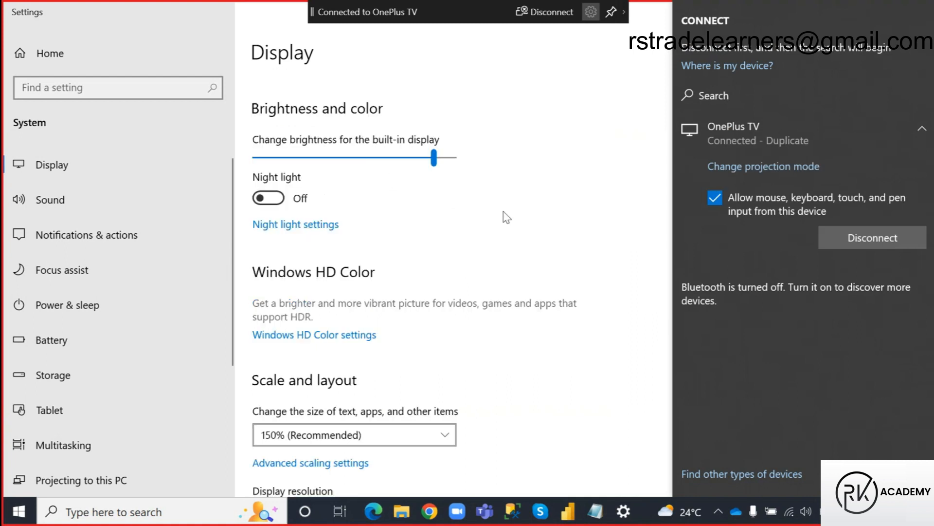
key(super+d)
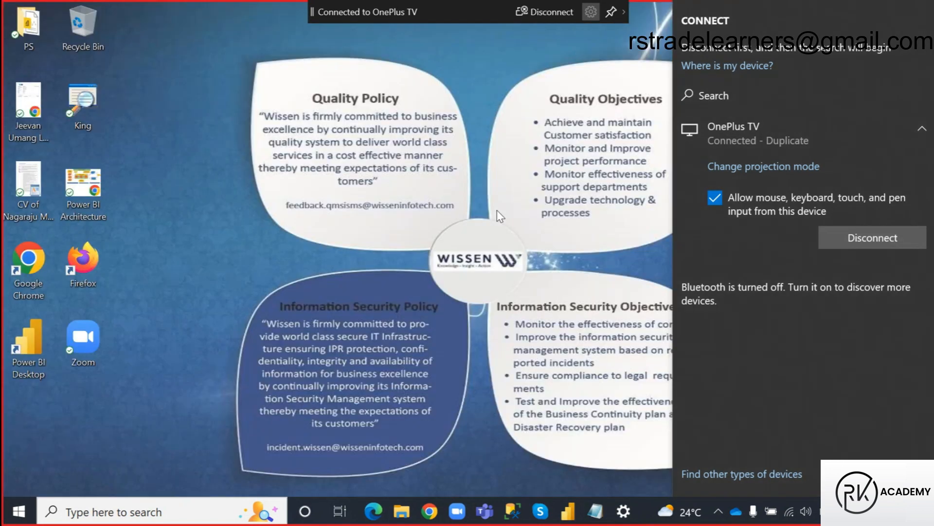
Open the Power Query notes in Notepad and review the Pivot Column, Unpivot Columns and Transpose lines.
click(595, 511)
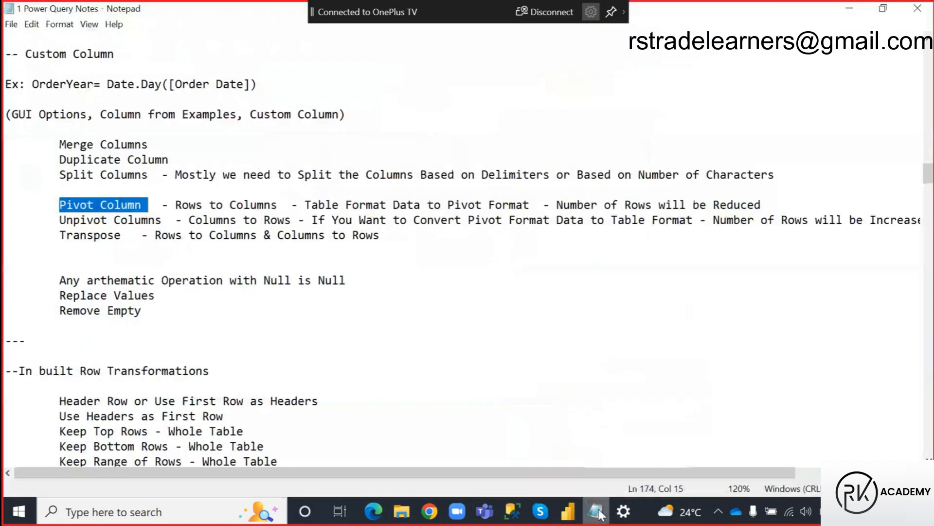
click(328, 324)
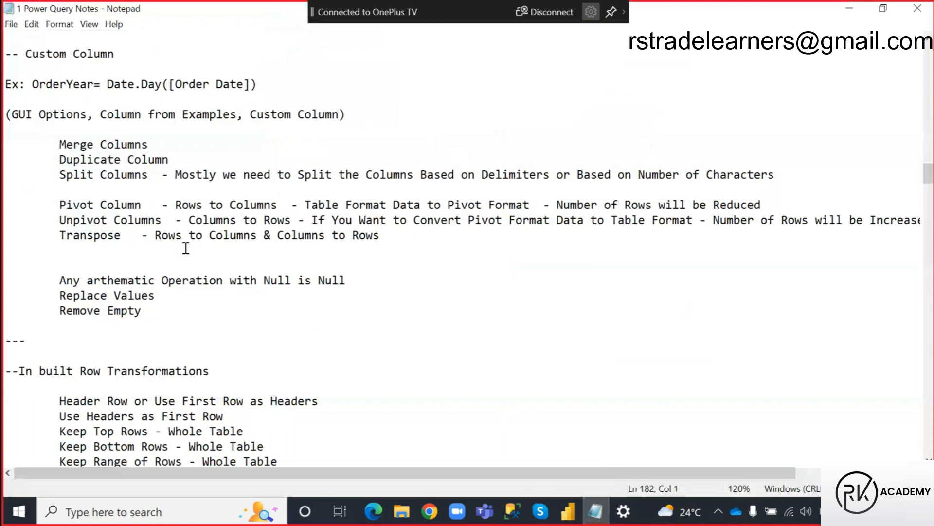
drag(57, 205, 156, 204)
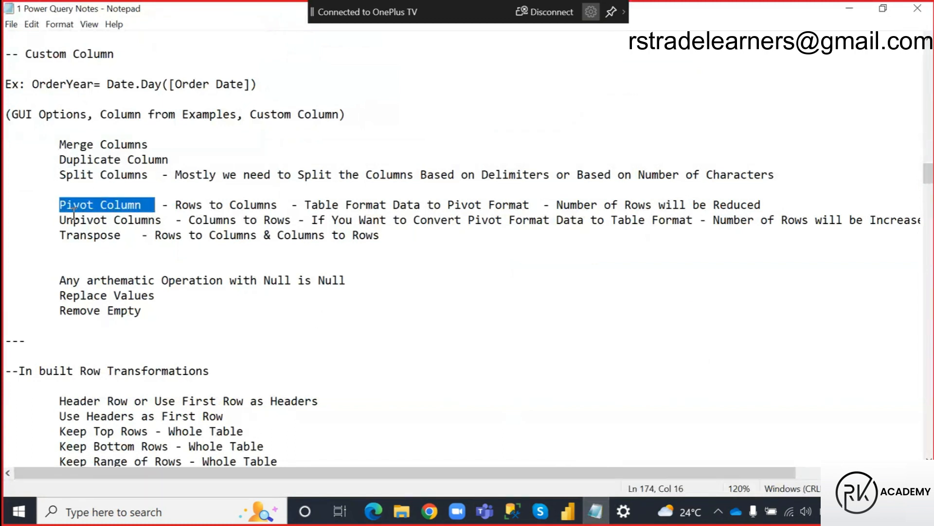
drag(59, 221, 166, 227)
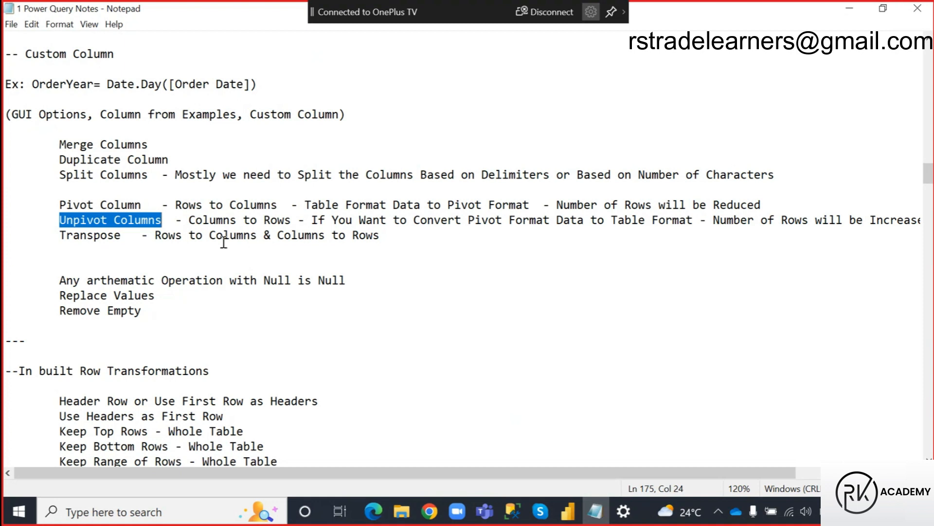
click(173, 237)
Switch to the Power Query Editor and view the Region, Year and Sales columns of the UnPivot query.
click(567, 511)
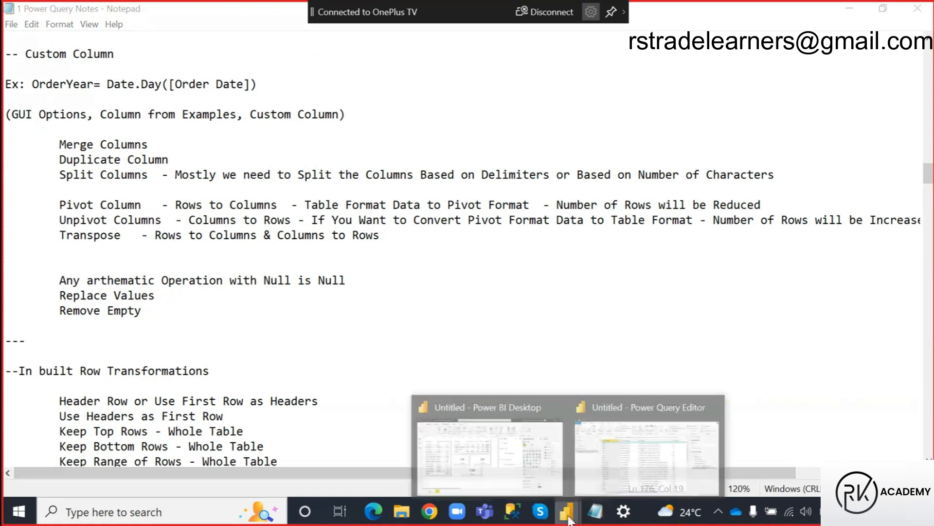
click(626, 450)
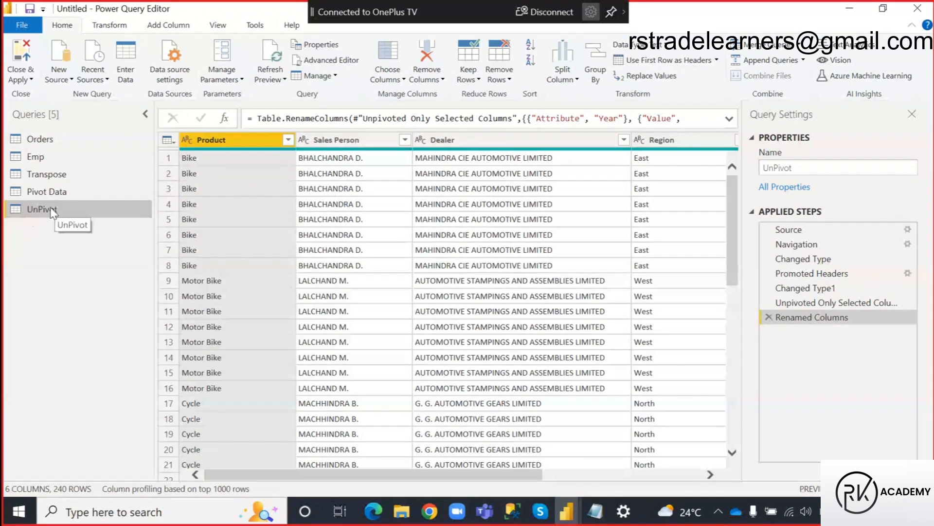
drag(298, 479, 517, 482)
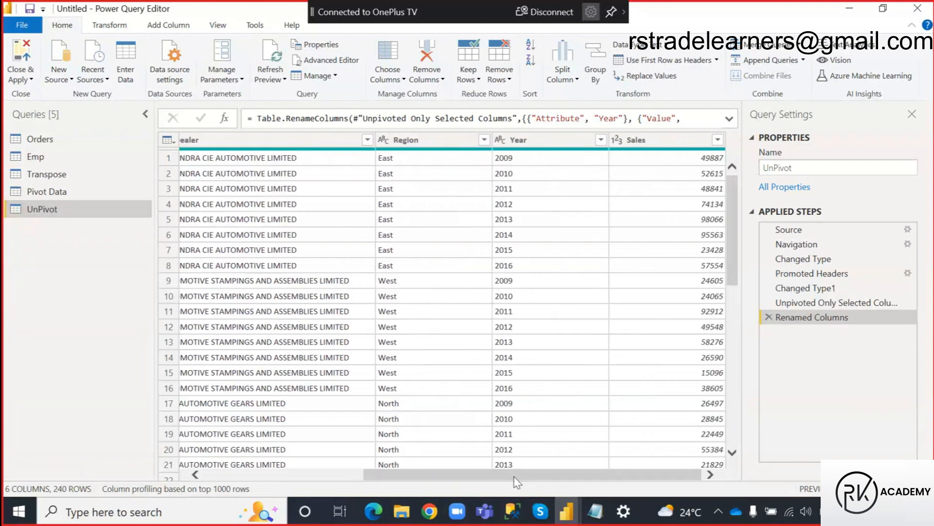
Pivot the Year column of the UnPivot query, using Sales as the values column.
click(539, 139)
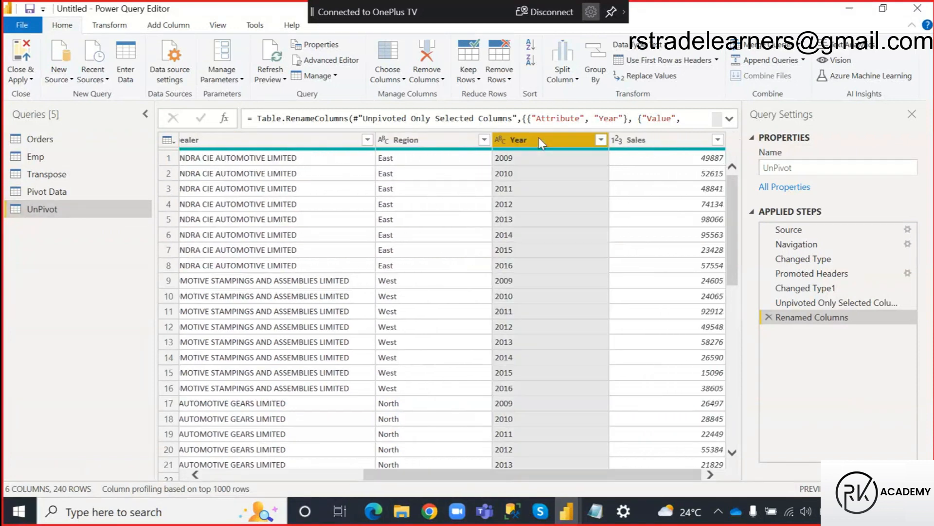
ctrl+click(639, 141)
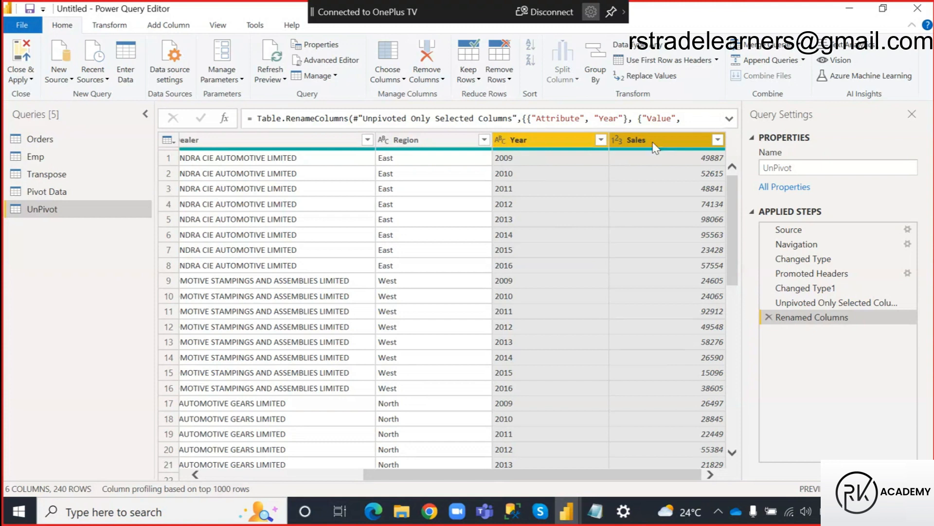
click(106, 27)
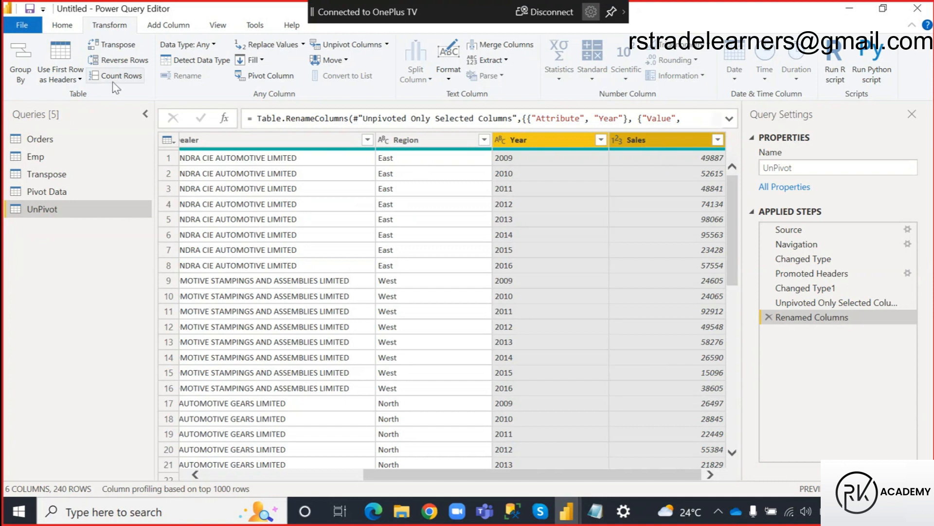
click(274, 78)
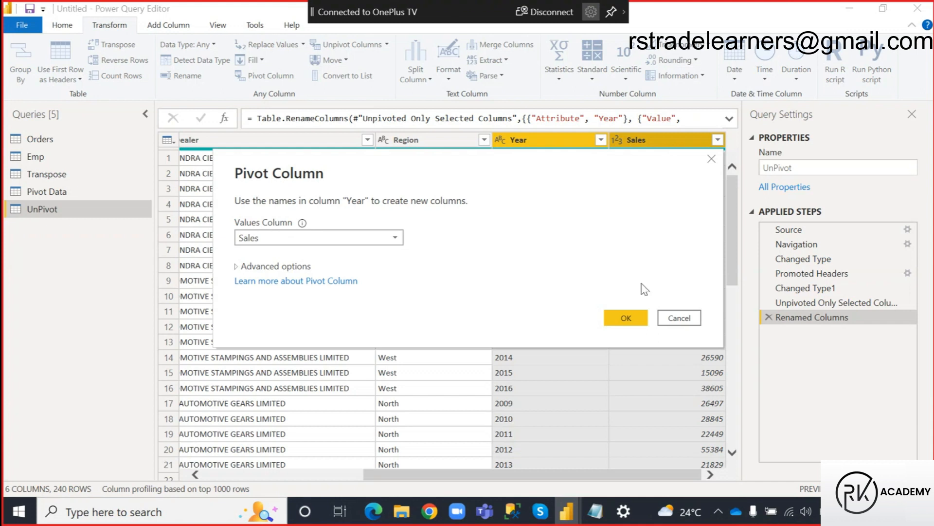
click(632, 319)
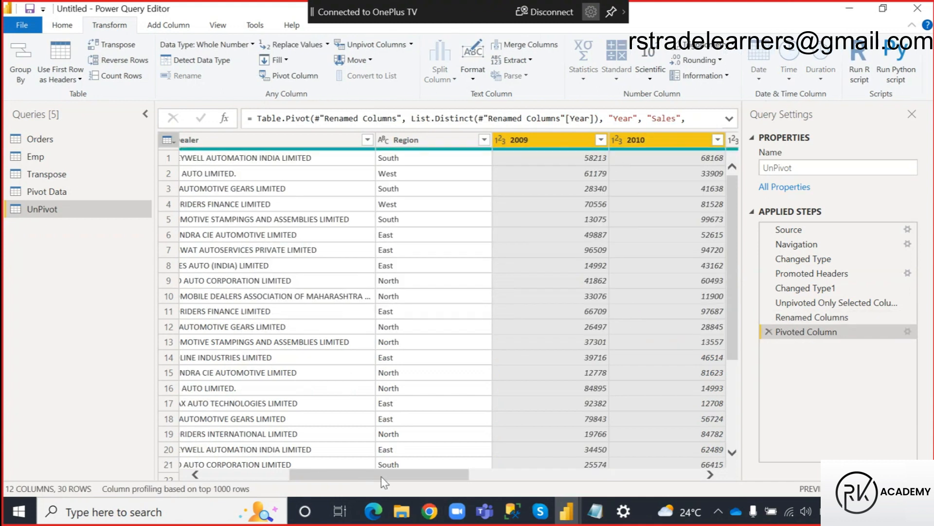
Look over the pivoted year columns and remove the Pivoted Column step from the UnPivot query.
mouse_move(363, 479)
mouse_down()
mouse_move(634, 480)
mouse_move(373, 479)
mouse_up()
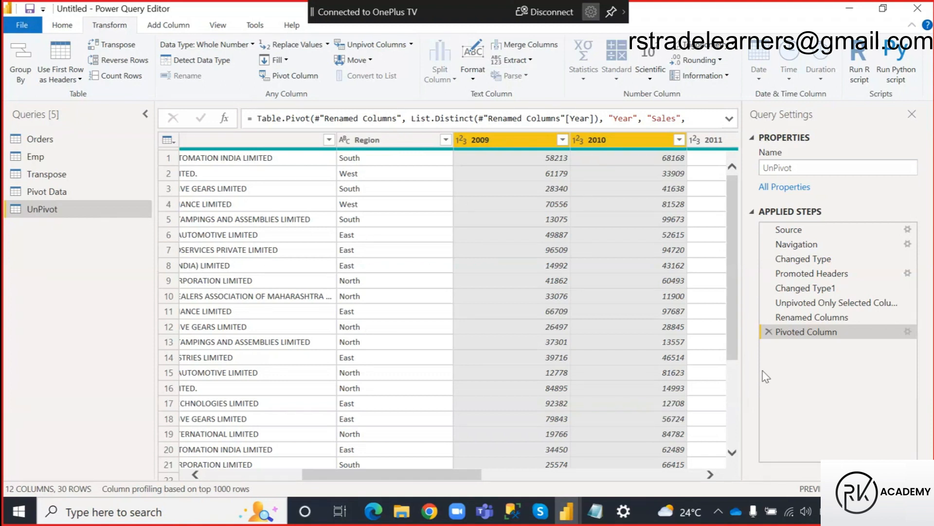
click(769, 330)
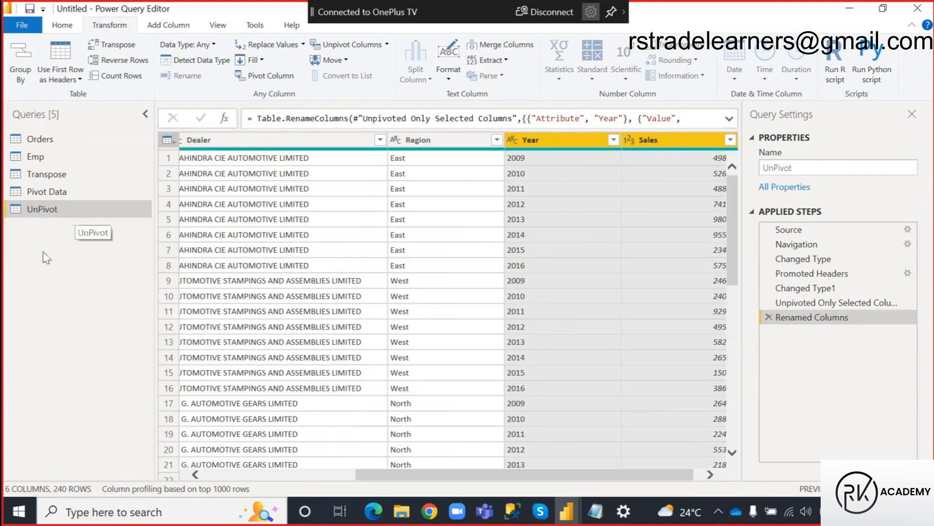
Duplicate the UnPivot query and rename the copy as Pivot.
right_click(62, 211)
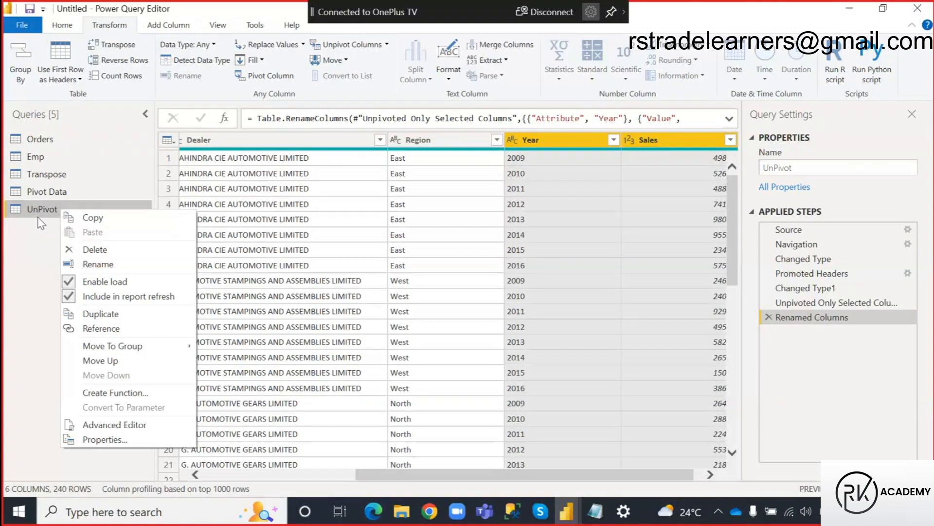
click(100, 313)
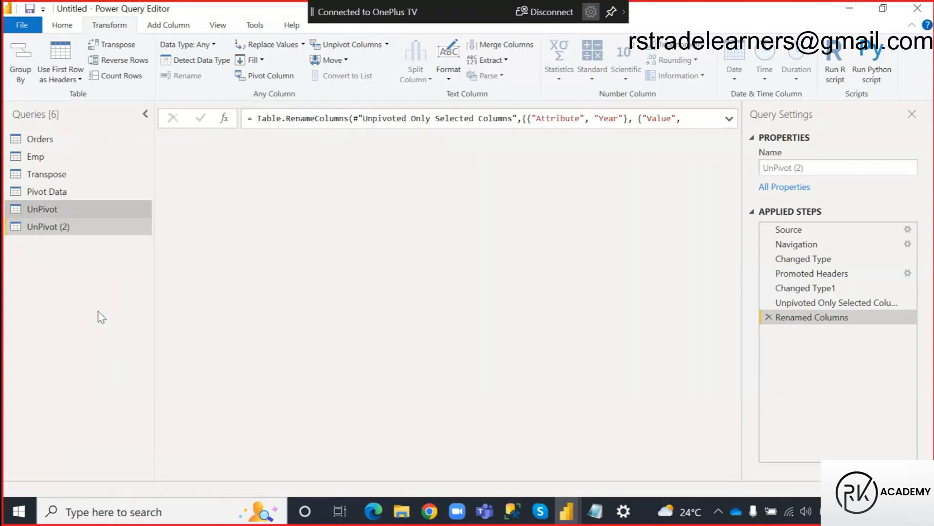
double_click(65, 227)
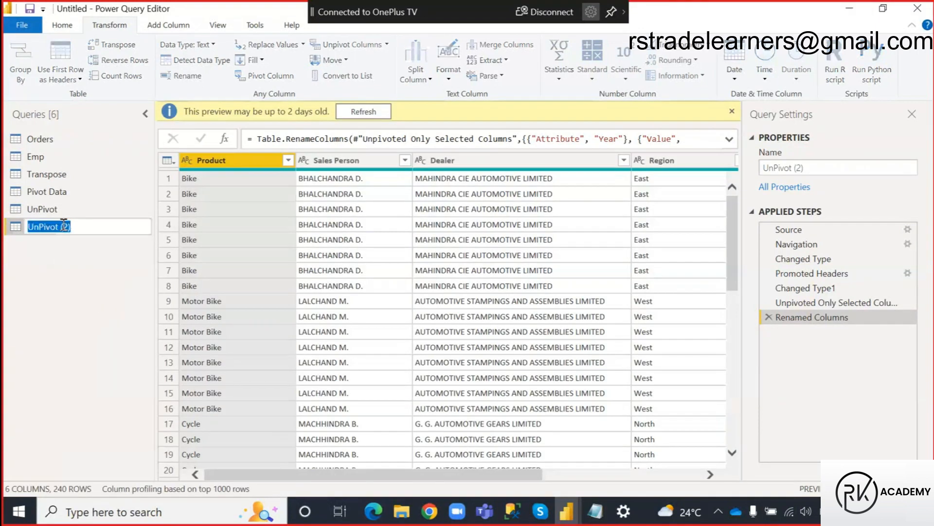
click(86, 229)
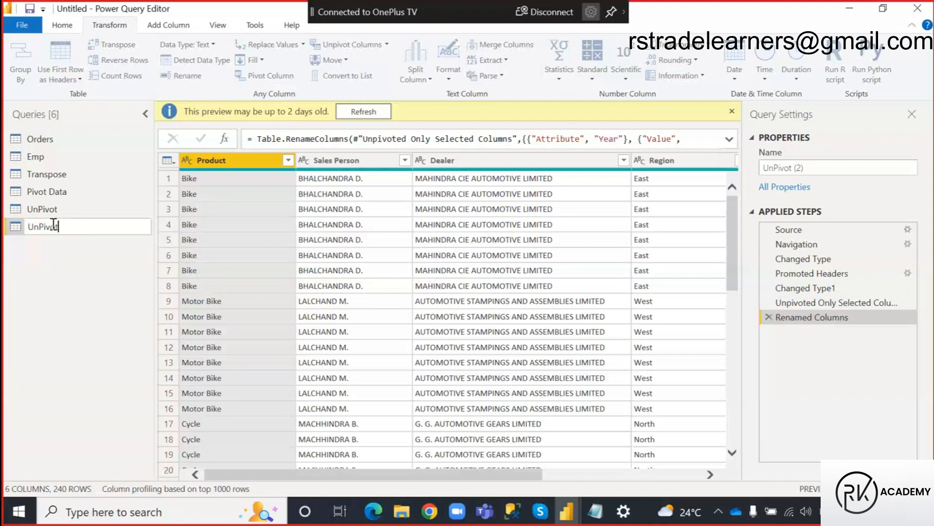
key(BackSpace)
key(BackSpace)
click(66, 316)
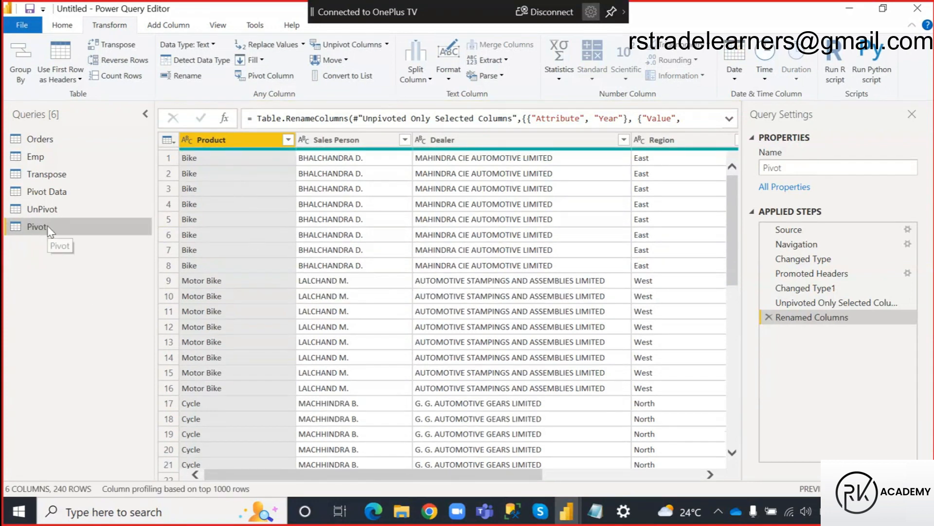
Pivot the Year column of the Pivot query, using Sales as the values column.
drag(375, 475, 534, 474)
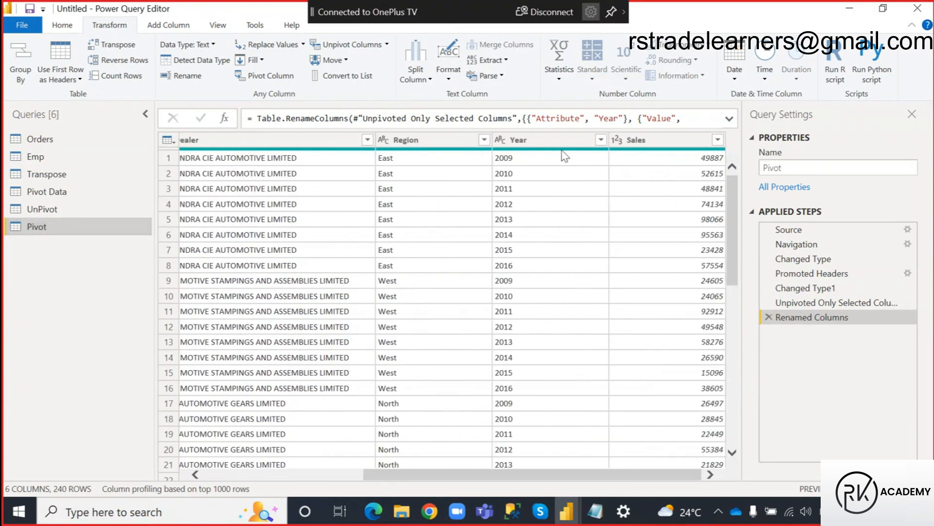
click(548, 140)
ctrl+click(645, 141)
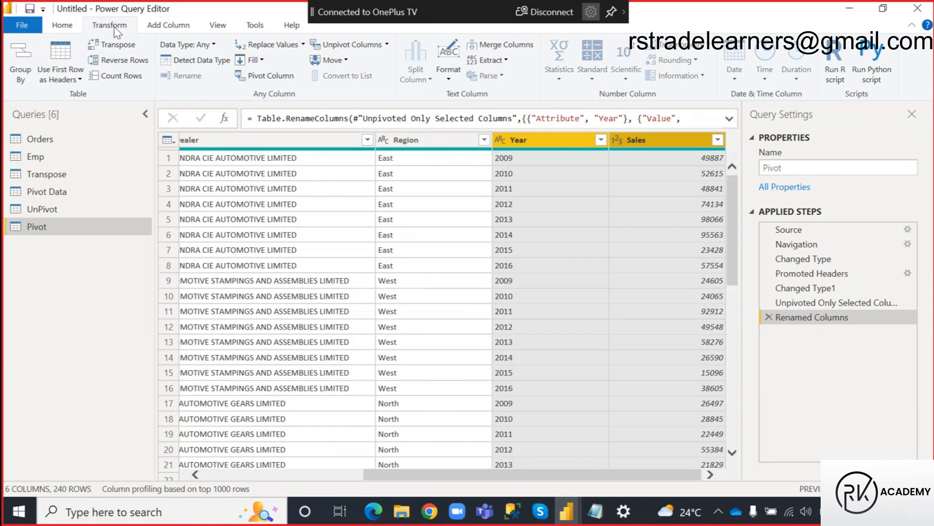
click(271, 76)
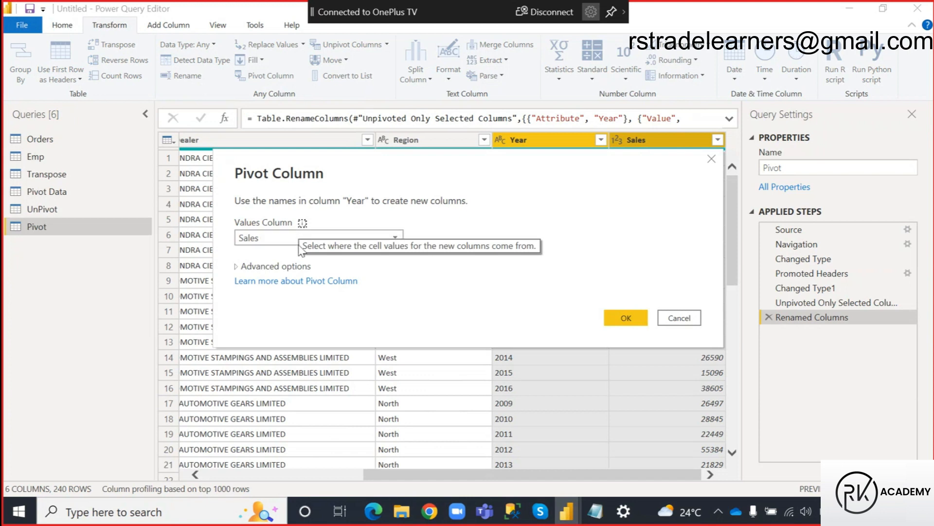
click(623, 318)
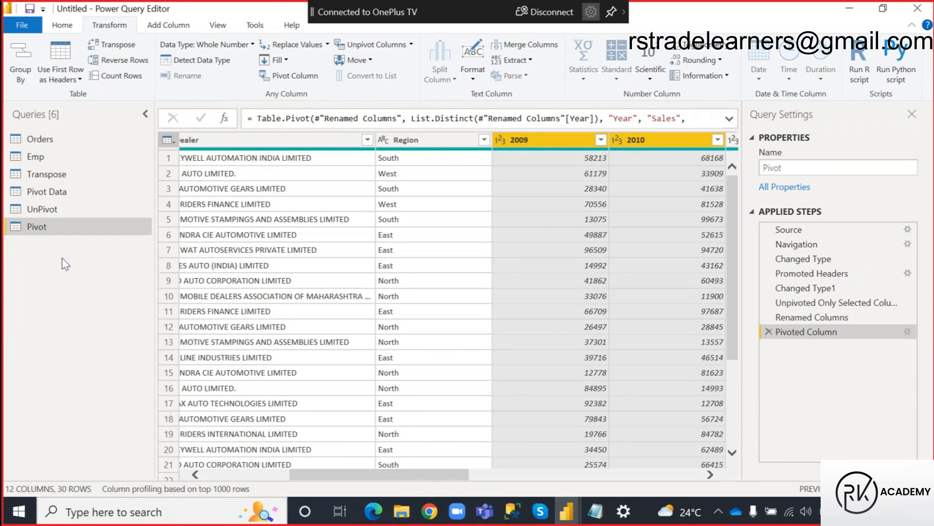
Open the UnPivot query and refresh its data preview.
click(48, 203)
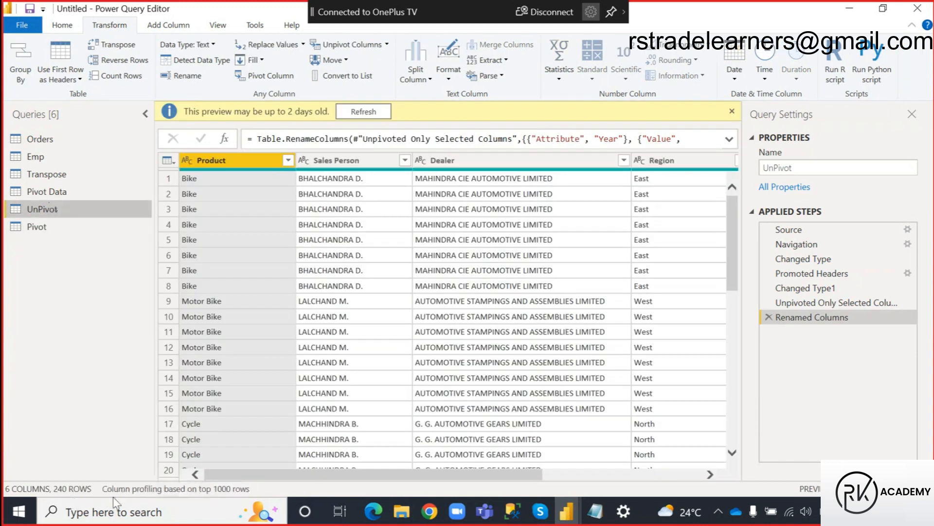
click(360, 113)
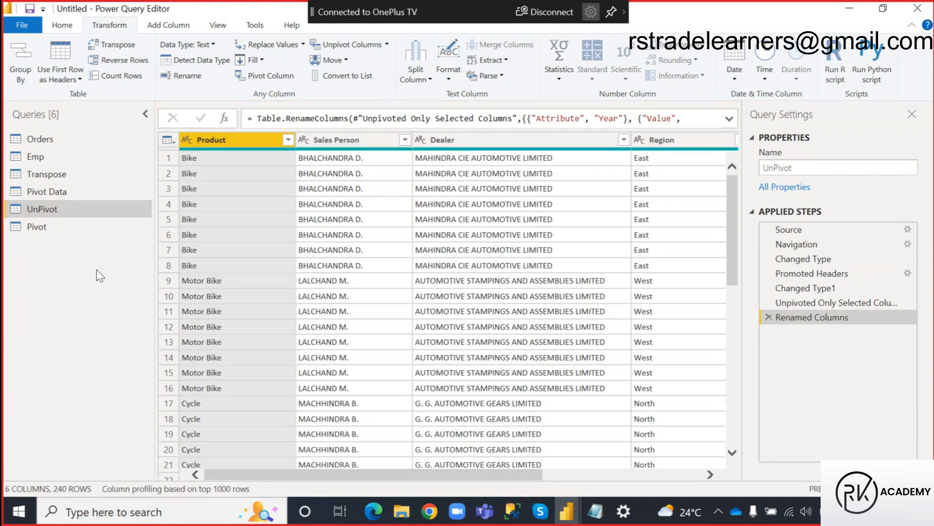
click(574, 516)
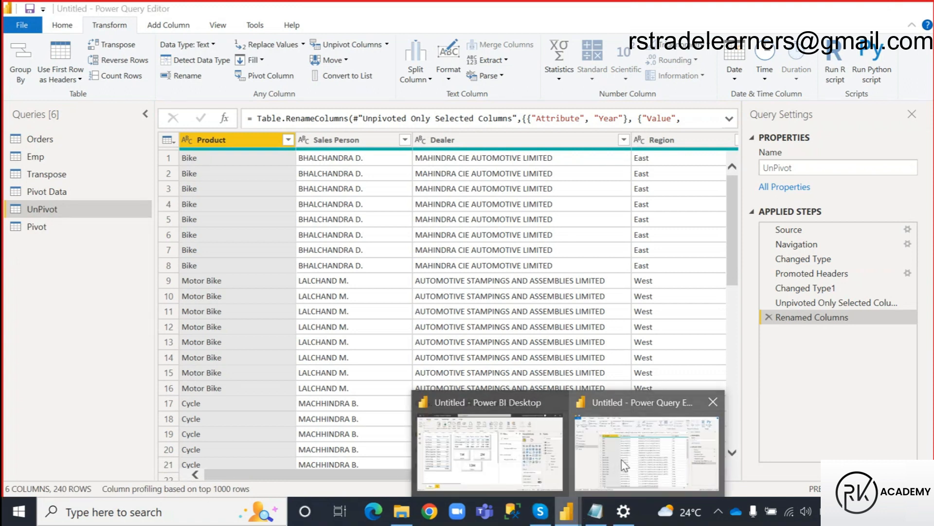
click(489, 450)
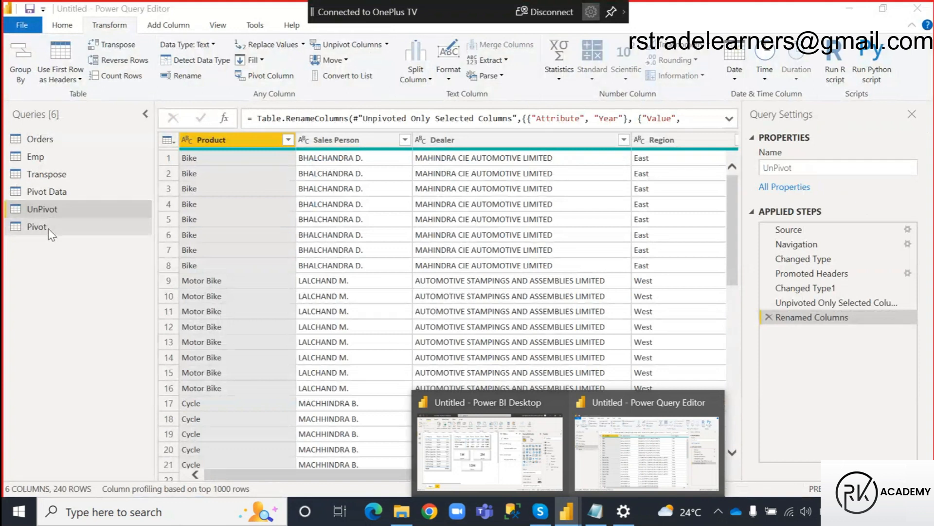
Open the Transpose query, switch to the Power Query notes in Notepad, and mark the row and column swap on the Transpose line.
click(44, 176)
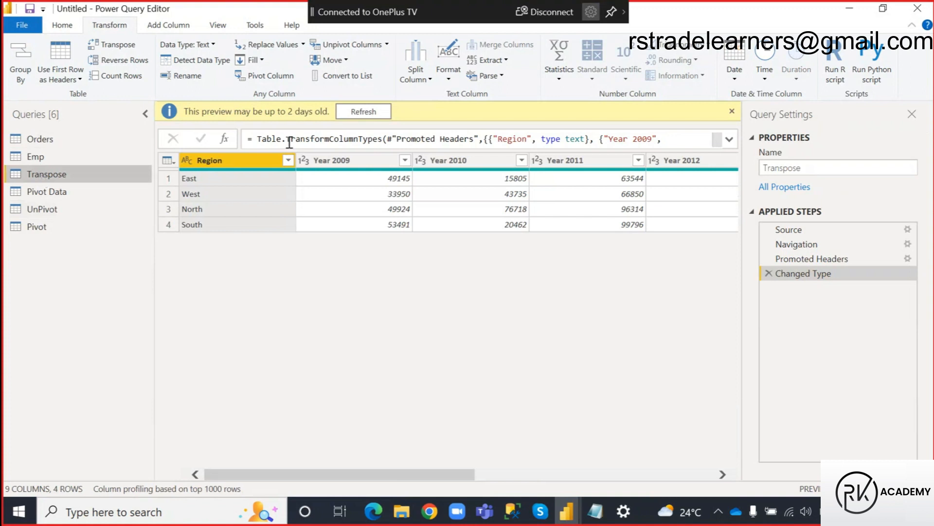
click(594, 511)
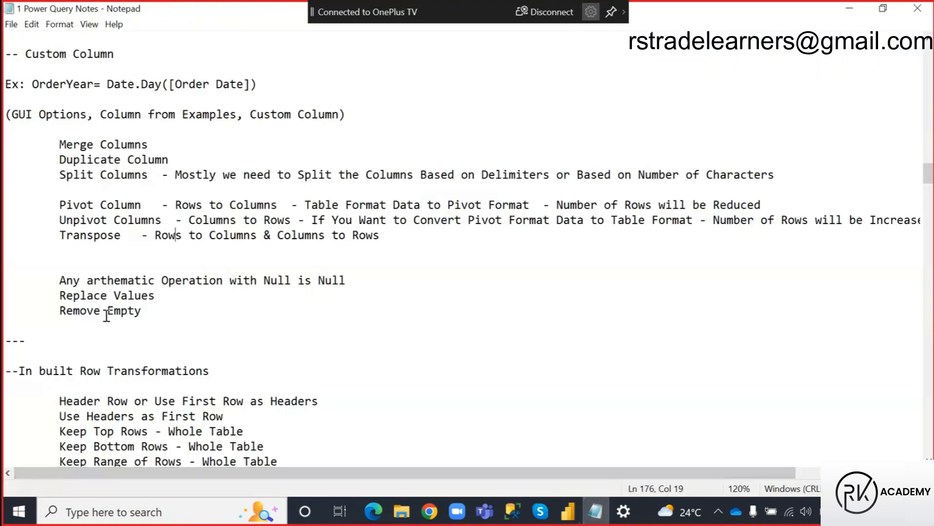
drag(60, 235, 128, 237)
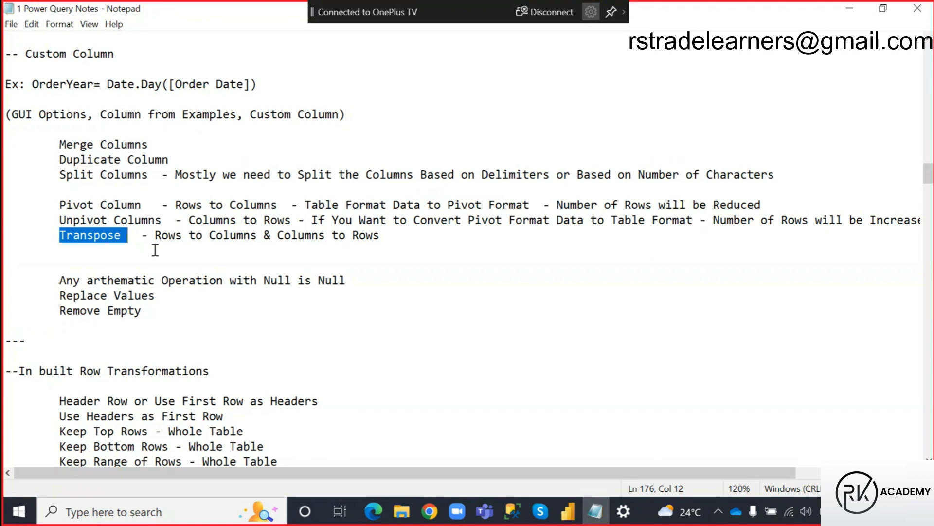
key(ctrl+2)
mouse_move(152, 226)
mouse_down()
mouse_move(188, 240)
mouse_move(196, 261)
mouse_up()
drag(273, 228, 351, 250)
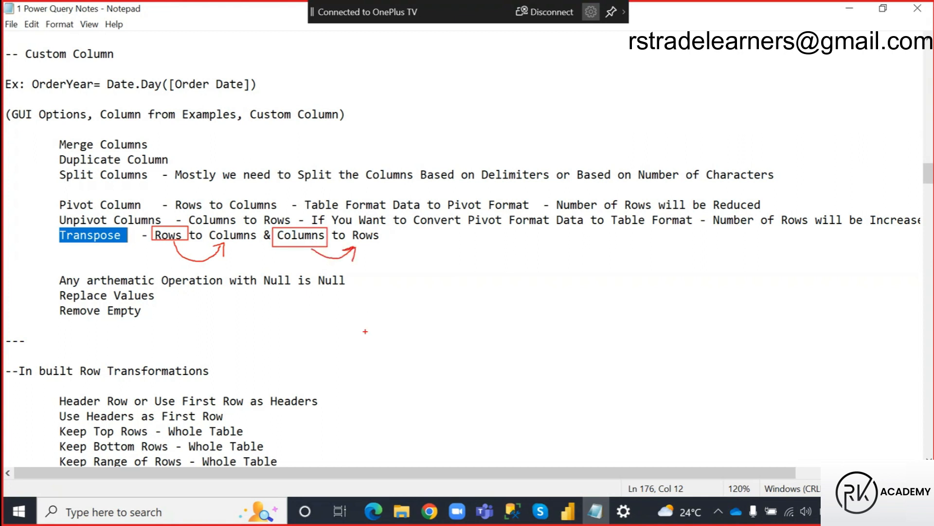
mouse_move(224, 231)
mouse_down()
mouse_move(220, 209)
mouse_move(168, 220)
mouse_move(256, 246)
mouse_up()
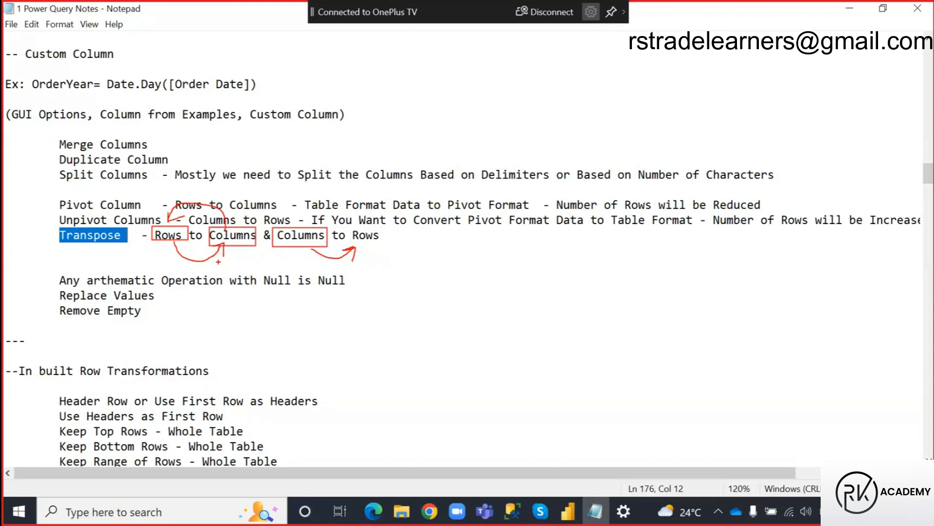
key(Escape)
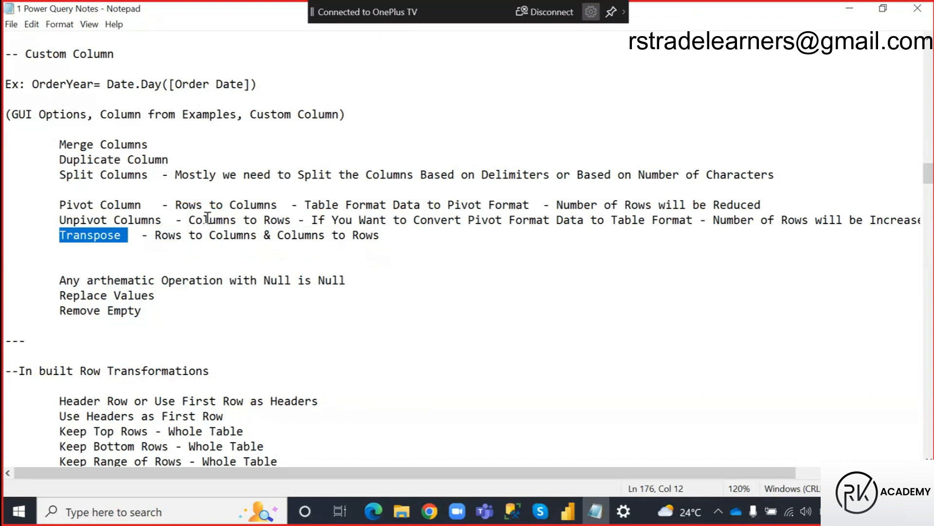
Switch back to the Power Query Editor and refresh the Transpose query's data preview.
click(566, 511)
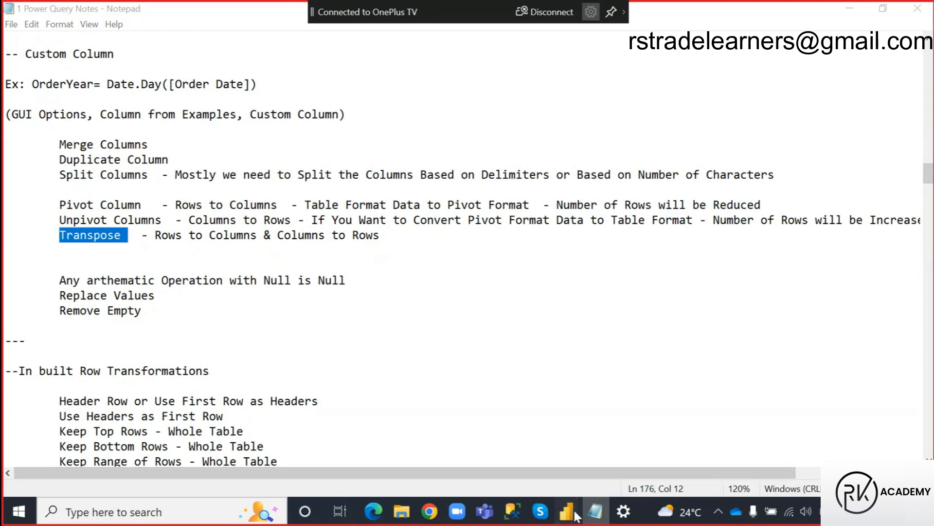
click(622, 463)
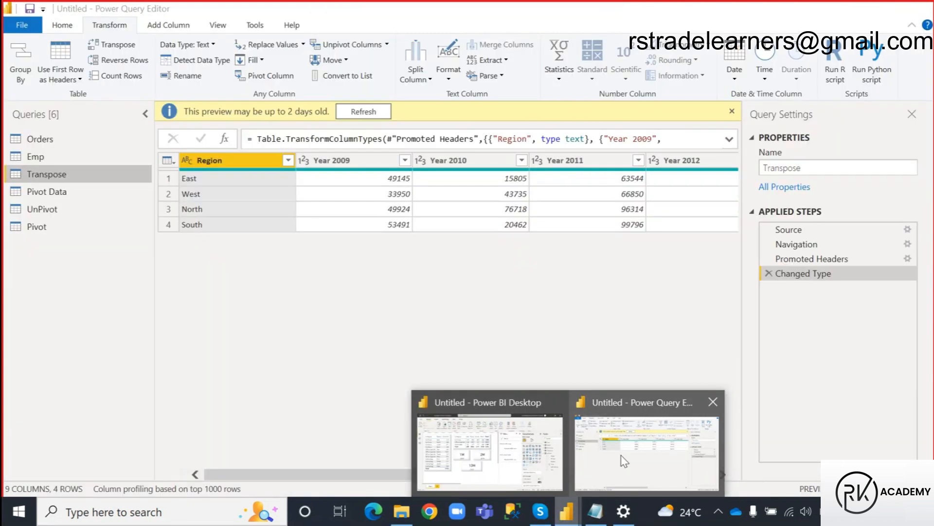
click(378, 115)
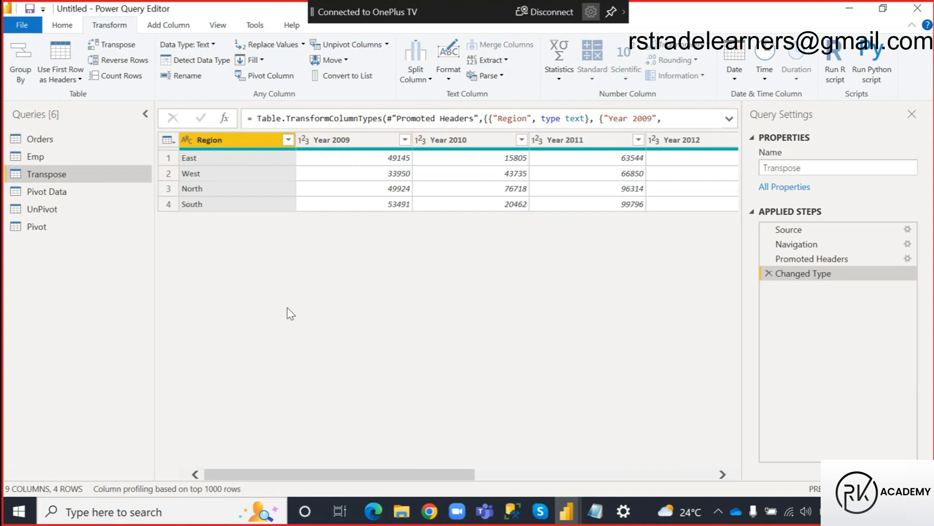
Mark how the region rows and the year headers of the Transpose query trade places, and clear the annotations.
key(ctrl+2)
drag(177, 151, 235, 214)
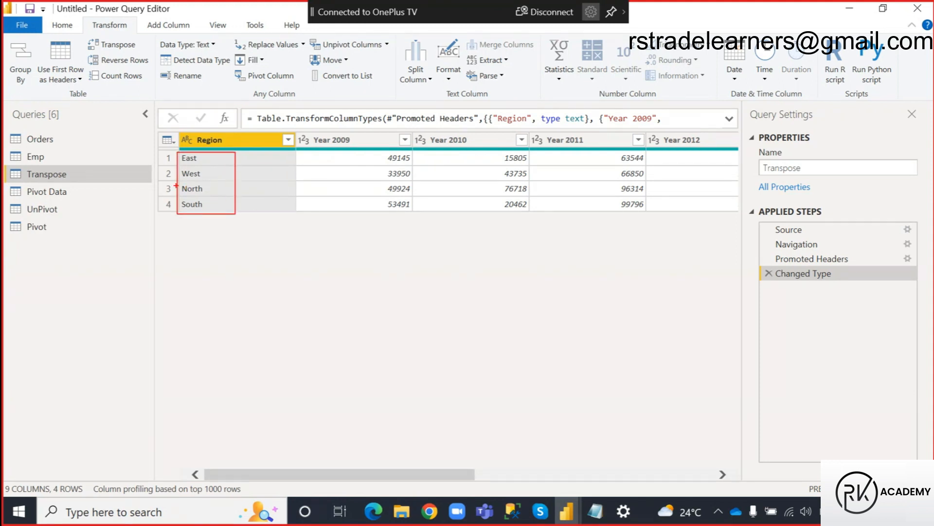
mouse_move(174, 186)
mouse_down()
mouse_move(127, 156)
mouse_move(275, 134)
mouse_move(274, 117)
mouse_move(416, 156)
mouse_move(648, 161)
mouse_move(728, 147)
mouse_up()
mouse_move(528, 143)
mouse_down()
mouse_move(472, 223)
mouse_move(280, 221)
mouse_move(320, 222)
mouse_up()
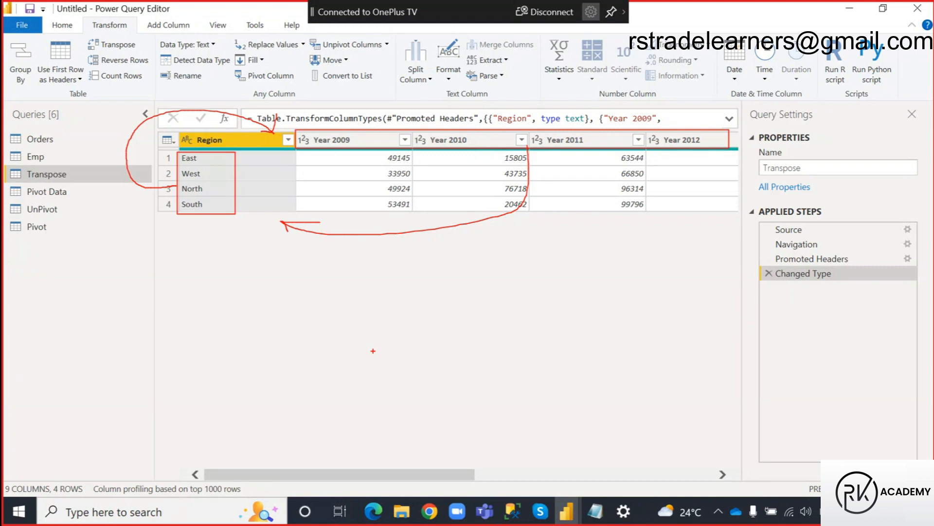
key(Escape)
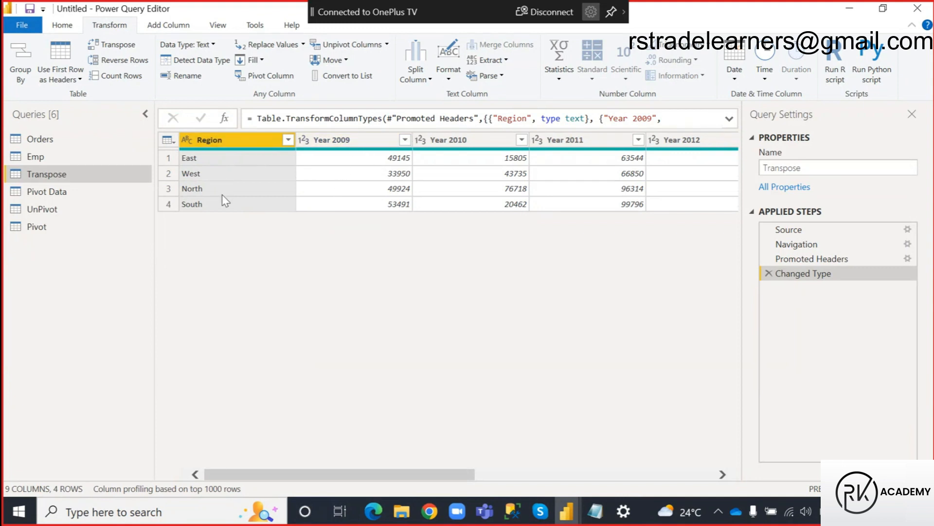
Demote the column headers of the Transpose query to the first row.
click(63, 24)
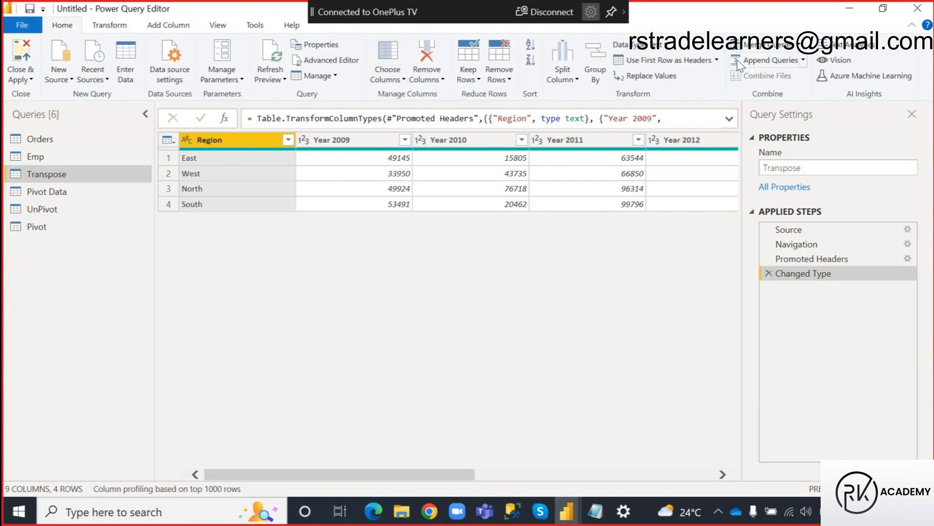
click(717, 60)
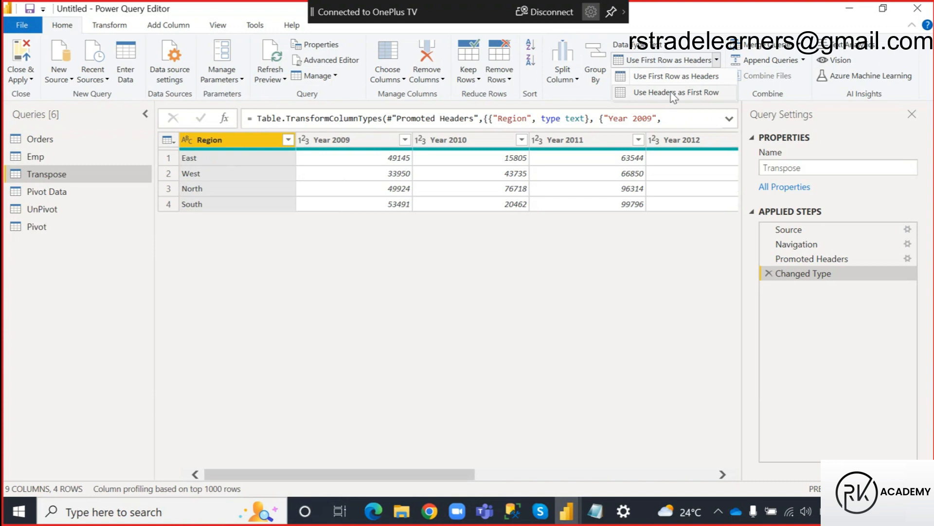
click(676, 94)
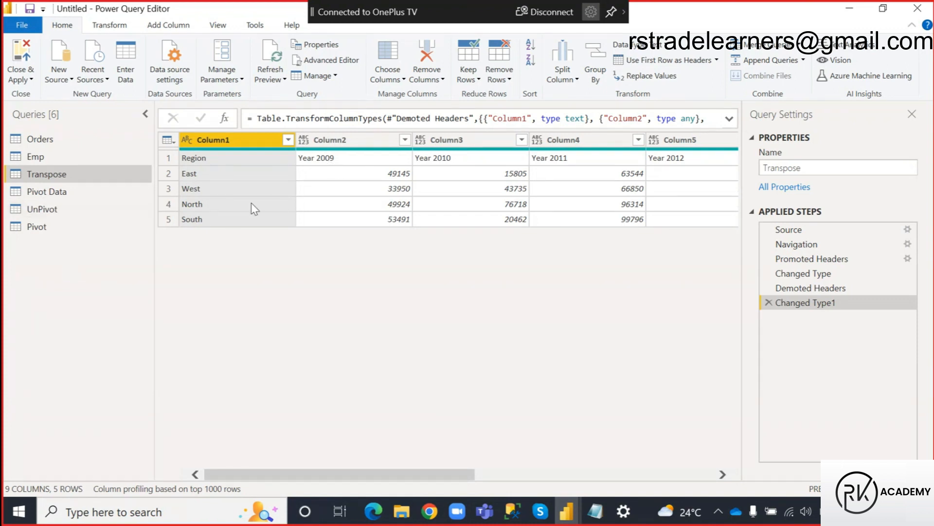
Transpose the table of the Transpose query and promote its first row to headers.
click(108, 25)
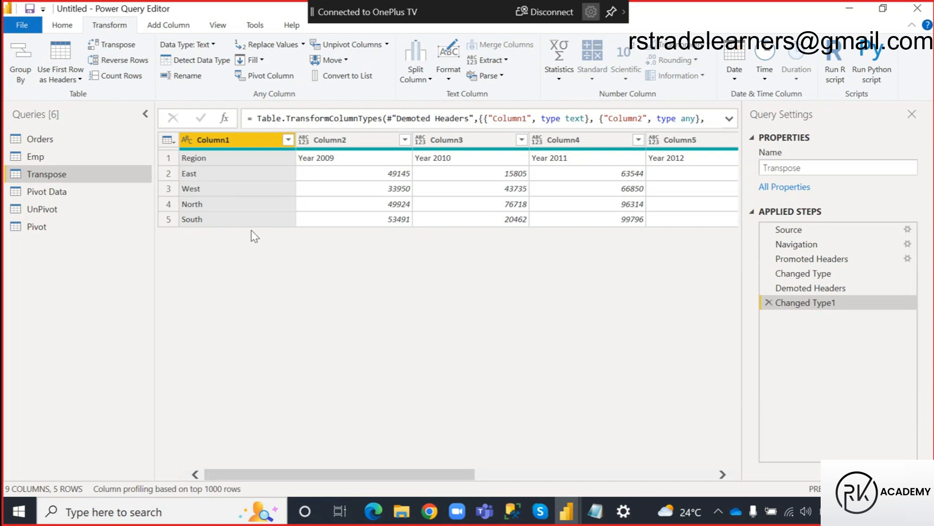
click(130, 48)
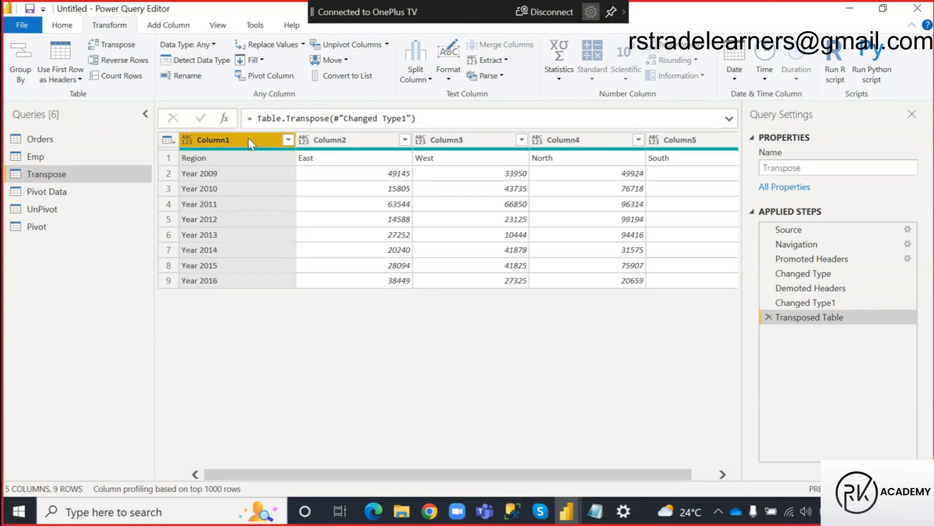
click(62, 30)
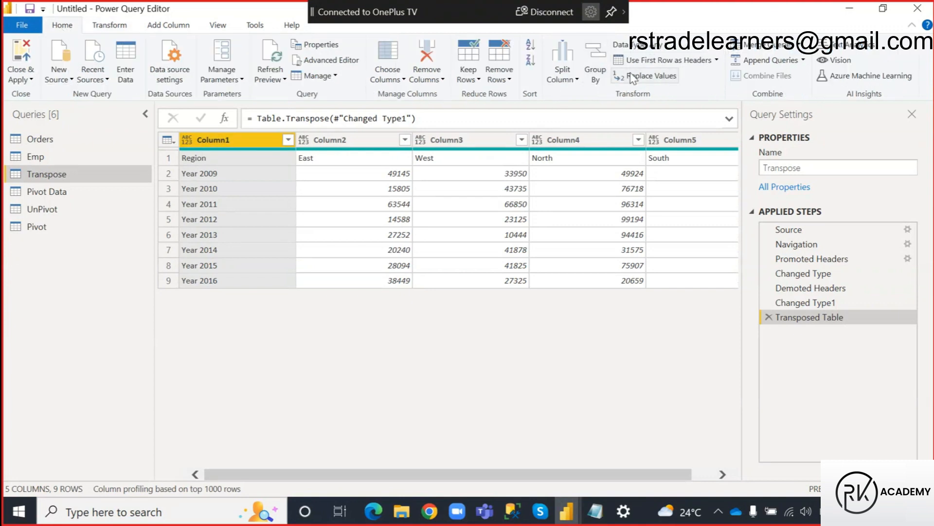
click(655, 61)
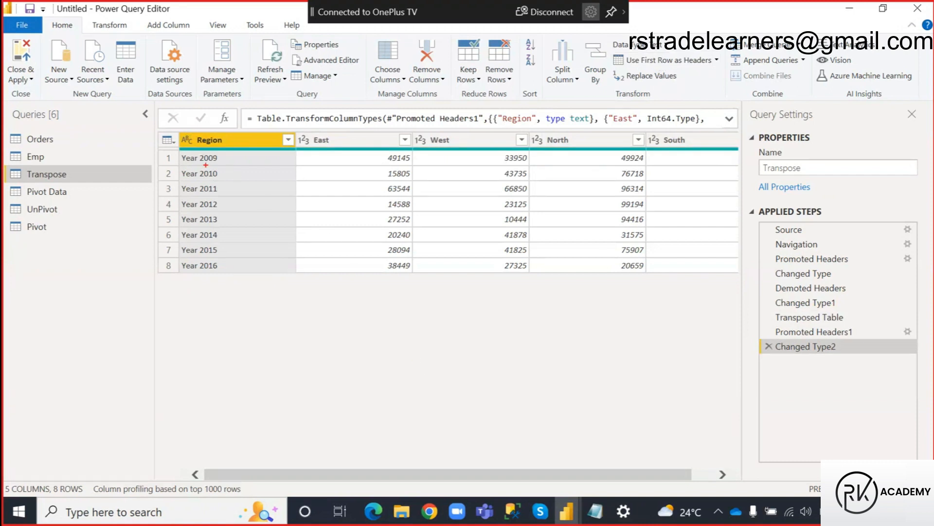
Mark the swapped year rows and region headers in the transposed table, and clear the annotations.
drag(216, 182, 224, 276)
mouse_move(295, 129)
mouse_down()
mouse_move(362, 146)
mouse_move(713, 147)
mouse_up()
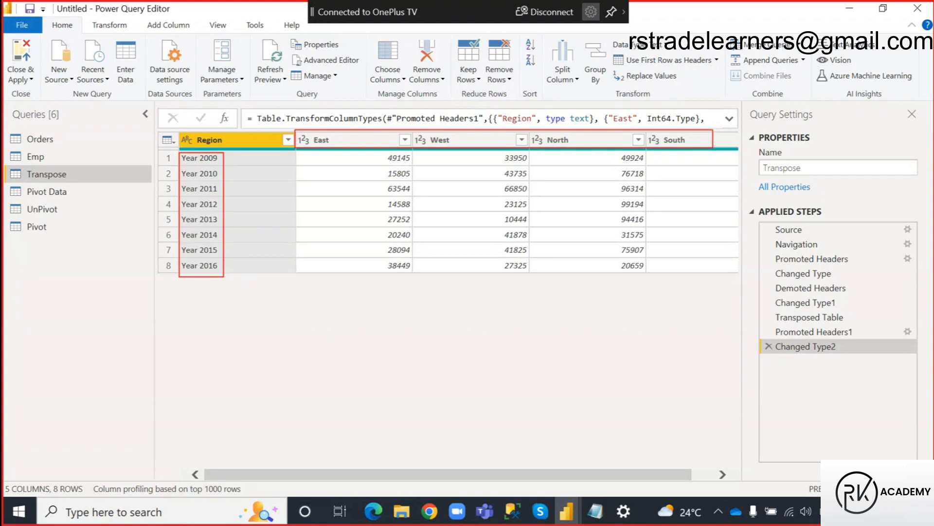
mouse_move(360, 155)
mouse_down()
mouse_move(255, 232)
mouse_move(276, 241)
mouse_up()
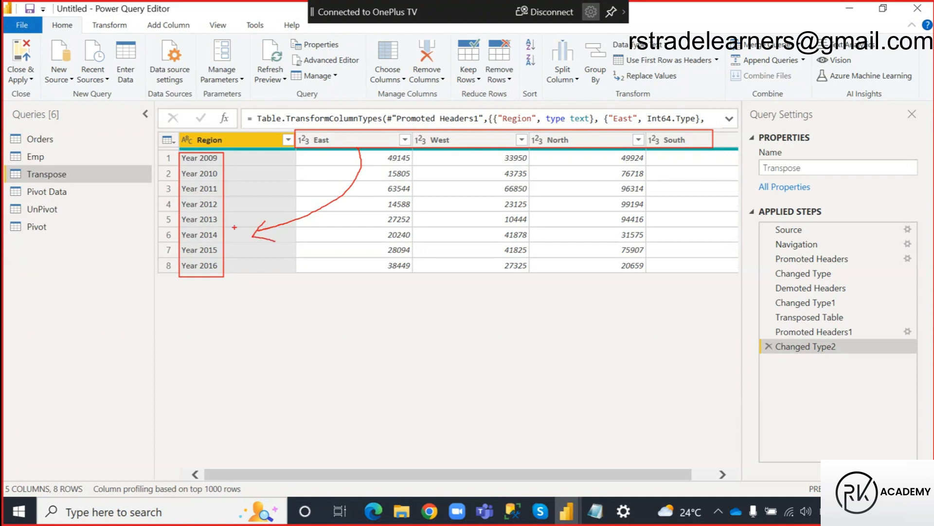
mouse_move(174, 198)
mouse_down()
mouse_move(222, 90)
mouse_move(355, 98)
mouse_up()
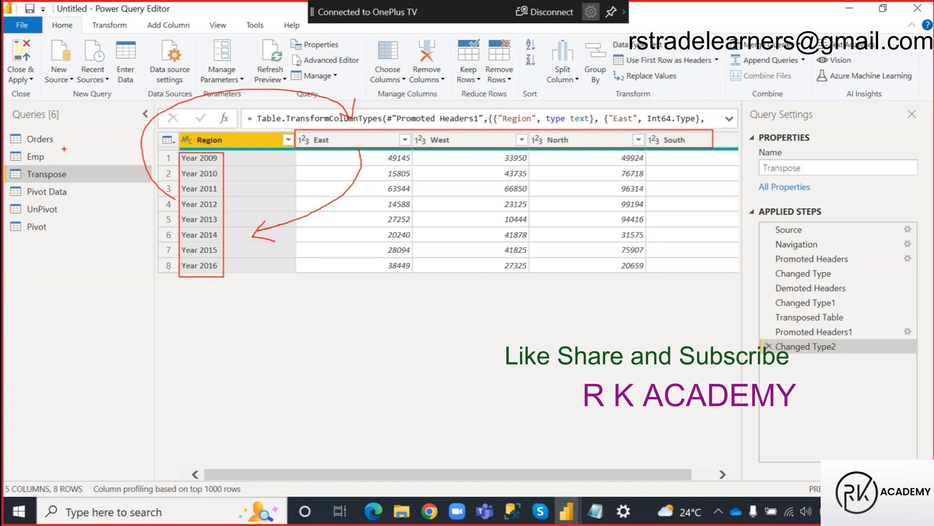
drag(26, 164, 74, 179)
key(Escape)
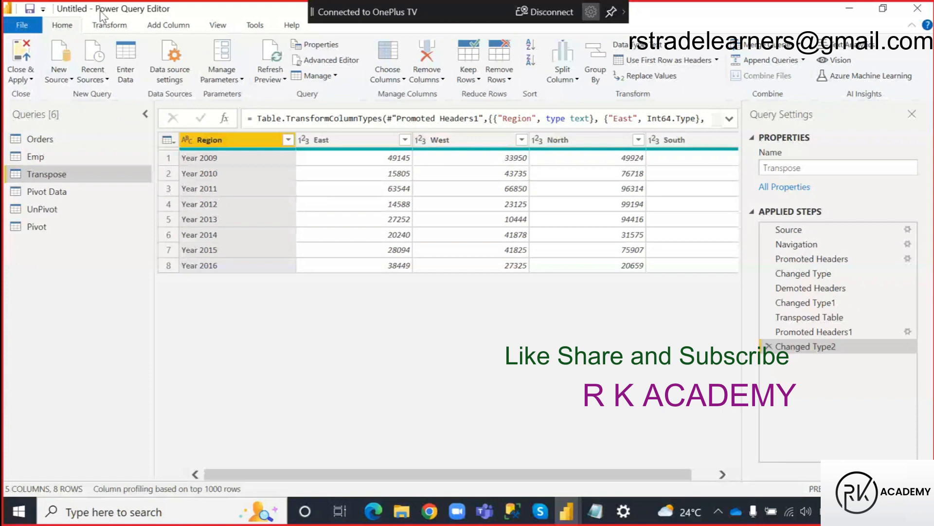
Check the transformation notes in Notepad, return to the Power Query Editor and open the Emp query.
click(100, 26)
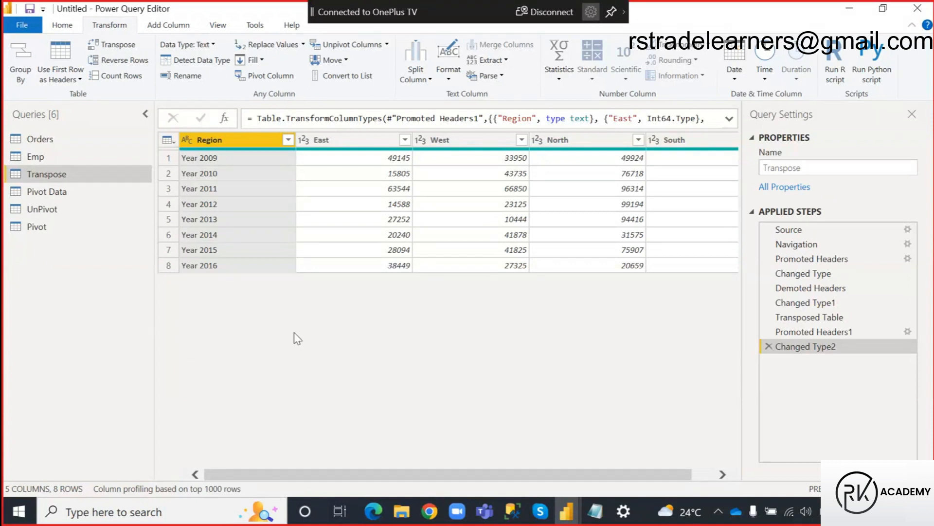
click(594, 511)
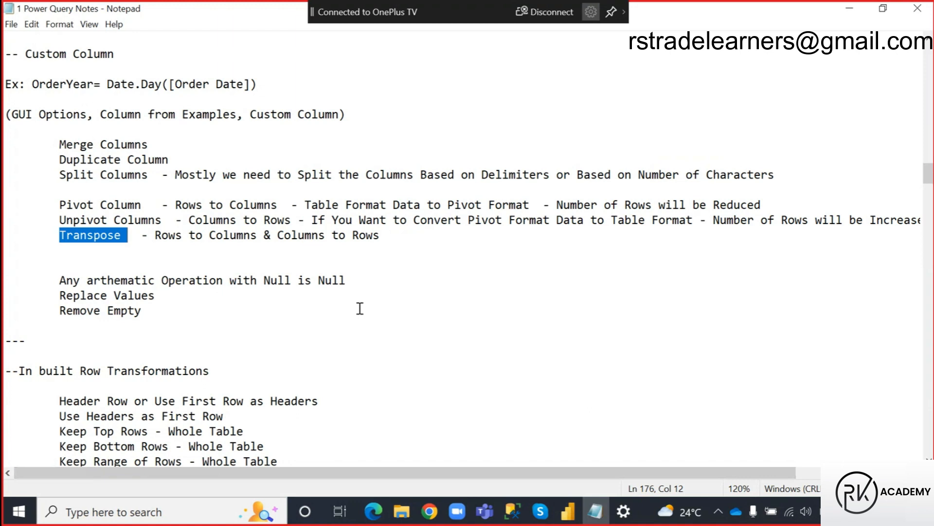
key(alt+Tab)
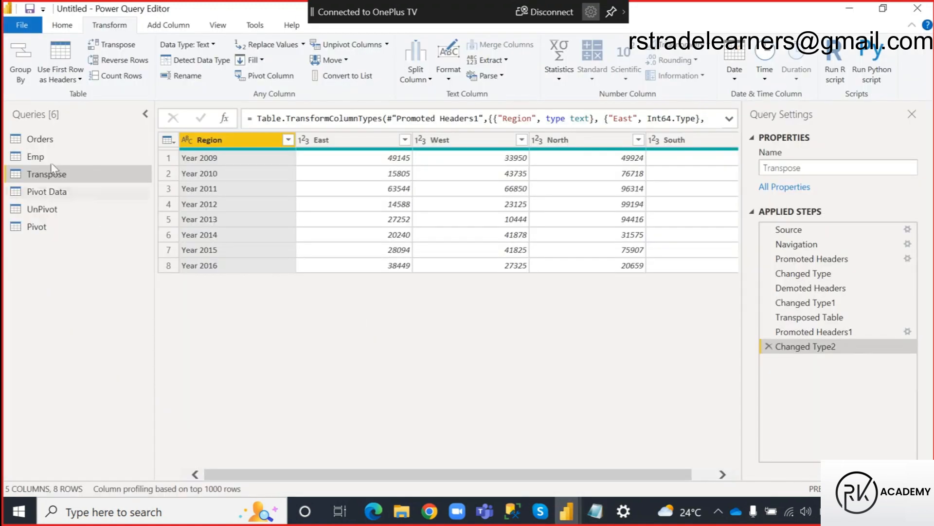
click(30, 156)
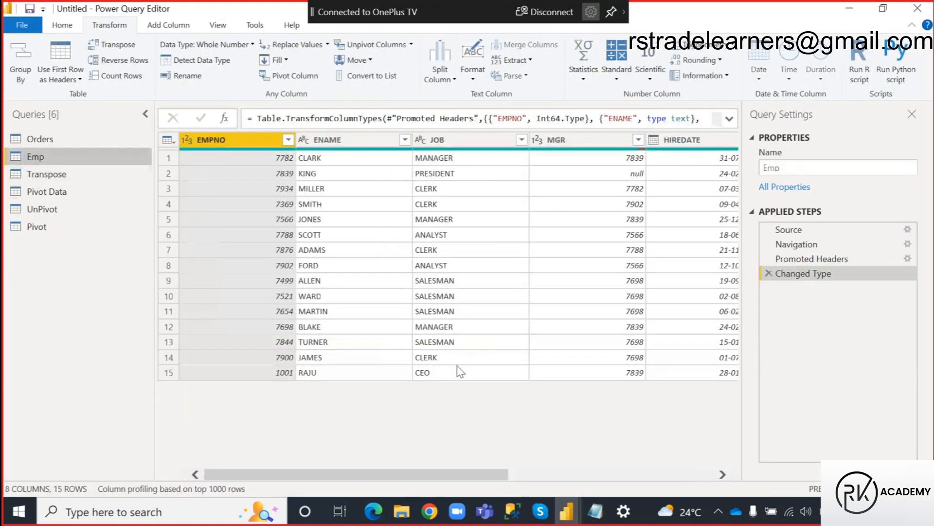
Mark the first row's SAL and COMM values in the Emp table, sketch their sum as null, and clear the annotations.
drag(350, 475, 620, 479)
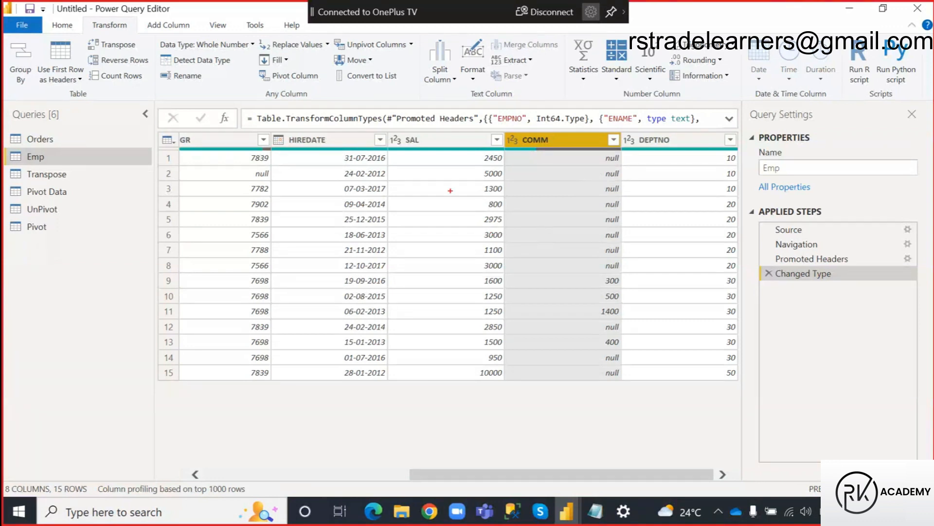
mouse_move(475, 150)
mouse_down()
mouse_move(496, 160)
mouse_move(625, 164)
mouse_up()
drag(475, 149, 504, 165)
drag(594, 153, 625, 164)
mouse_move(553, 158)
mouse_down()
mouse_move(570, 158)
mouse_move(556, 169)
mouse_up()
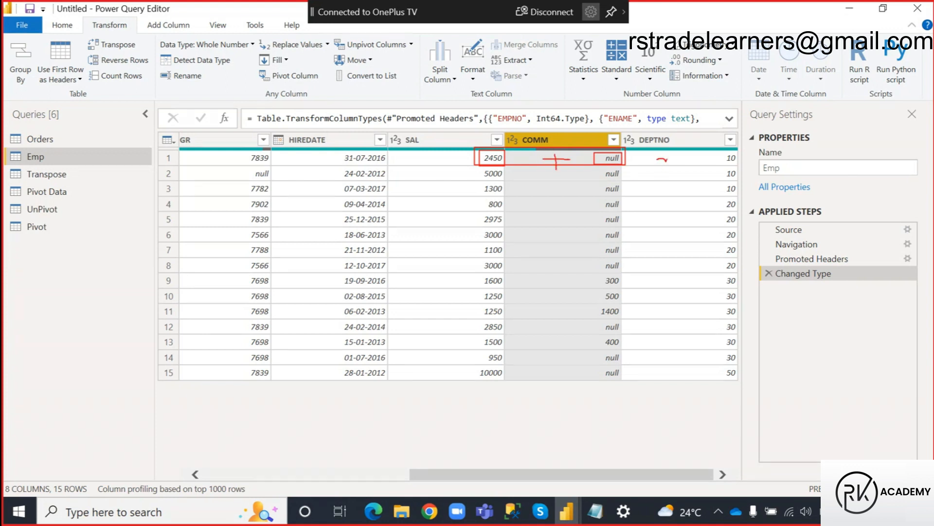
drag(697, 149, 703, 152)
mouse_move(556, 149)
mouse_down()
mouse_move(543, 163)
mouse_move(569, 165)
mouse_move(595, 126)
mouse_move(600, 144)
mouse_move(604, 136)
mouse_up()
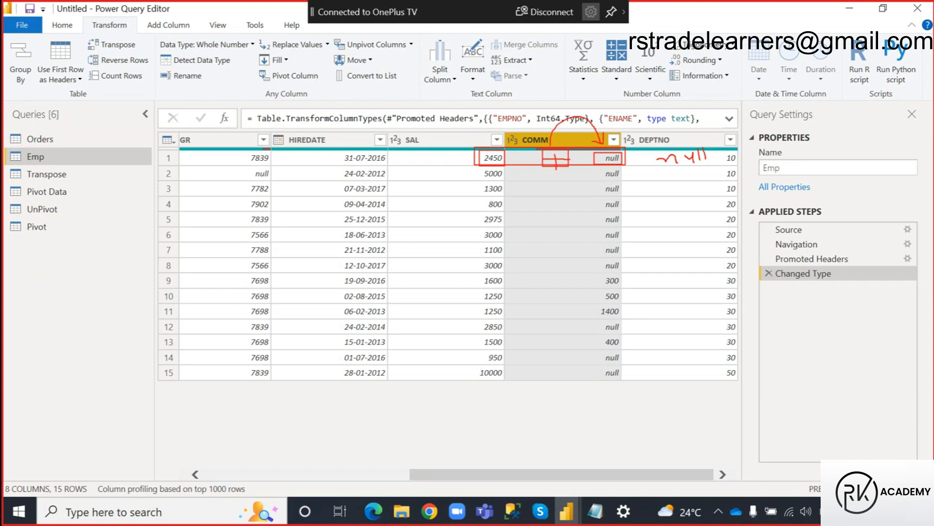
mouse_move(614, 171)
mouse_down()
mouse_move(686, 170)
mouse_move(695, 181)
mouse_up()
drag(652, 148, 717, 166)
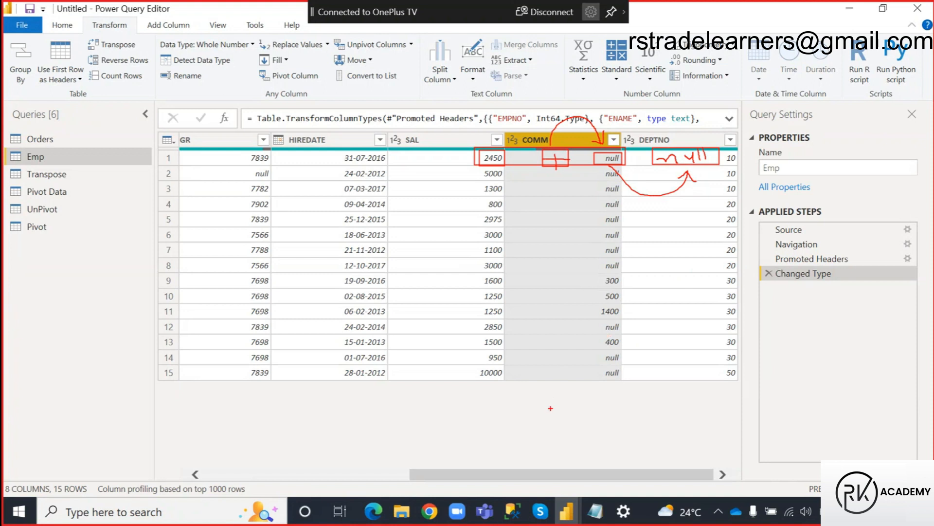
key(Escape)
Add a column to the Emp query that sums the SAL and COMM columns.
click(445, 141)
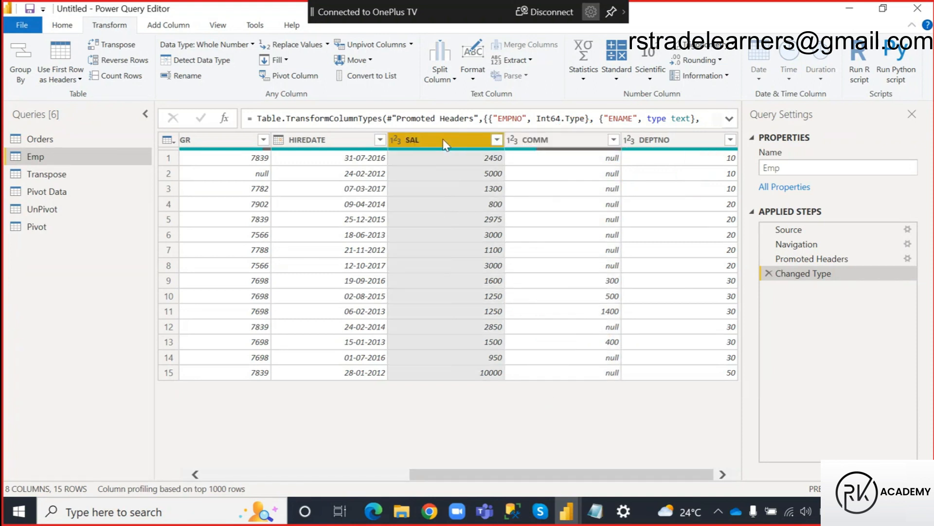
ctrl+click(577, 143)
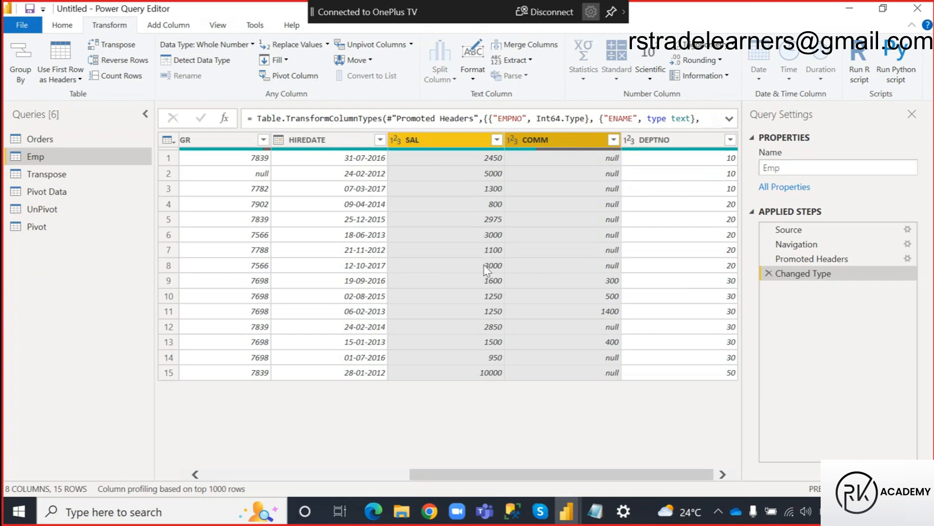
click(169, 27)
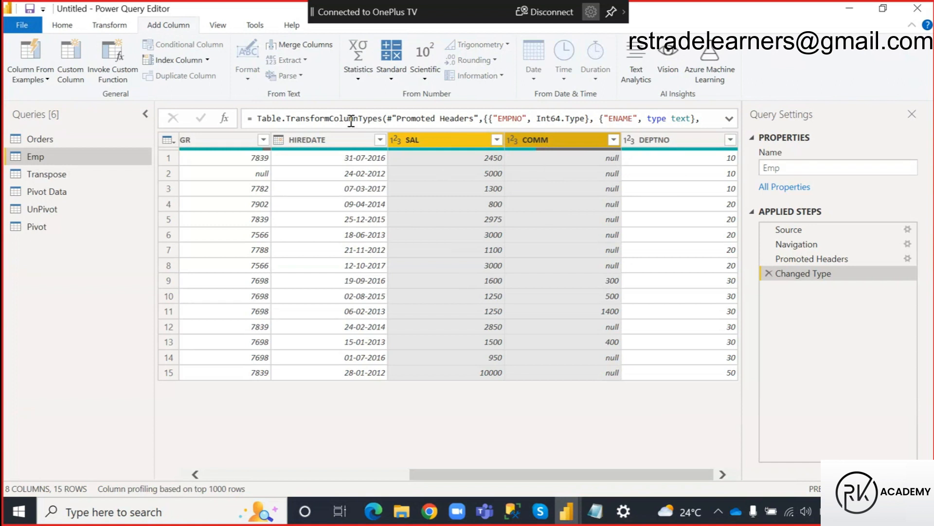
click(393, 81)
click(413, 94)
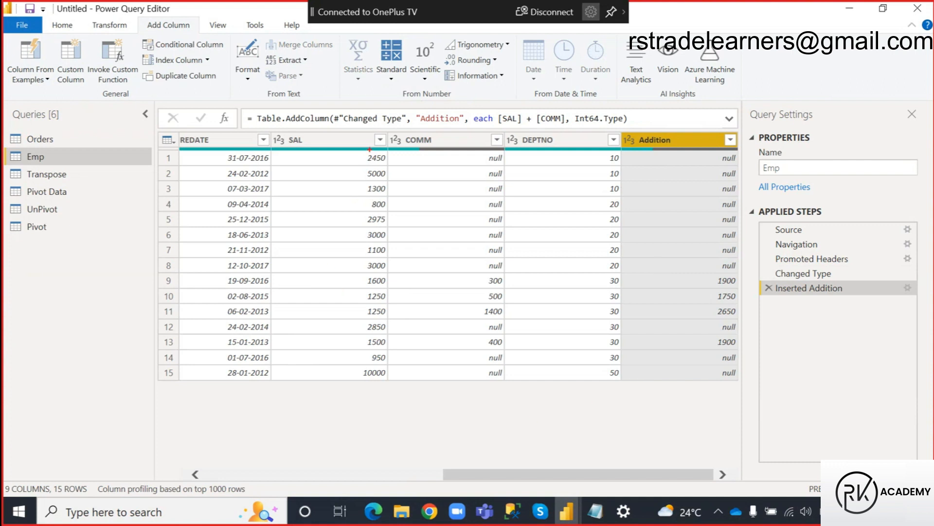
Mark SAL, COMM and Addition values in rows with and without null commissions for comparison, and clear the annotations.
drag(361, 154, 738, 165)
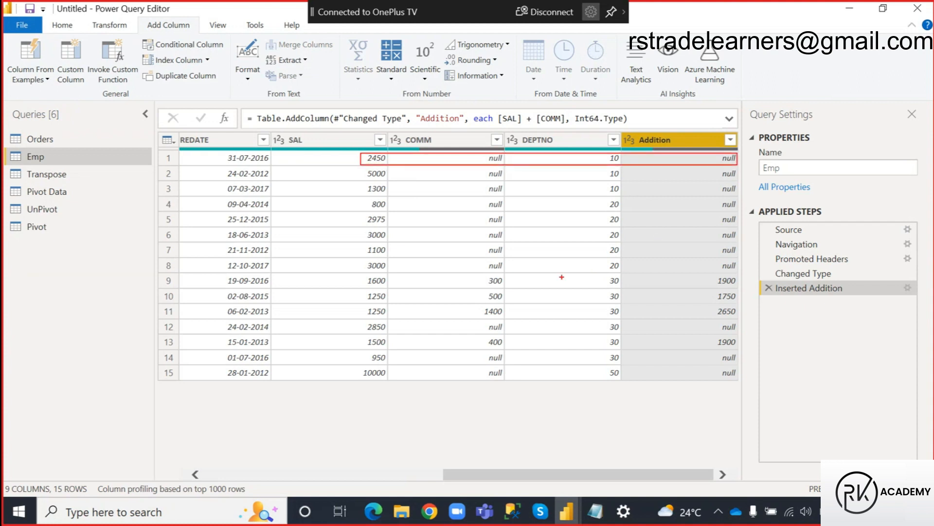
mouse_move(358, 273)
mouse_down()
mouse_move(417, 289)
mouse_move(739, 286)
mouse_up()
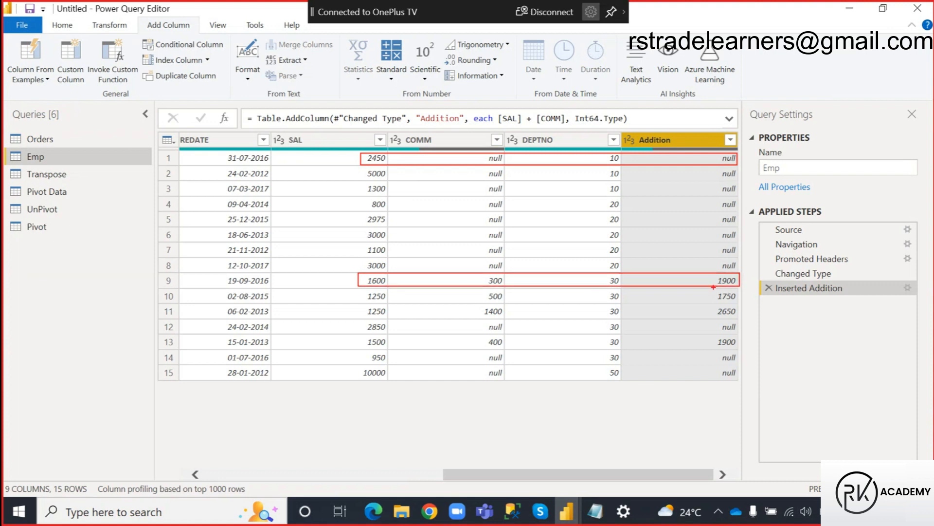
mouse_move(361, 273)
mouse_down()
mouse_move(391, 288)
mouse_move(424, 279)
mouse_up()
drag(483, 273, 506, 286)
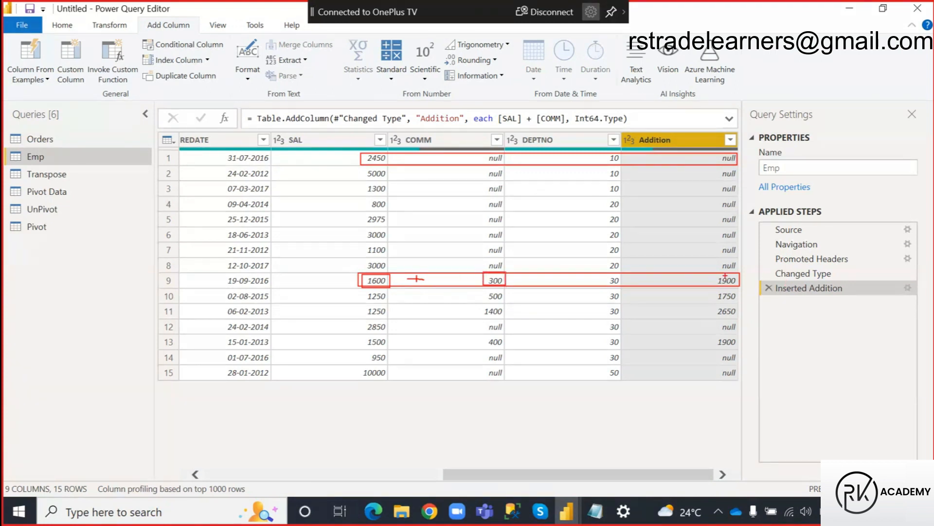
drag(710, 272, 740, 286)
drag(361, 291, 507, 316)
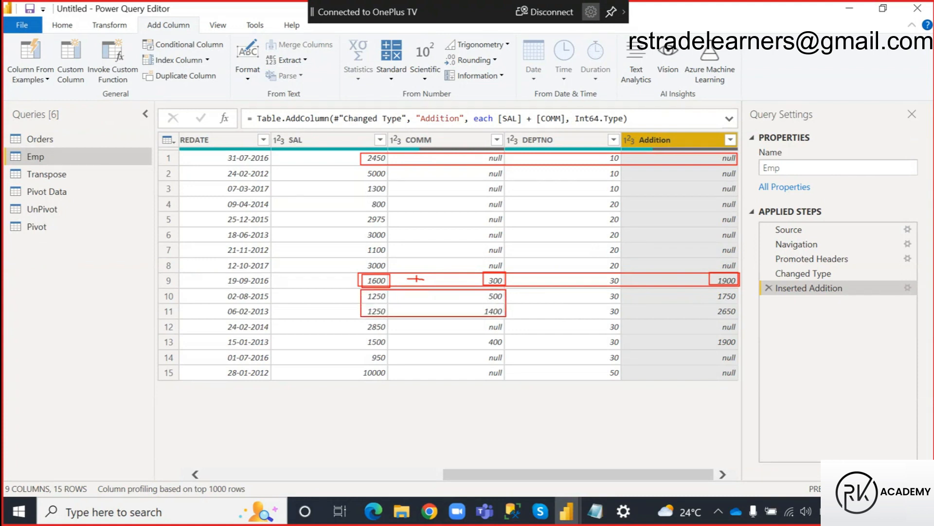
drag(713, 291, 739, 321)
mouse_move(423, 159)
mouse_down()
mouse_move(504, 165)
mouse_move(524, 180)
mouse_move(688, 161)
mouse_move(692, 174)
mouse_up()
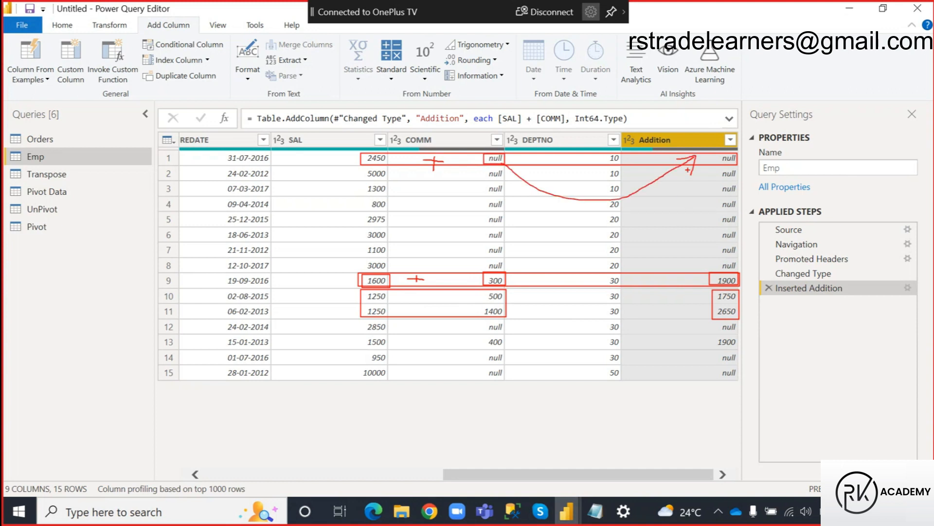
drag(709, 152, 740, 267)
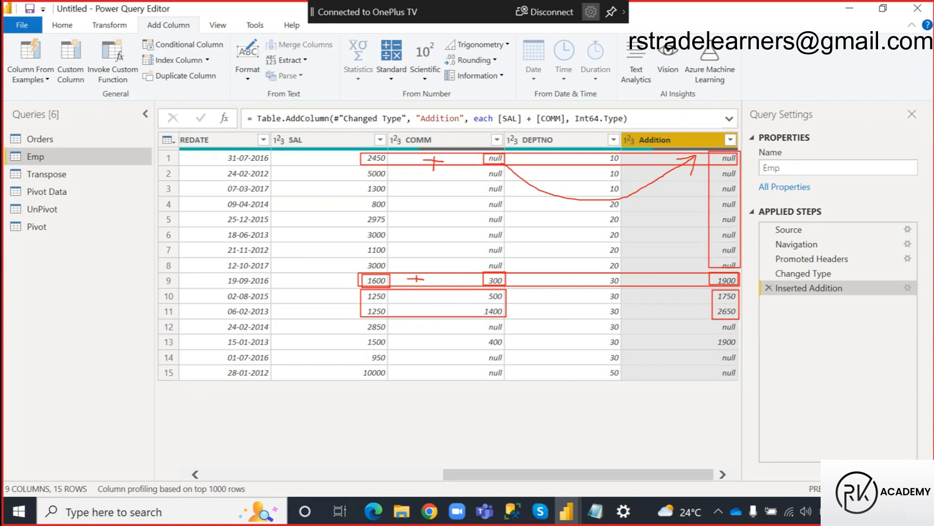
key(Escape)
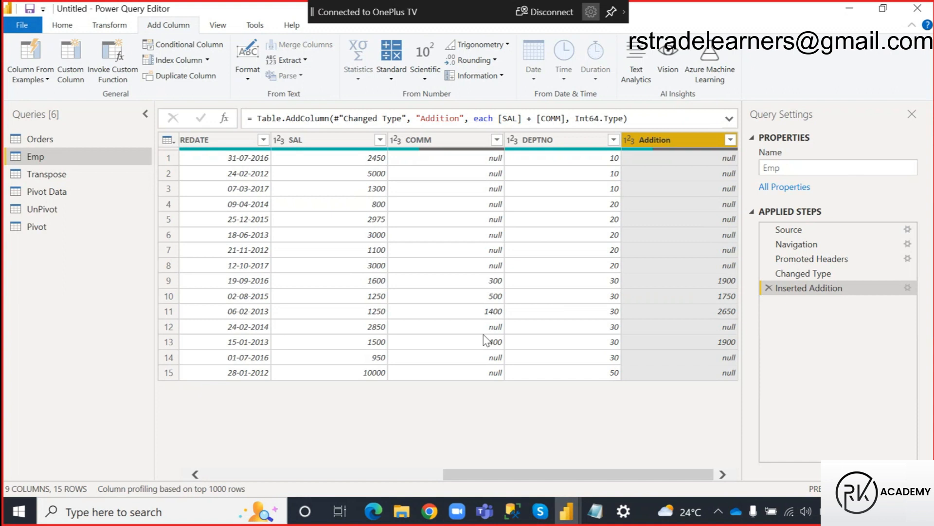
Replace null with 0 in the COMM column of the Emp query.
click(456, 141)
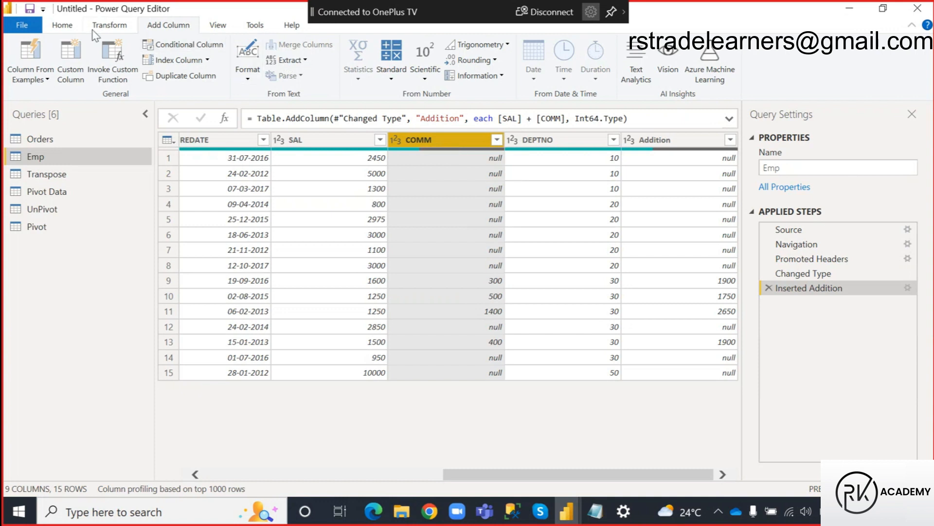
click(107, 27)
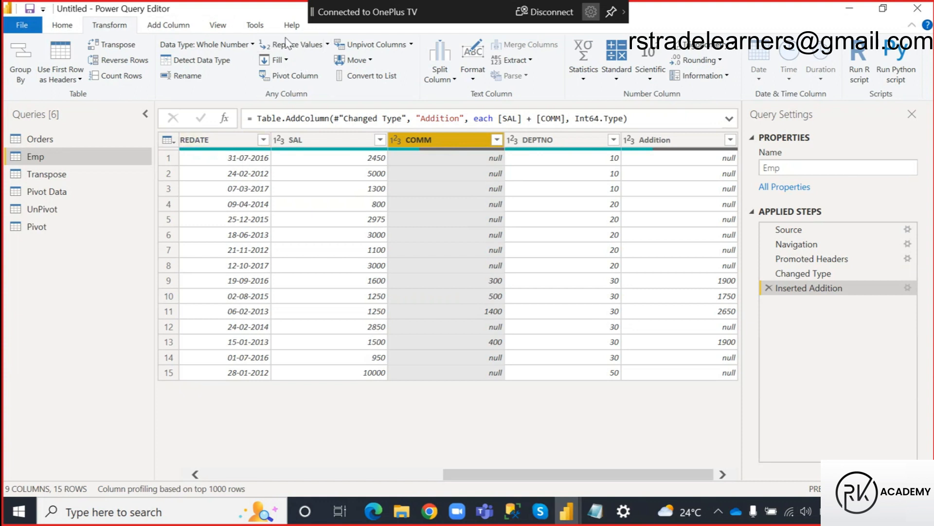
click(325, 45)
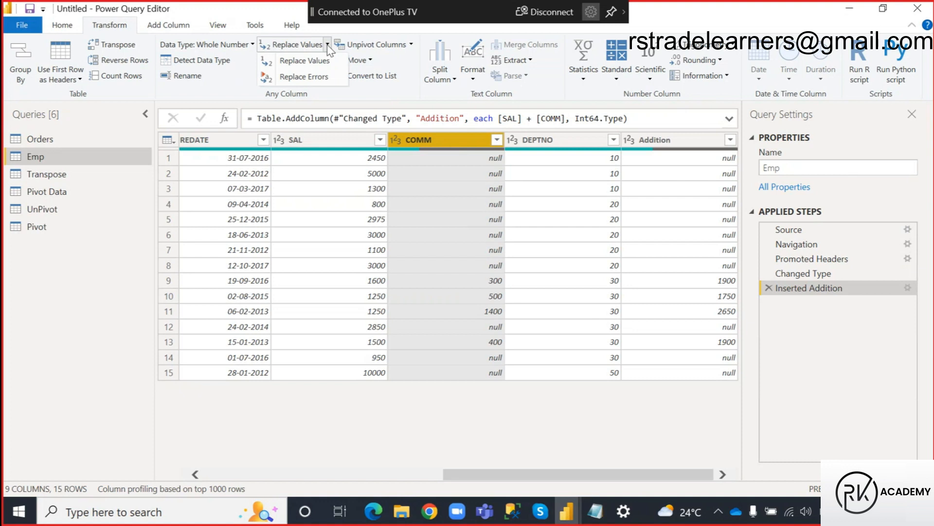
click(305, 60)
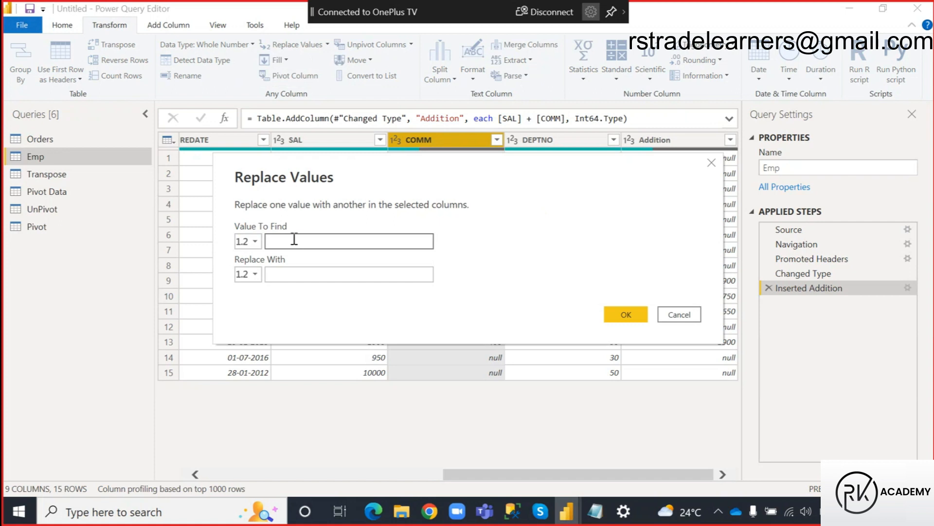
text(null)
click(283, 271)
text(0)
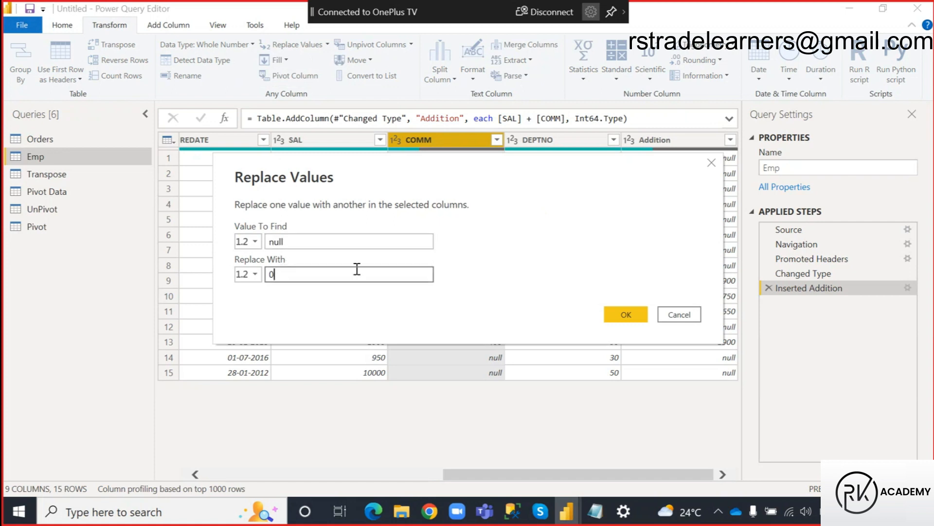
click(623, 313)
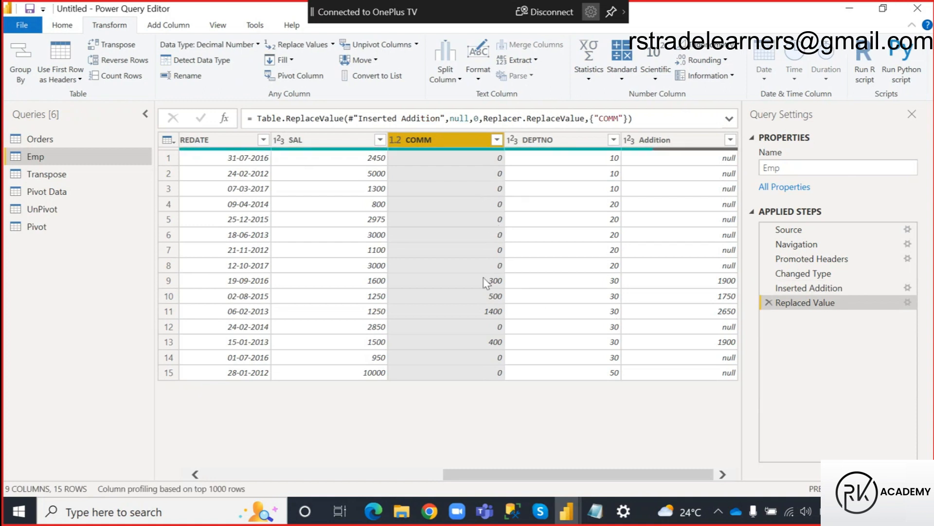
Add another column summing SAL and the null-free COMM column.
click(331, 145)
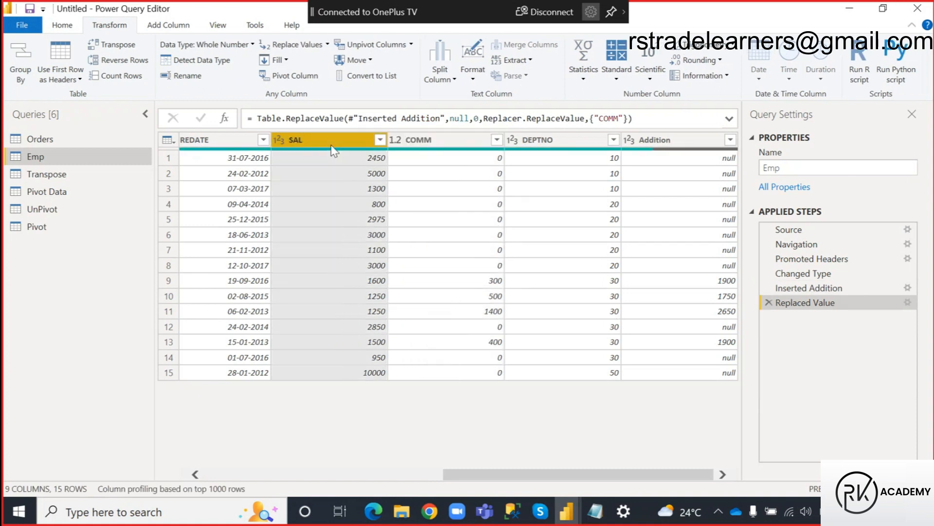
ctrl+click(433, 145)
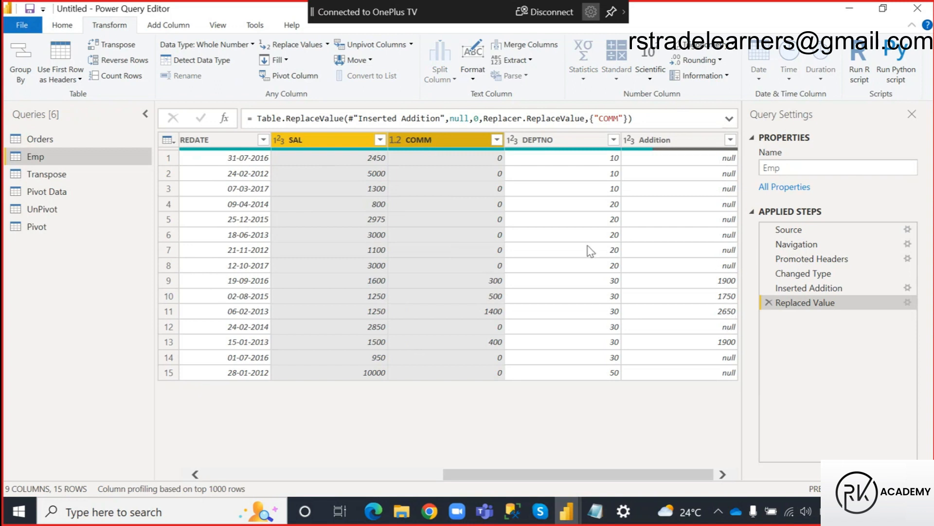
click(156, 27)
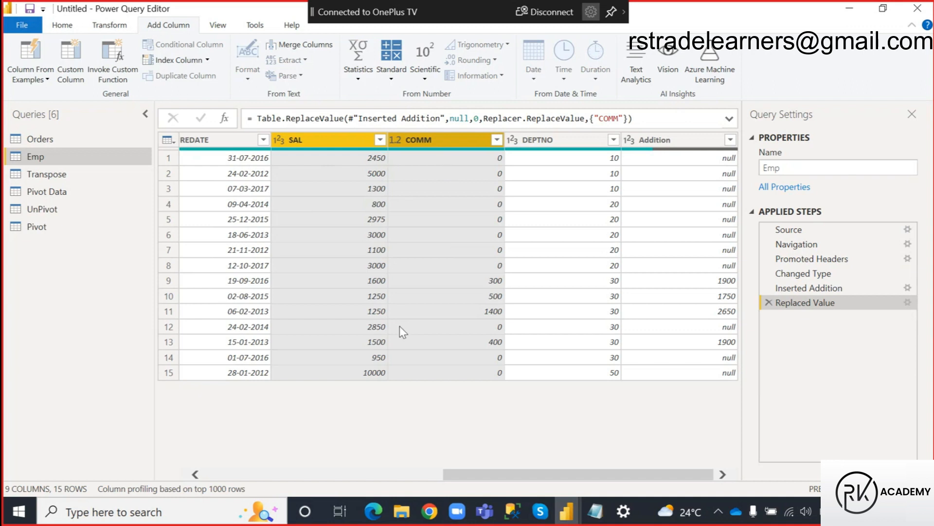
click(392, 80)
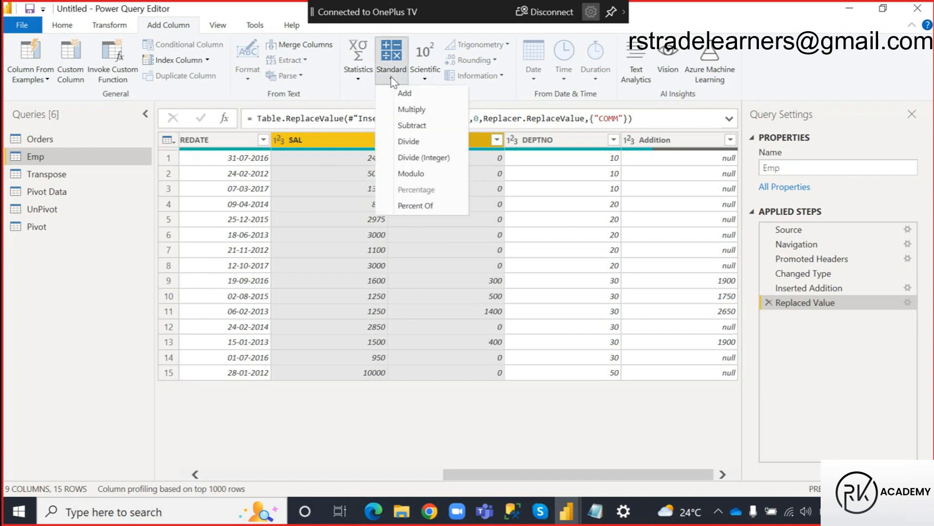
click(406, 94)
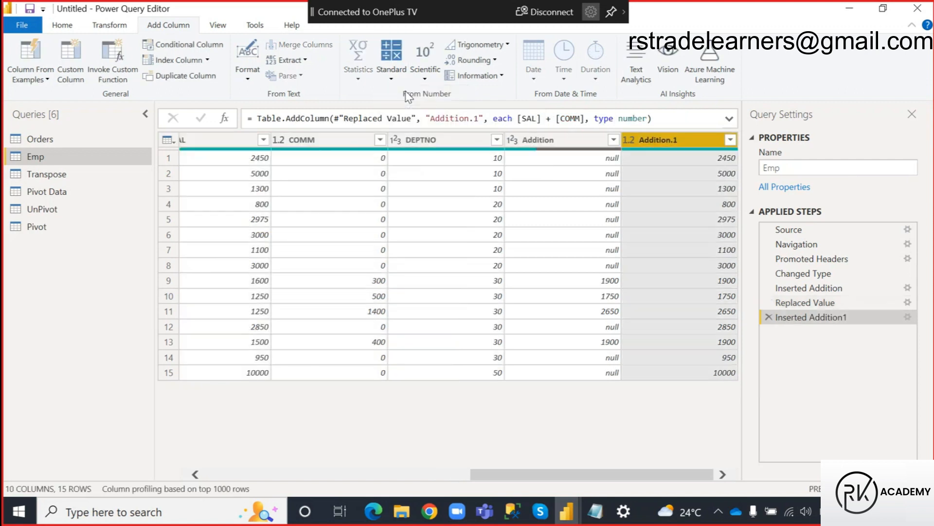
Rename the newly added sum column to Total.Sal.
double_click(660, 140)
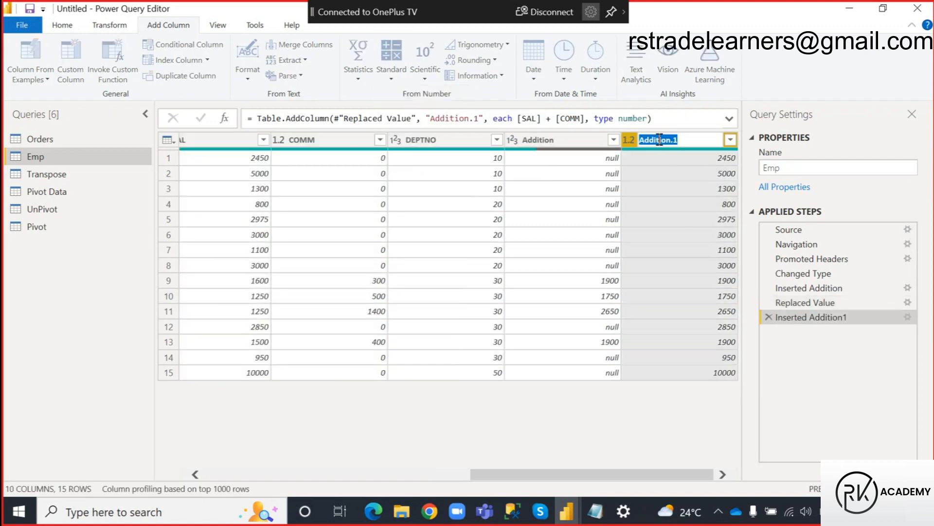
text(Total)
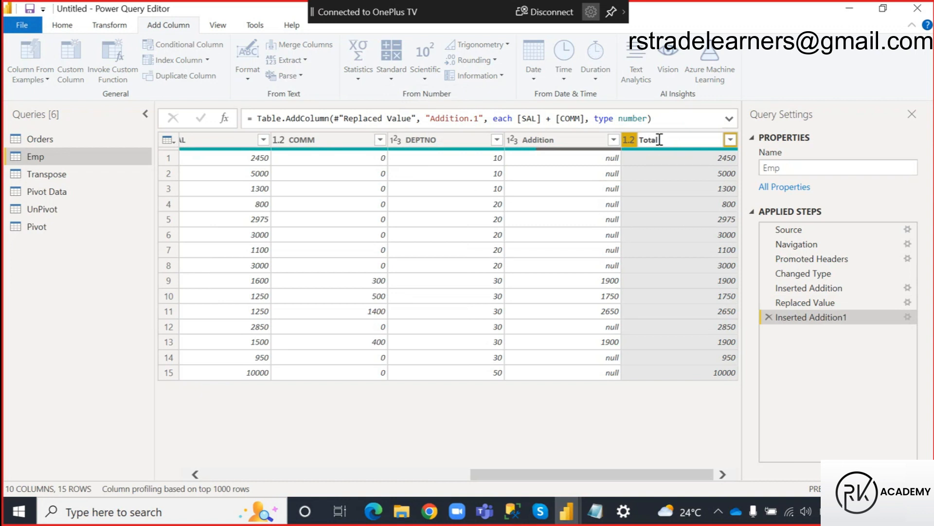
text(.Sal)
click(651, 417)
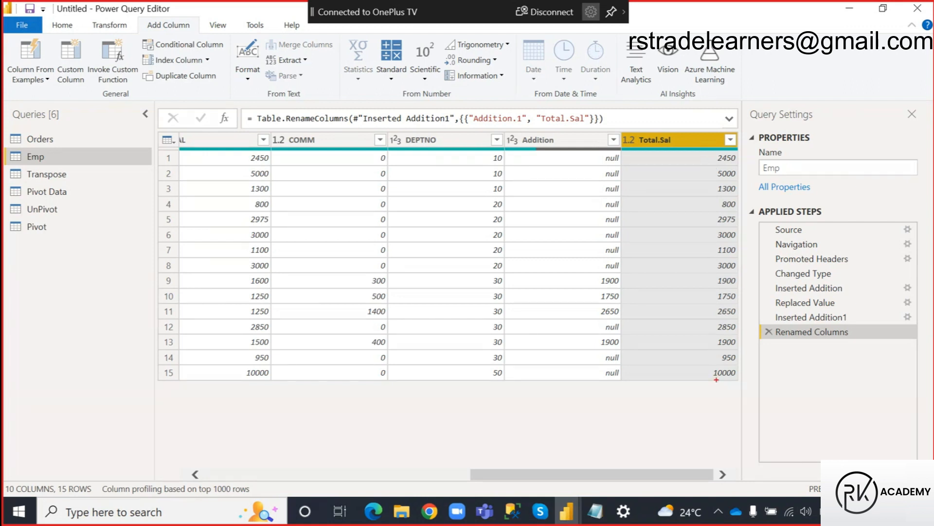
Mark the Addition and Total.Sal columns and the zero COMM values for comparison, and clear the annotations.
mouse_move(519, 132)
mouse_down()
mouse_move(574, 220)
mouse_move(619, 371)
mouse_up()
drag(622, 378, 623, 379)
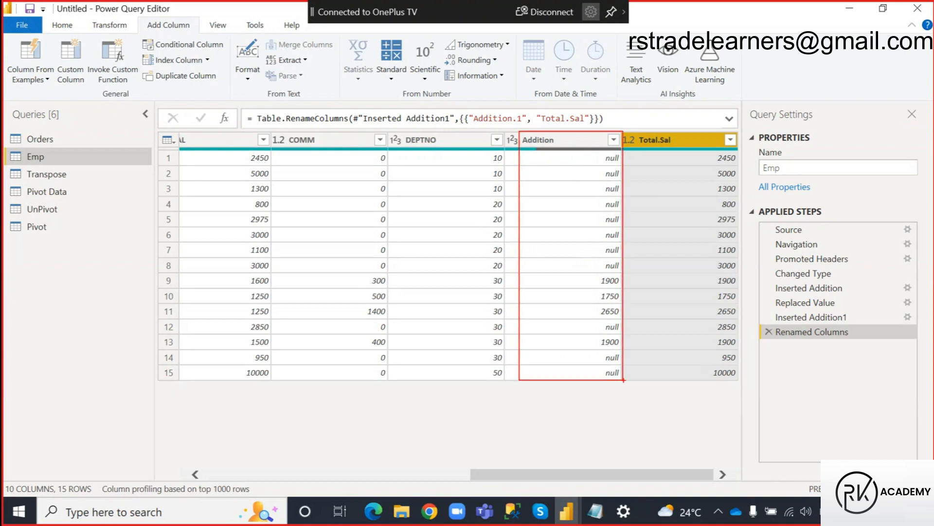
mouse_move(637, 130)
mouse_down()
mouse_move(752, 285)
mouse_move(741, 380)
mouse_up()
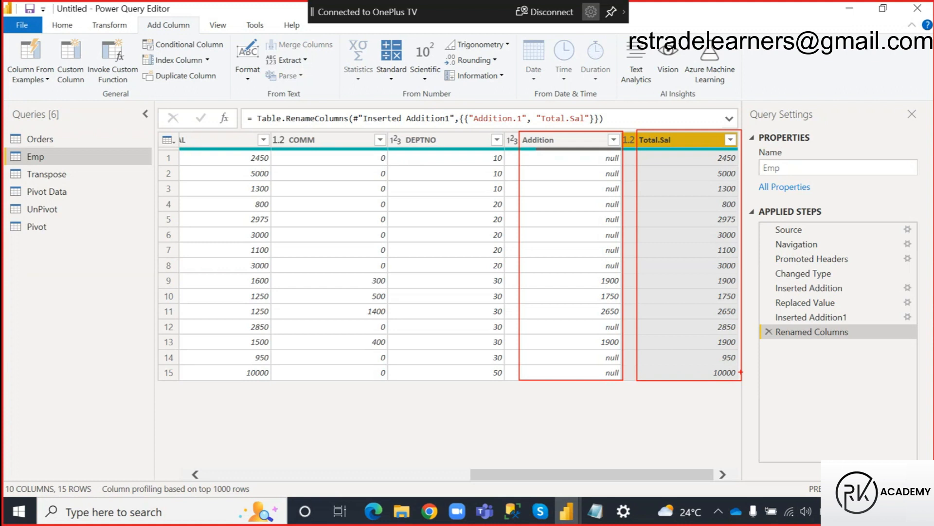
drag(593, 168, 621, 206)
drag(617, 156, 600, 234)
mouse_move(706, 150)
mouse_down()
mouse_move(737, 298)
mouse_move(744, 354)
mouse_move(744, 376)
mouse_move(736, 375)
mouse_up()
mouse_move(361, 153)
mouse_down()
mouse_move(388, 216)
mouse_move(387, 278)
mouse_move(392, 267)
mouse_up()
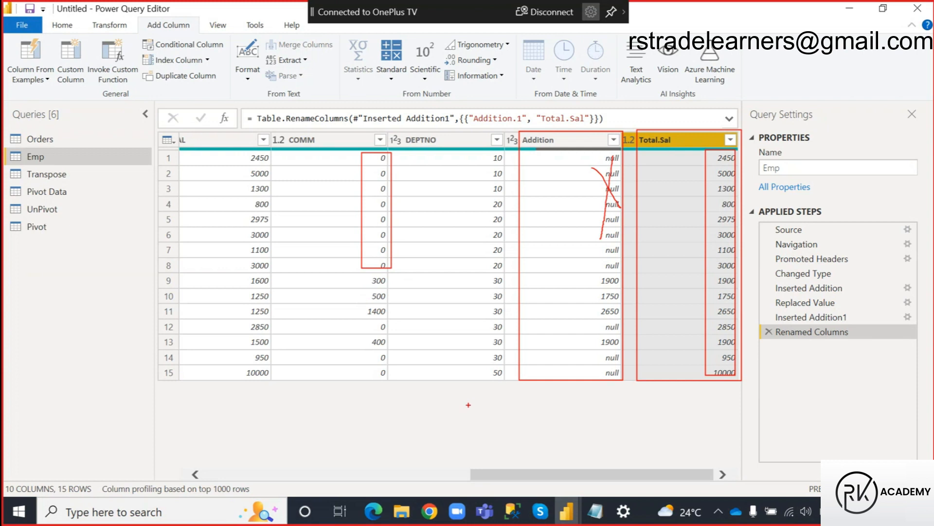
key(Escape)
Switch to the Power Query notes in Notepad and highlight the Replace Values and Remove Empty entries.
key(alt+Tab)
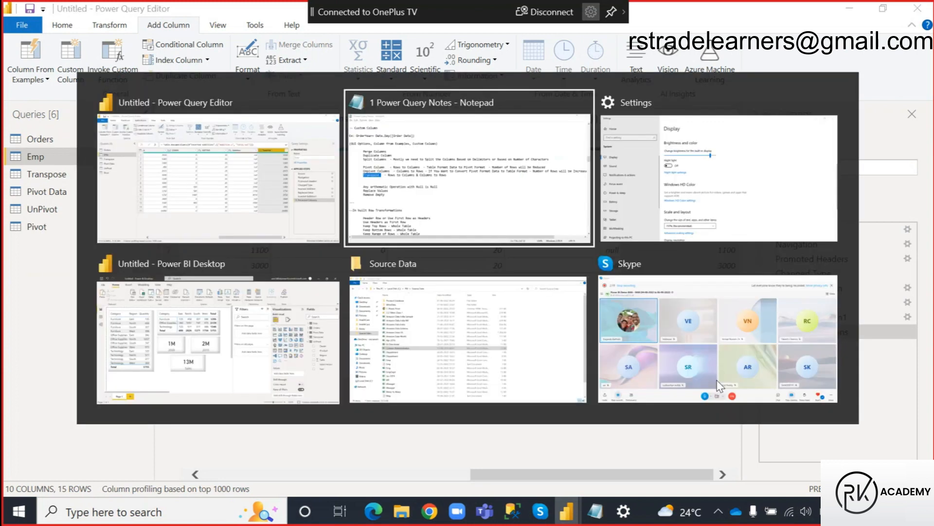
drag(60, 295, 152, 307)
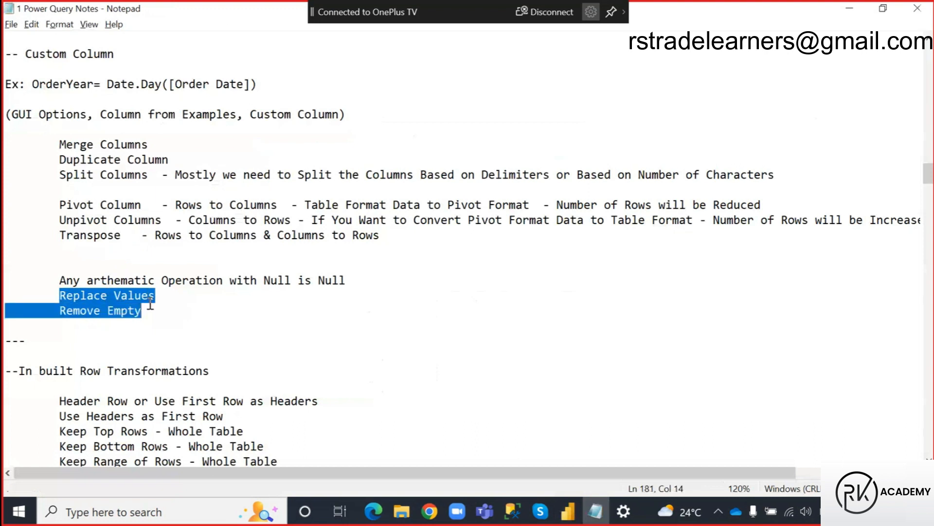
click(160, 307)
click(61, 310)
drag(62, 310, 147, 319)
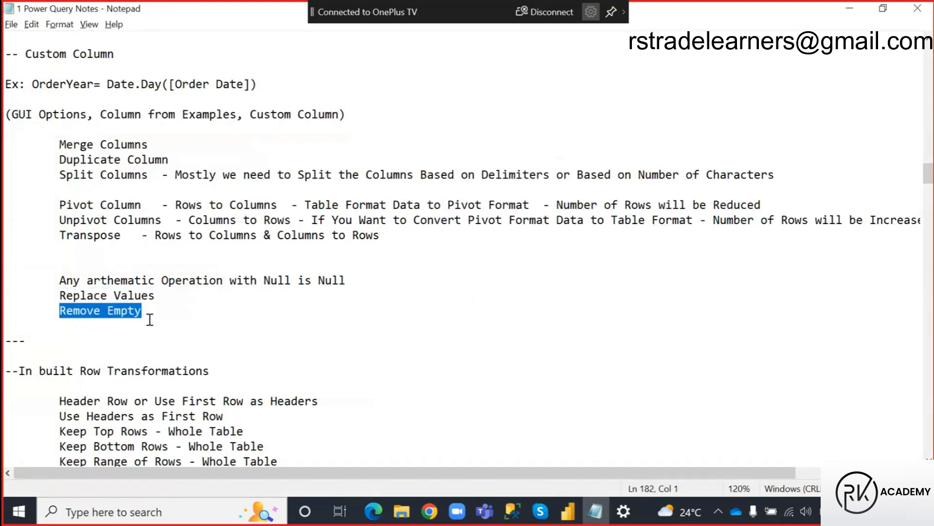
click(153, 310)
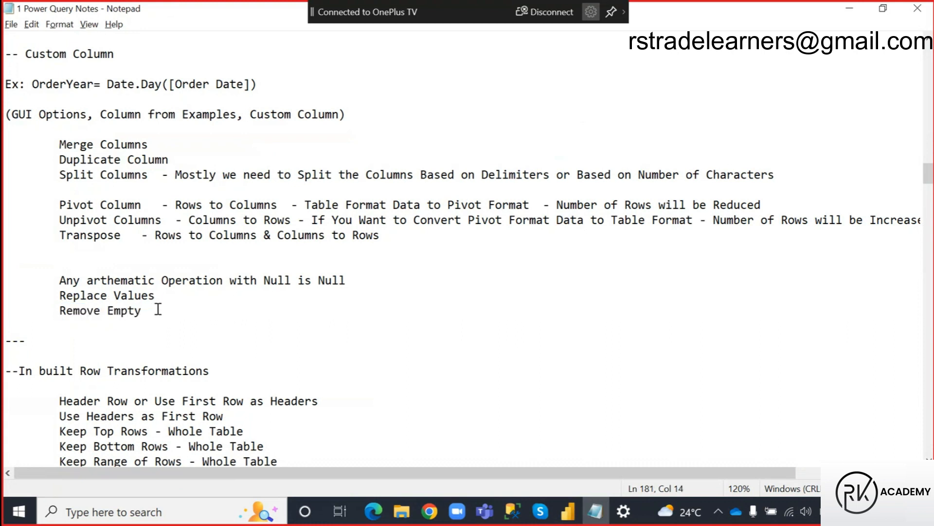
right_click(223, 313)
click(197, 324)
Switch to Power Query Editor and filter out the Emp rows with empty values in the Addition column using Remove Empty.
key(alt+Tab)
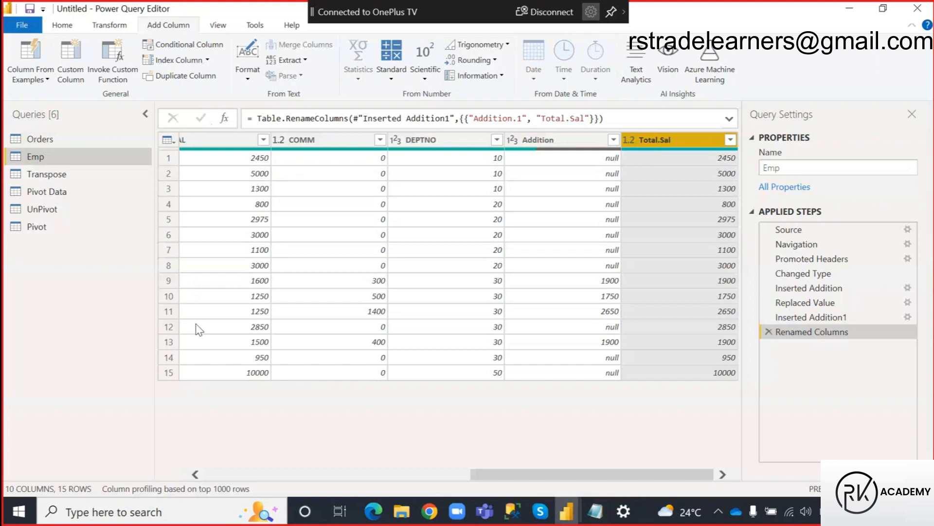
click(554, 143)
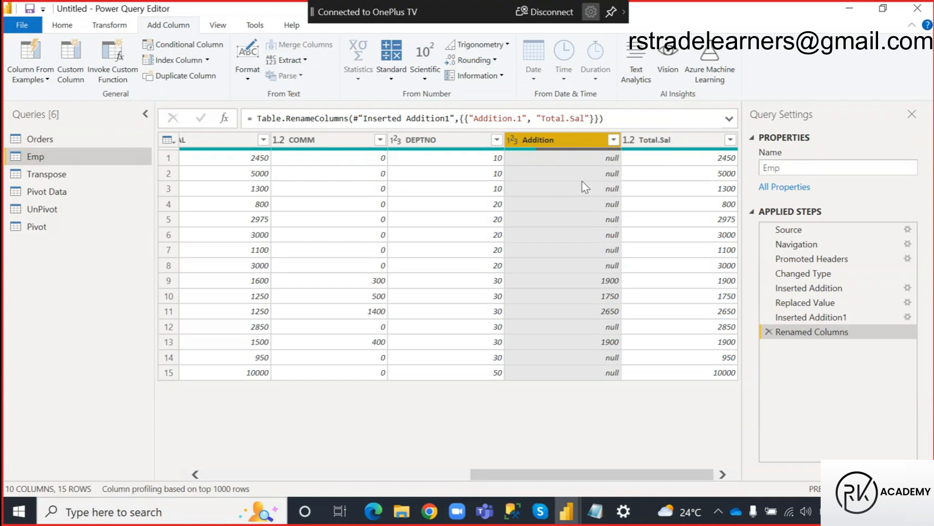
click(614, 141)
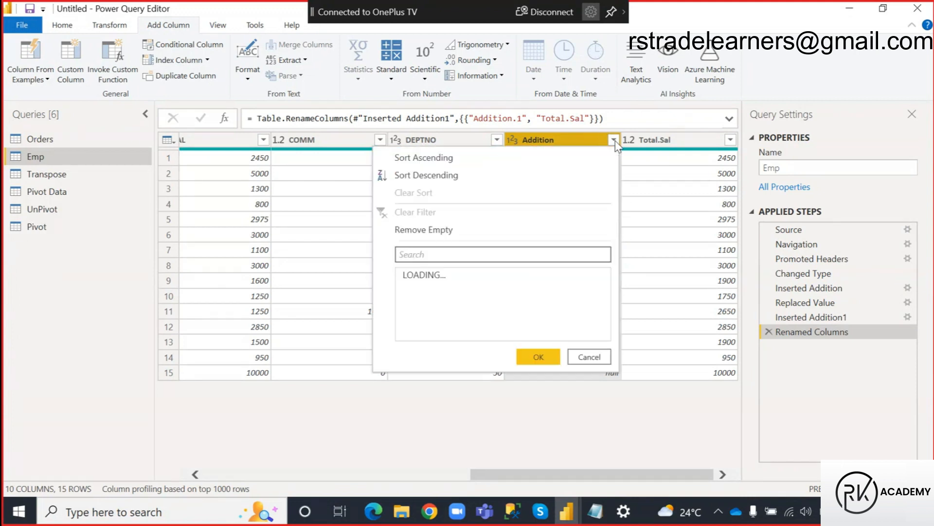
click(457, 230)
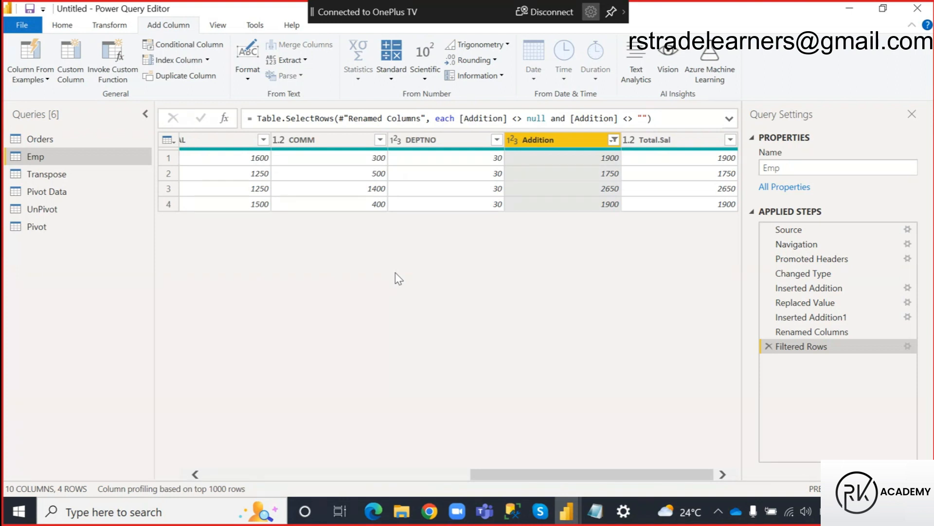
key(alt+Tab)
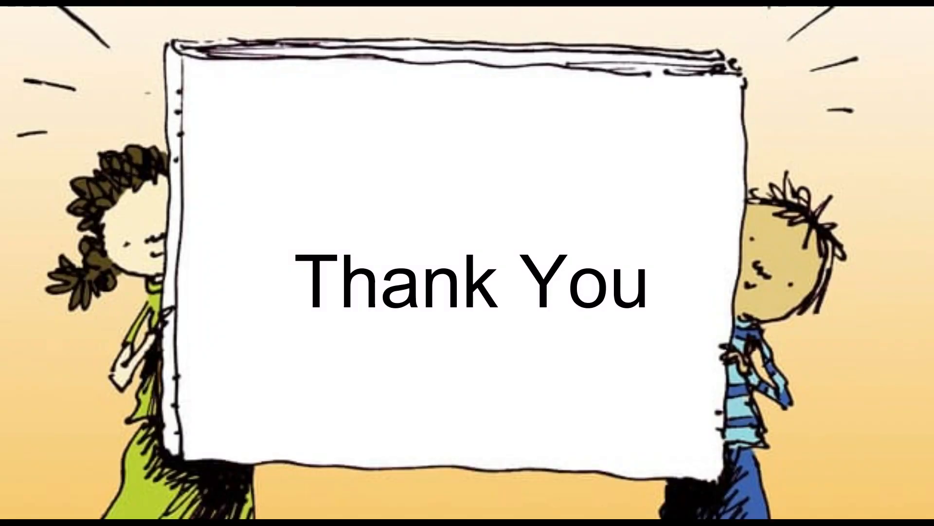